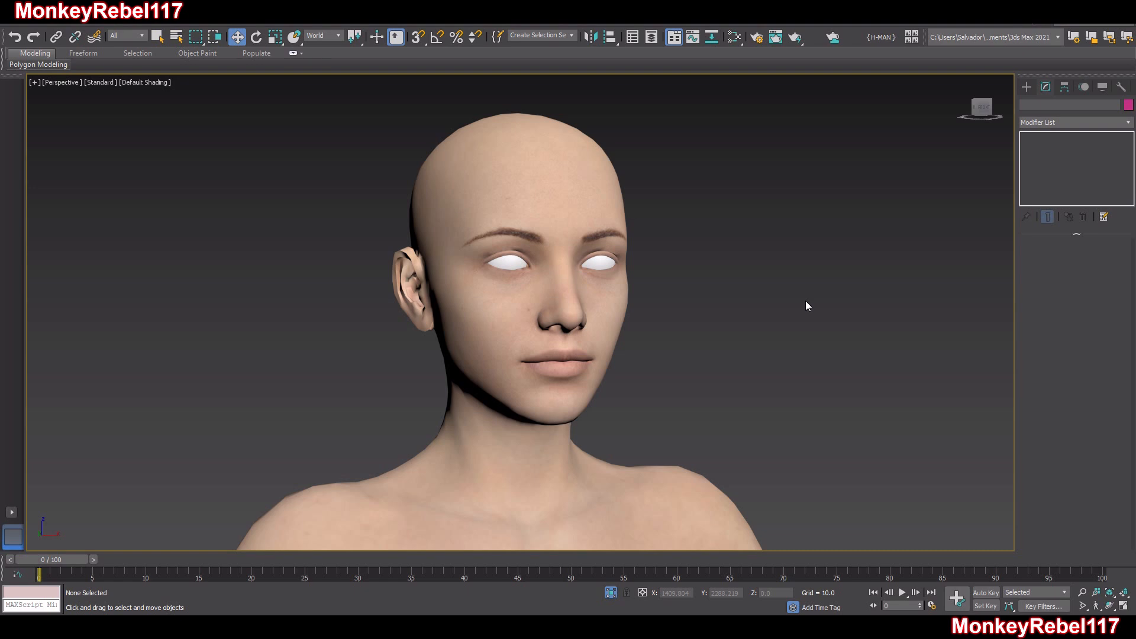
Apply an Unwrap UVW modifier to the Genesis8Female body mesh and open its UV editor maximized
middle_drag(729, 226, 740, 233)
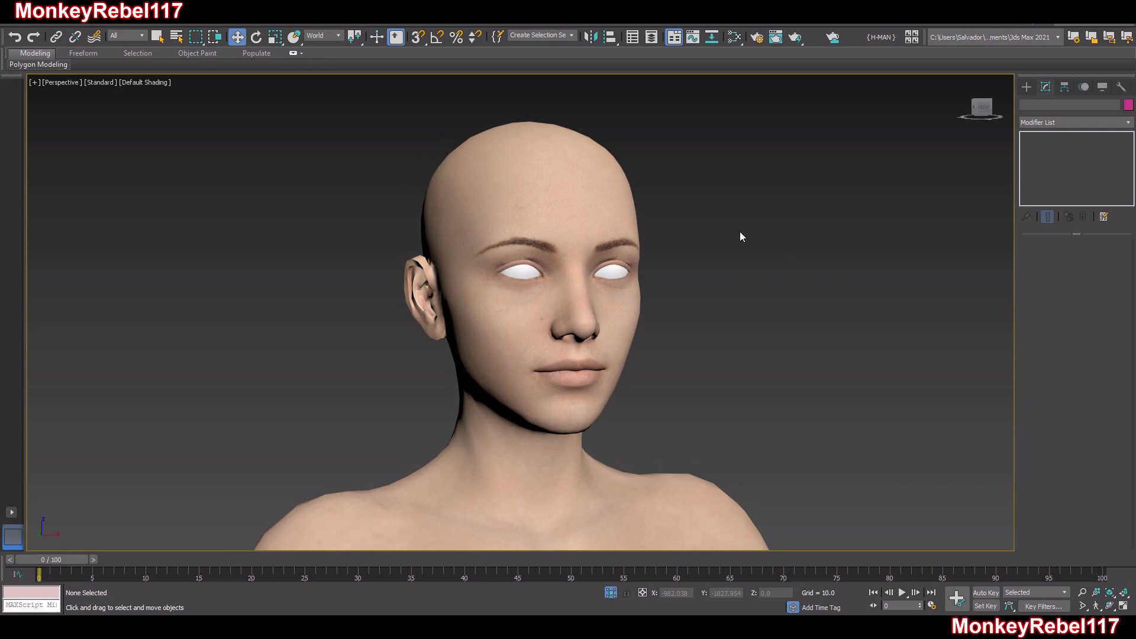
click(573, 235)
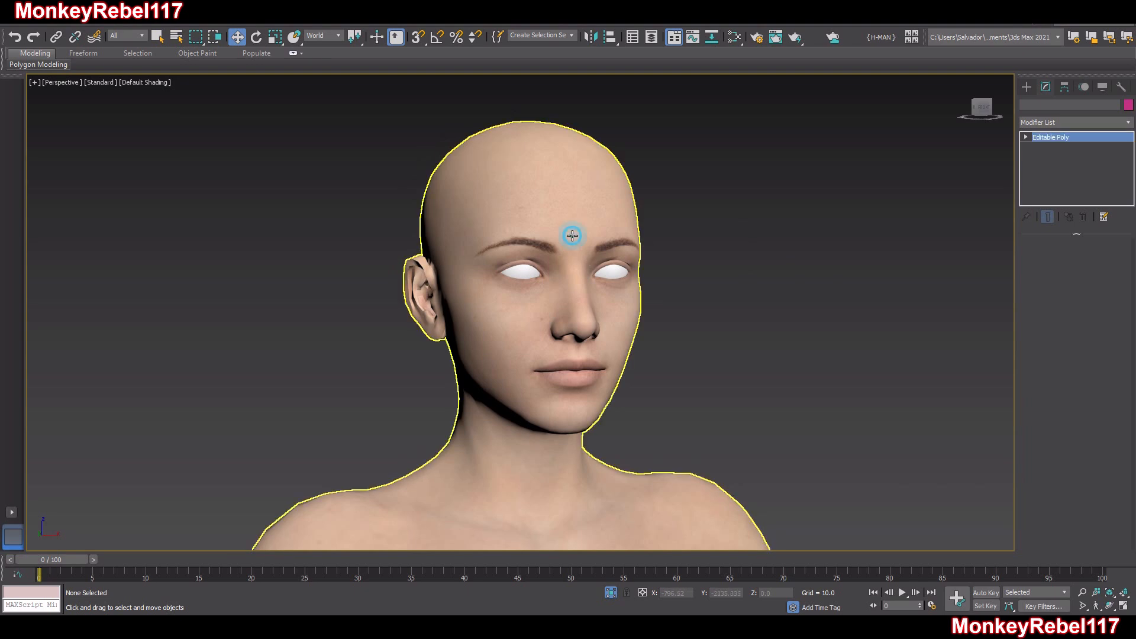
click(1042, 126)
key(e)
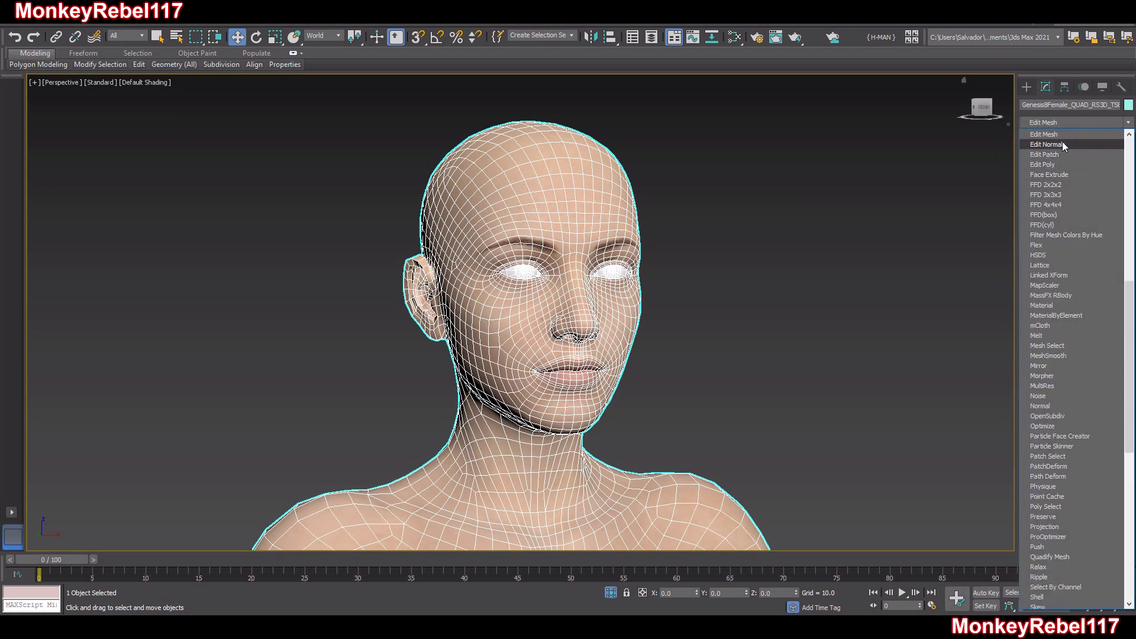
key(u)
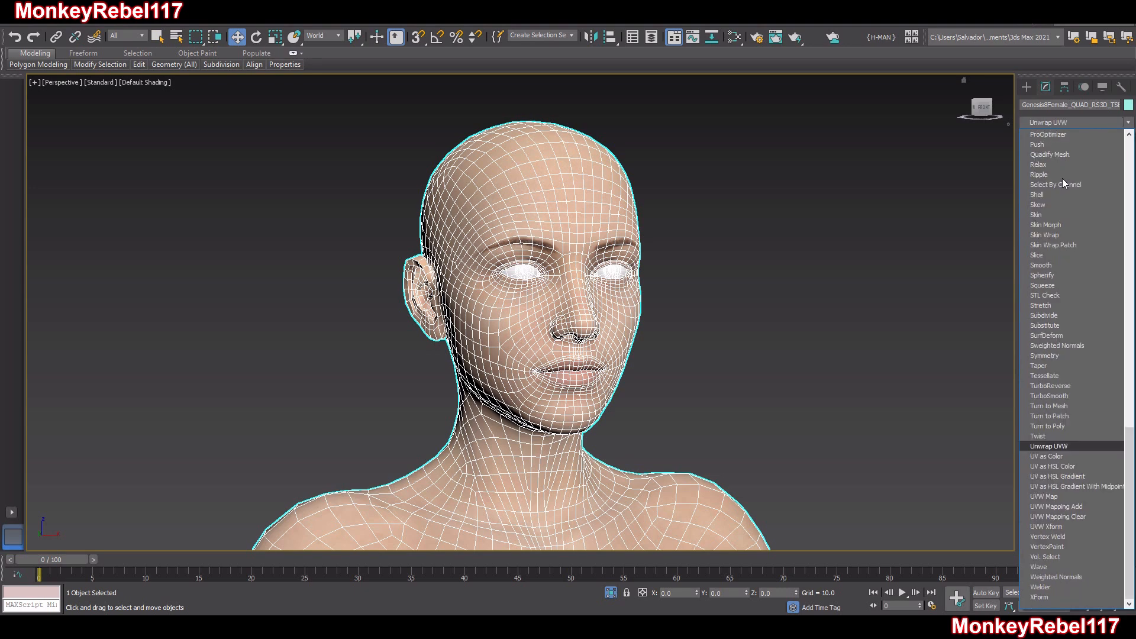
click(1045, 446)
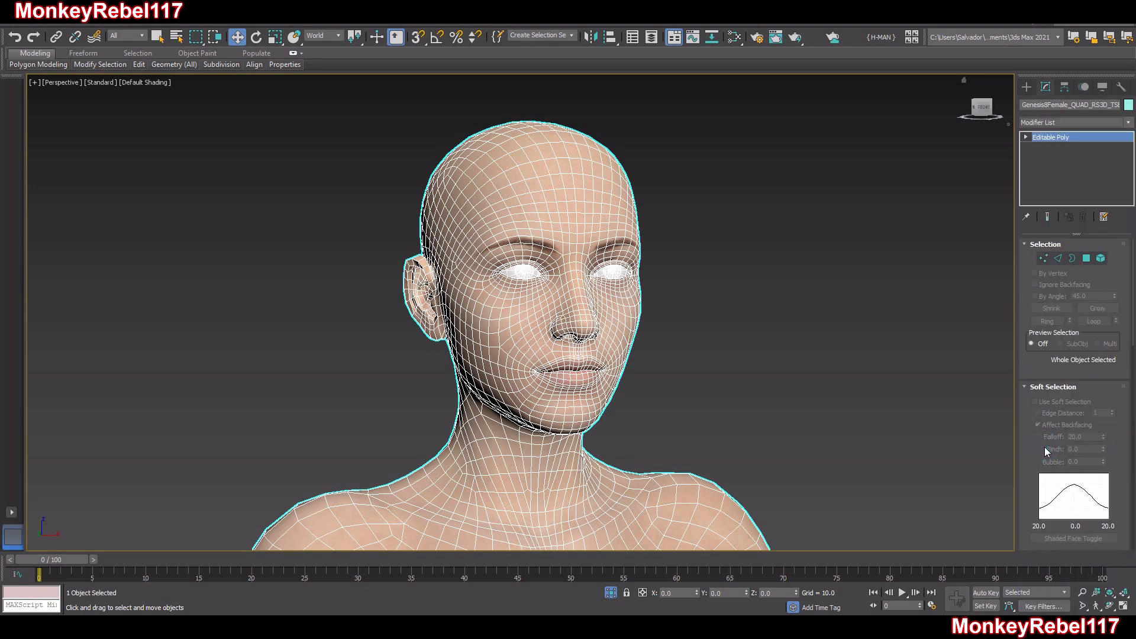
click(1069, 491)
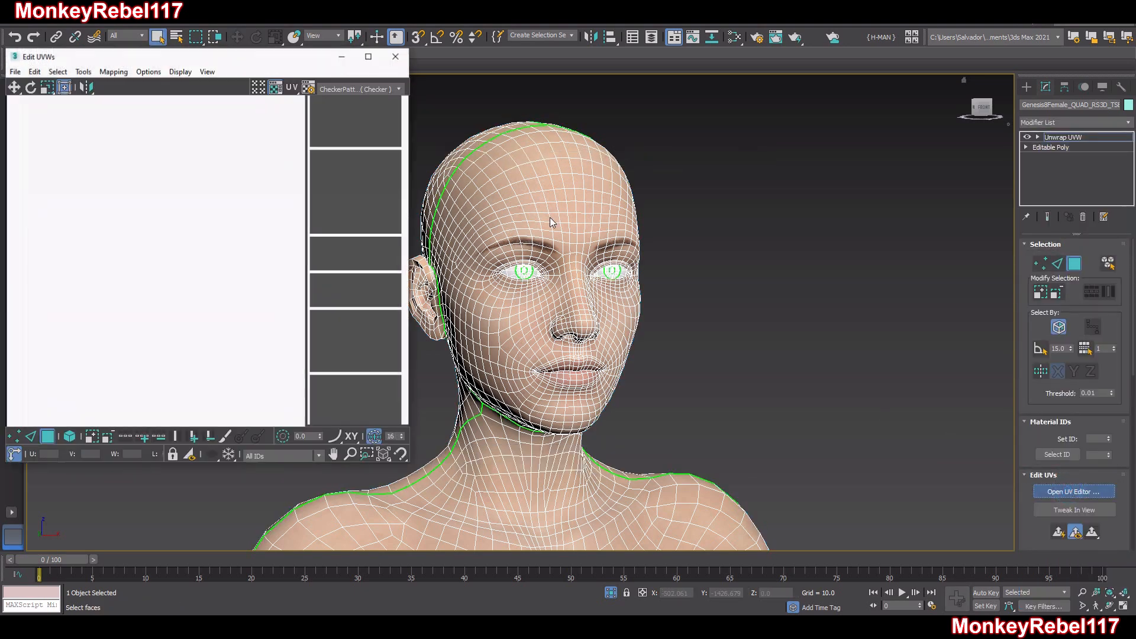
click(368, 56)
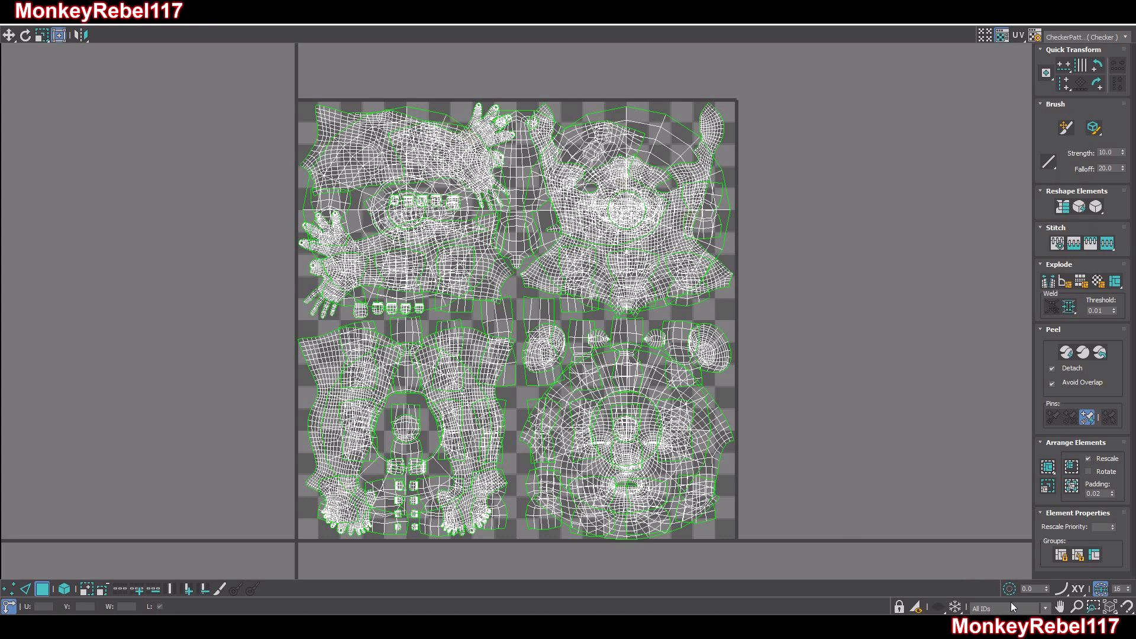
Examine the body's UV layout by material ID, filtering through Torso, Face, Pupils, Sclera and Face again
click(1036, 610)
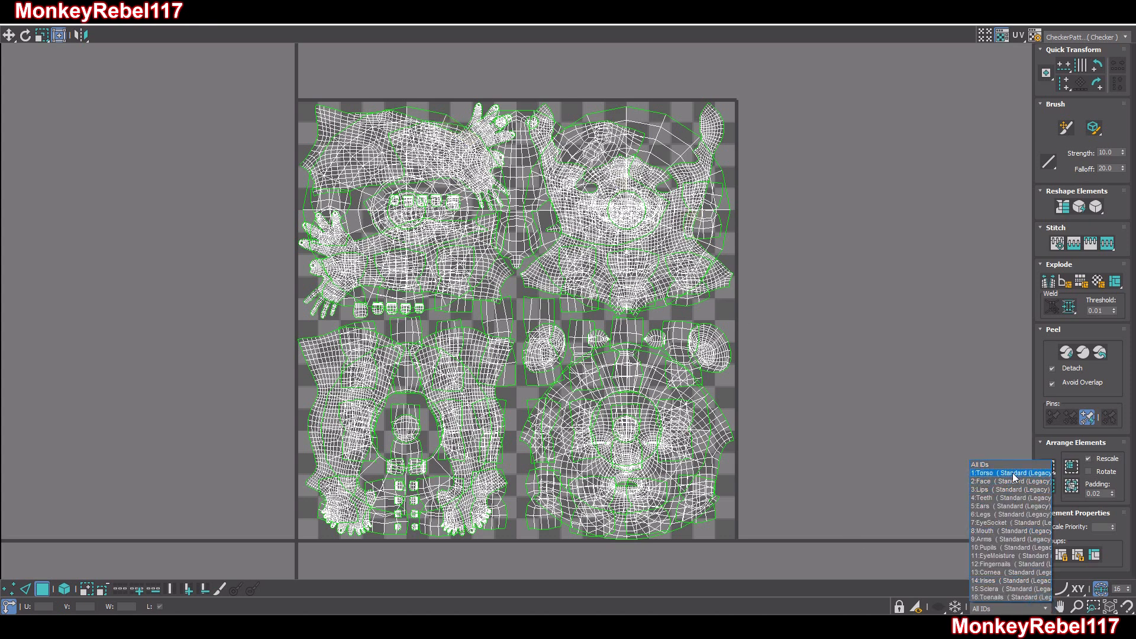
click(1011, 472)
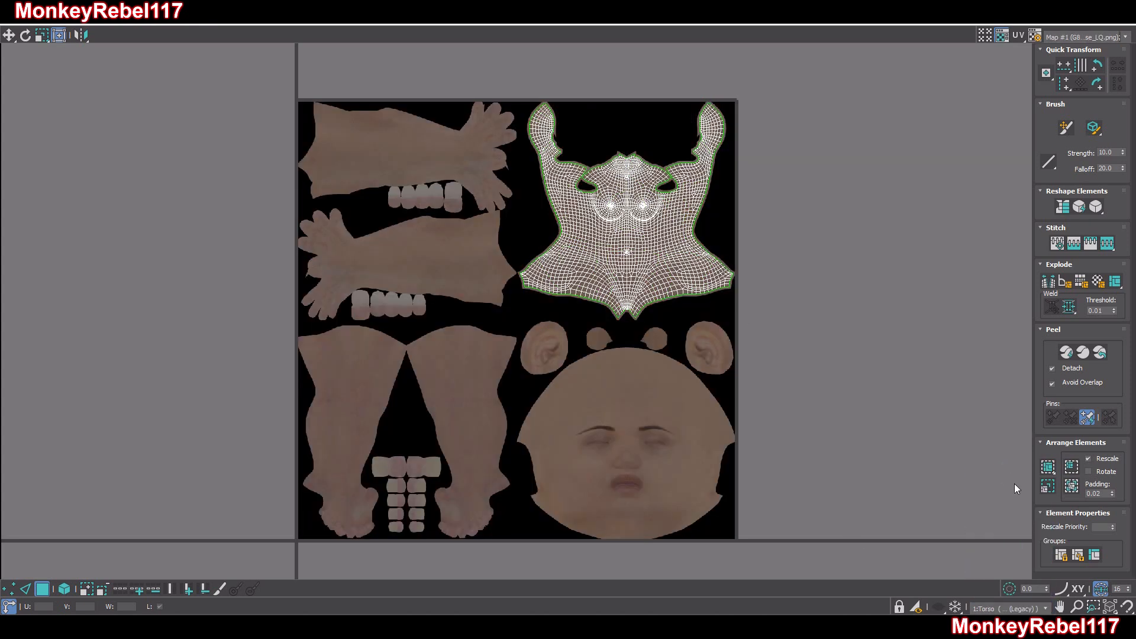
click(1039, 607)
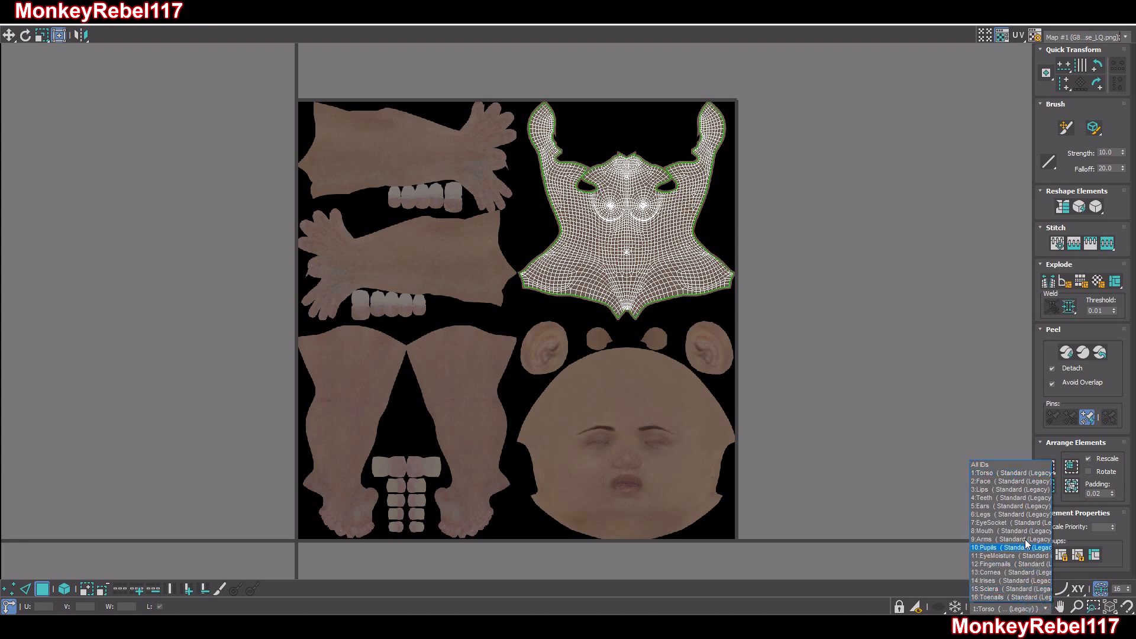
click(1018, 484)
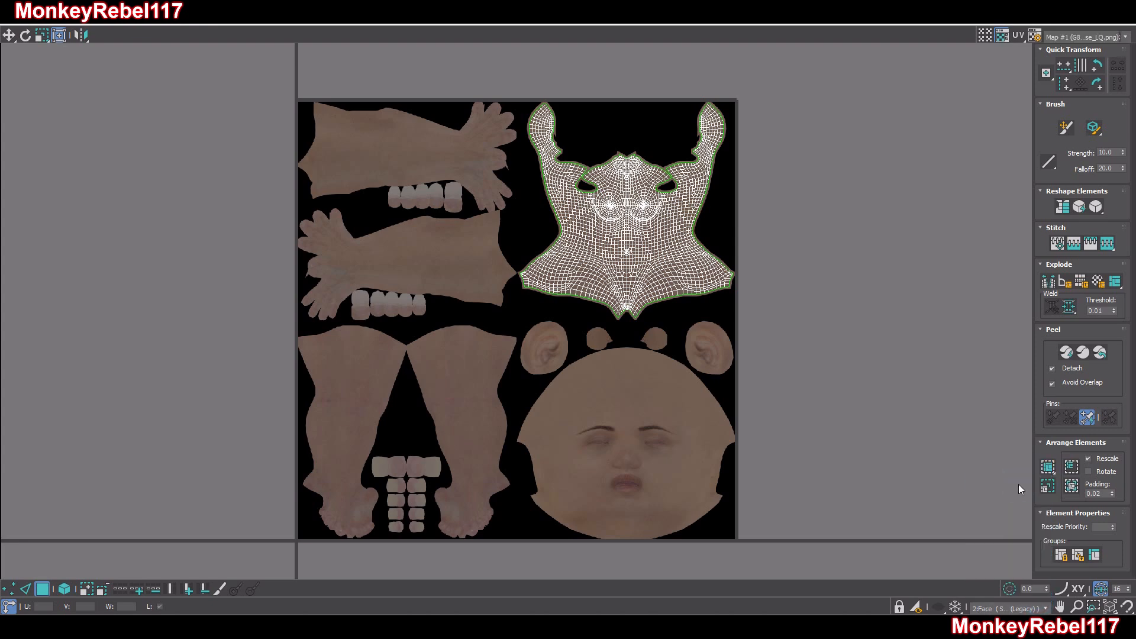
click(1027, 607)
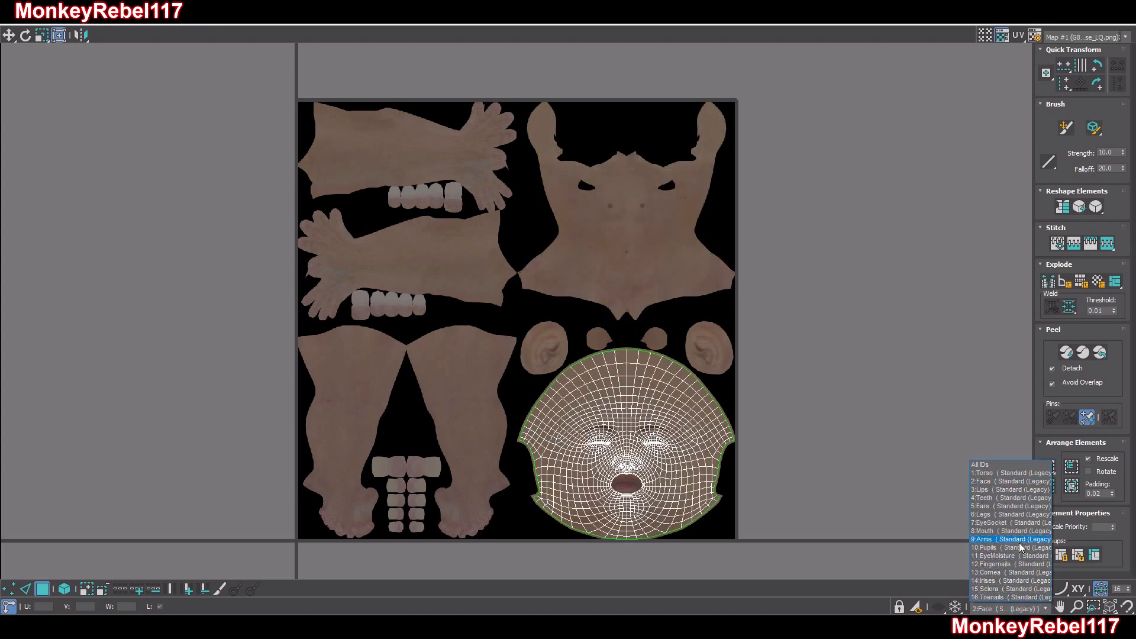
click(1011, 546)
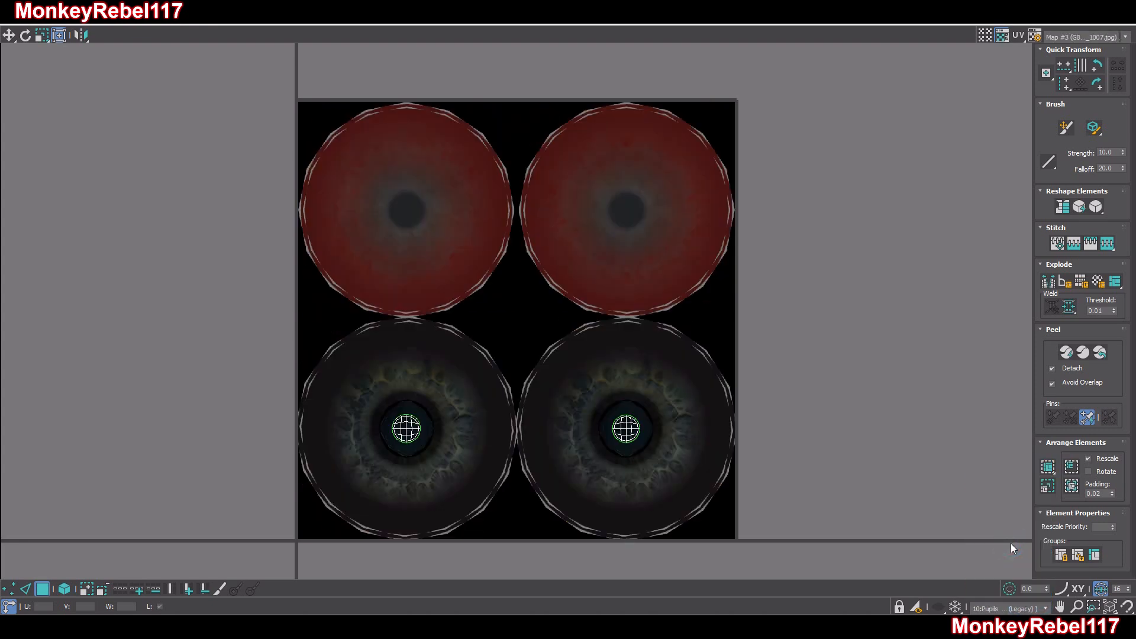
click(1026, 608)
click(1013, 589)
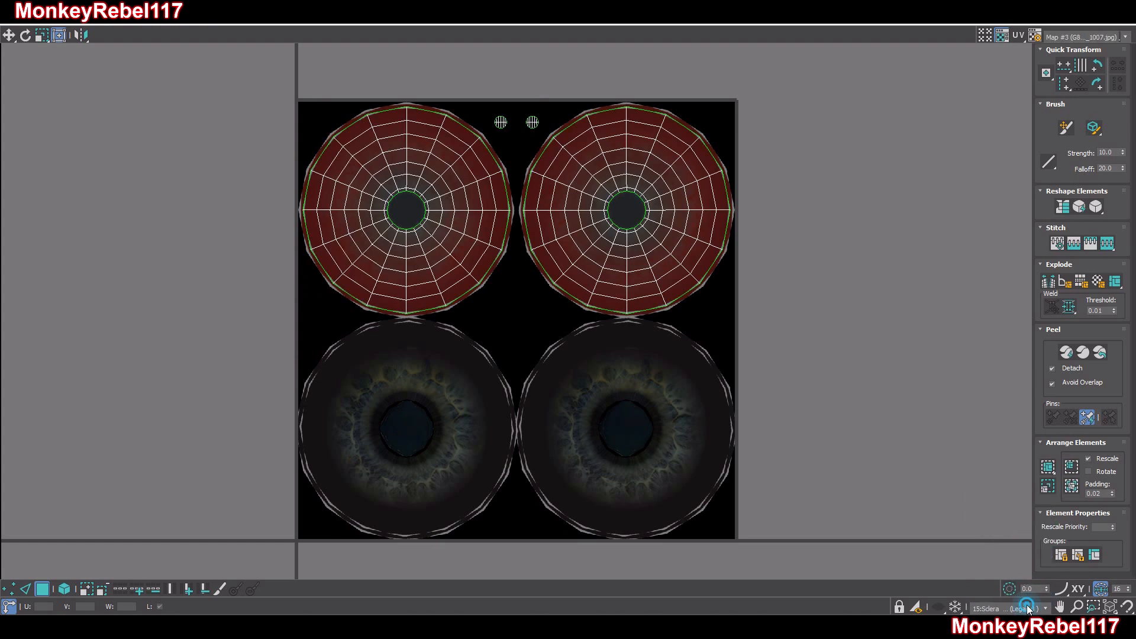
click(1026, 607)
click(1020, 479)
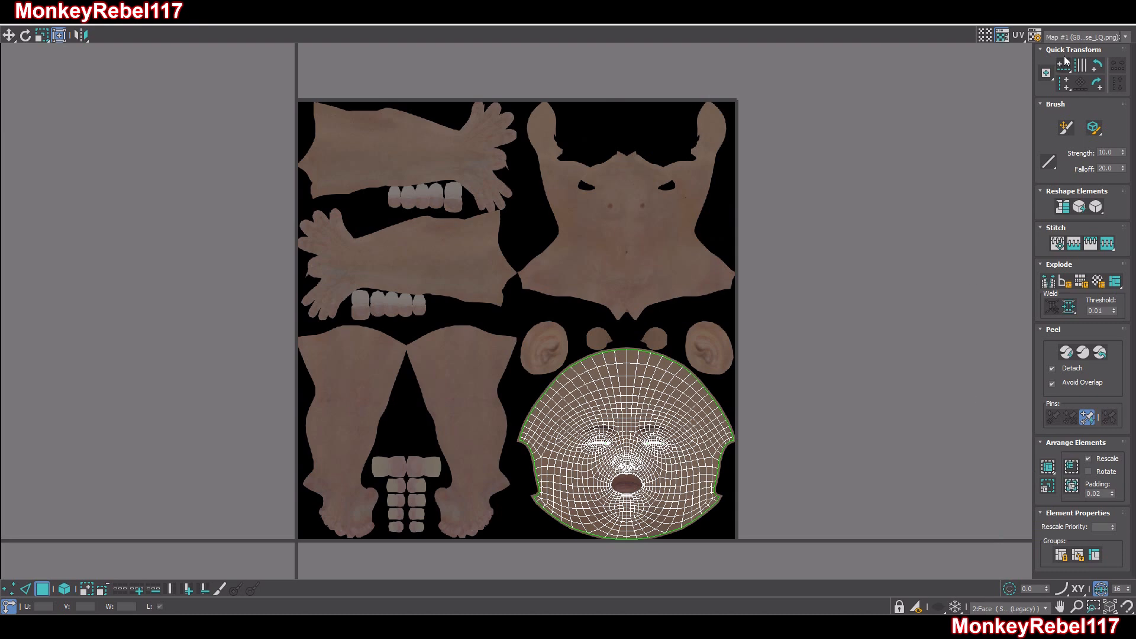
Close the UV editor, delete the Unwrap UVW modifier from the body mesh and deselect it
click(1122, 7)
right_click(1074, 139)
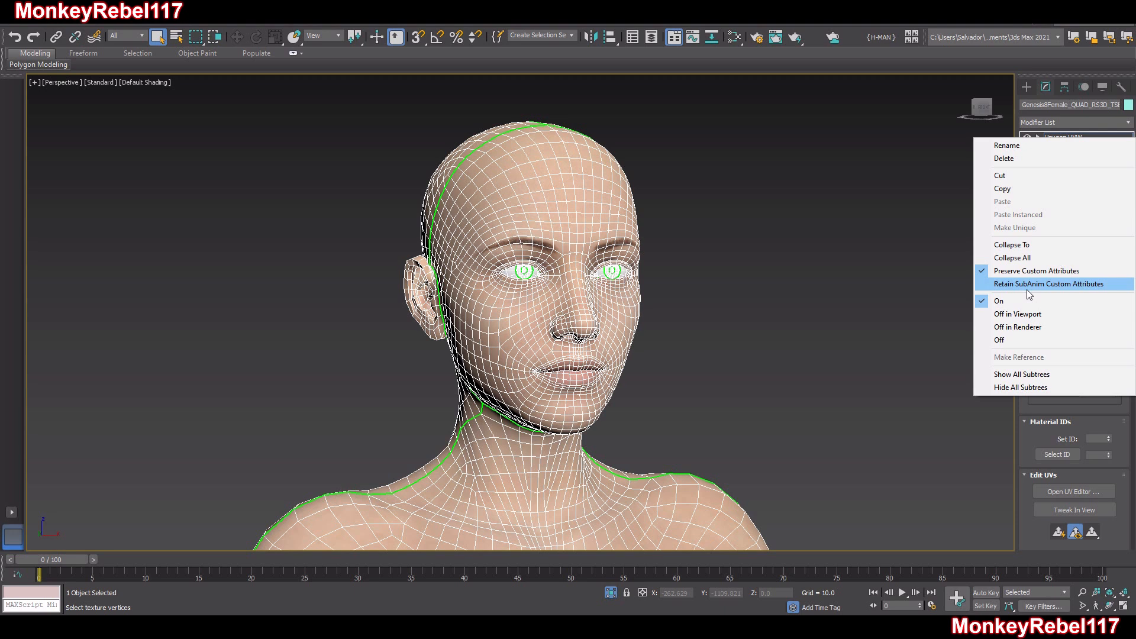
click(1025, 159)
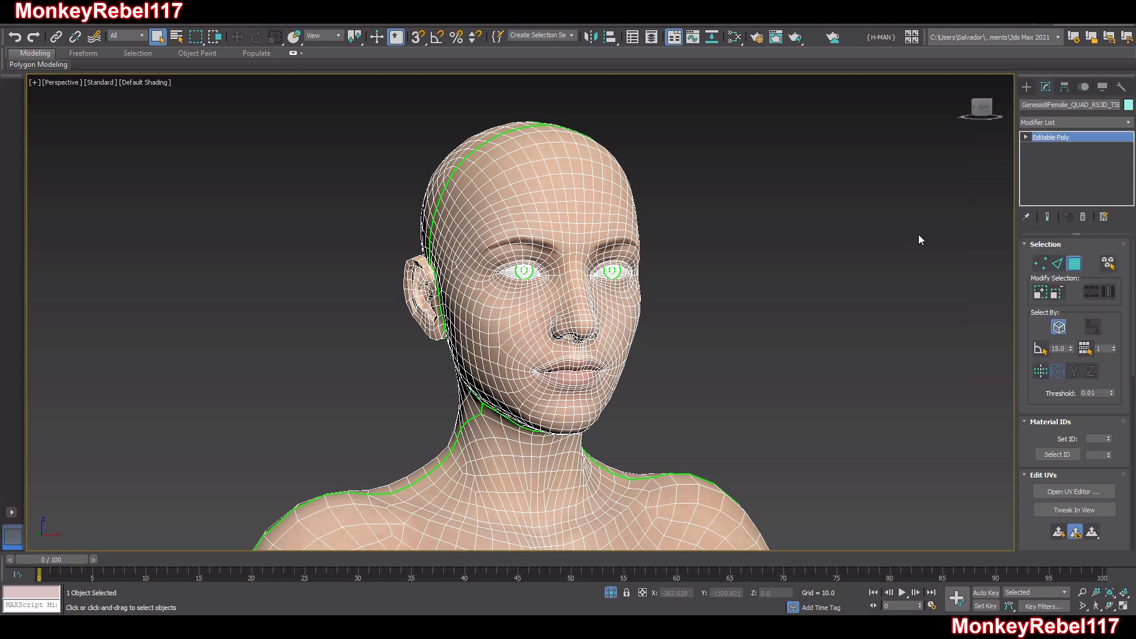
click(920, 239)
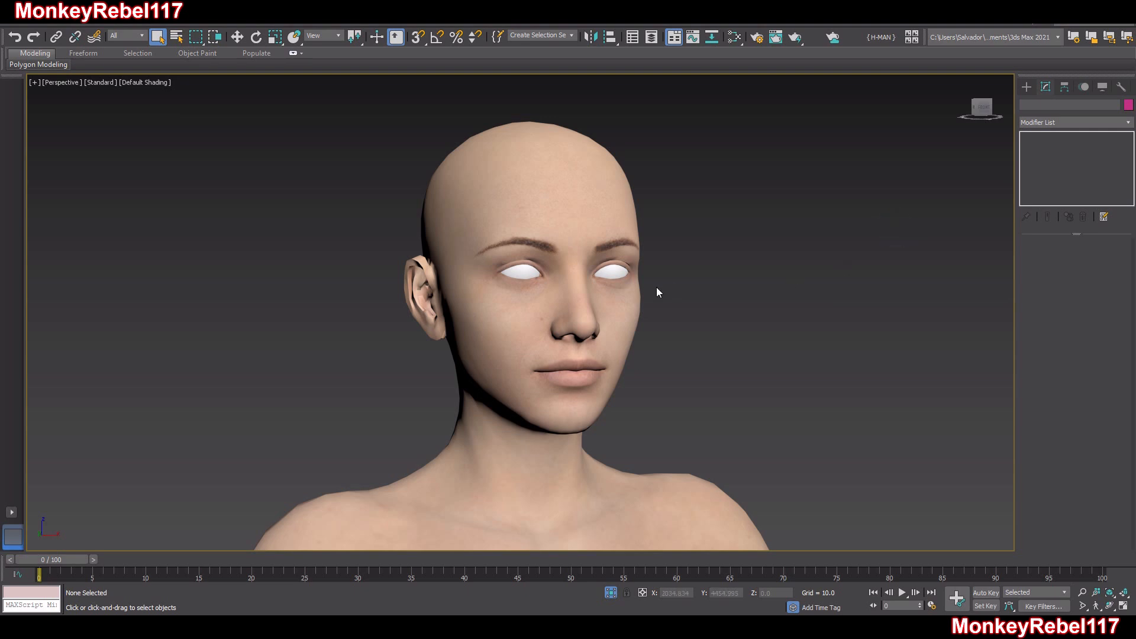
Display the Scene Explorer and unhide the Eyes, Facial Hair, Hair, Head, Helmet and Visor objects
middle_drag(656, 291, 667, 301)
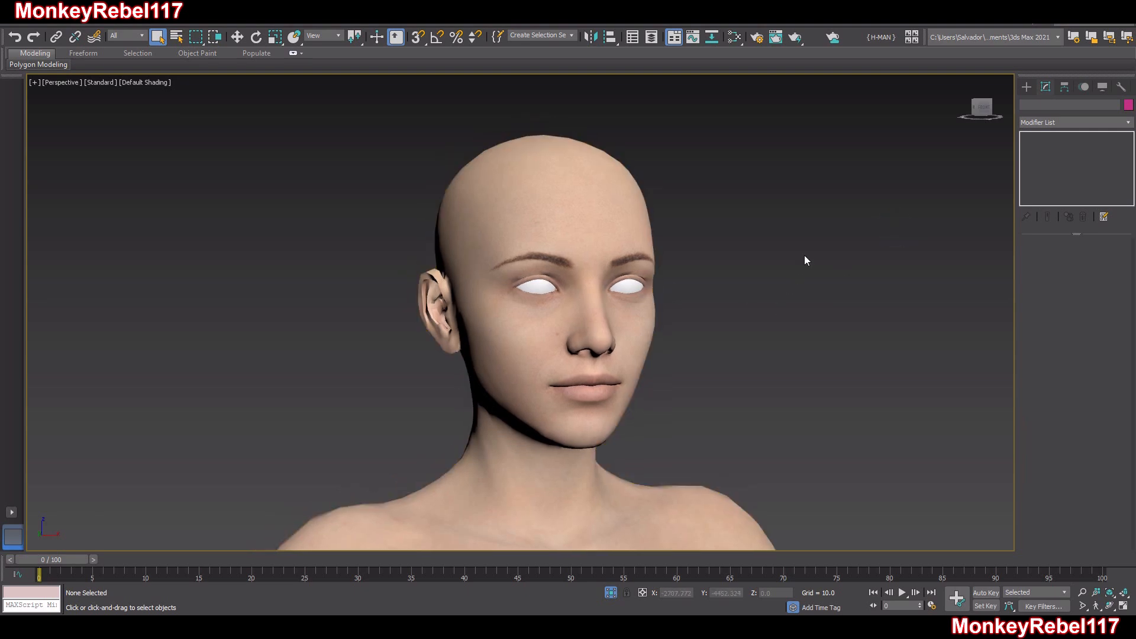
click(632, 36)
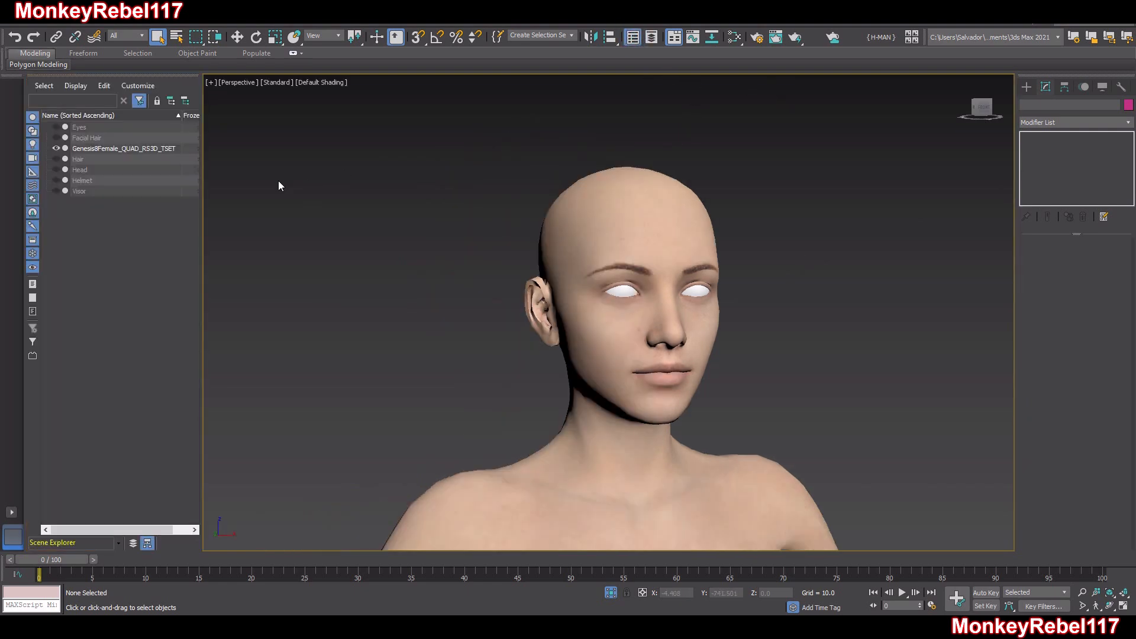
click(55, 128)
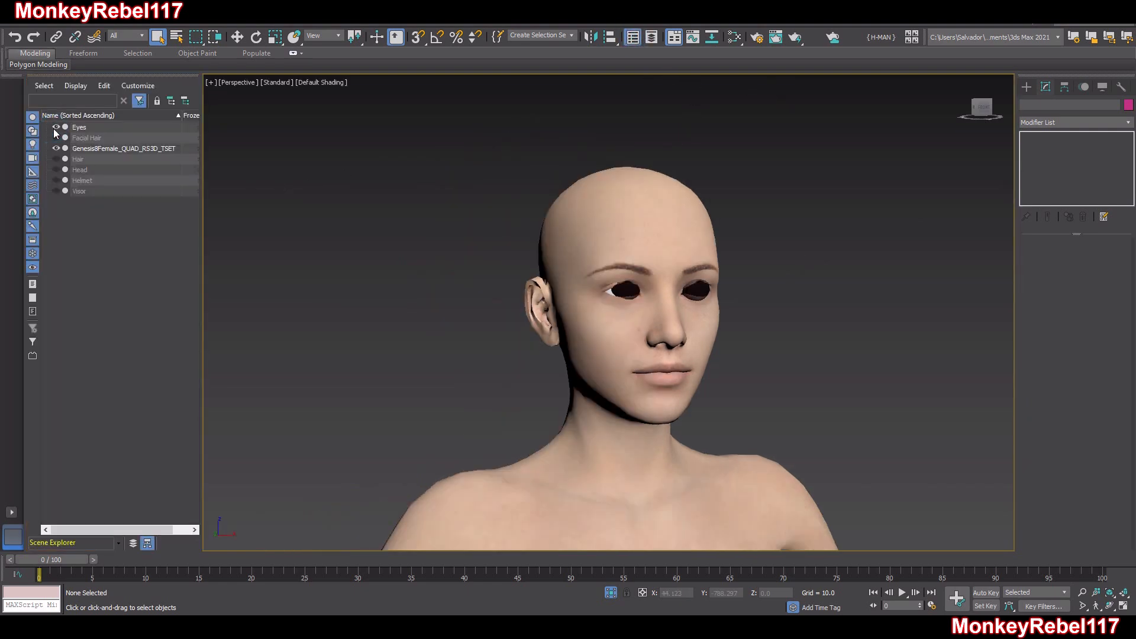
click(56, 138)
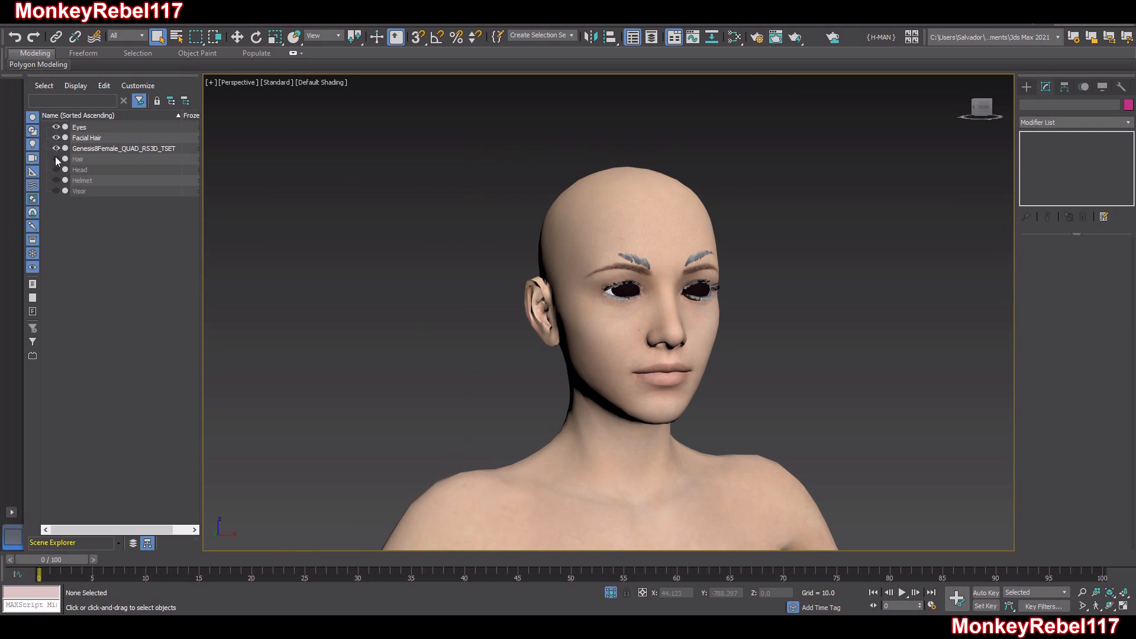
click(56, 159)
click(56, 170)
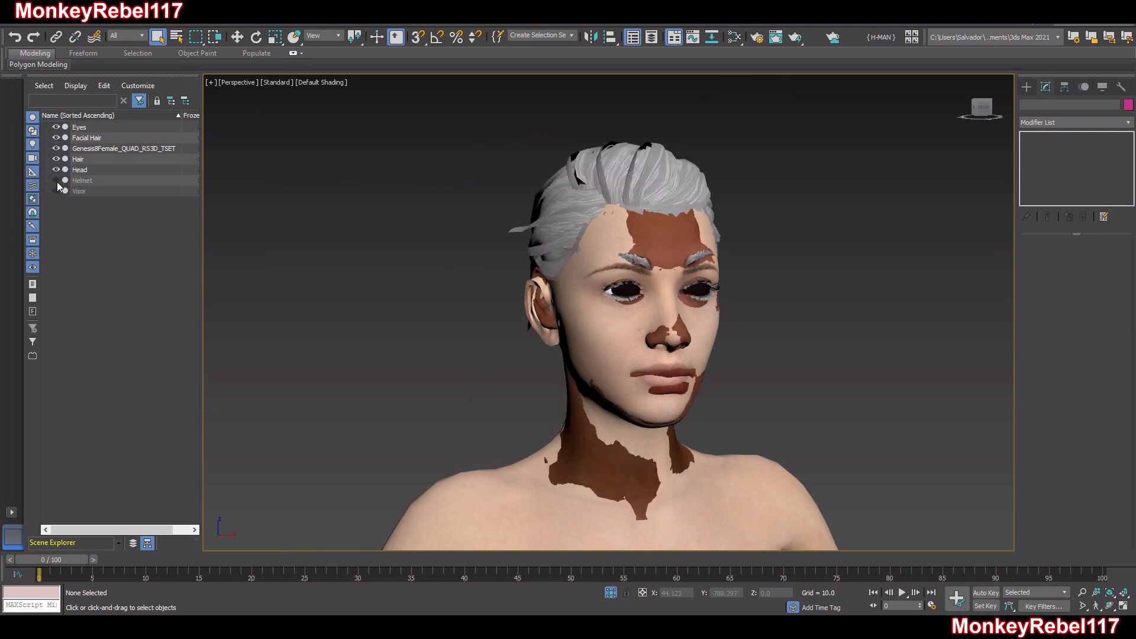
click(56, 180)
click(56, 191)
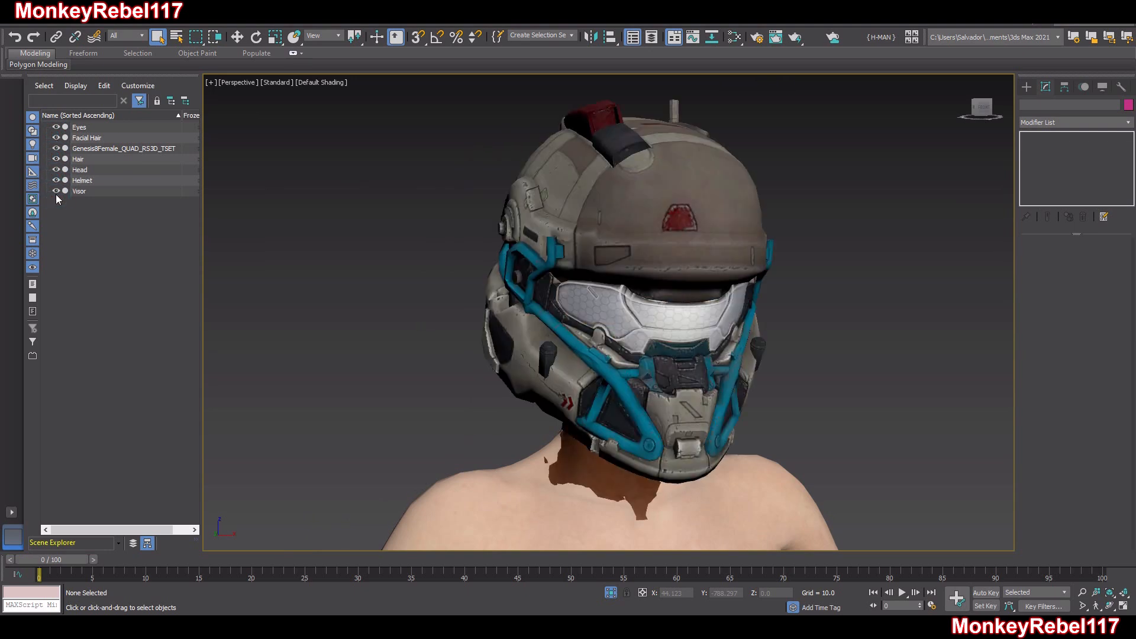
Hide the Visor, Helmet and Genesis8Female body objects
click(56, 191)
click(56, 181)
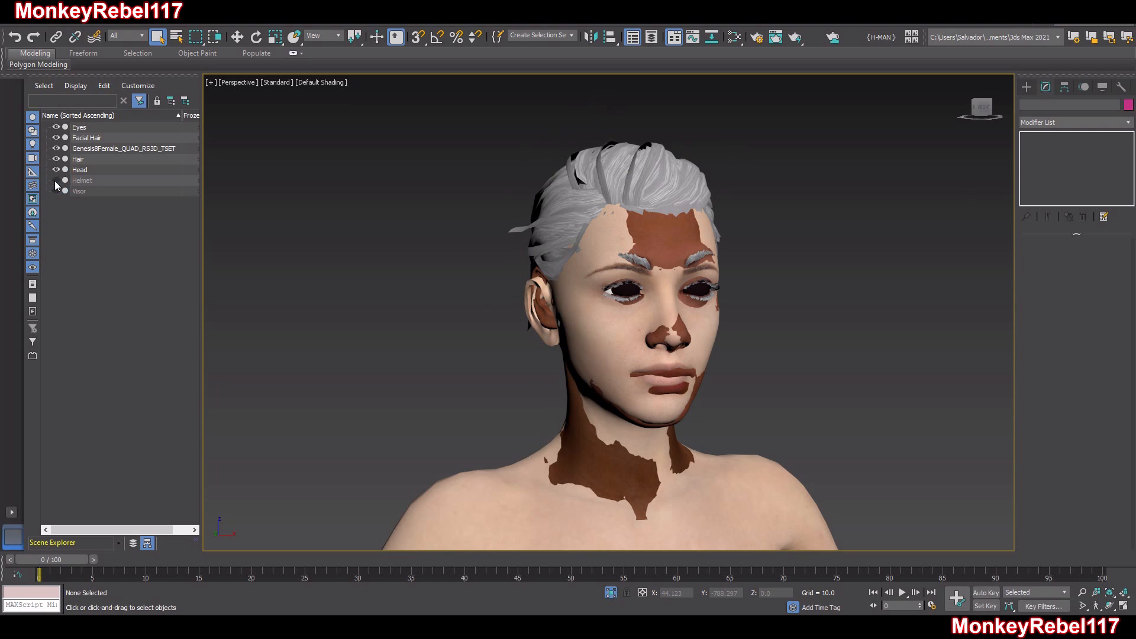
click(593, 270)
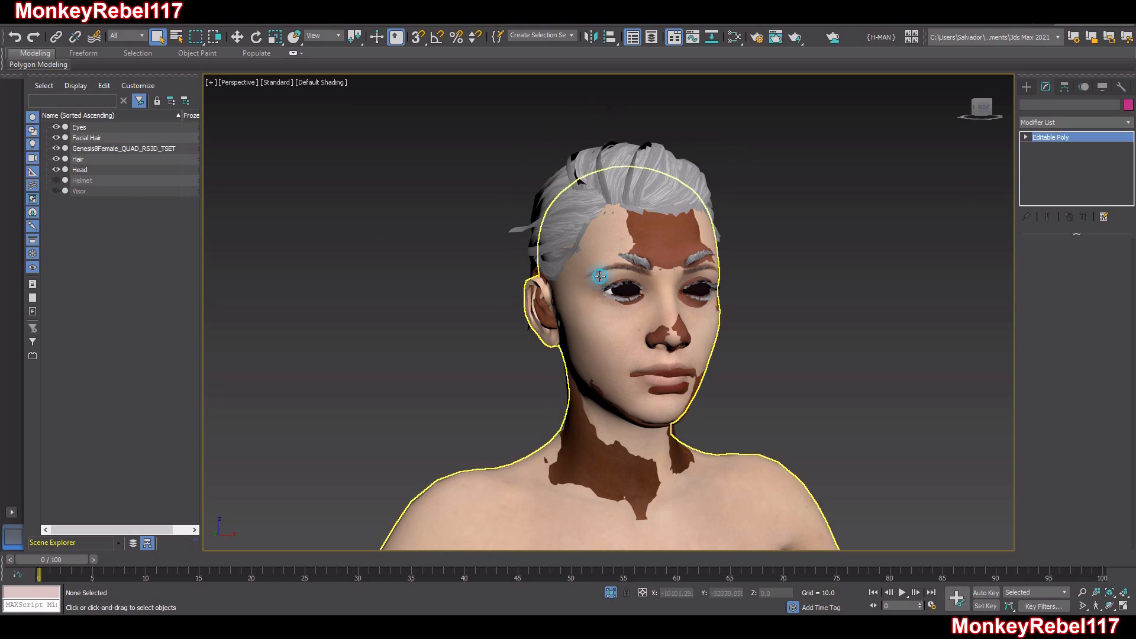
click(56, 149)
alt+middle_drag(578, 289, 980, 275)
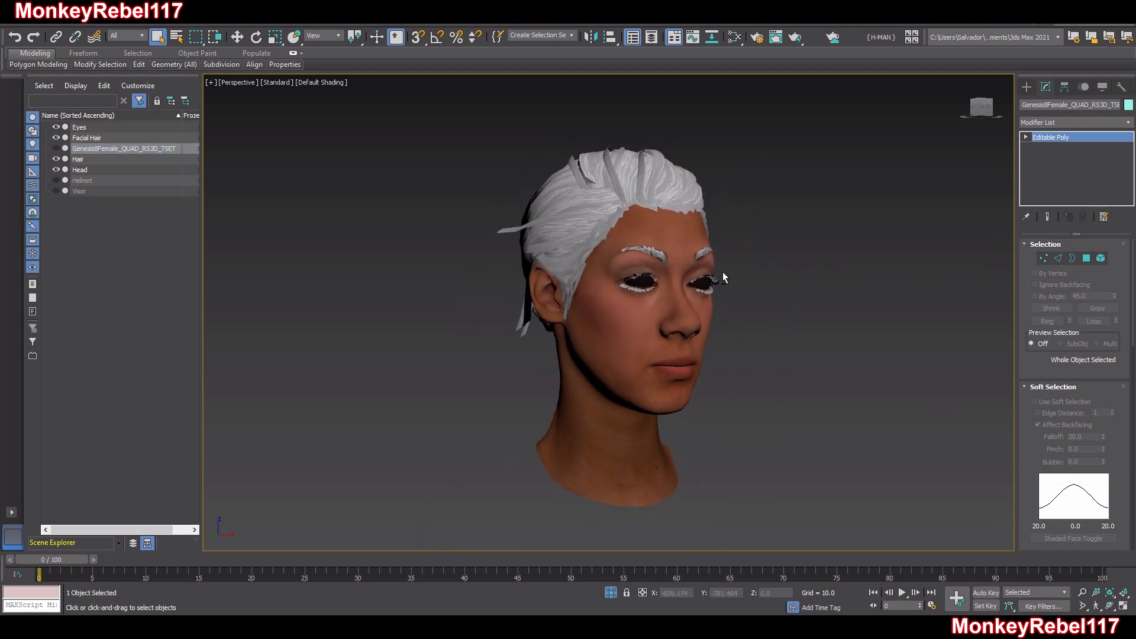
Hide the Eyes, Facial Hair and Hair objects so that only the Head stays displayed
scroll(722, 271, up, 4)
click(612, 272)
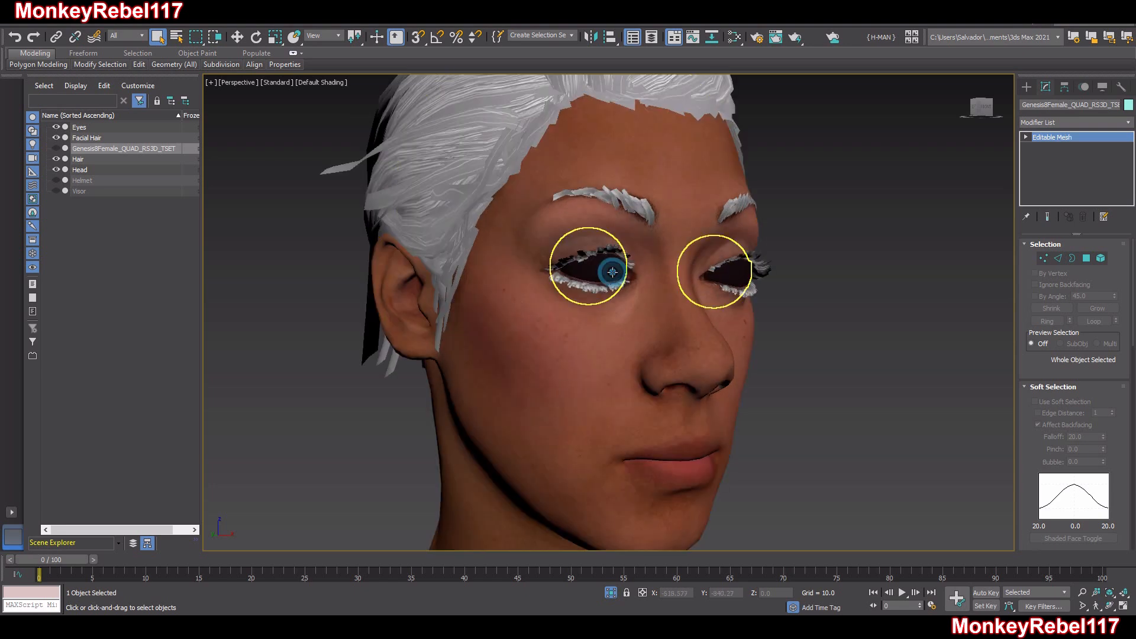
click(57, 128)
alt+middle_drag(486, 295, 595, 213)
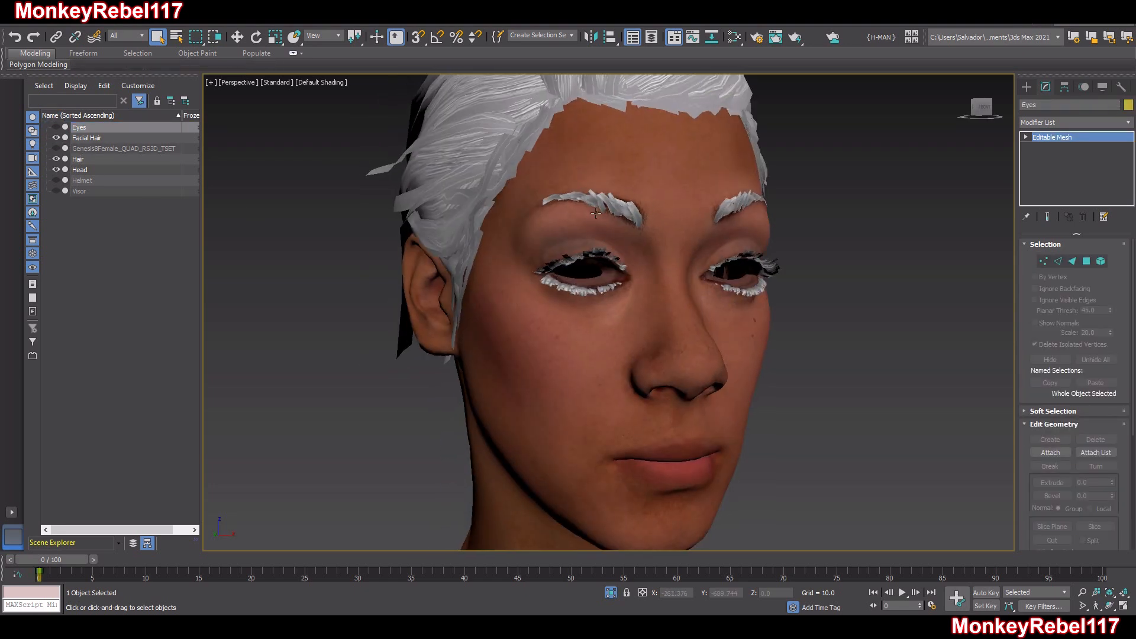
click(599, 204)
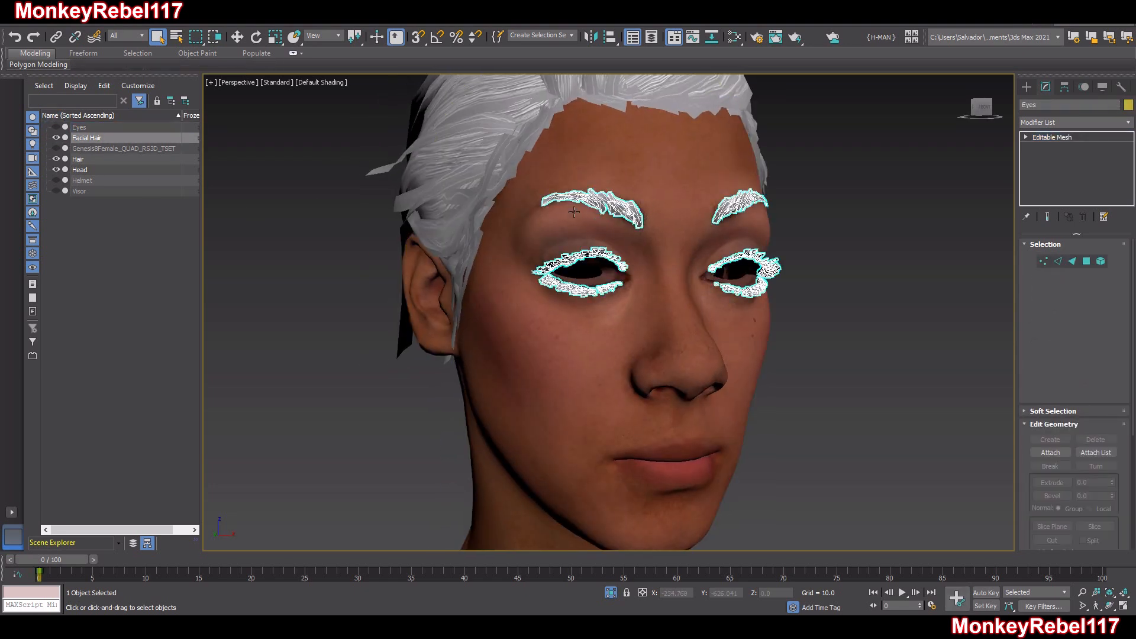
click(57, 137)
click(456, 170)
click(54, 160)
Select the Head object and examine its wireframe, including the teeth and mouth interior
alt+middle_drag(584, 281, 589, 355)
scroll(674, 285, down, 3)
click(599, 326)
scroll(597, 367, up, 8)
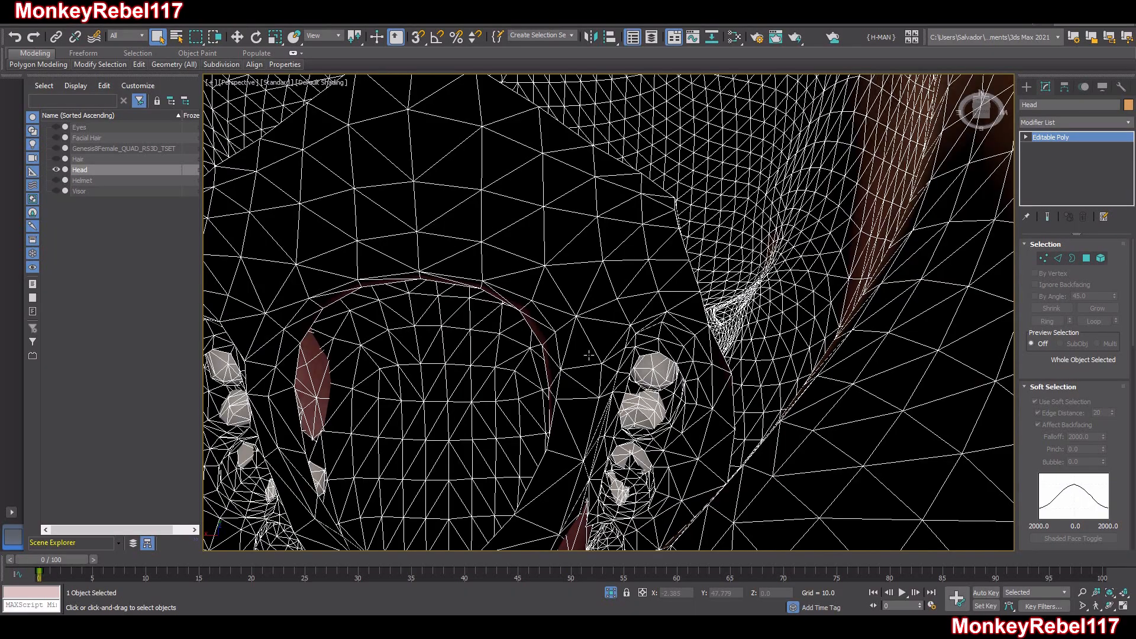
alt+middle_drag(600, 314, 759, 370)
scroll(760, 370, down, 5)
alt+middle_drag(642, 340, 603, 387)
scroll(702, 363, down, 4)
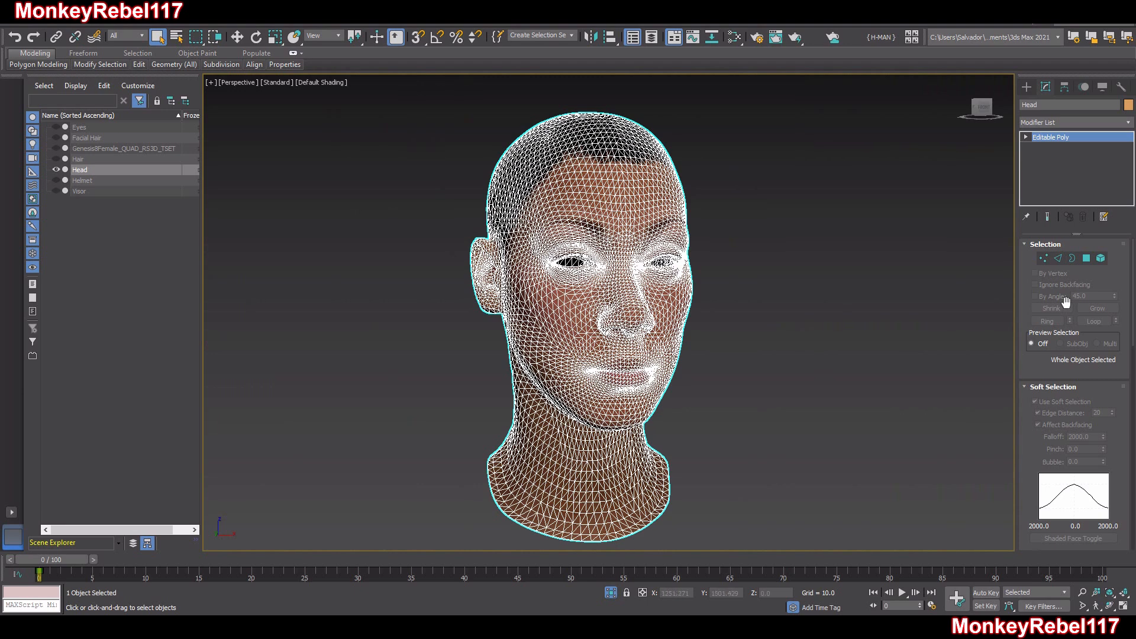
Turn off soft selection at Element level, select the Head's skin element to check its extent, and leave Element level
click(1100, 258)
click(622, 359)
alt+middle_drag(598, 373, 473, 333)
click(1035, 402)
scroll(609, 318, up, 4)
click(844, 383)
click(744, 361)
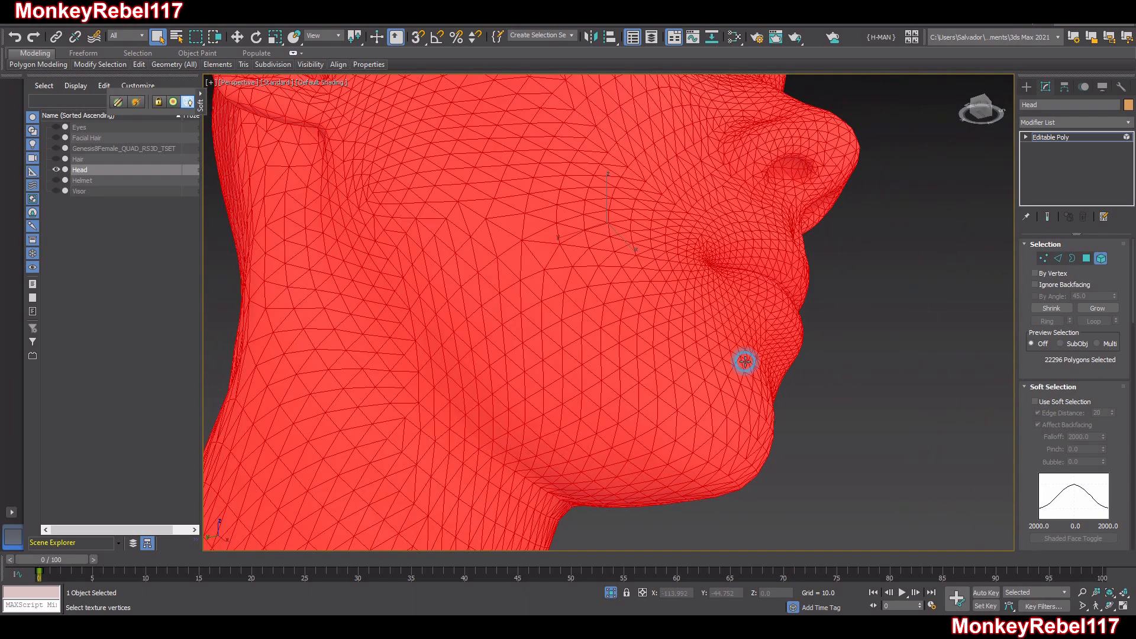
alt+middle_drag(663, 332, 668, 390)
alt+middle_drag(569, 328, 608, 312)
scroll(550, 277, down, 8)
scroll(563, 289, up, 3)
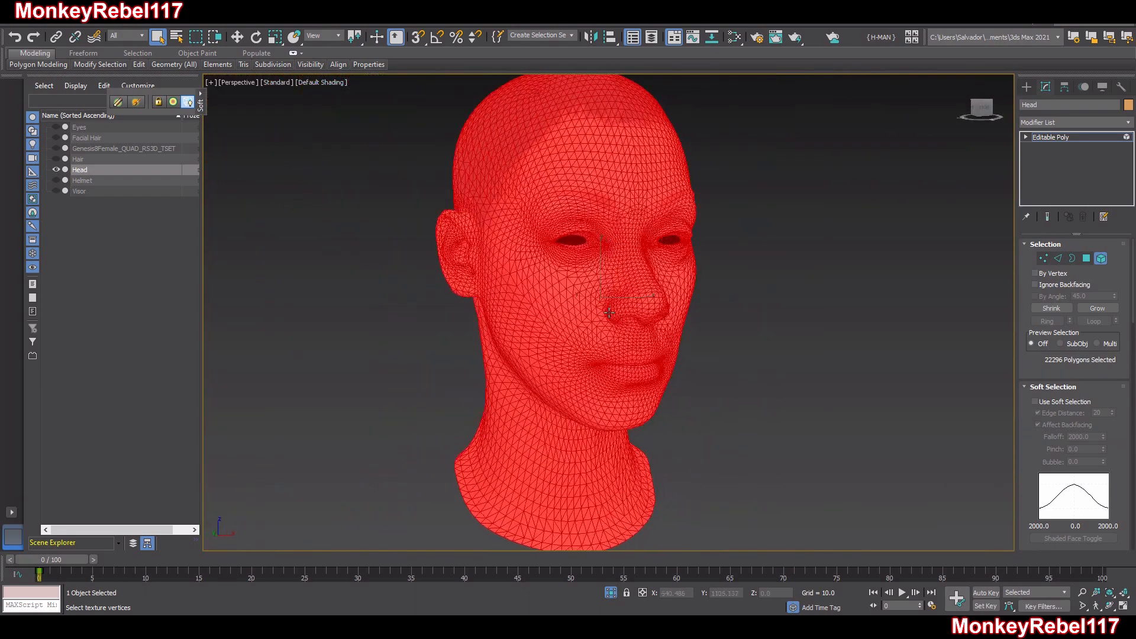
click(1100, 258)
Add an Unwrap UVW modifier to the Head and clear its face selection at Polygon level
click(1063, 125)
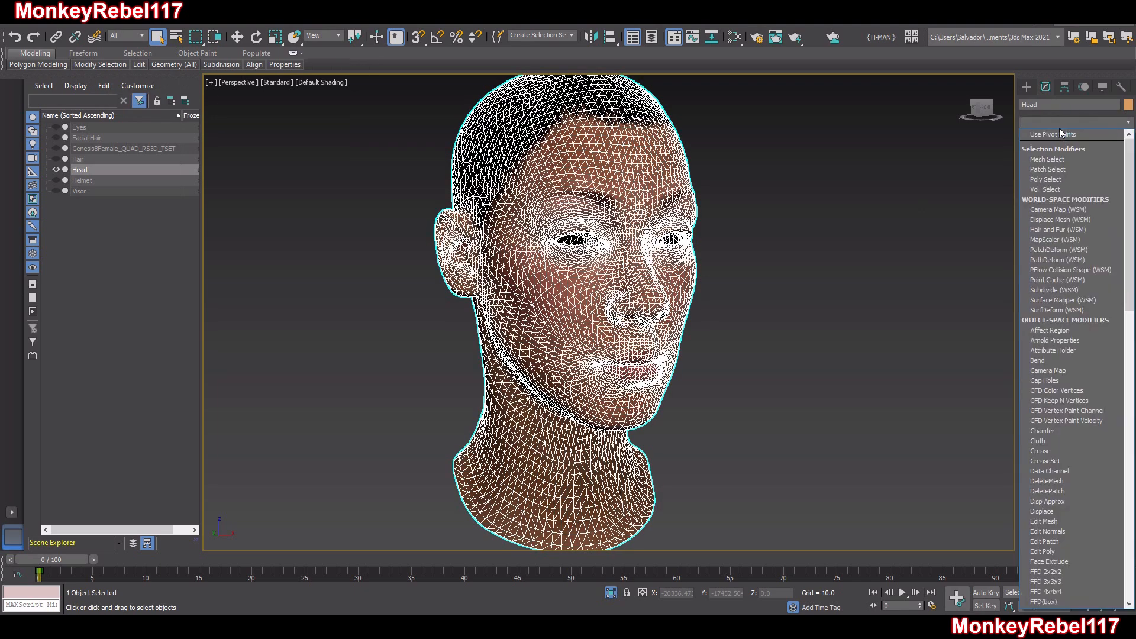
text(u)
click(1069, 446)
key(3)
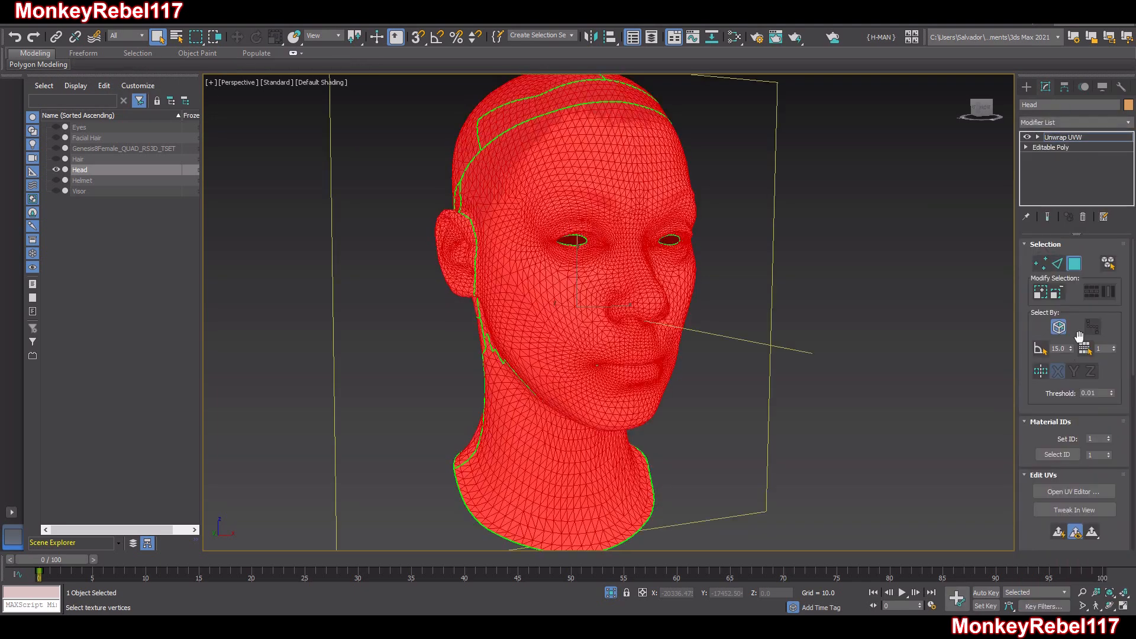
click(900, 360)
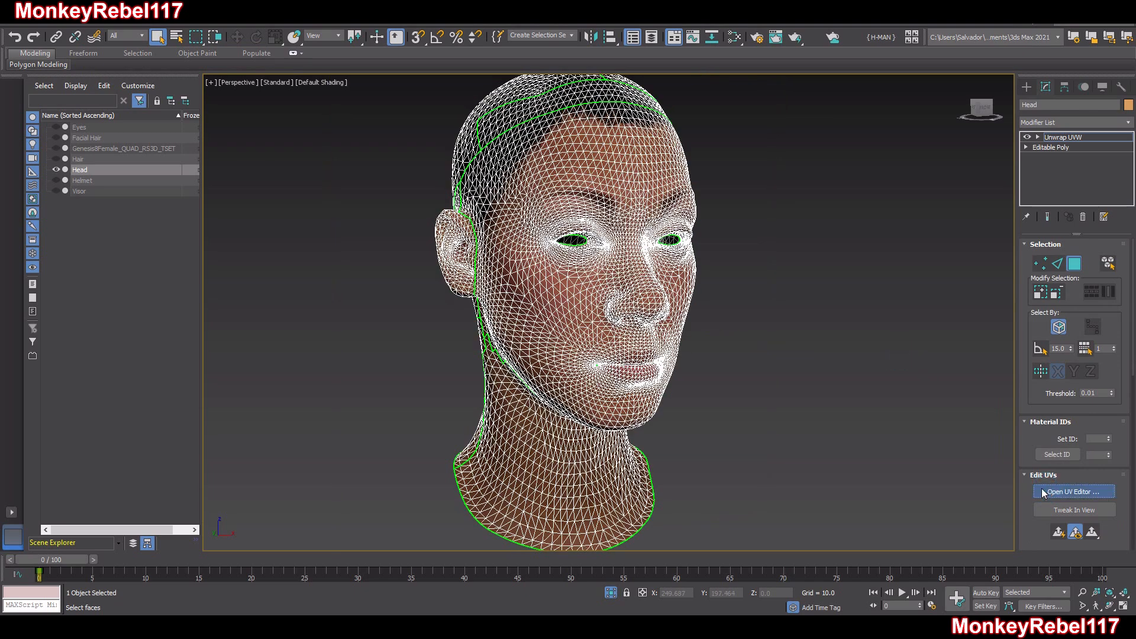
Open the UV editor and examine the Head's UV layout, filtering it by material ID 1 and restoring All IDs
click(1043, 493)
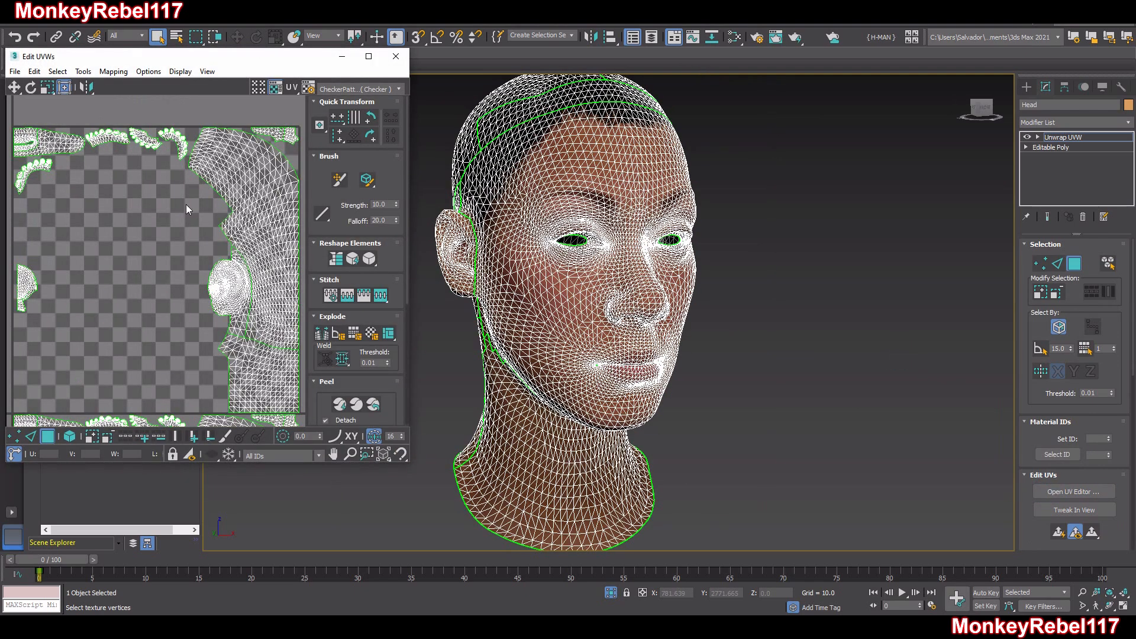
click(369, 56)
scroll(498, 318, down, 5)
middle_drag(498, 319, 507, 189)
scroll(513, 291, up, 5)
click(640, 198)
click(563, 284)
click(513, 207)
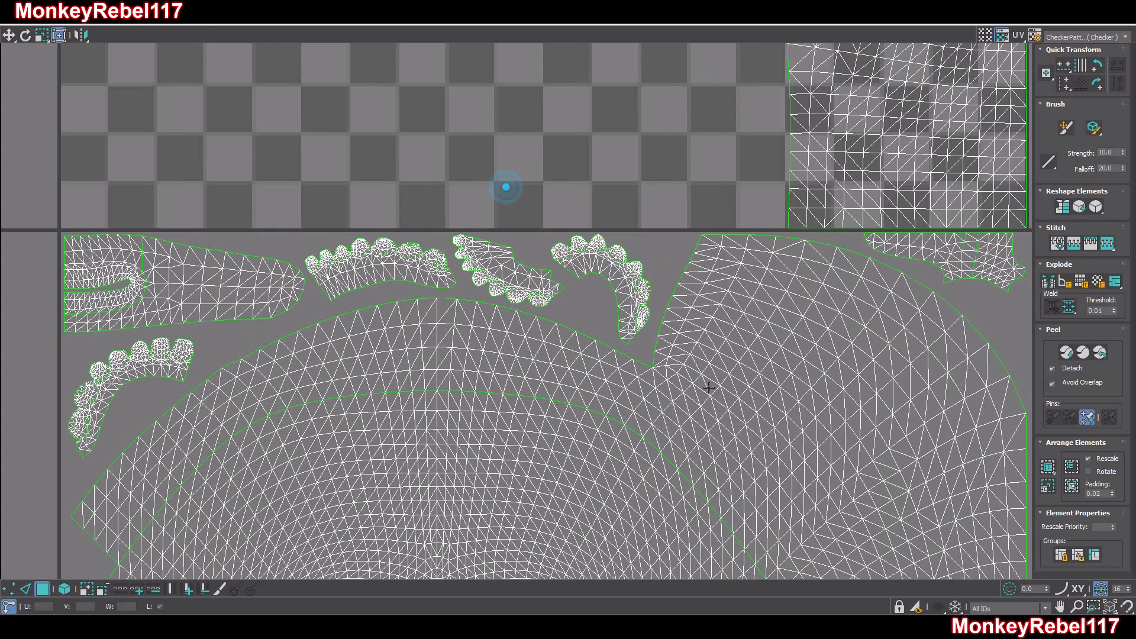
click(1004, 620)
scroll(627, 177, down, 5)
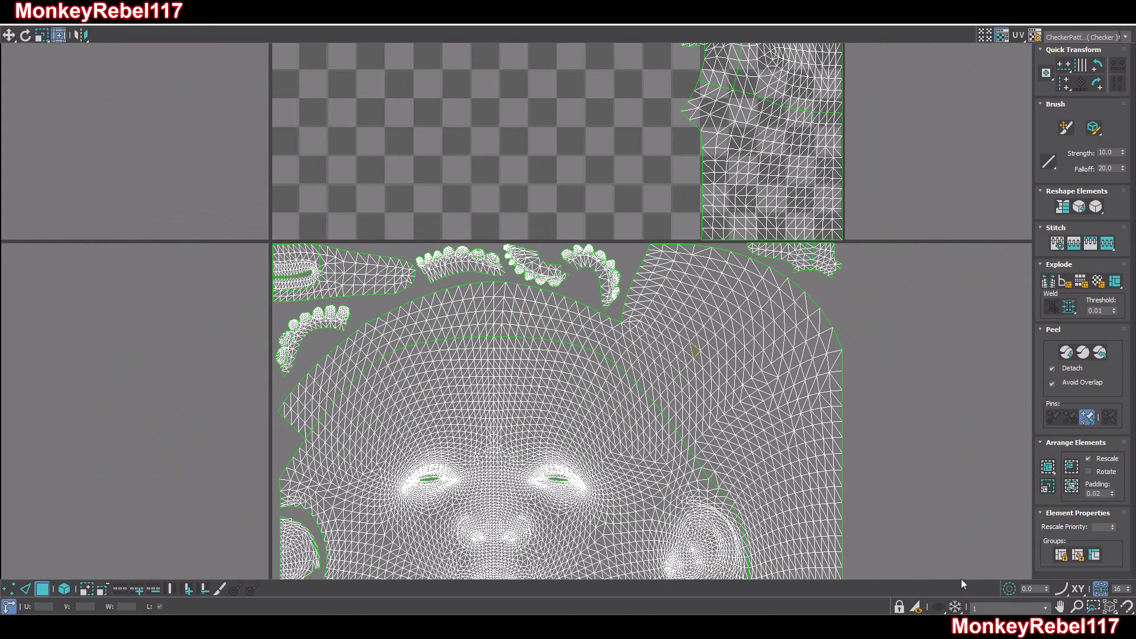
click(1000, 610)
Turn on UV element selection and select the teeth and mouth-interior shells across the Head's UV layout
click(64, 588)
drag(603, 183, 465, 272)
middle_drag(465, 272, 531, 253)
drag(314, 211, 379, 307)
middle_drag(413, 280, 444, 80)
ctrl+drag(351, 359, 388, 361)
middle_drag(518, 304, 475, 563)
middle_drag(479, 252, 512, 505)
ctrl+drag(440, 348, 325, 202)
middle_drag(484, 176, 466, 427)
ctrl+drag(439, 404, 325, 163)
ctrl+drag(662, 316, 520, 178)
middle_drag(581, 407, 527, 200)
scroll(591, 263, down, 1)
middle_drag(590, 263, 497, 382)
scroll(679, 213, up, 6)
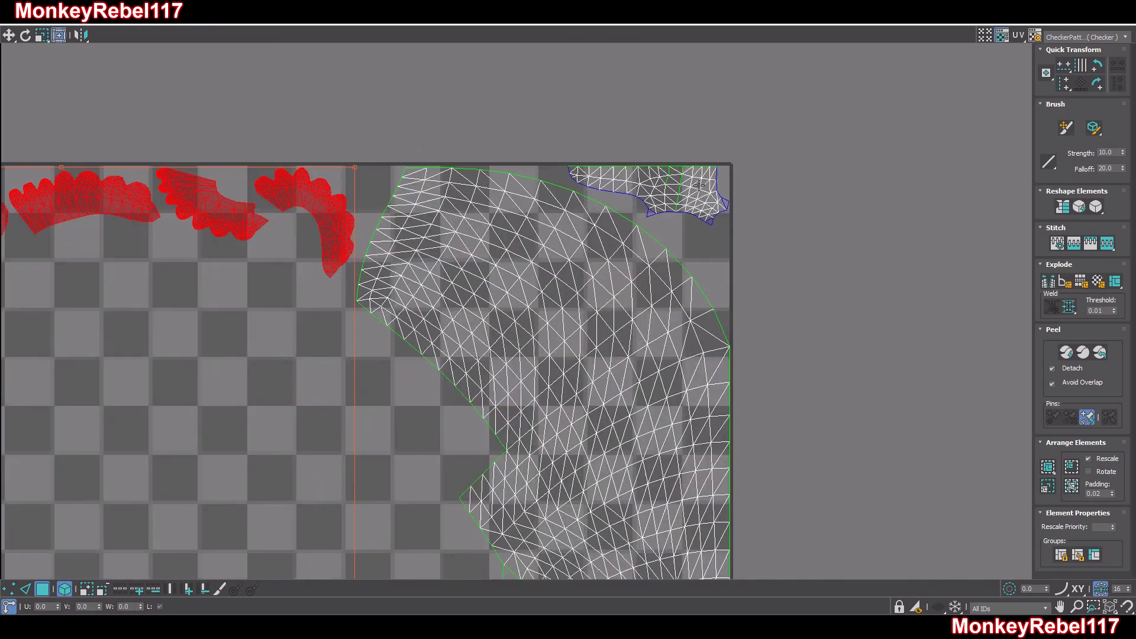
scroll(677, 214, down, 5)
scroll(679, 218, down, 4)
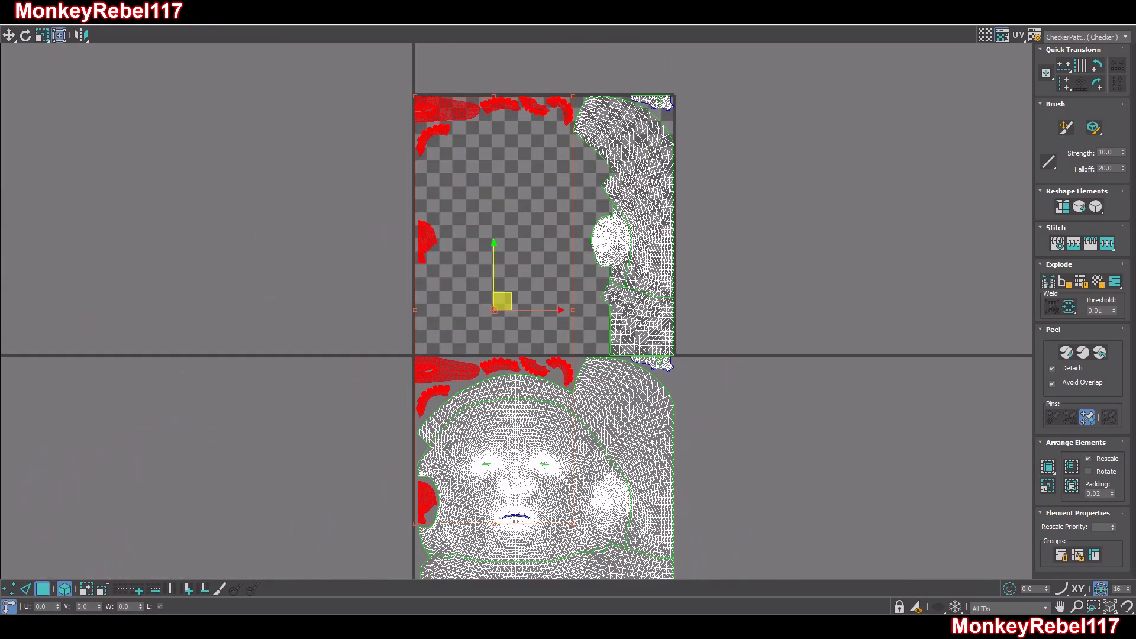
Check the UV selection through the Head's neck opening and add the remaining shell in the UV tile's upper-right corner
click(1095, 5)
alt+middle_drag(627, 338, 793, 237)
scroll(189, 176, up, 6)
ctrl+drag(228, 196, 182, 135)
scroll(201, 295, down, 5)
middle_drag(201, 295, 198, 272)
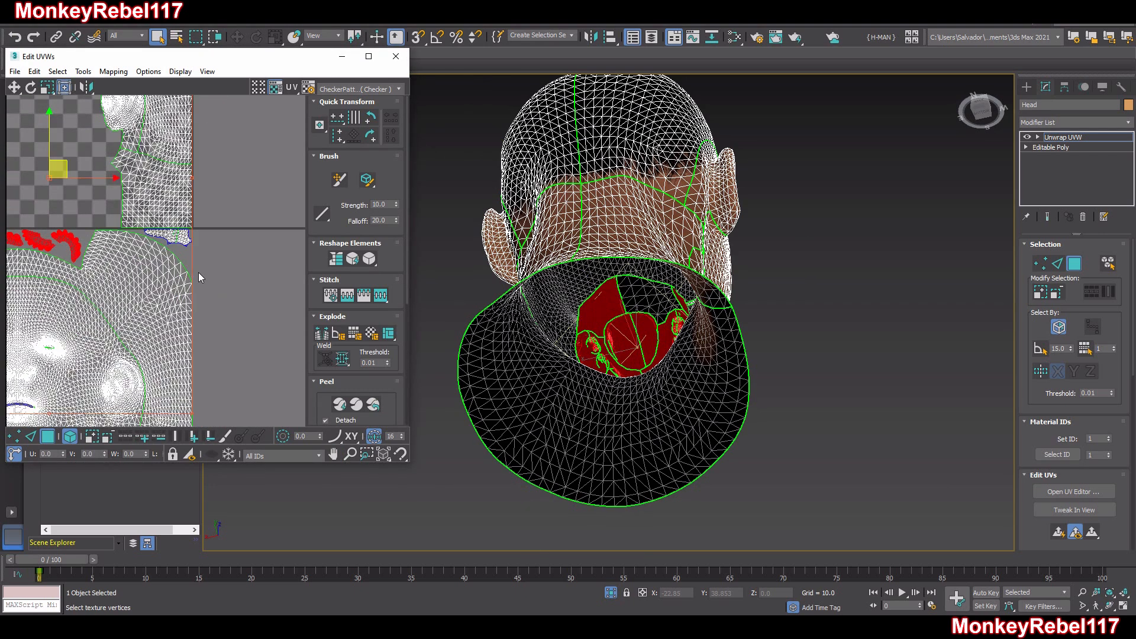
scroll(197, 272, up, 3)
ctrl+drag(191, 230, 162, 205)
scroll(163, 238, up, 2)
middle_drag(165, 235, 237, 283)
scroll(196, 259, down, 7)
scroll(218, 280, up, 2)
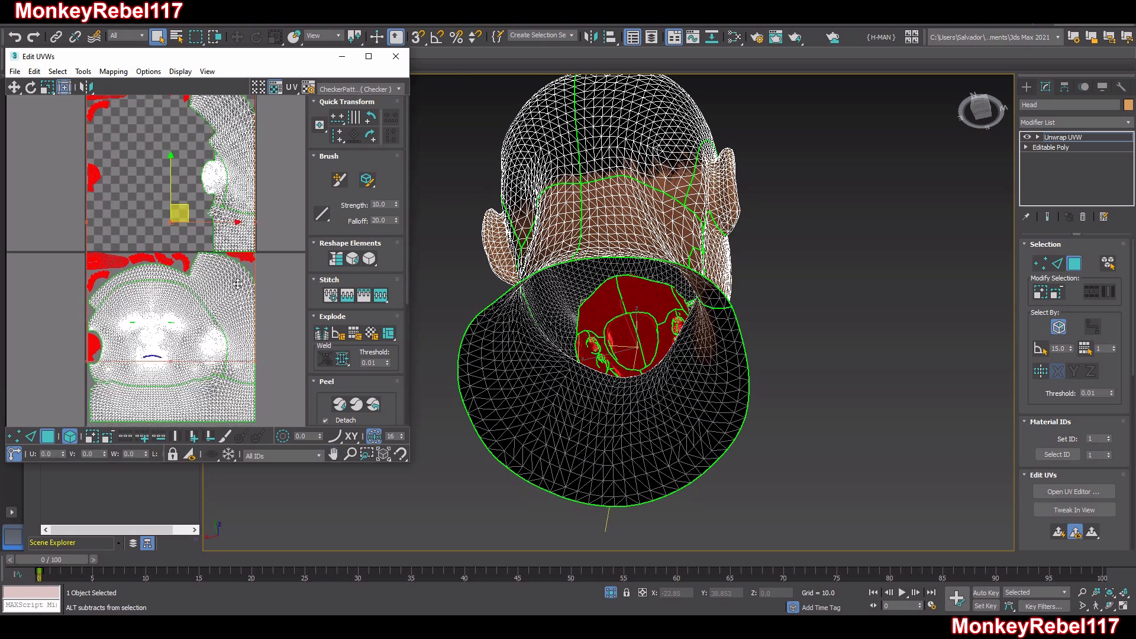
Close the UV editor, collapse the Head's whole modifier stack and check the polygon selection at Polygon level
click(396, 57)
alt+middle_drag(802, 245, 1006, 172)
right_click(1059, 139)
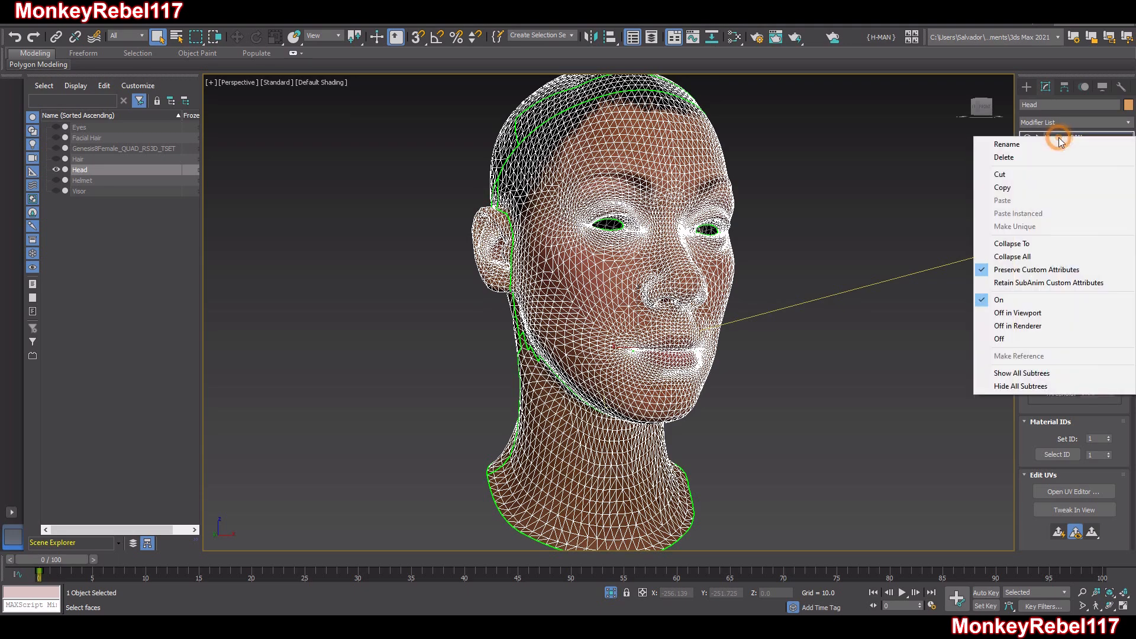
click(1038, 258)
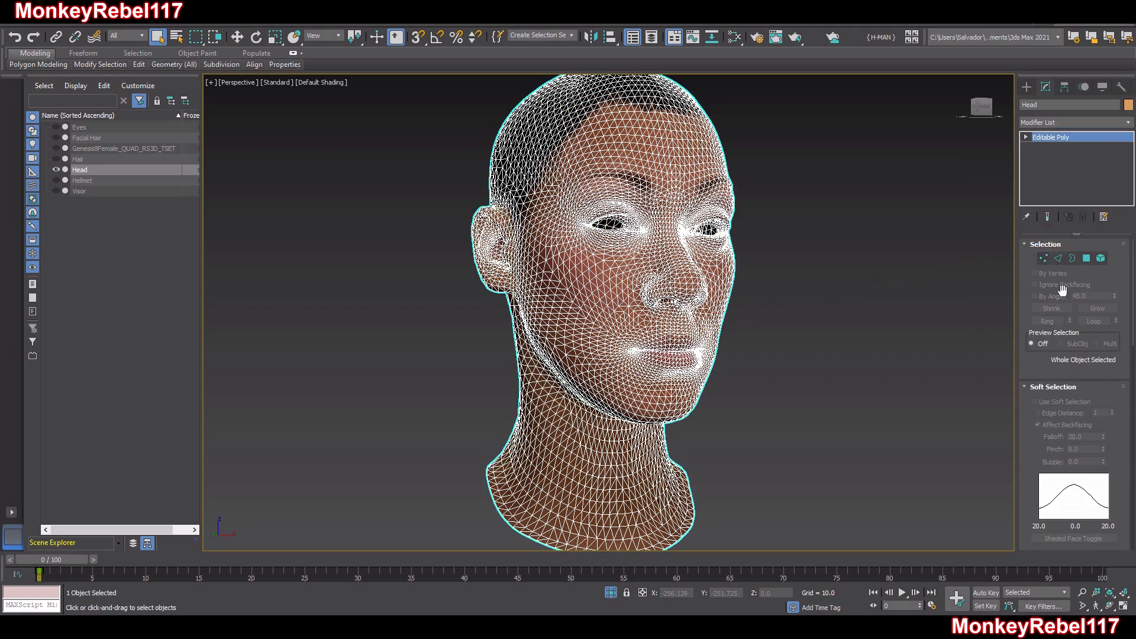
click(1086, 259)
mouse_move(899, 278)
alt+middle_down()
mouse_move(786, 277)
mouse_move(822, 254)
mouse_move(901, 284)
alt+middle_up()
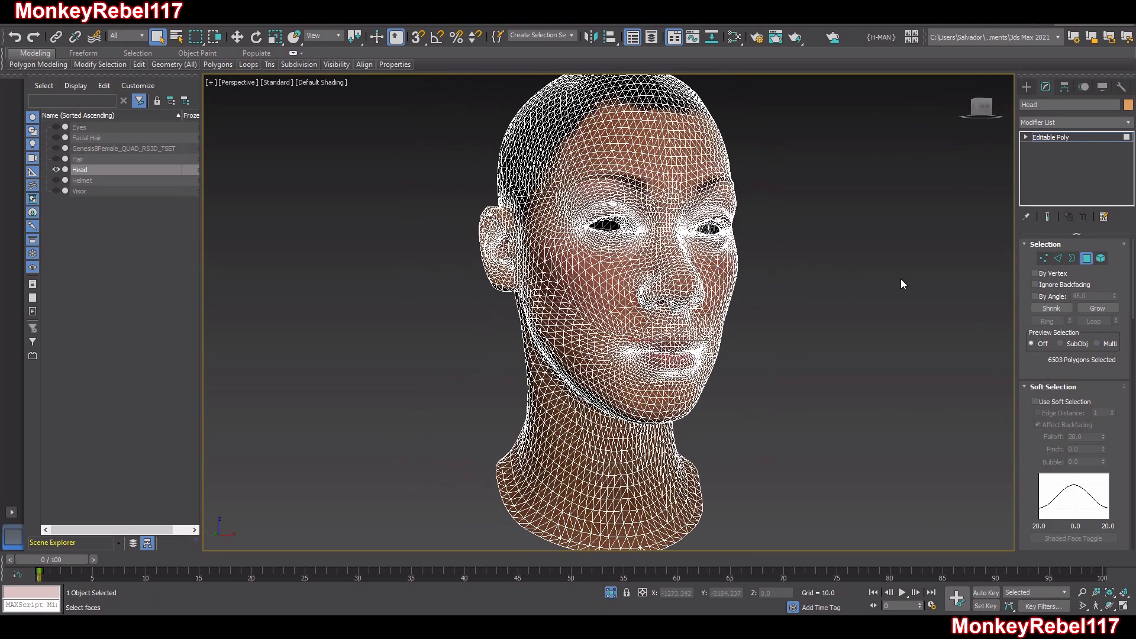
click(1089, 260)
Clone the Head as a copy named Mouth
right_click(791, 294)
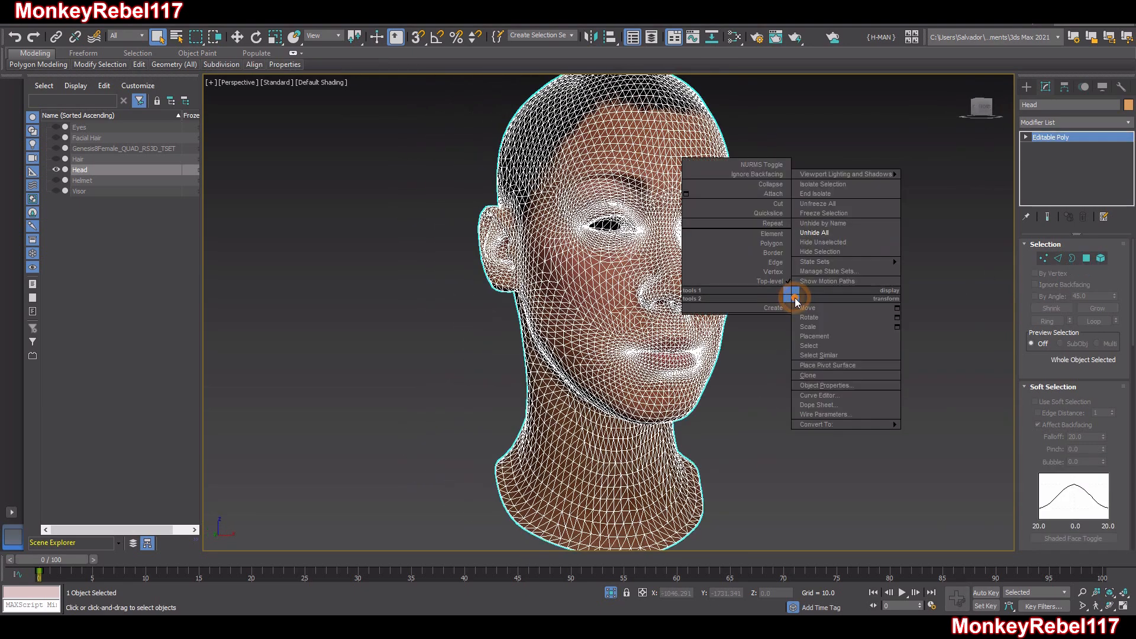
click(816, 376)
click(539, 335)
drag(539, 335, 480, 337)
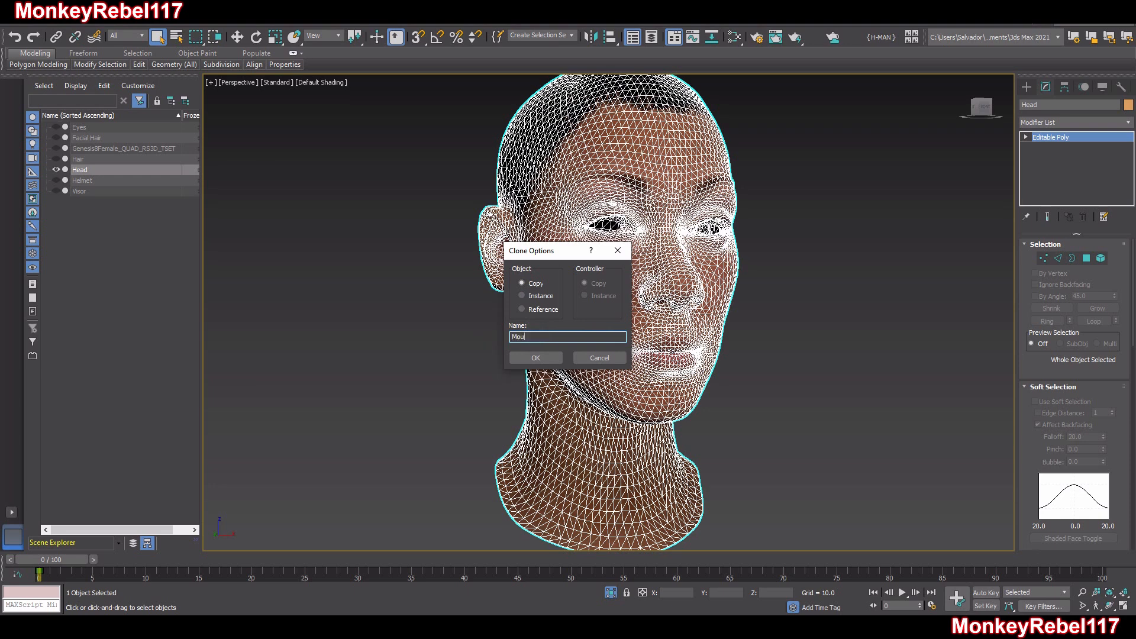
click(519, 361)
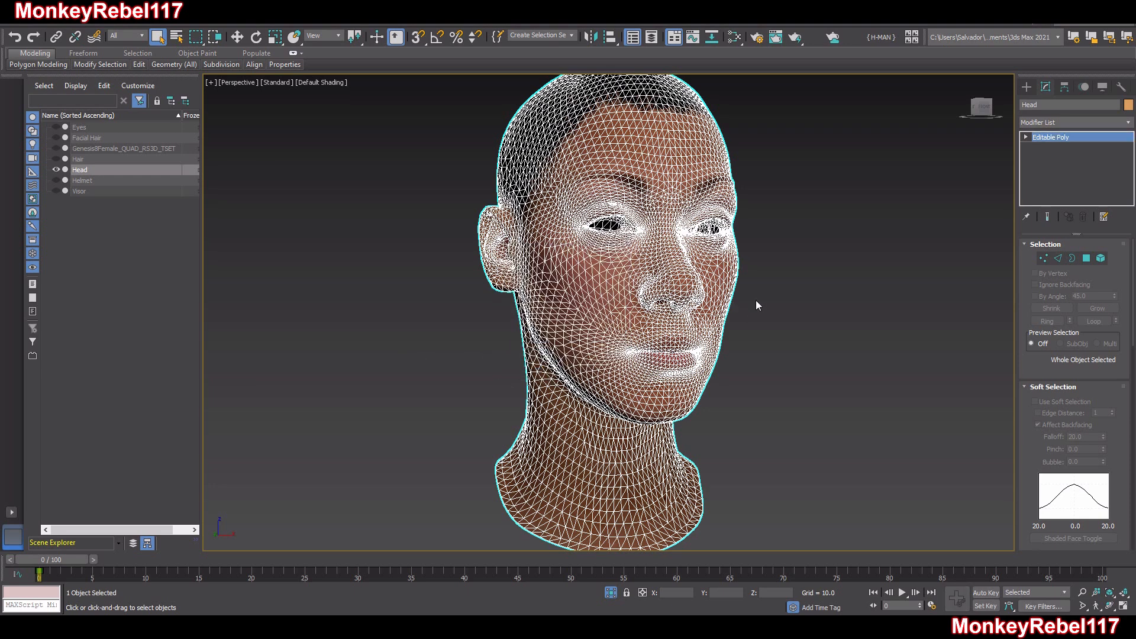
Delete all polygons of the Mouth copy except the selected mouth-interior ones and leave Element level
click(1088, 260)
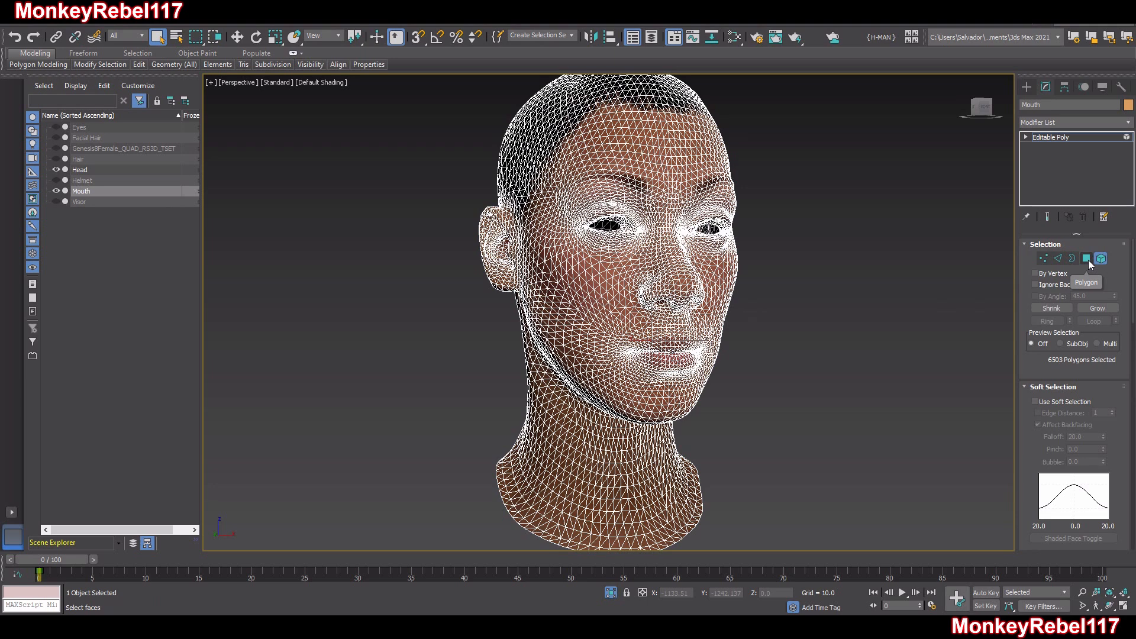
key(ctrl+a)
key(Delete)
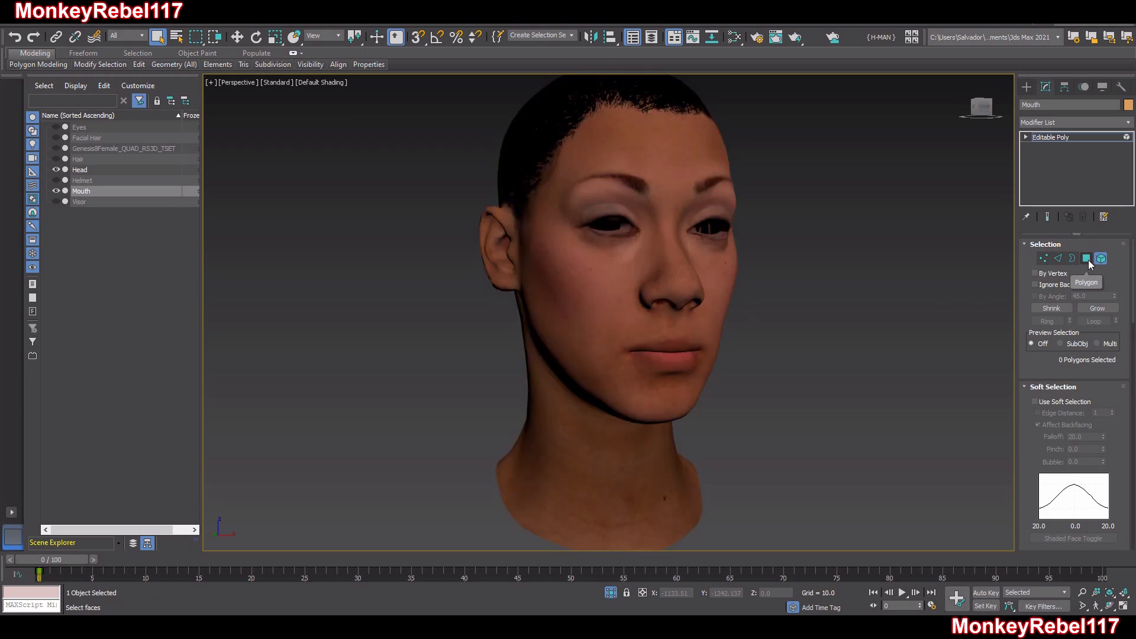
click(1087, 260)
Select the Head, check its mouth-interior polygon selection at Element level, and hide the Mouth object
click(653, 288)
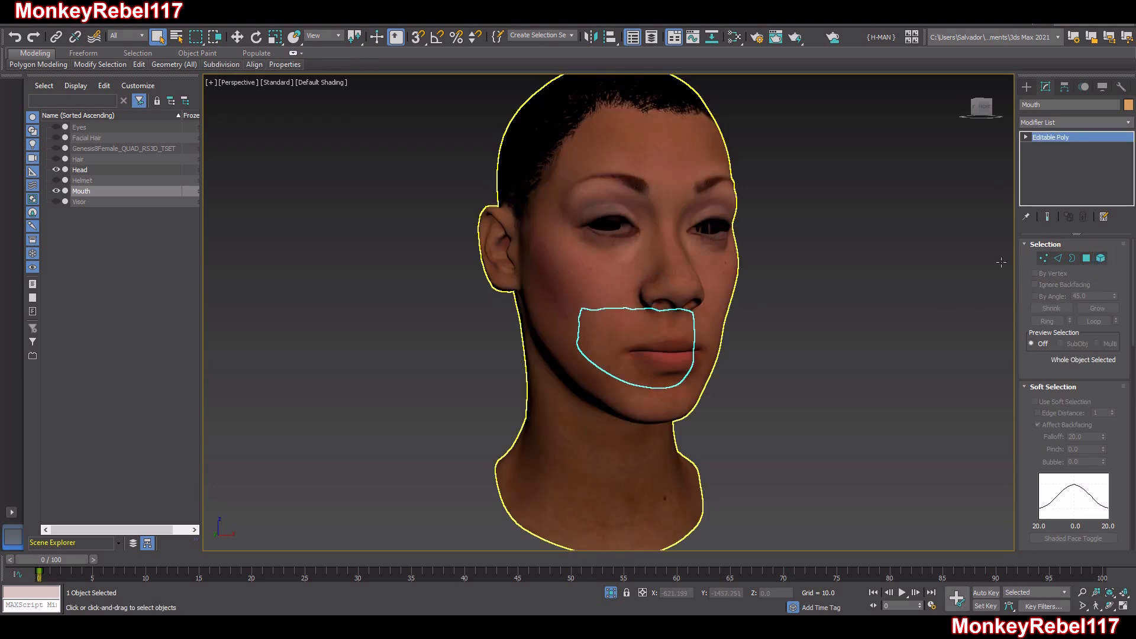
click(1100, 259)
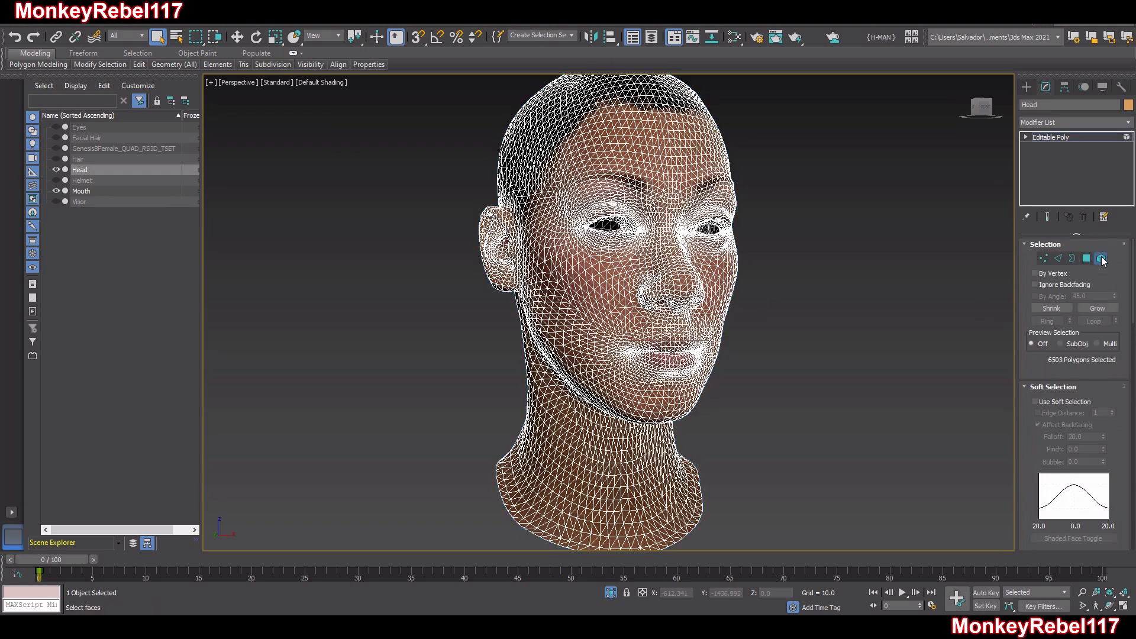
click(1101, 259)
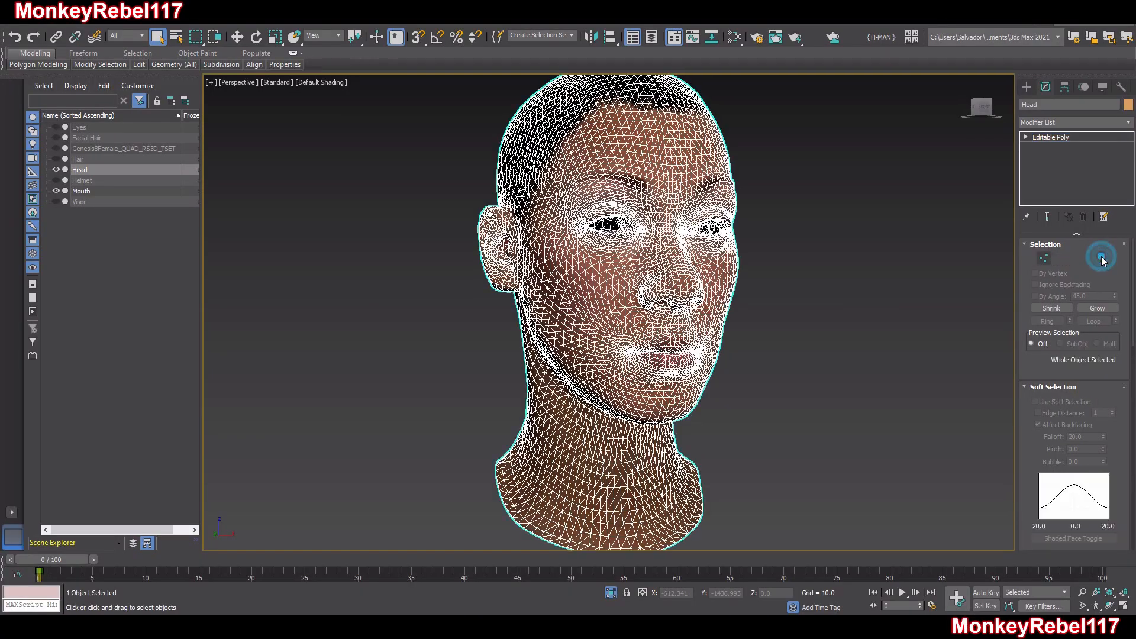
click(56, 192)
Examine the Head from several angles with the Mouth object hidden, and clear the selection
alt+middle_drag(576, 343, 634, 331)
middle_drag(636, 290, 816, 166)
scroll(645, 331, up, 4)
alt+middle_drag(628, 228, 629, 332)
scroll(630, 296, down, 3)
alt+middle_drag(627, 273, 678, 261)
scroll(829, 326, down, 4)
click(830, 323)
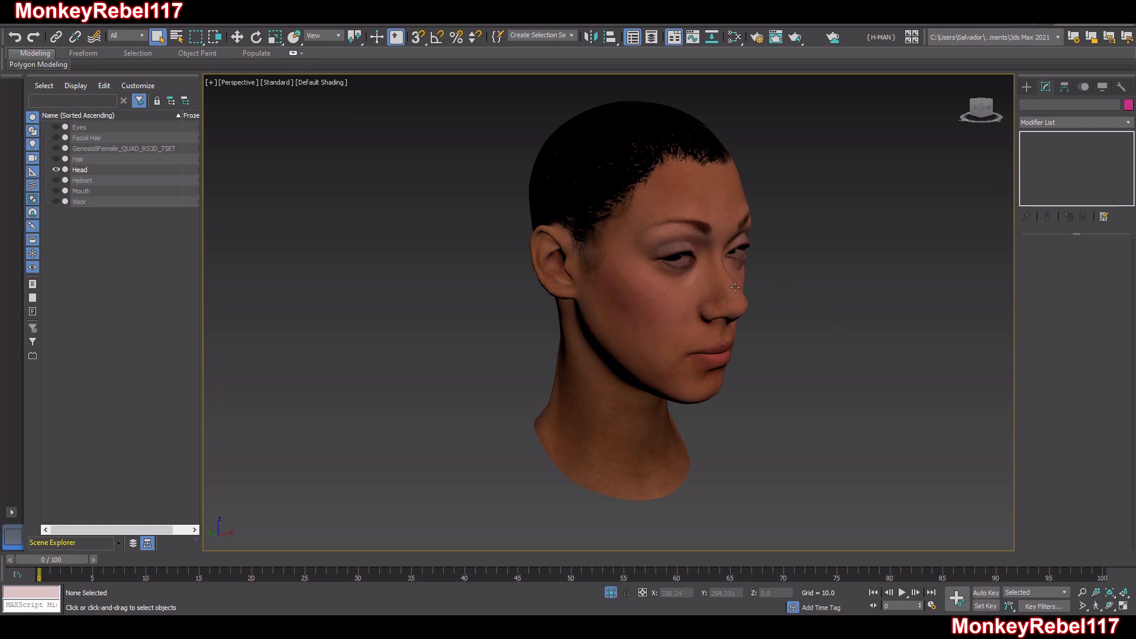
Show the Genesis8Female body again and select the Head to compare its neck edge with the body
alt+middle_drag(700, 304, 647, 302)
click(56, 148)
alt+middle_drag(716, 300, 1027, 306)
click(543, 368)
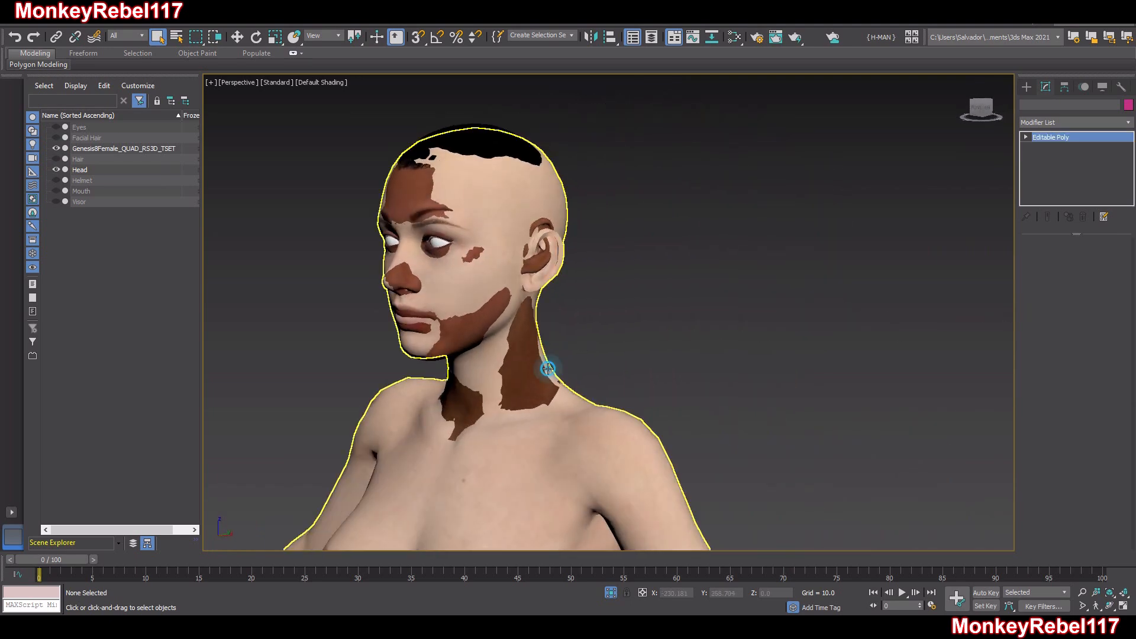
scroll(529, 376, up, 5)
middle_drag(698, 396, 699, 341)
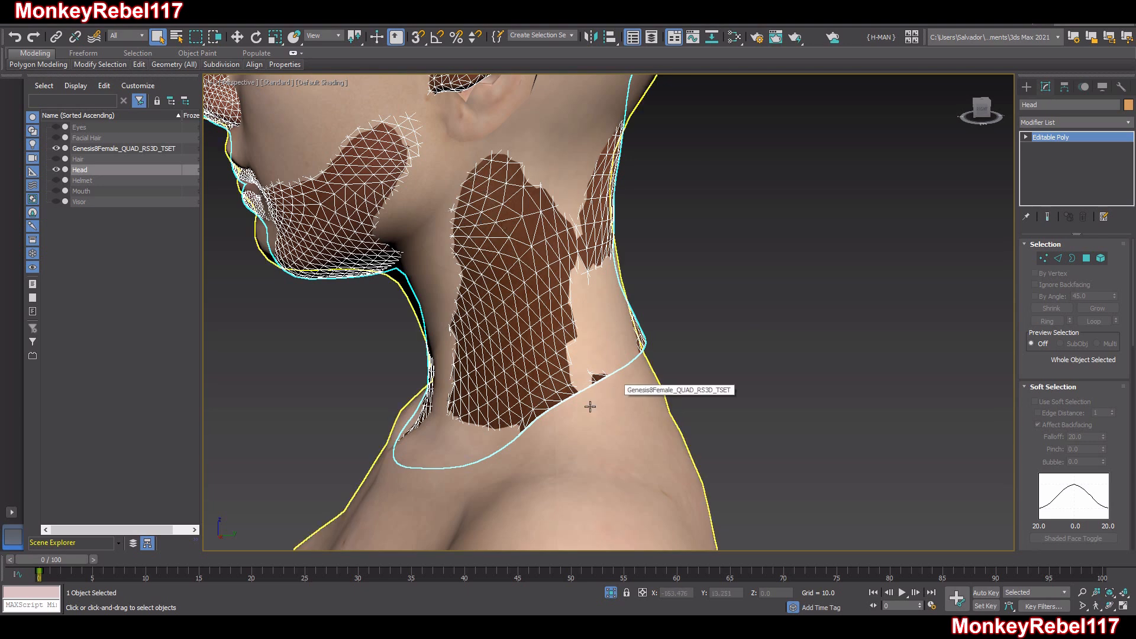
alt+middle_drag(591, 401, 508, 313)
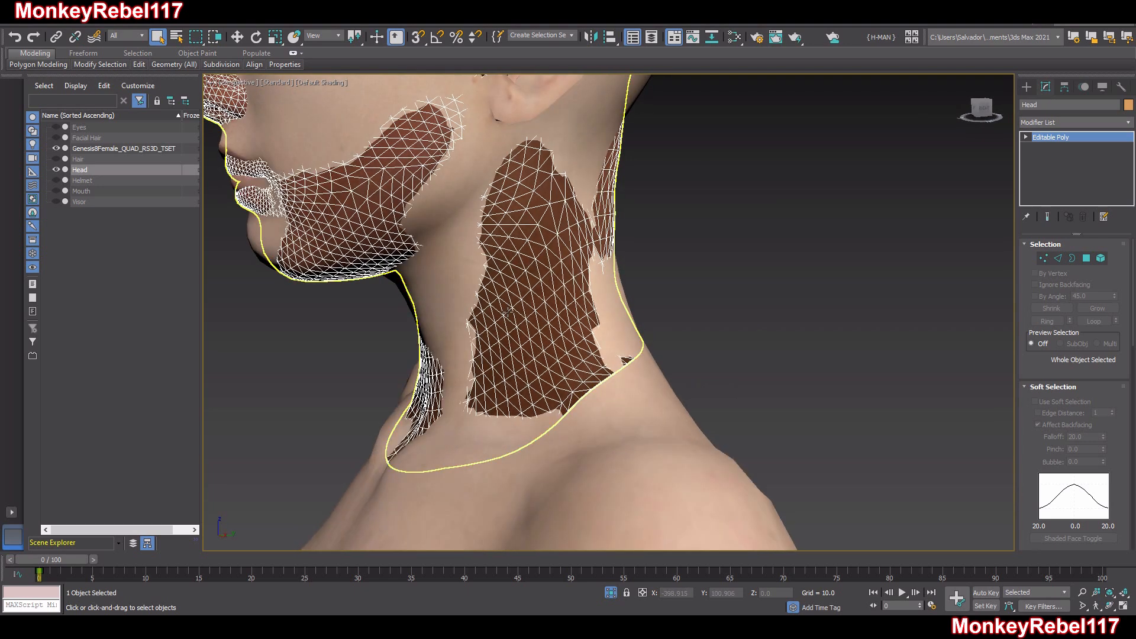
Select the open border at the base of the Head's neck and enable soft selection
click(1071, 258)
click(591, 389)
click(1034, 402)
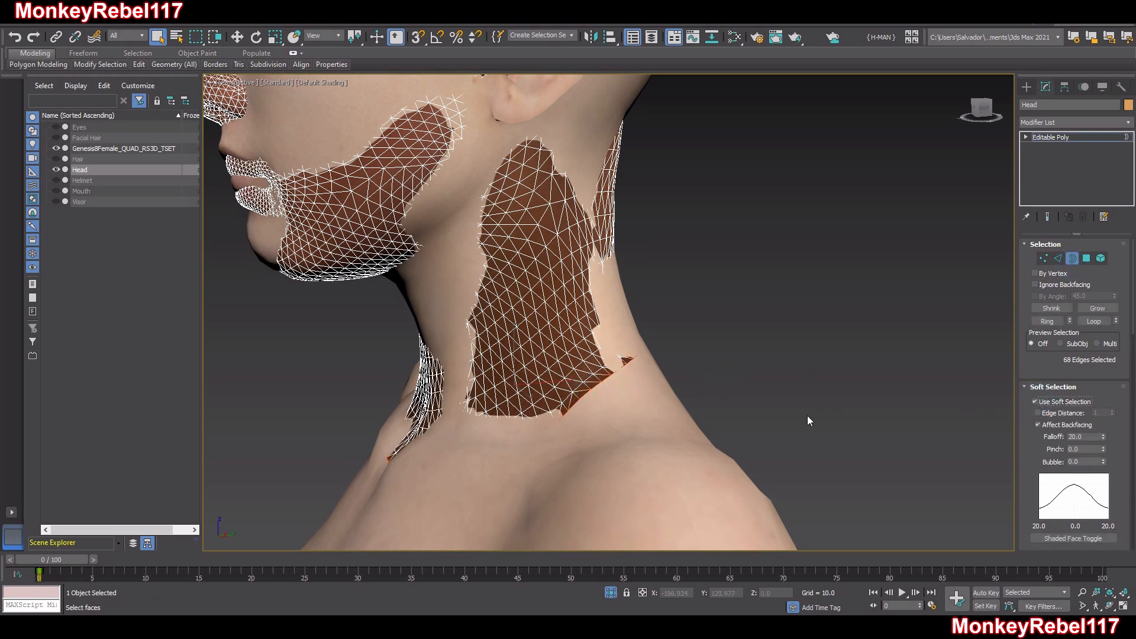
alt+middle_drag(842, 430, 801, 419)
Limit the neck border's soft selection to an edge distance of 20 and set its falloff to 2000
double_click(1085, 438)
text(20)
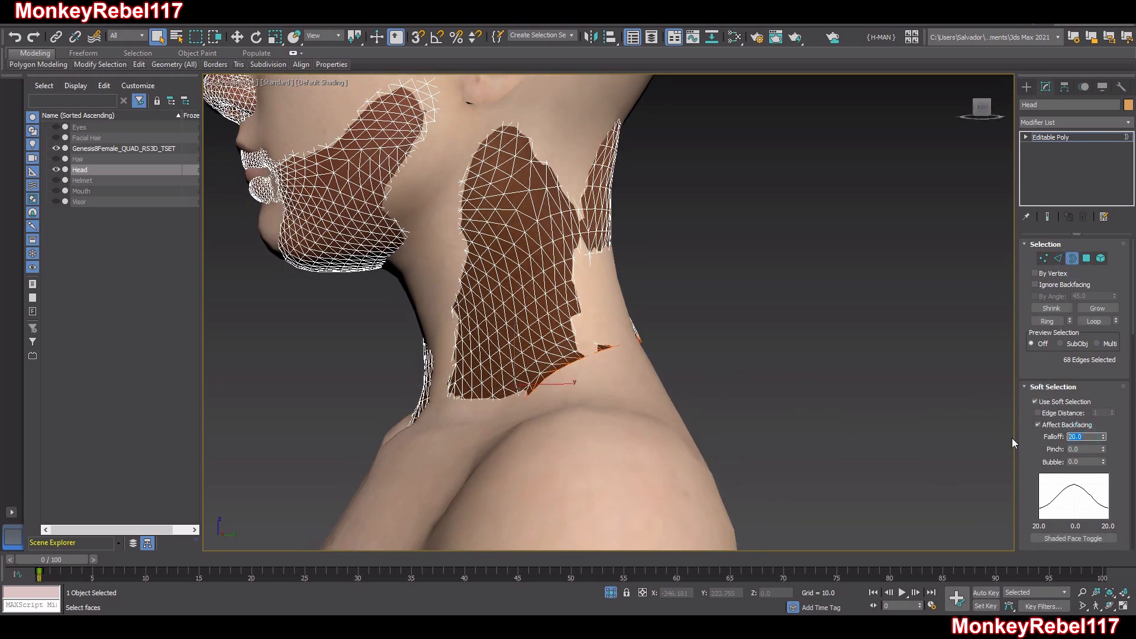
key(Return)
click(1043, 415)
double_click(1097, 413)
text(20)
click(1092, 437)
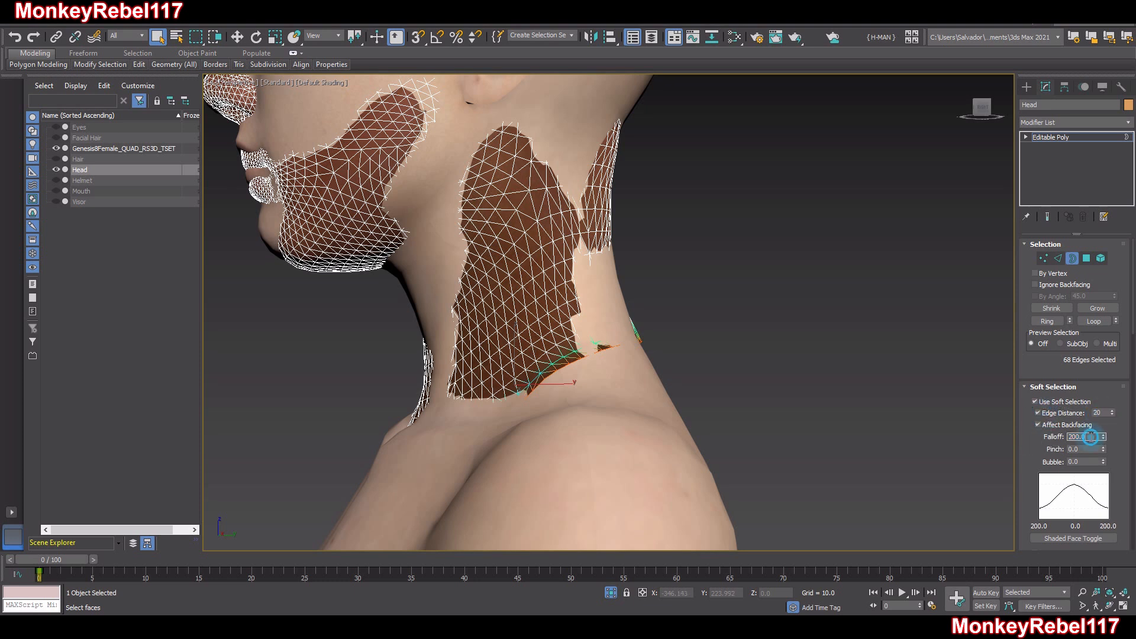
text(2000)
key(Return)
Try moving the Head's neck border along Y with soft selection, undo the move and leave Border level
alt+middle_drag(751, 304, 536, 343)
scroll(536, 322, down, 4)
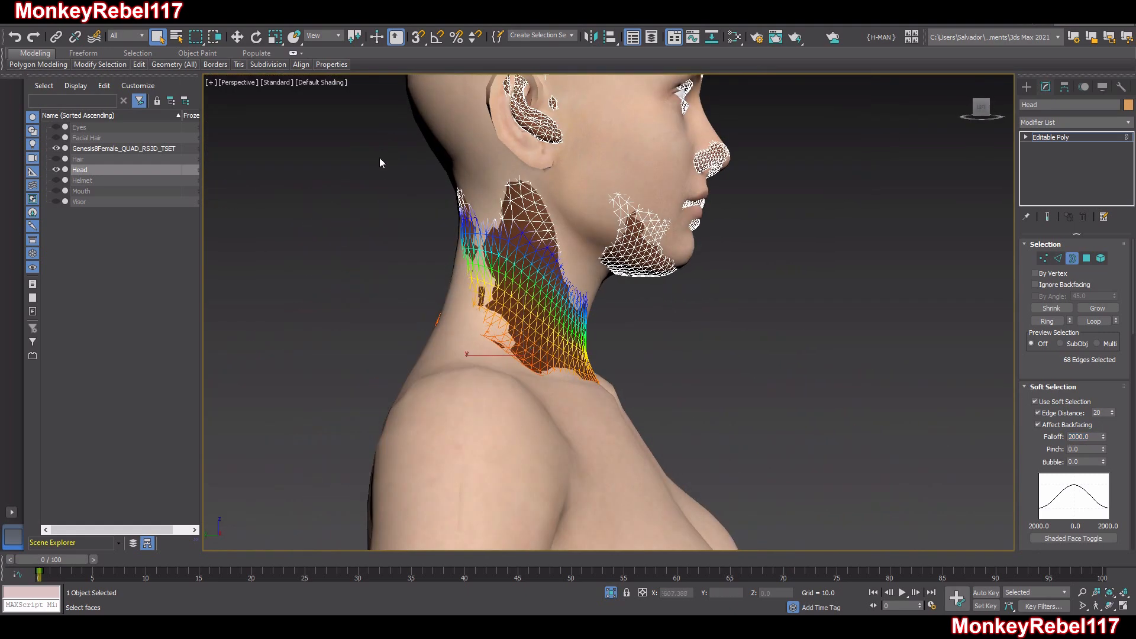
click(236, 37)
mouse_move(470, 355)
mouse_down()
mouse_move(503, 358)
mouse_move(454, 352)
mouse_move(572, 372)
mouse_move(406, 354)
mouse_move(504, 366)
mouse_move(446, 364)
mouse_move(471, 367)
mouse_move(574, 356)
mouse_move(451, 358)
mouse_move(462, 359)
mouse_up()
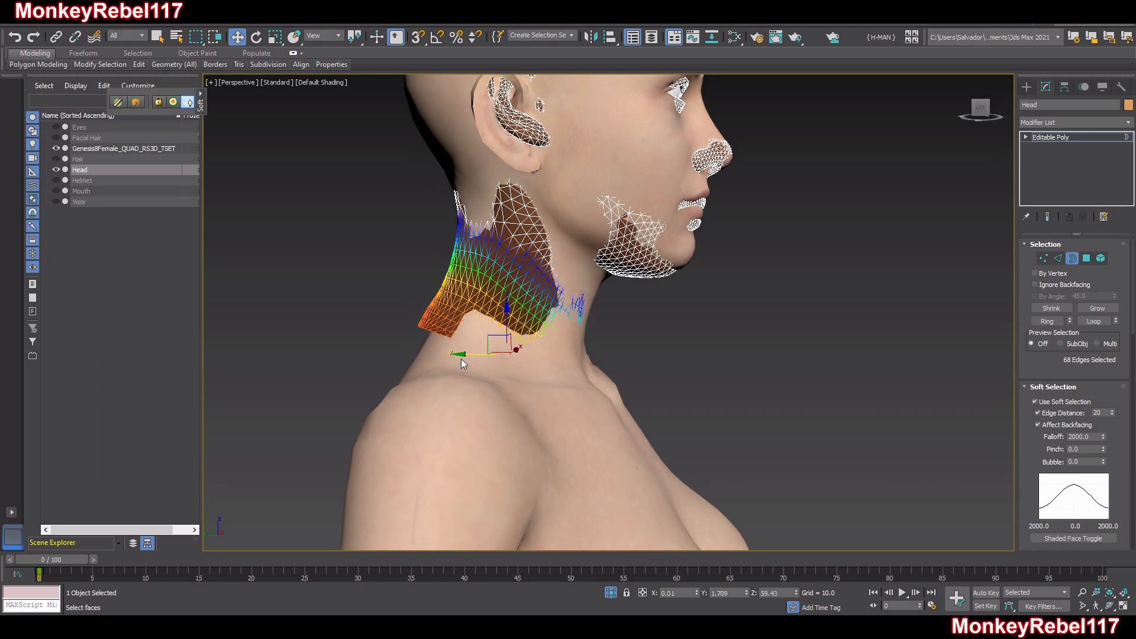
alt+middle_drag(462, 359, 476, 363)
middle_drag(552, 329, 525, 420)
key(ctrl+z)
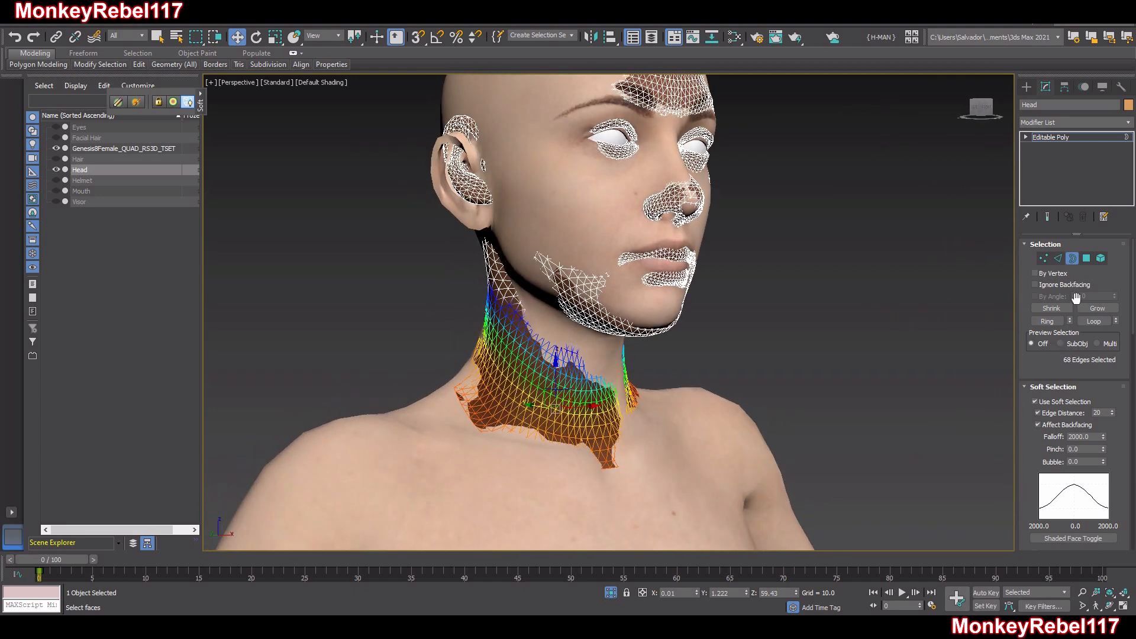
click(1072, 263)
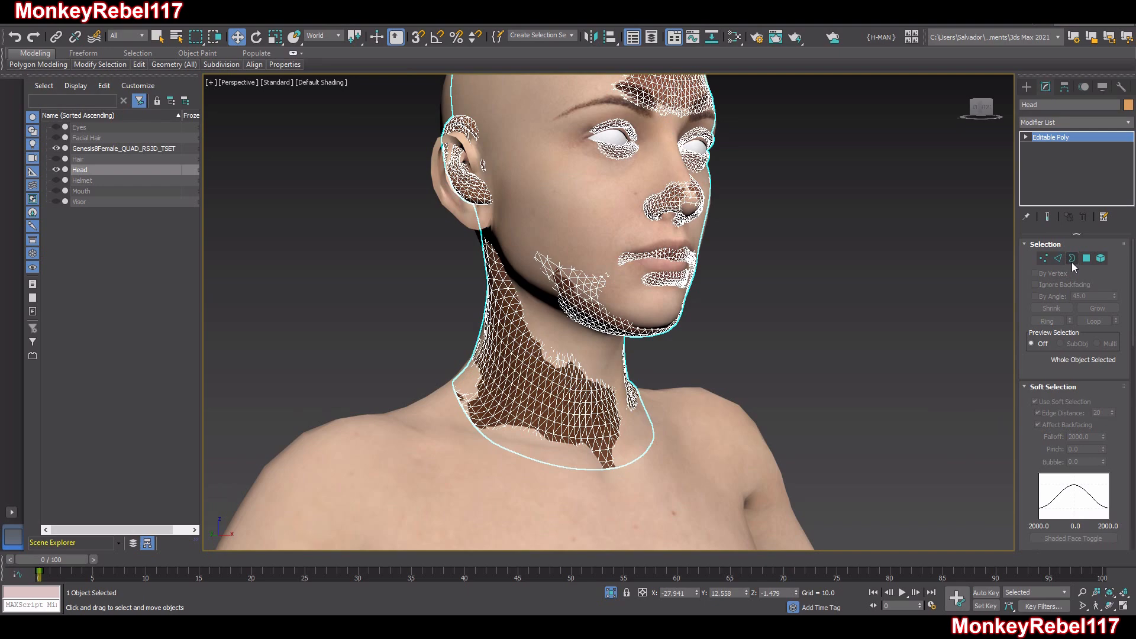
Rename the Head object as TANAKA Head TARGET and clear the selection
alt+middle_drag(646, 249, 647, 354)
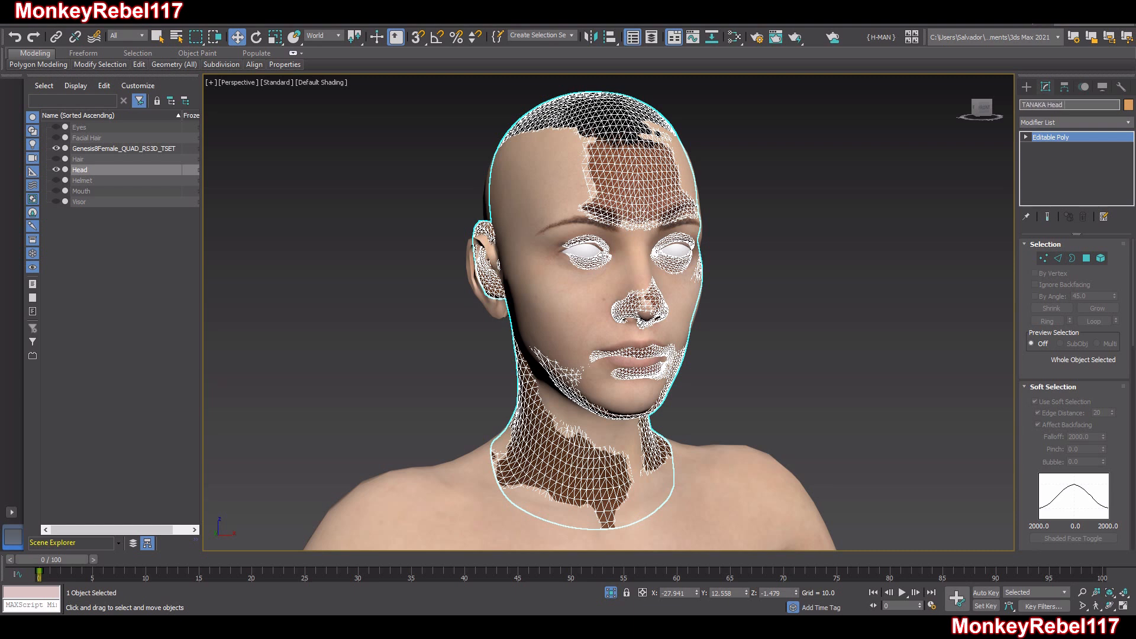
key(Return)
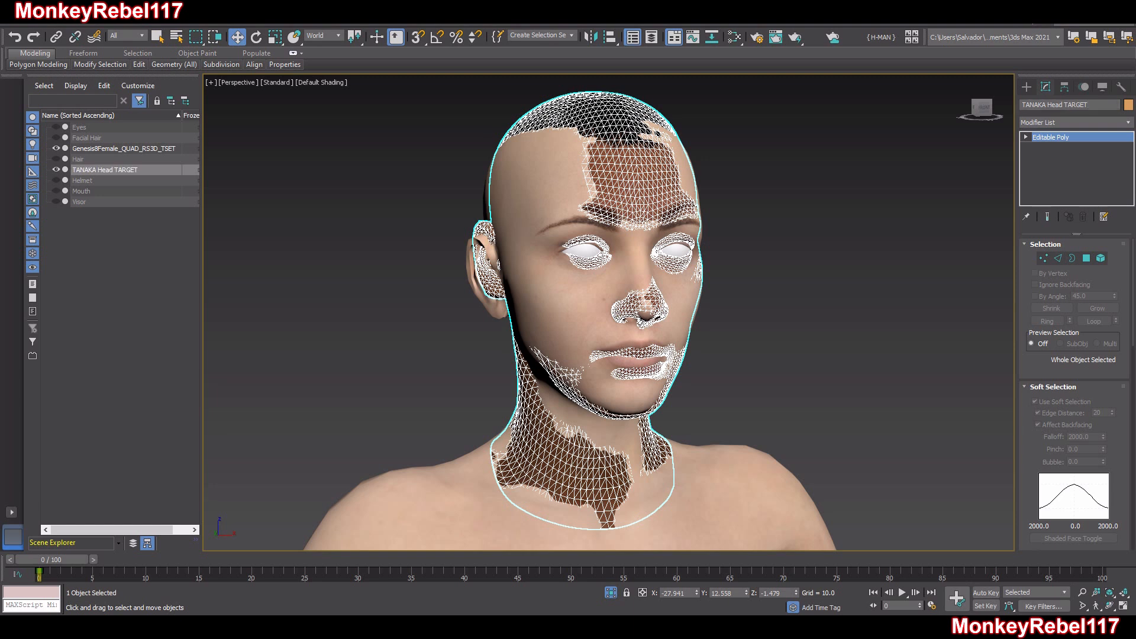
drag(1093, 104, 1018, 113)
key(ctrl+c)
click(896, 209)
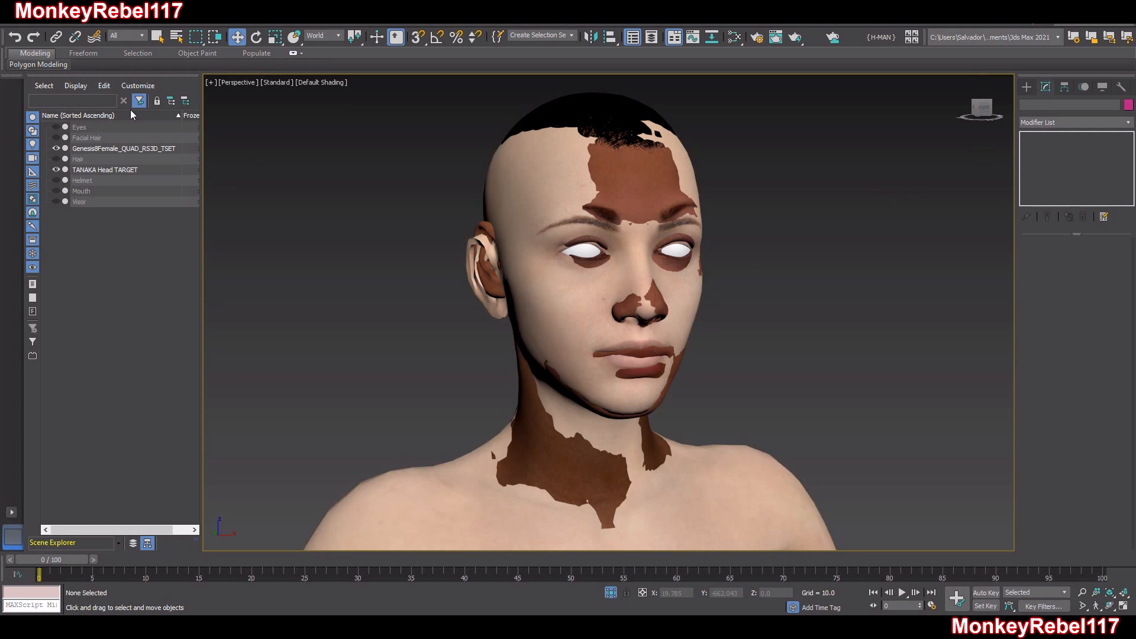
Select the TANAKA Head TARGET object and open the file dialog for exporting only the selection
click(21, 28)
mouse_move(76, 194)
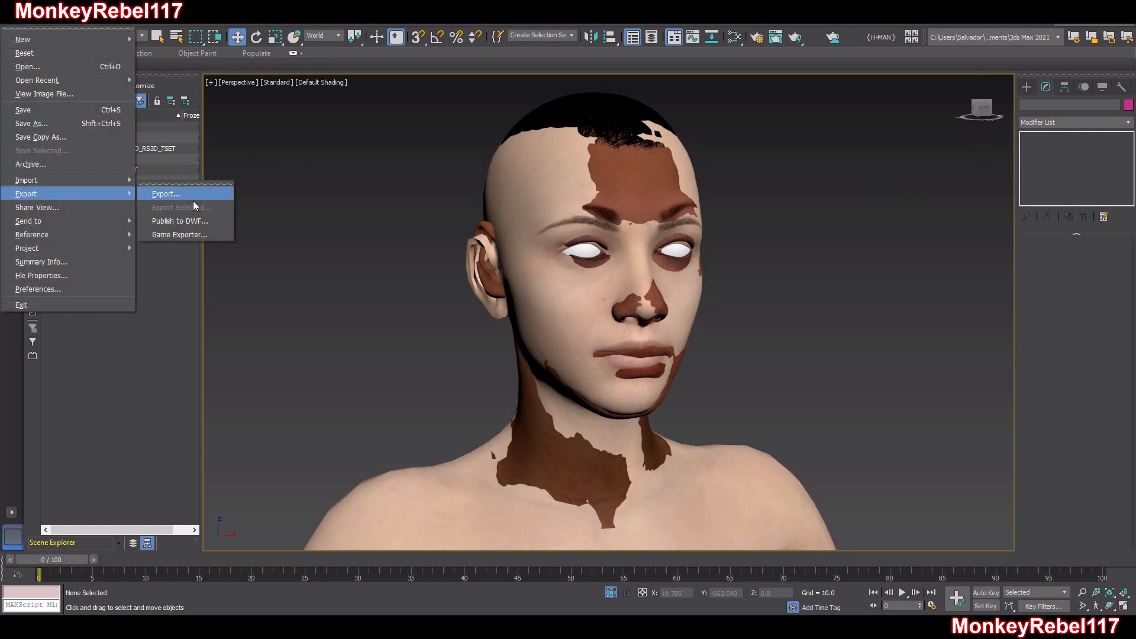
click(378, 201)
click(601, 180)
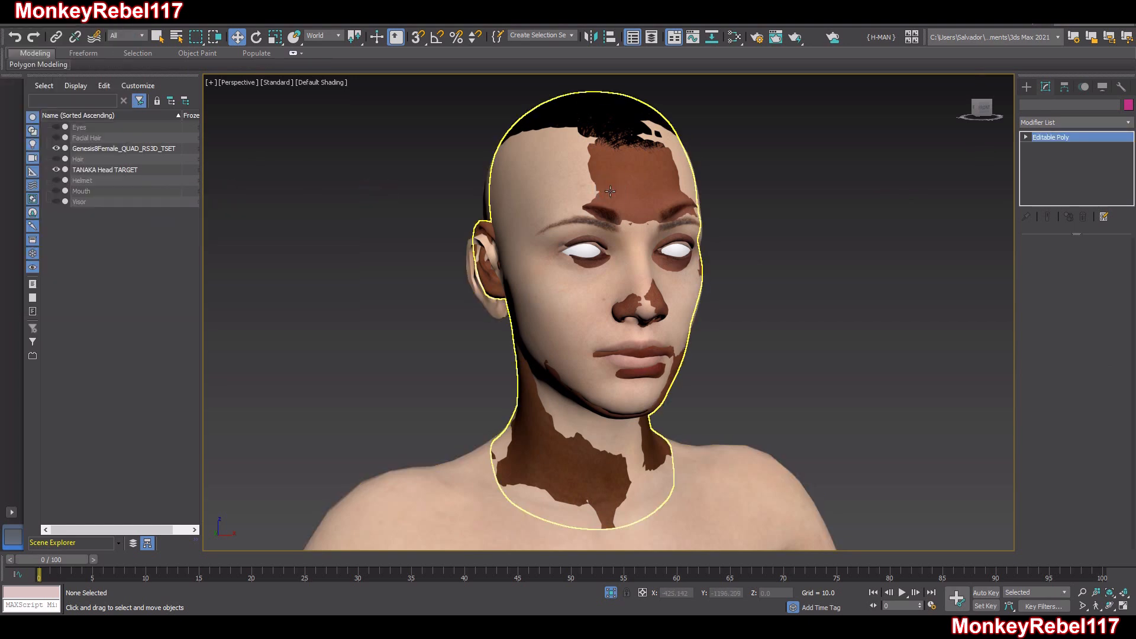
click(24, 29)
mouse_move(75, 192)
click(175, 202)
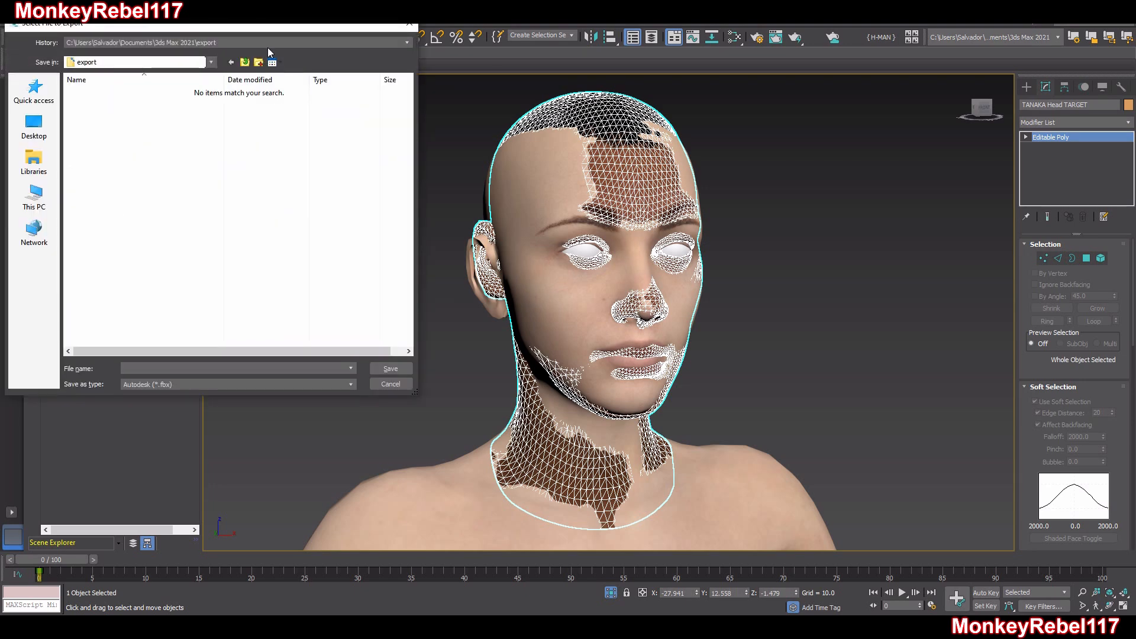
drag(246, 27, 467, 107)
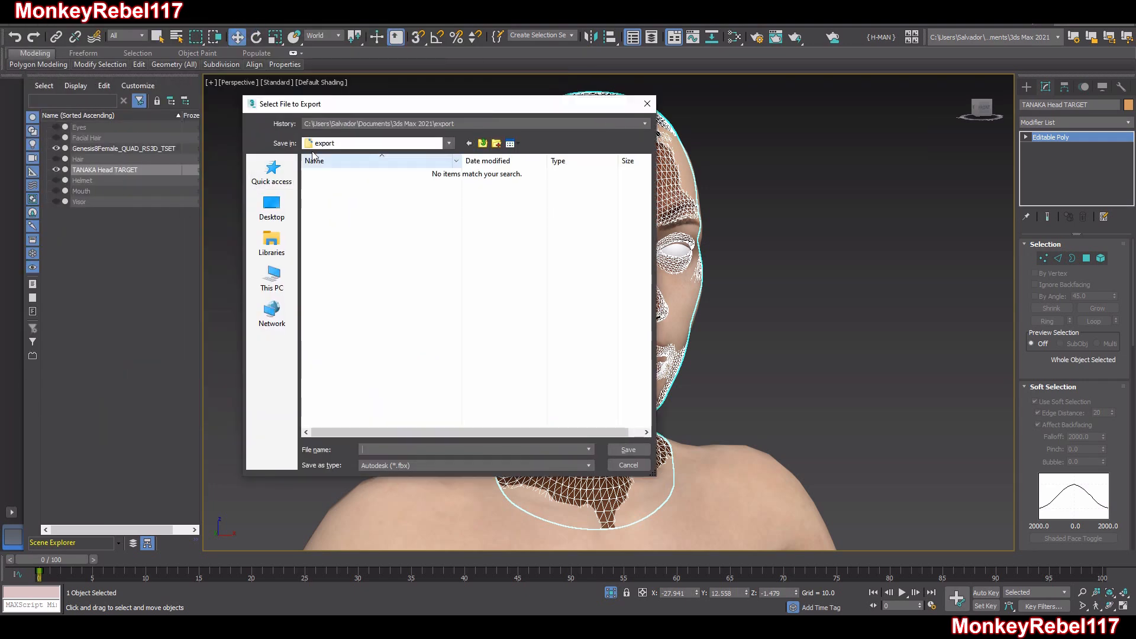
key(Escape)
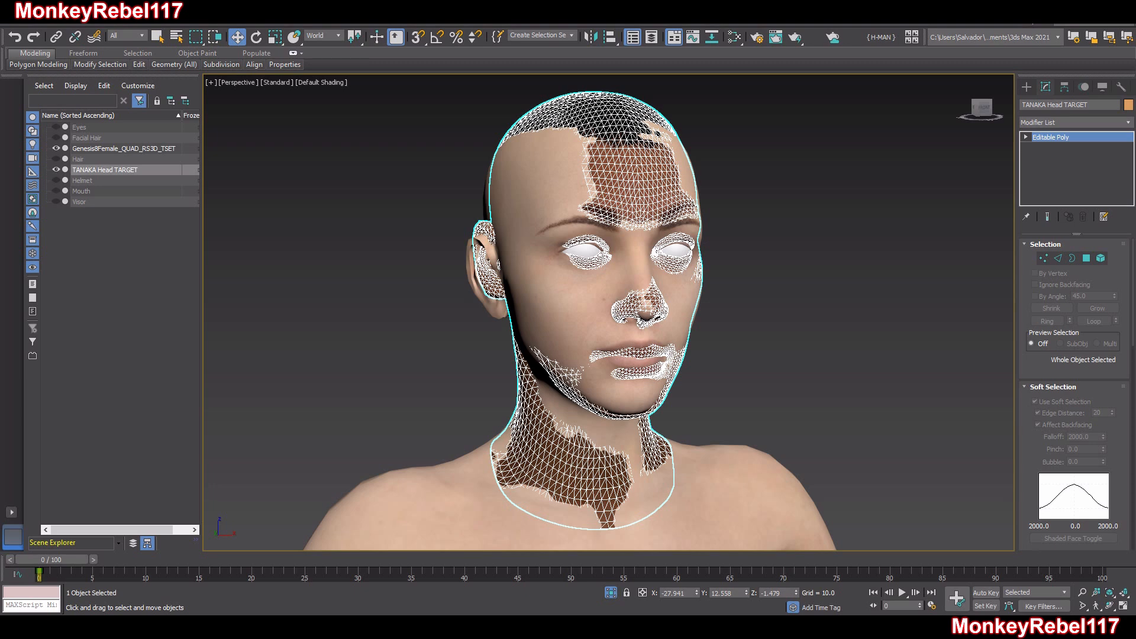
Set the selection export to the TANAKA folder inside HALO, using the gw::OBJ-Exporter format and the file name TANAKA Head TARGET
drag(769, 154, 385, 125)
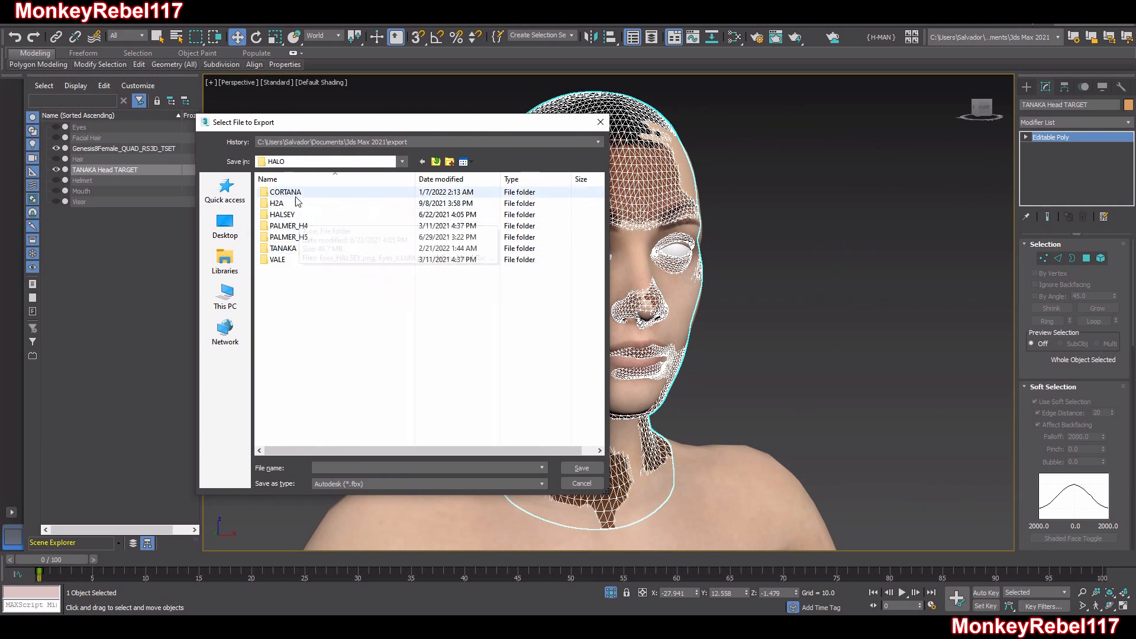
double_click(305, 251)
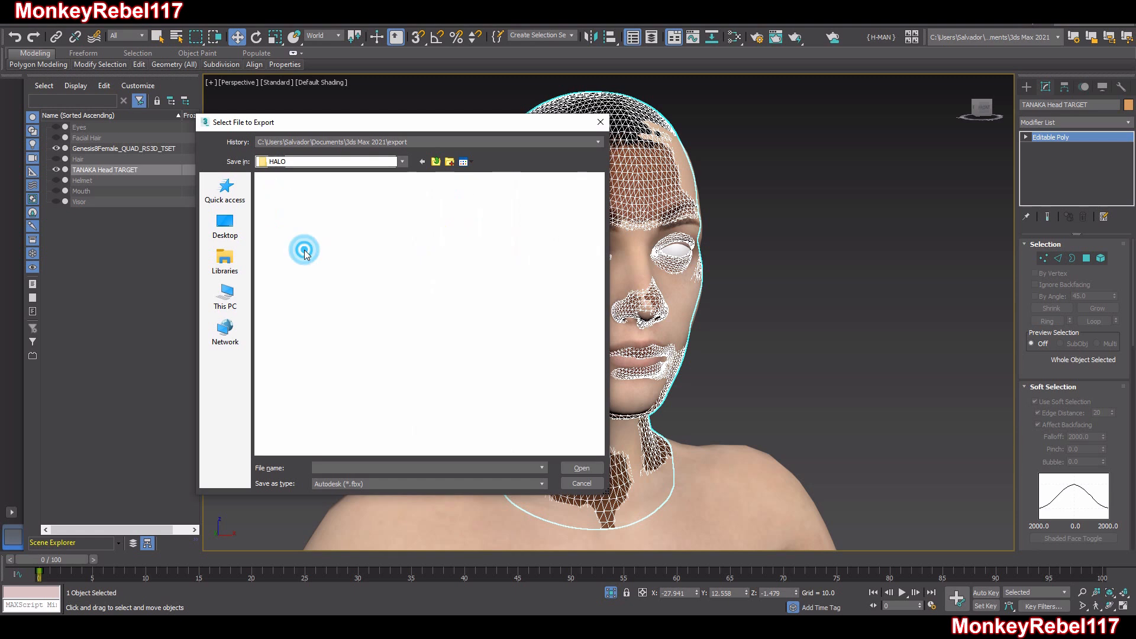
click(367, 484)
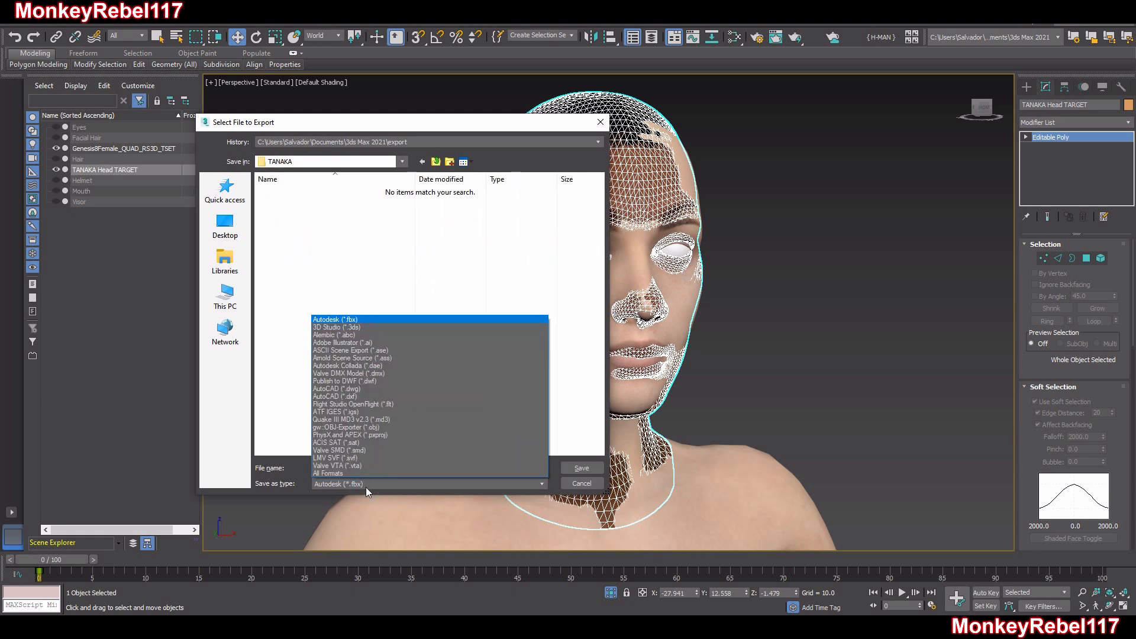
click(387, 434)
click(370, 466)
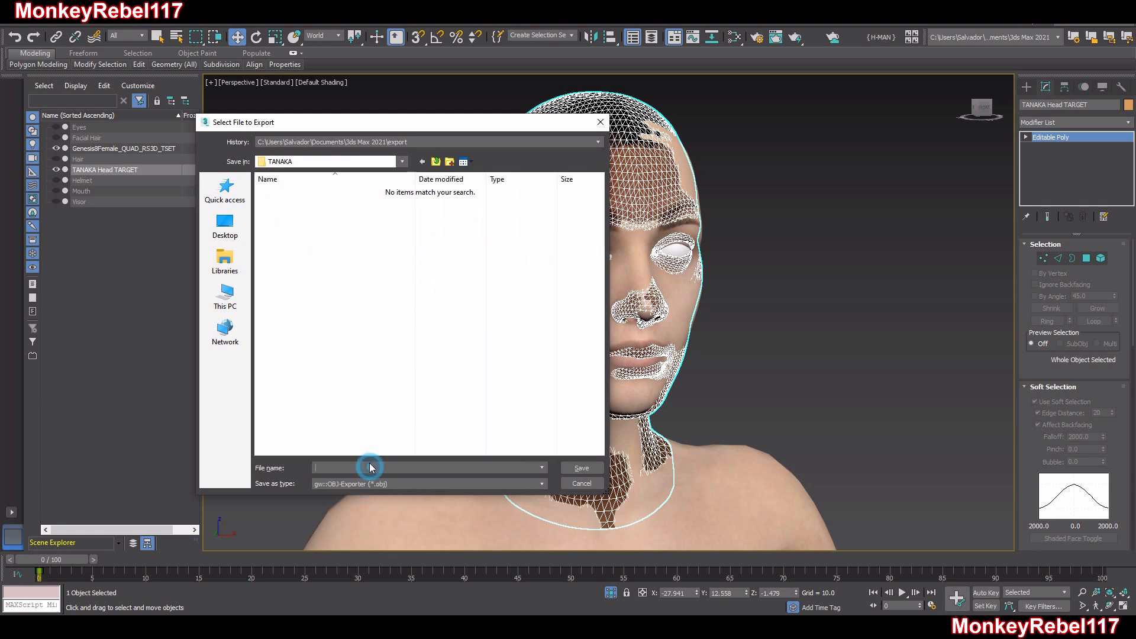
key(ctrl+v)
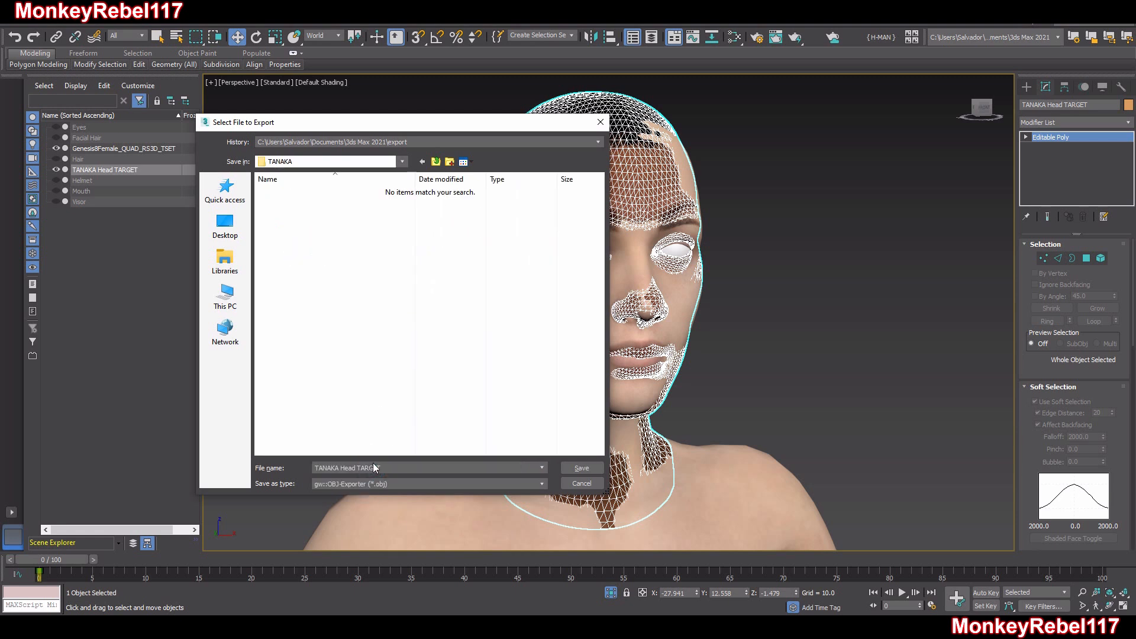
Run the OBJ export with quad faces and a scale of 1.0, and close the export statistics
click(579, 468)
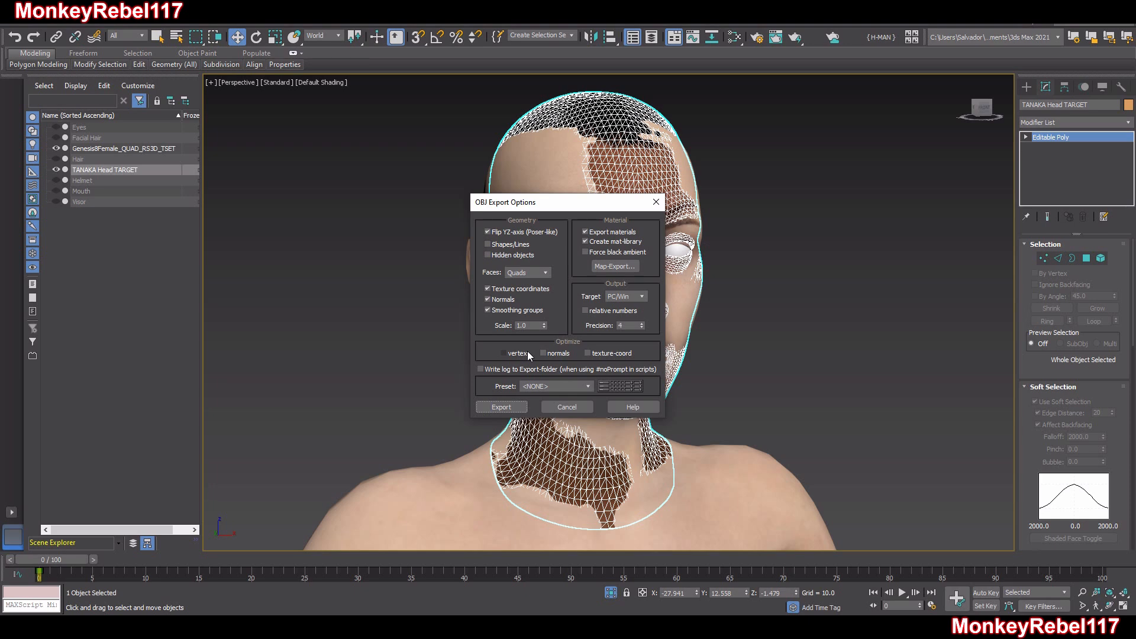
click(501, 407)
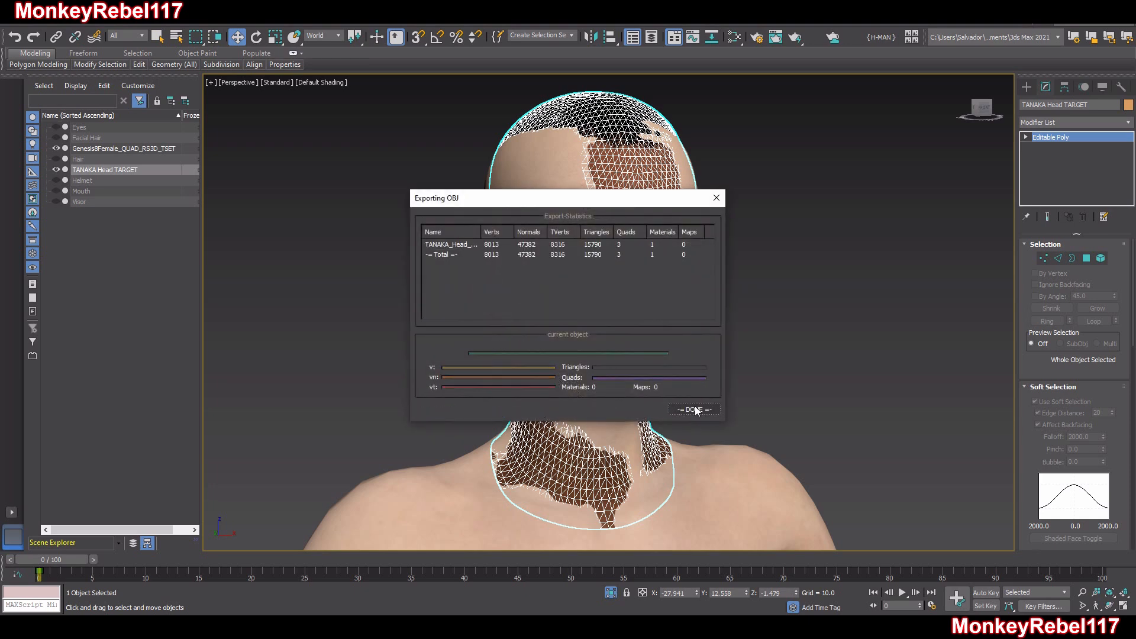
click(696, 409)
alt+middle_drag(708, 338, 674, 340)
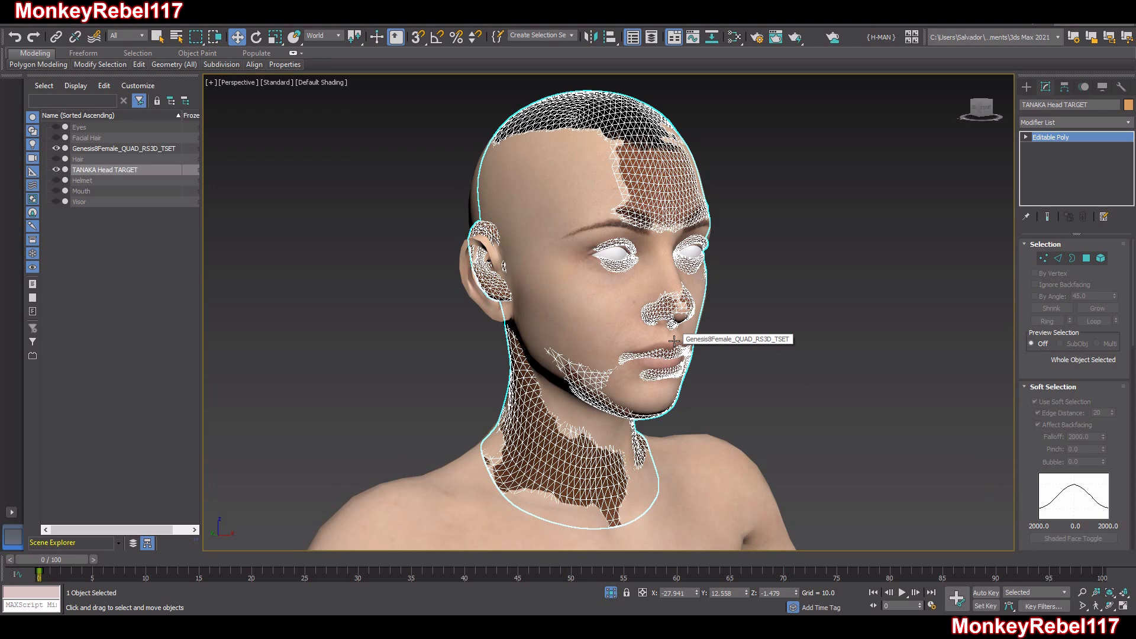
alt+middle_drag(673, 340, 670, 329)
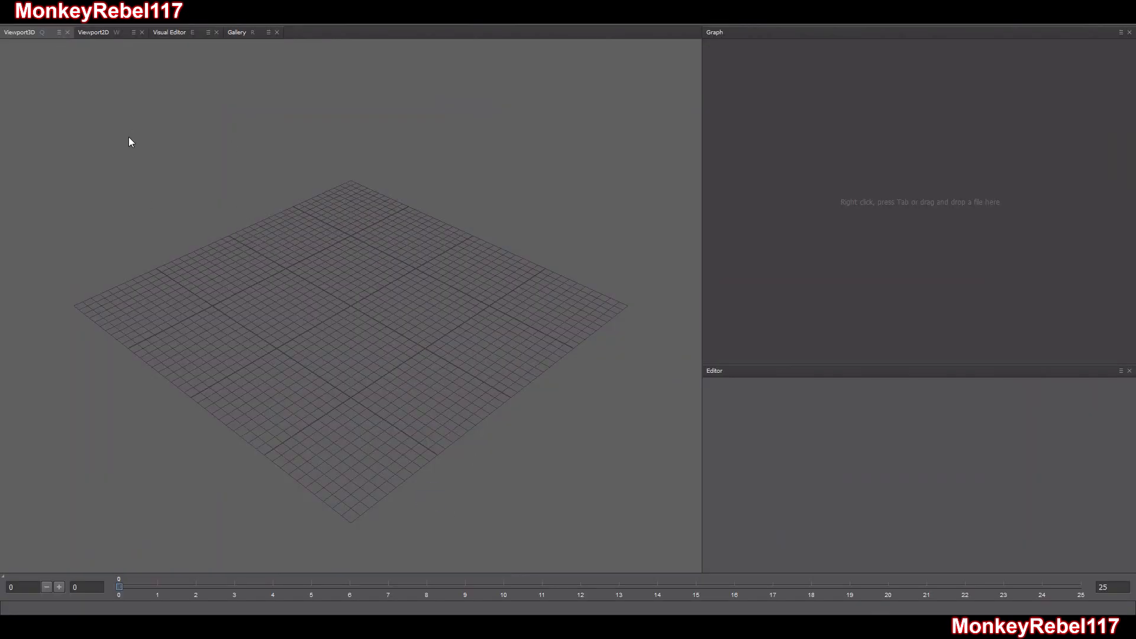
Switch to R3DS Wrap and load the existing head-wrapping project
click(4, 24)
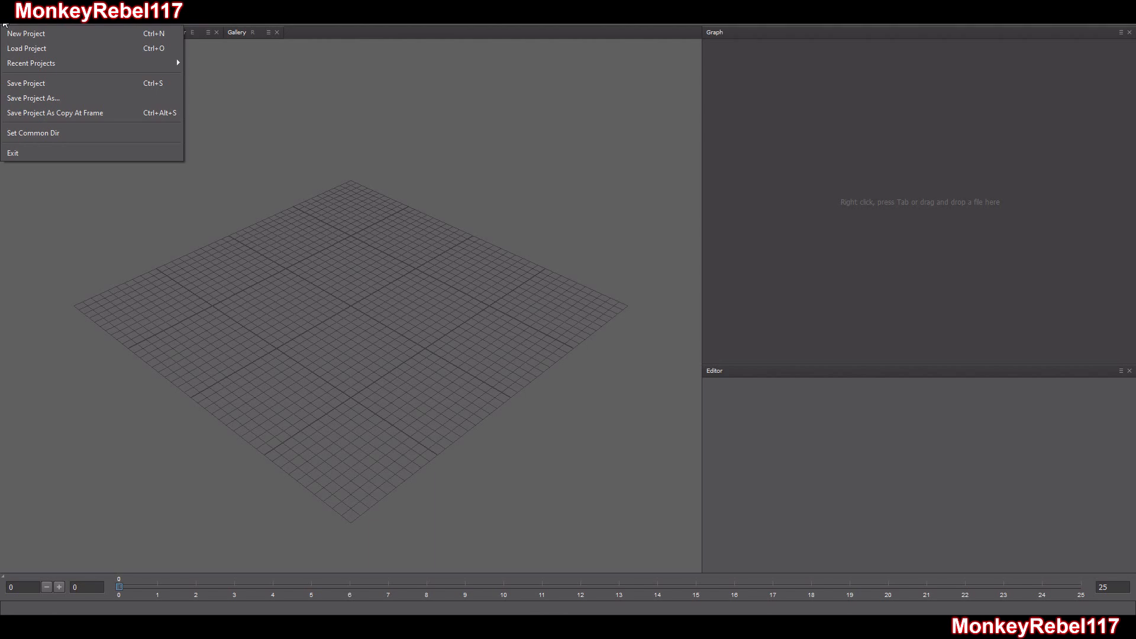
click(79, 48)
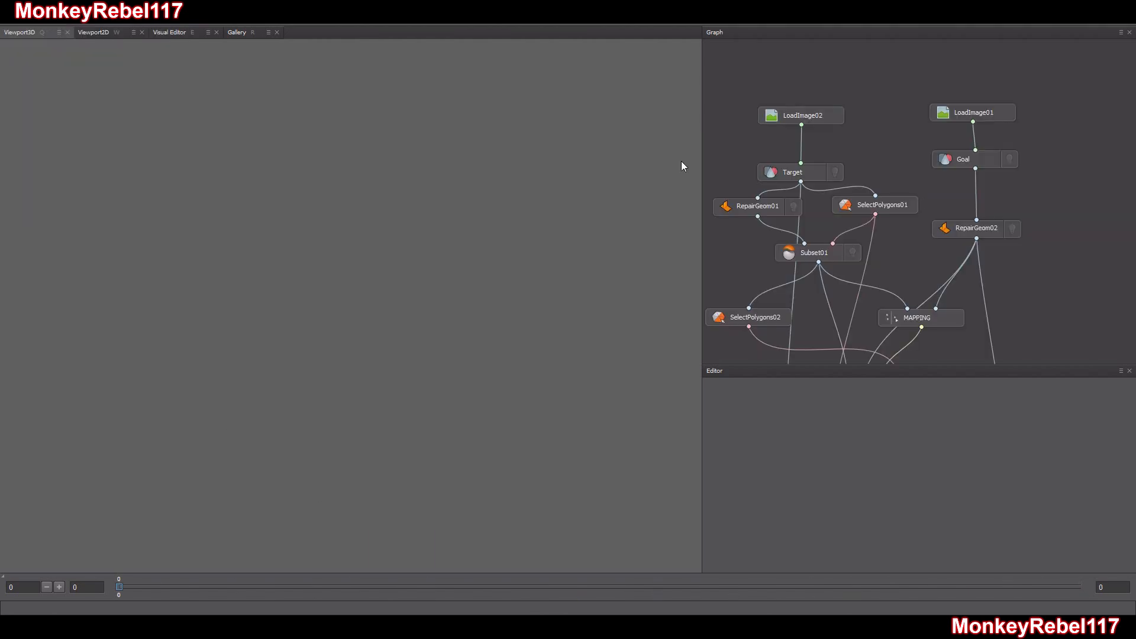
click(793, 170)
click(527, 245)
click(346, 334)
Display the Target node's full body mesh in the 3D view and examine it
click(839, 173)
middle_drag(408, 362, 388, 144)
scroll(387, 178, down, 5)
drag(385, 304, 423, 295)
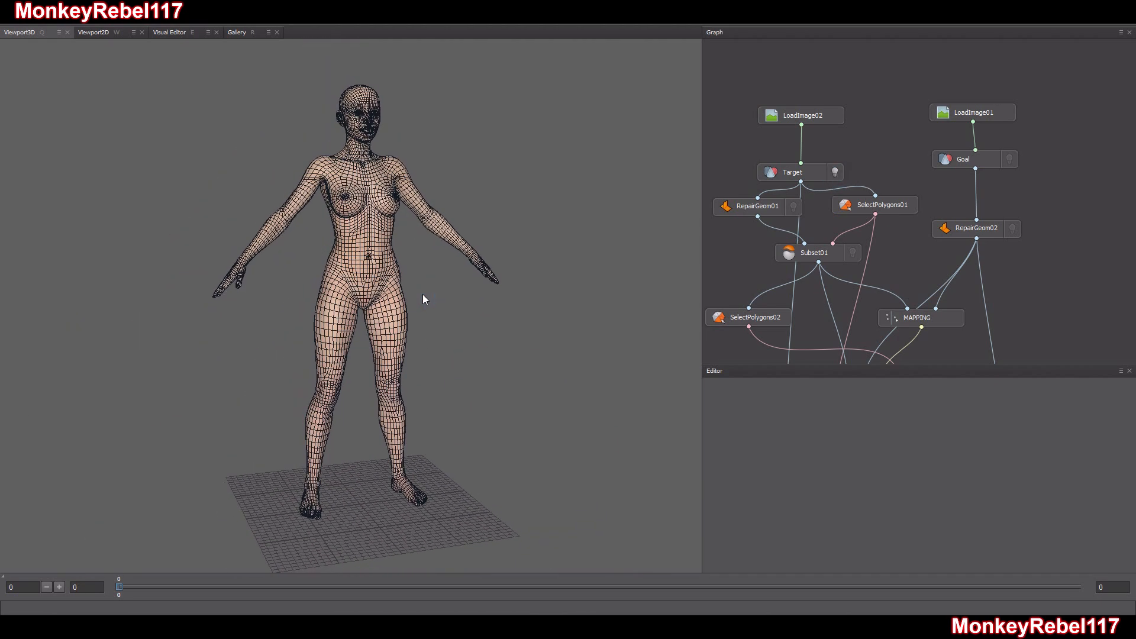
scroll(423, 294, down, 1)
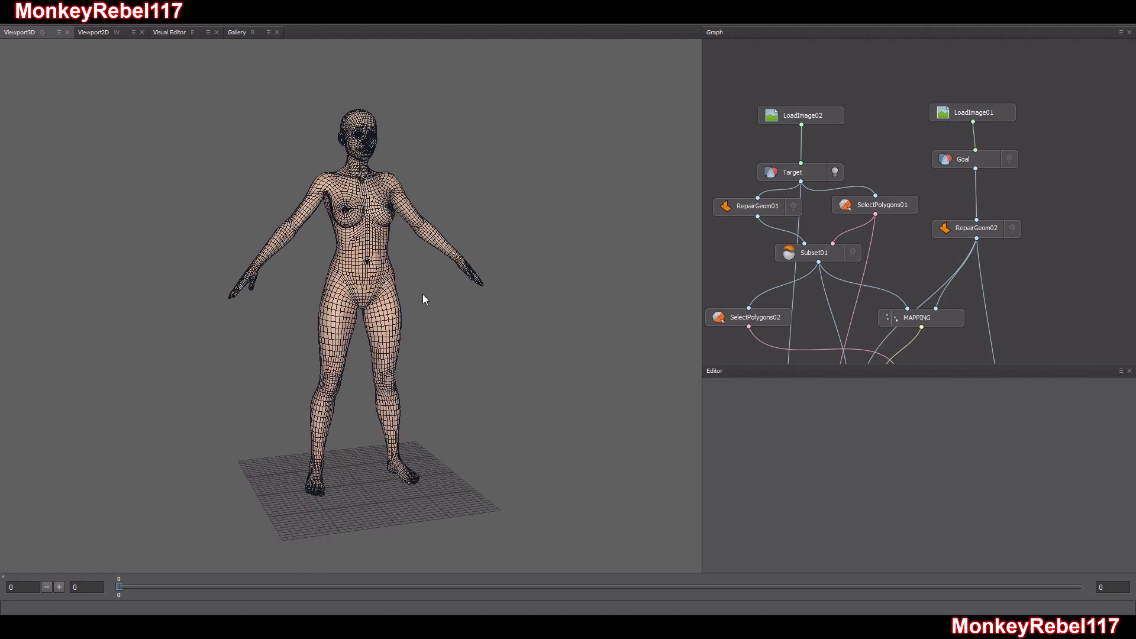
drag(424, 311, 682, 338)
Display the Goal head over the Target body to check their alignment, and hide both meshes
click(977, 158)
middle_drag(291, 139, 328, 270)
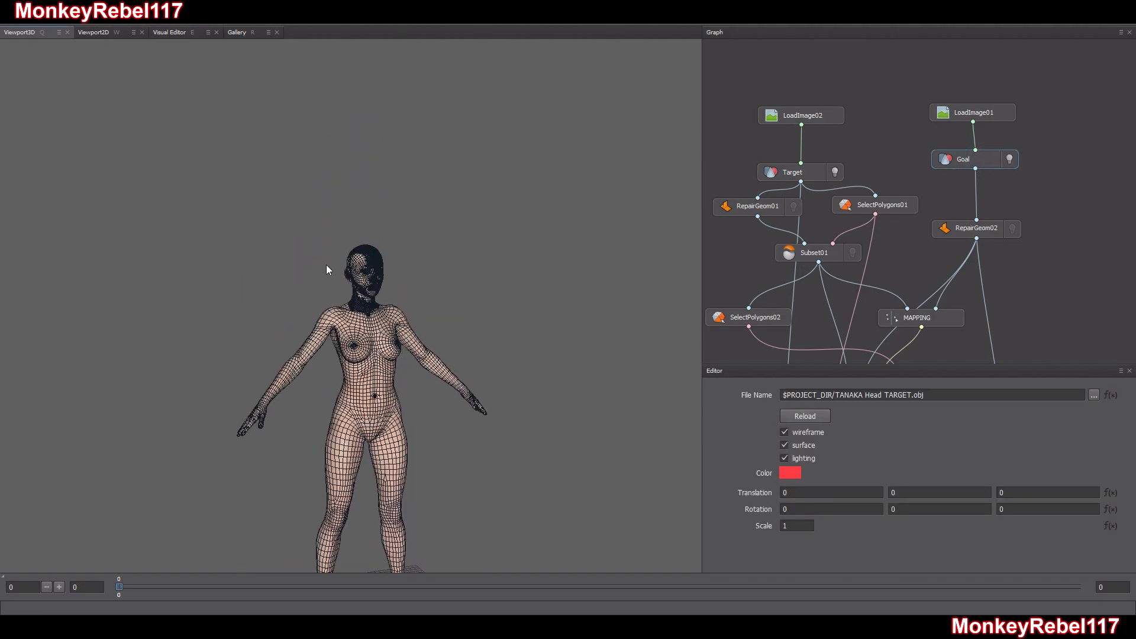
scroll(329, 269, up, 5)
drag(400, 305, 450, 310)
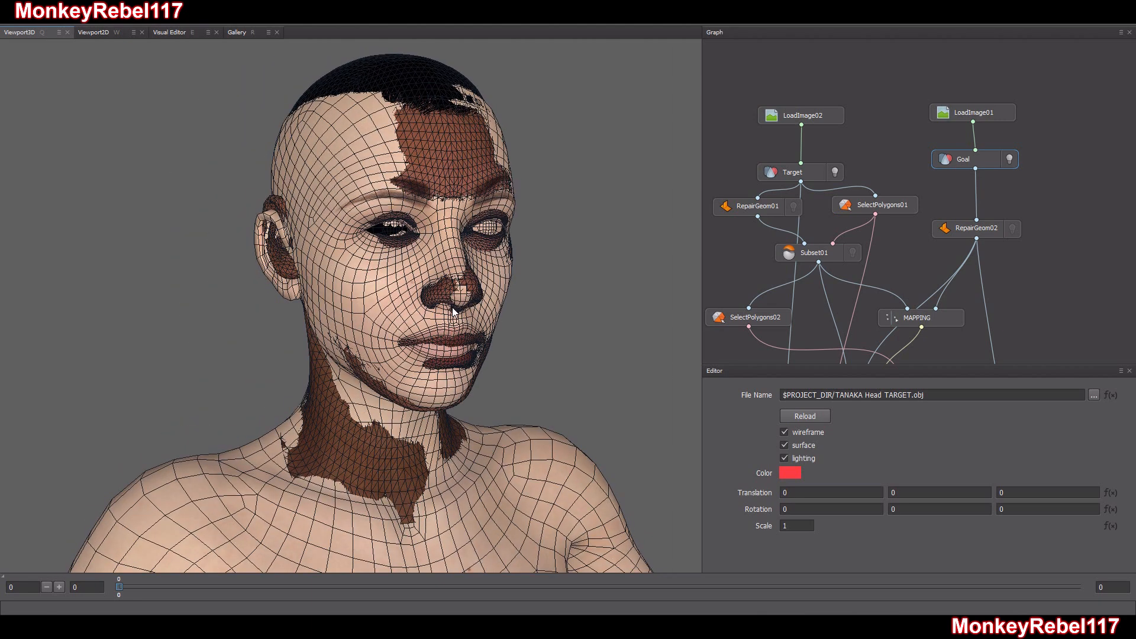
scroll(452, 311, down, 8)
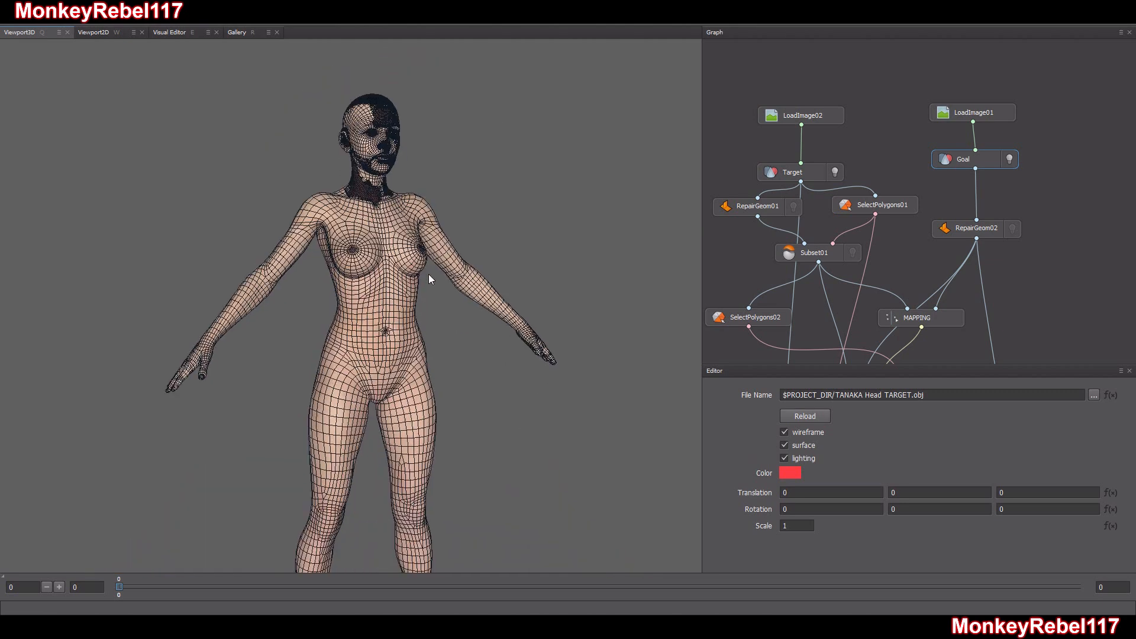
drag(415, 313, 405, 331)
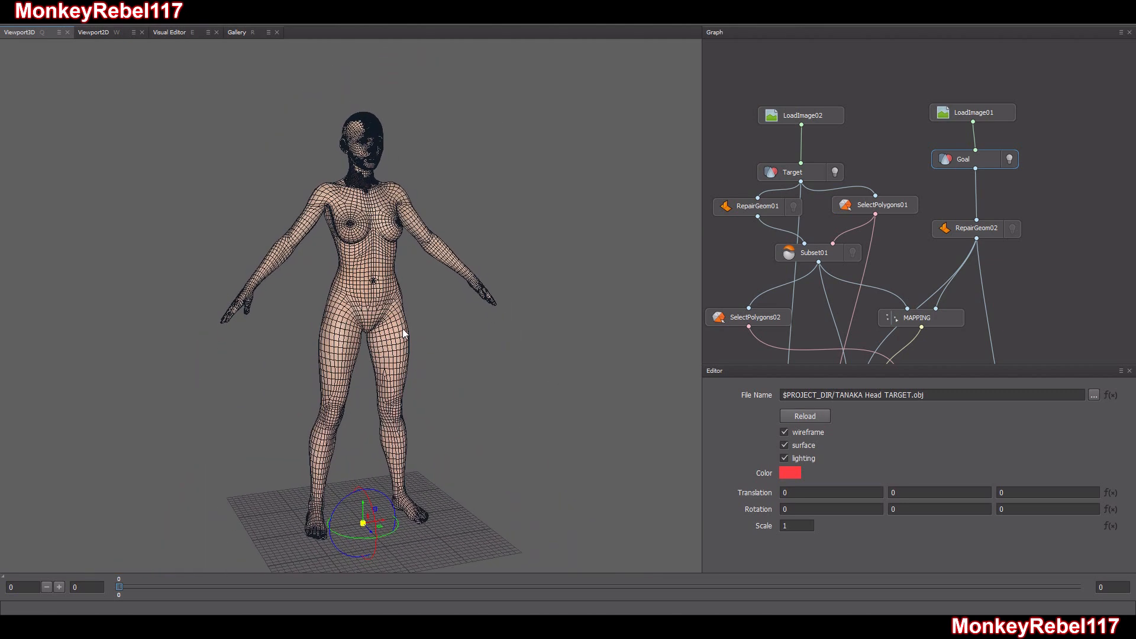
click(1010, 159)
click(834, 172)
click(856, 157)
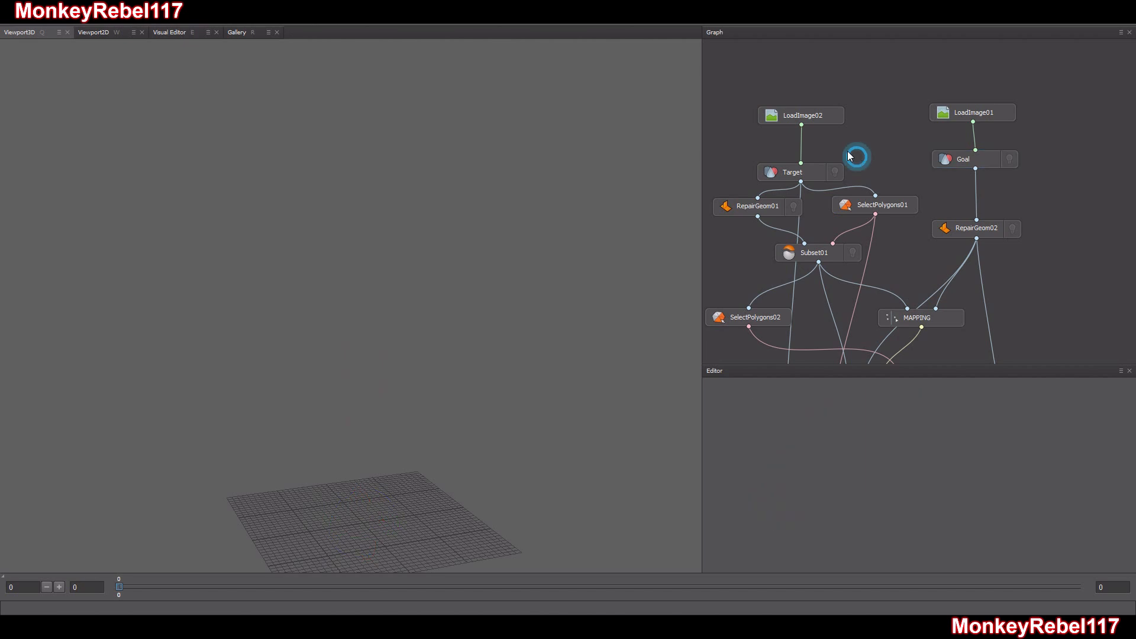
Examine the node graph and check which texture files LoadImage02 and LoadImage01 load for the Target and Goal
click(810, 118)
click(974, 114)
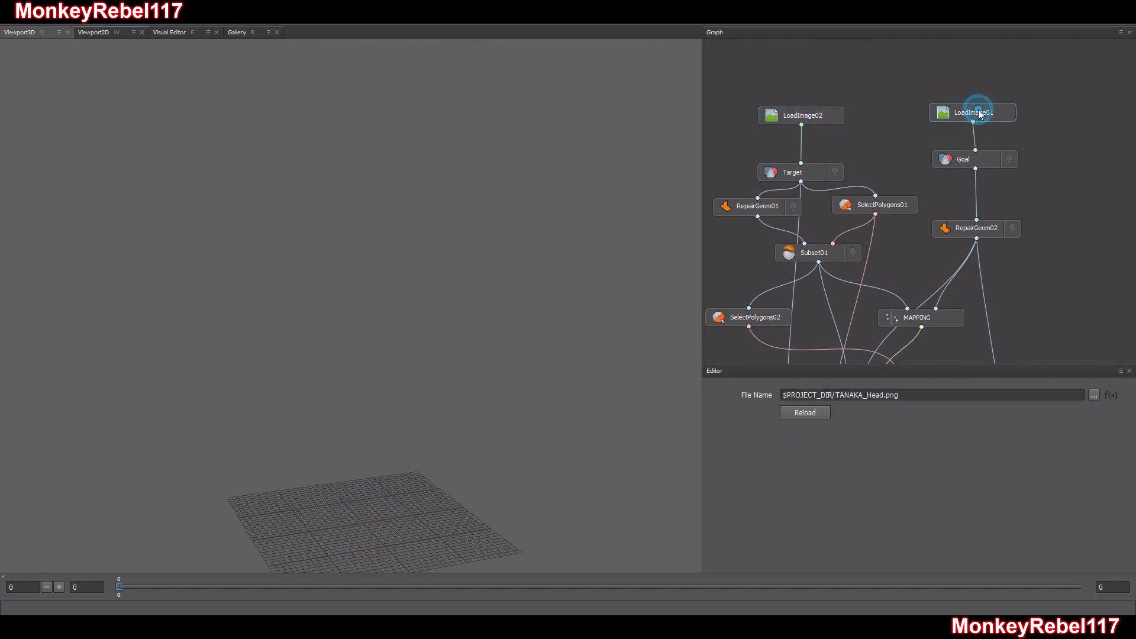
click(834, 117)
click(862, 119)
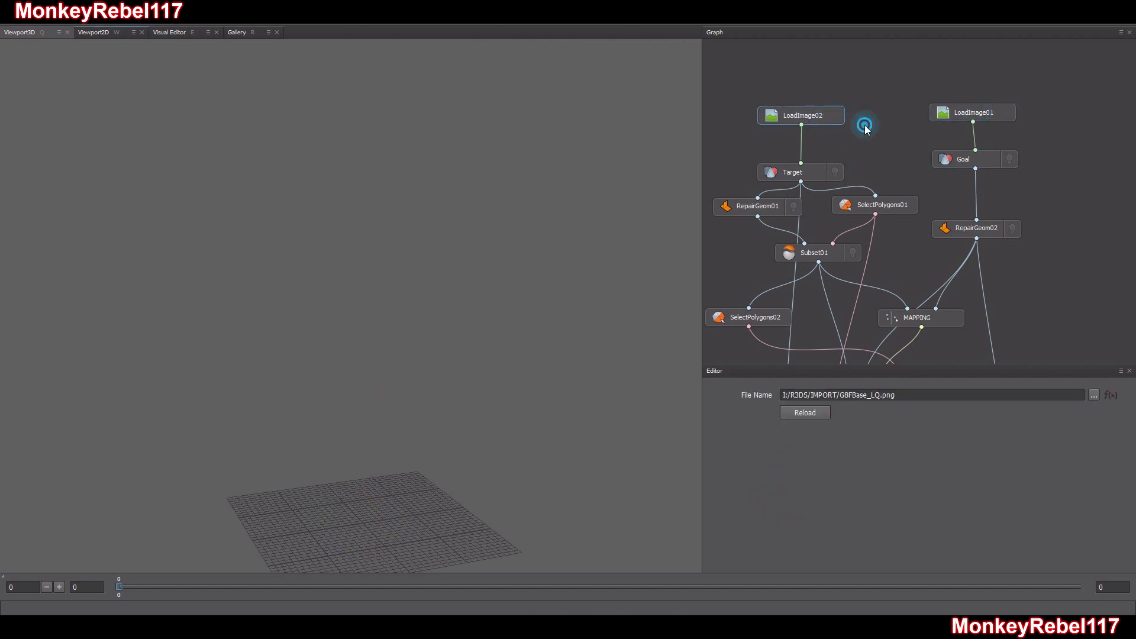
scroll(896, 128, down, 3)
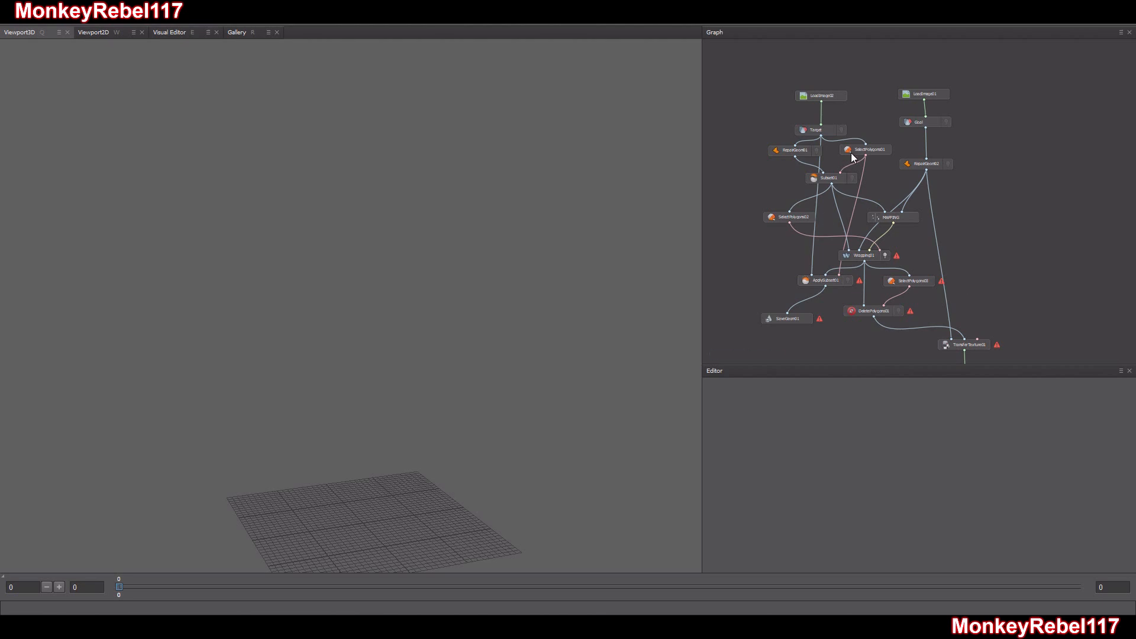
scroll(851, 153, up, 5)
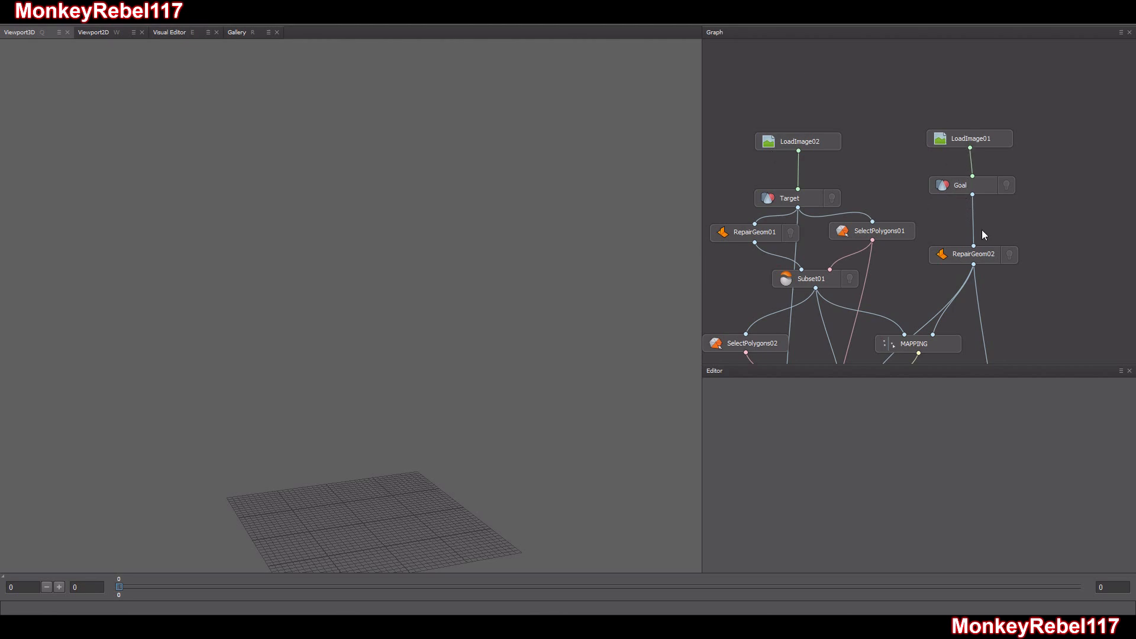
click(974, 141)
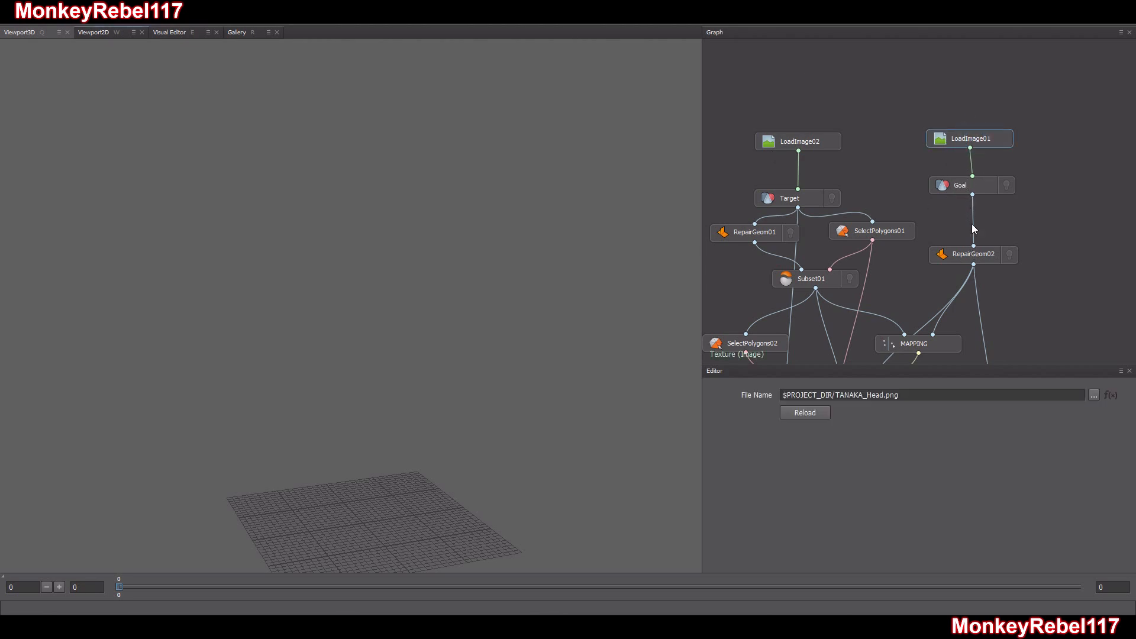
click(825, 121)
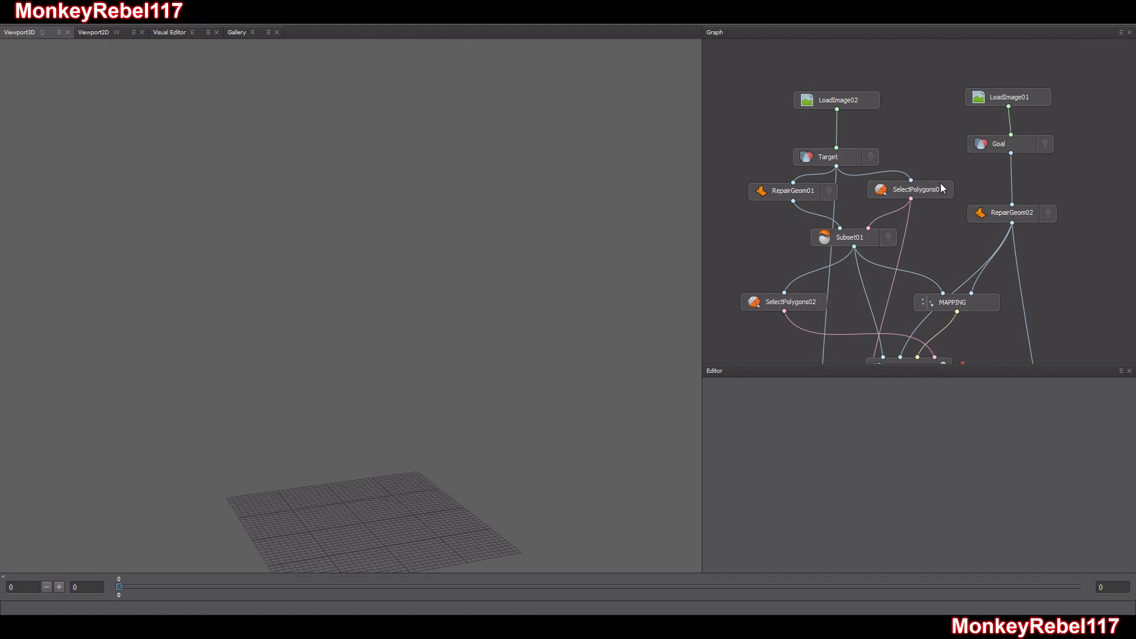
click(858, 104)
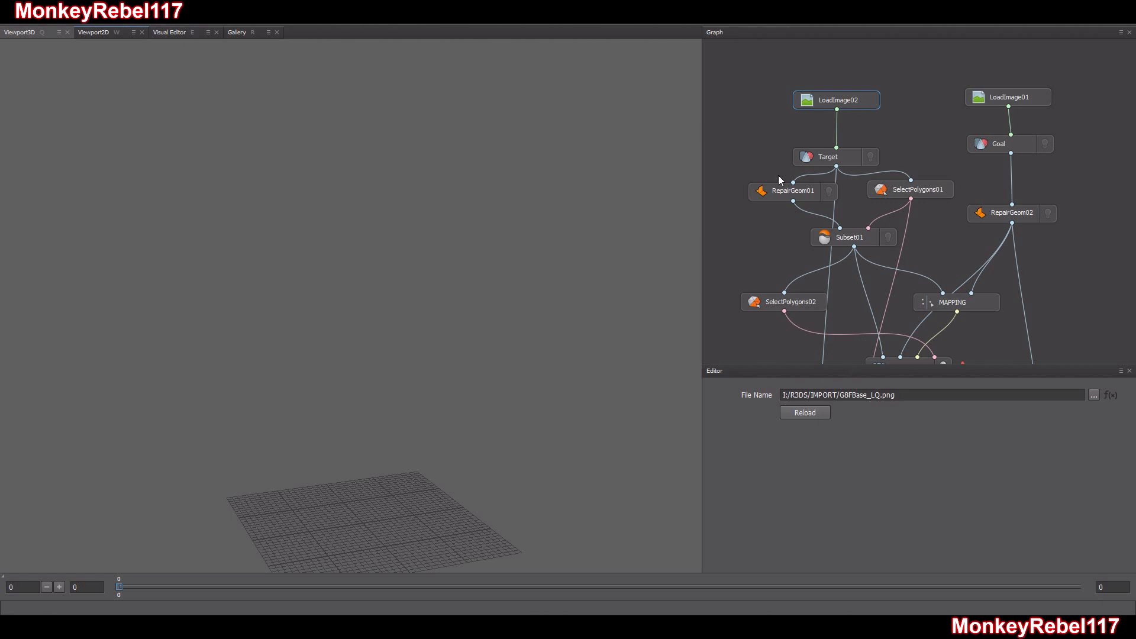
click(771, 120)
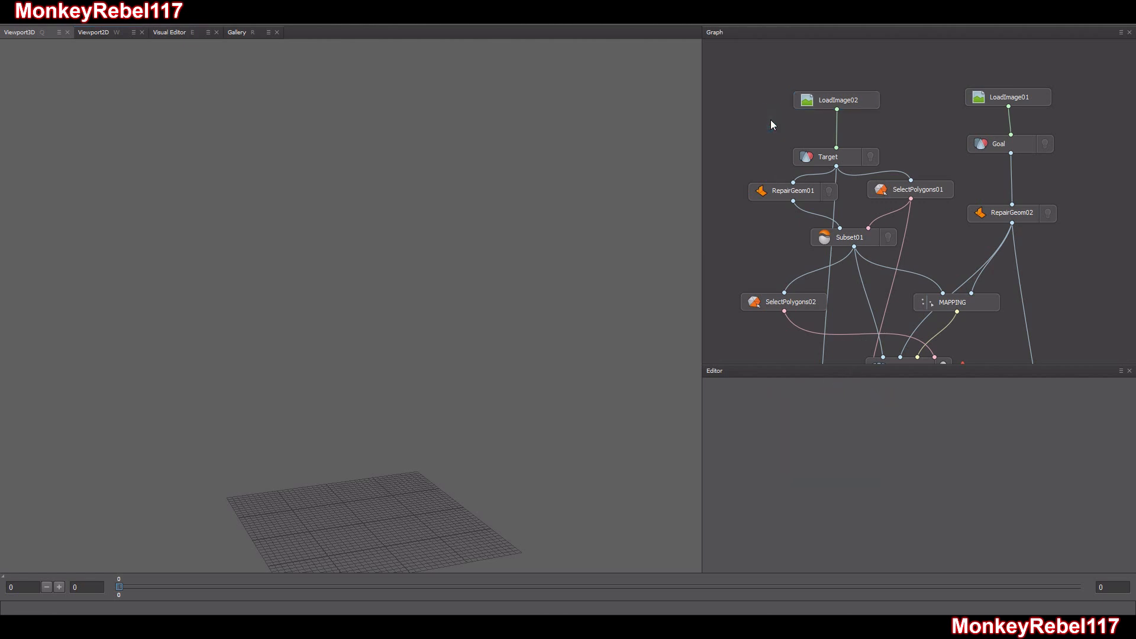
Add a LoadImage node to the graph beside LoadImage02
right_click(762, 93)
click(718, 65)
right_click(731, 123)
click(748, 132)
click(742, 106)
right_click(744, 111)
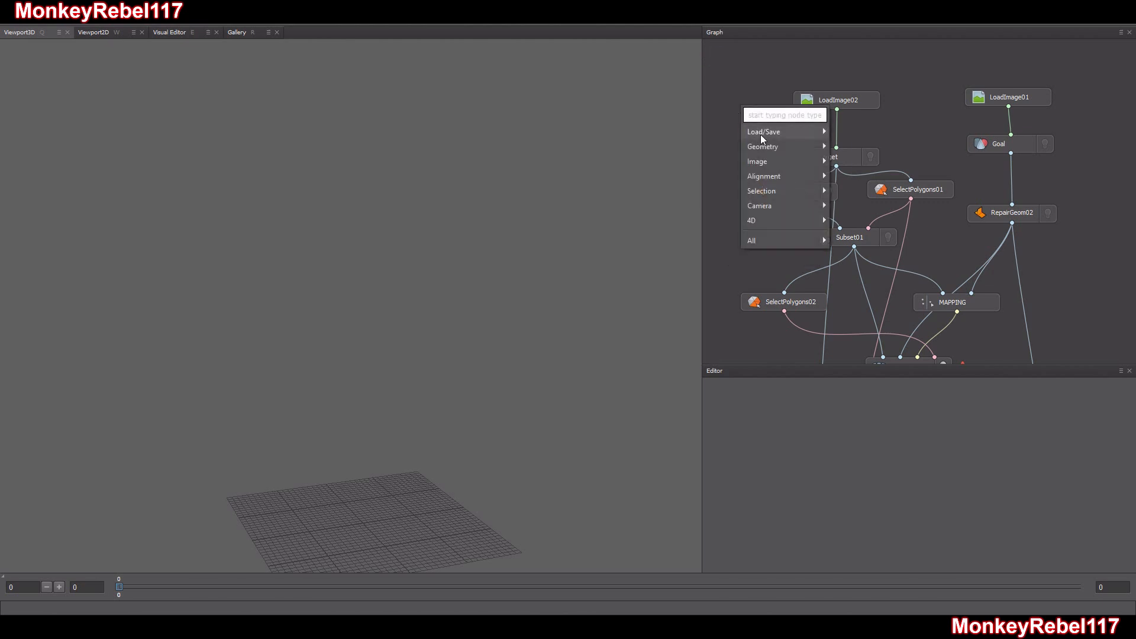
mouse_move(762, 133)
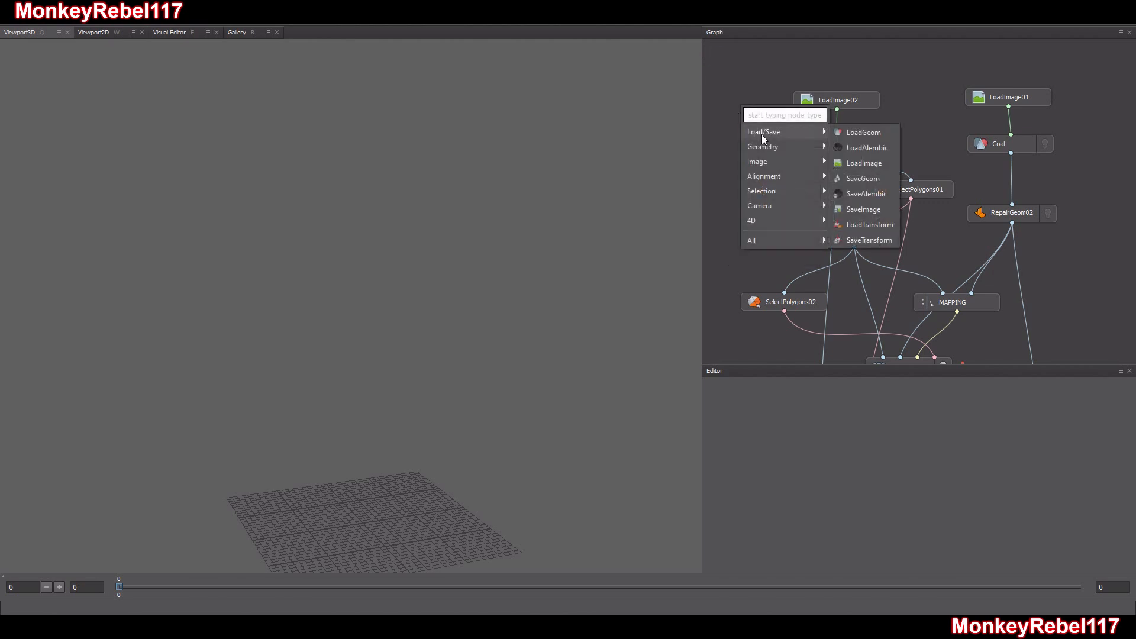
click(878, 161)
middle_drag(799, 81, 815, 78)
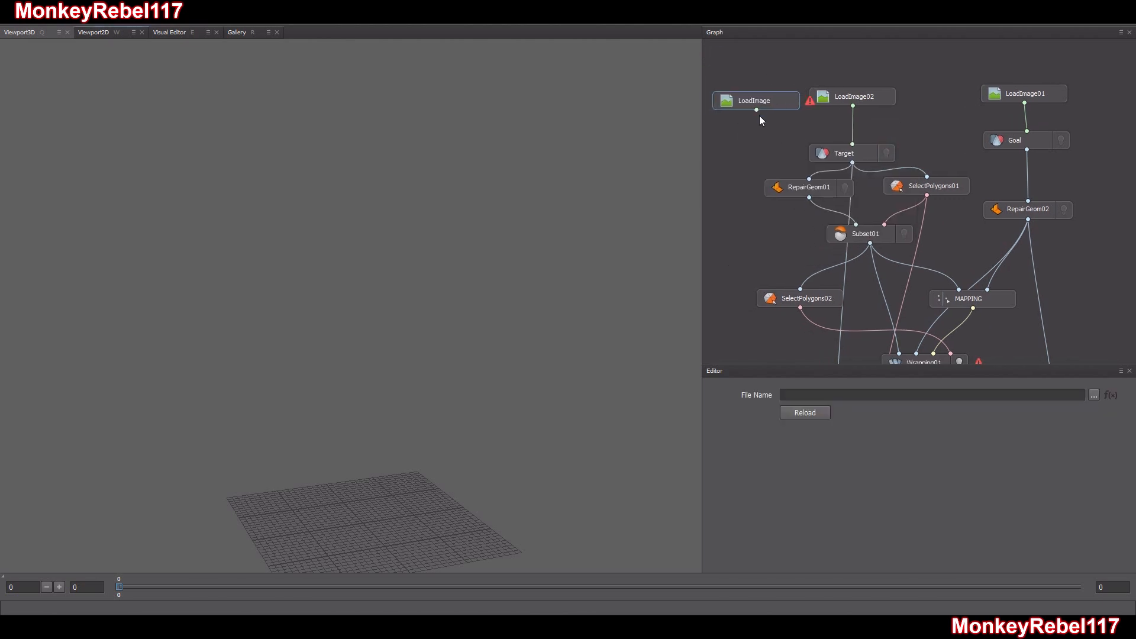
Try linking the new LoadImage node to the Target node's texture input, and delete the new node
drag(755, 110, 843, 149)
click(743, 137)
click(771, 105)
key(Delete)
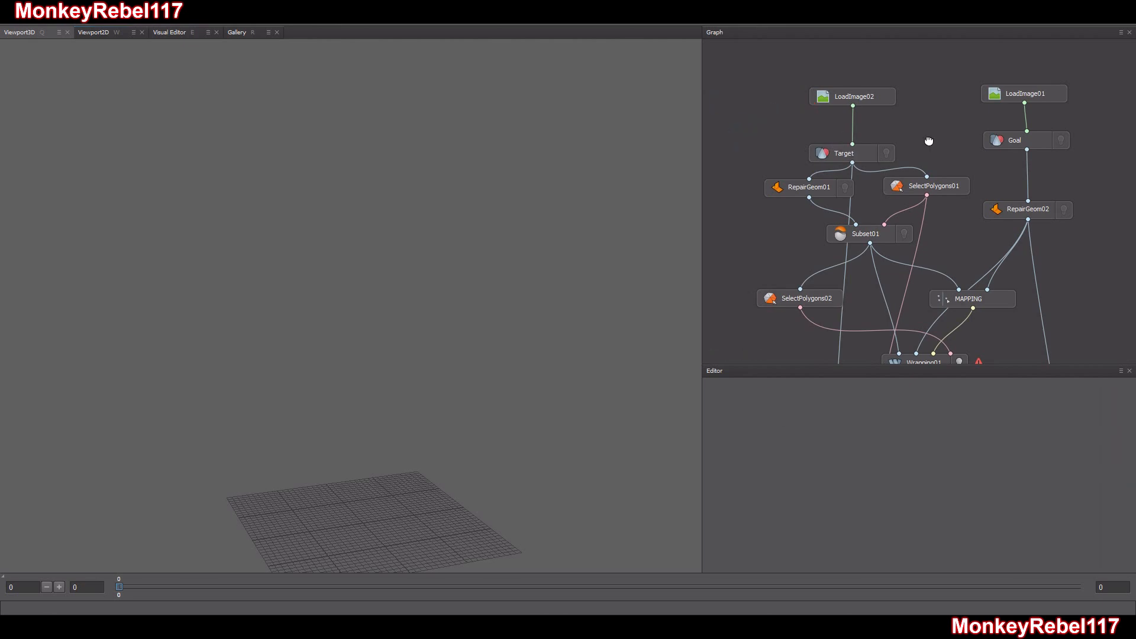
Check which geometry and texture files the Target, Goal, LoadImage02 and LoadImage01 nodes load
middle_drag(929, 141, 894, 148)
click(819, 105)
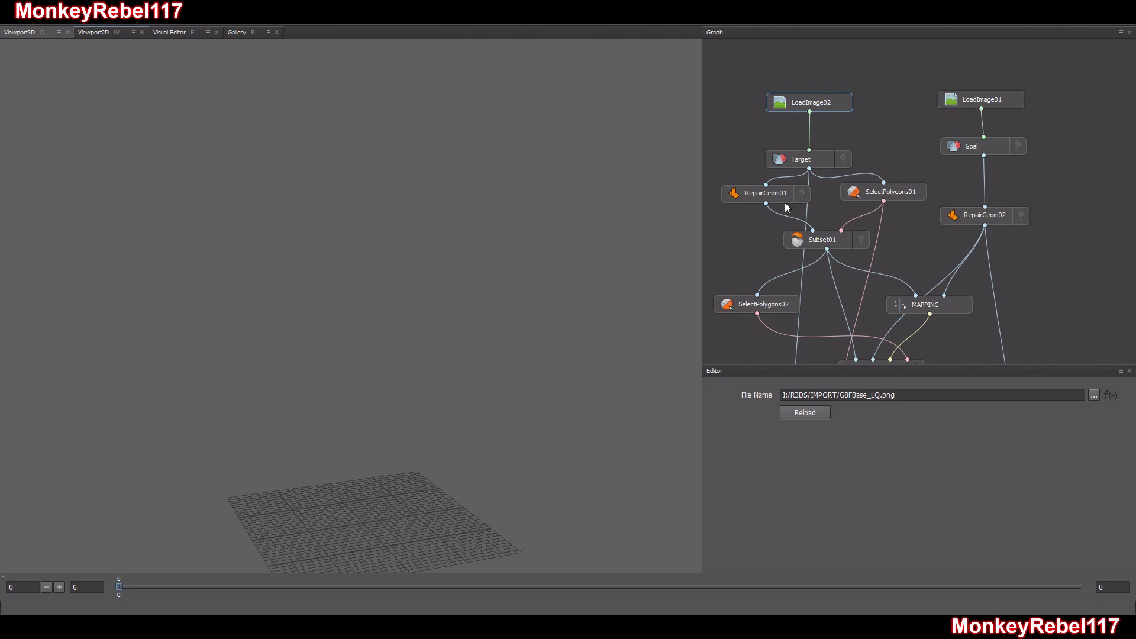
click(814, 163)
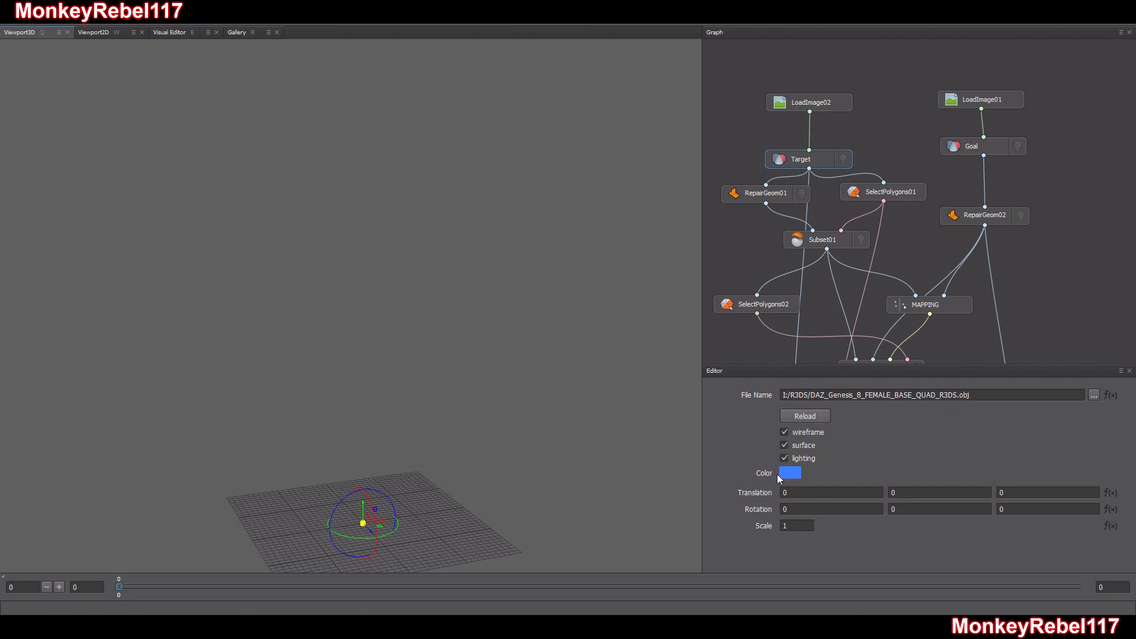
click(977, 146)
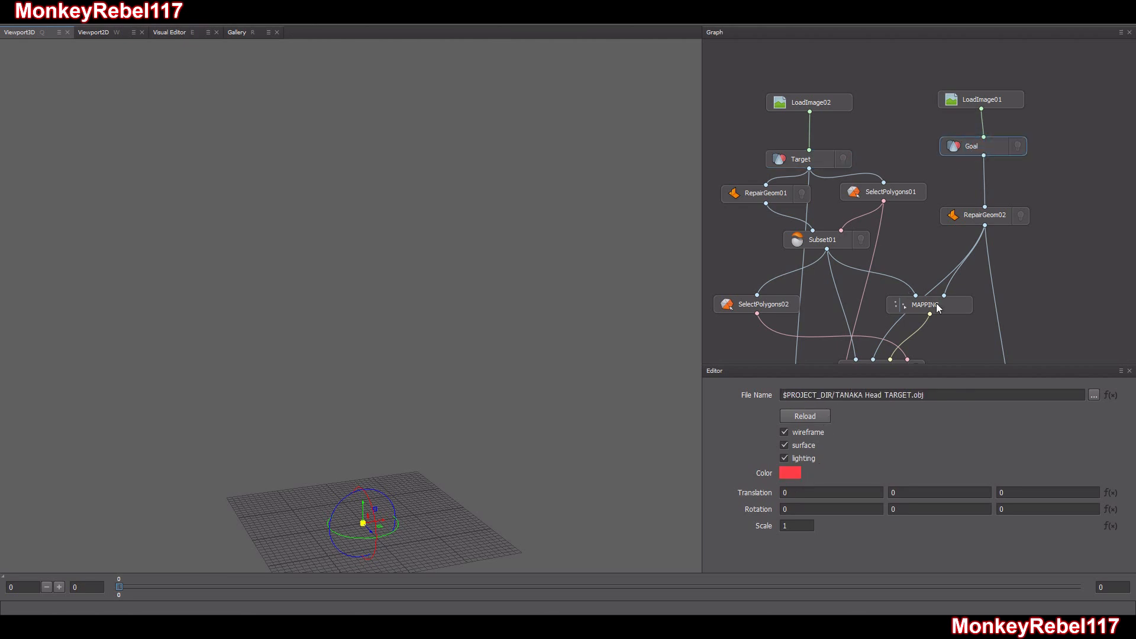
click(997, 106)
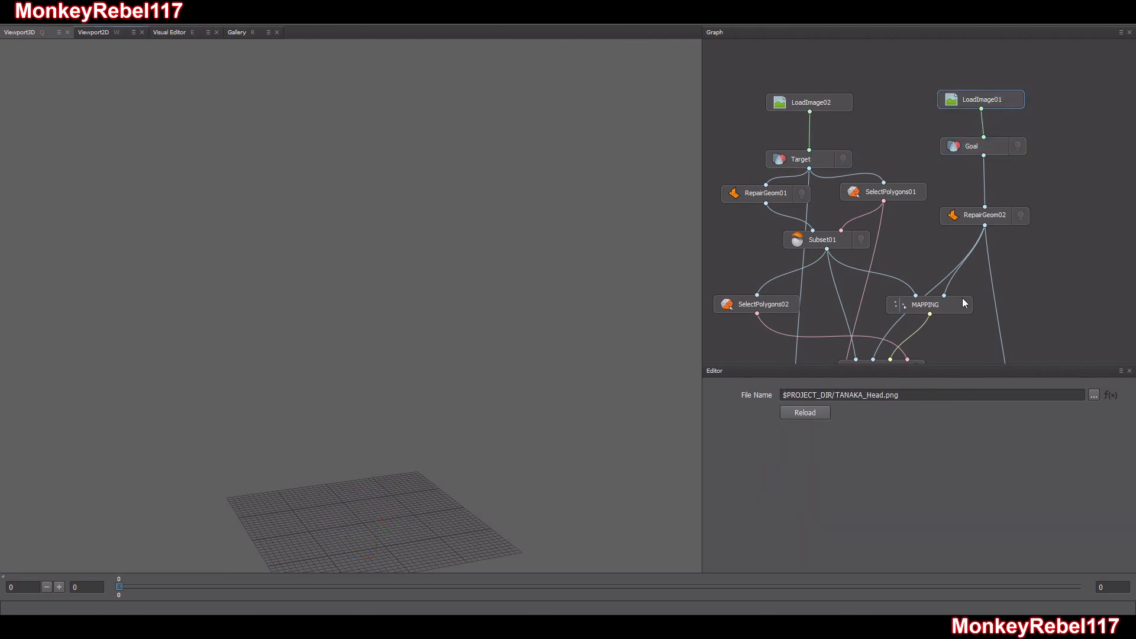
click(824, 101)
click(992, 100)
drag(832, 397, 781, 397)
click(900, 397)
click(872, 126)
click(818, 102)
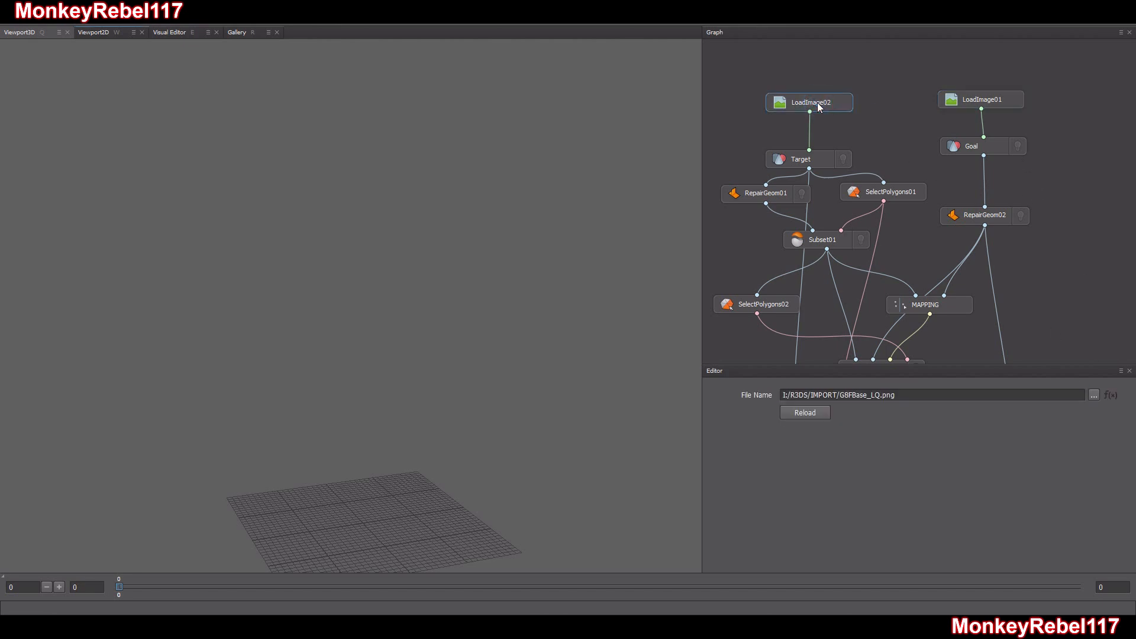
Load TANAKA_Head.png from the TANAKA folder into the LoadImage01 node
click(969, 98)
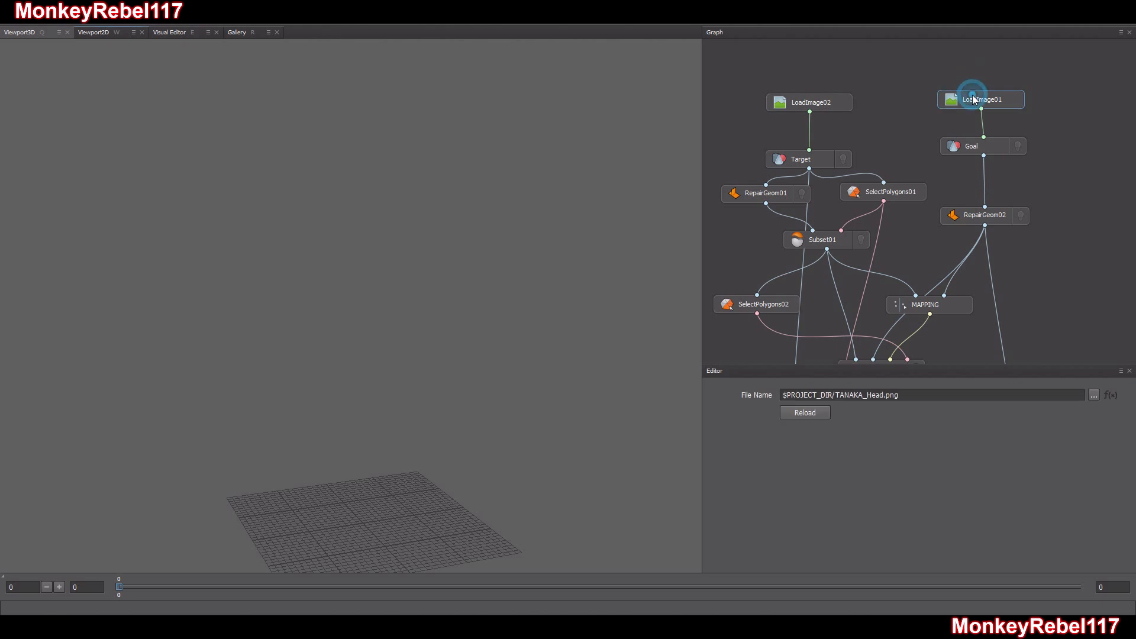
click(1093, 395)
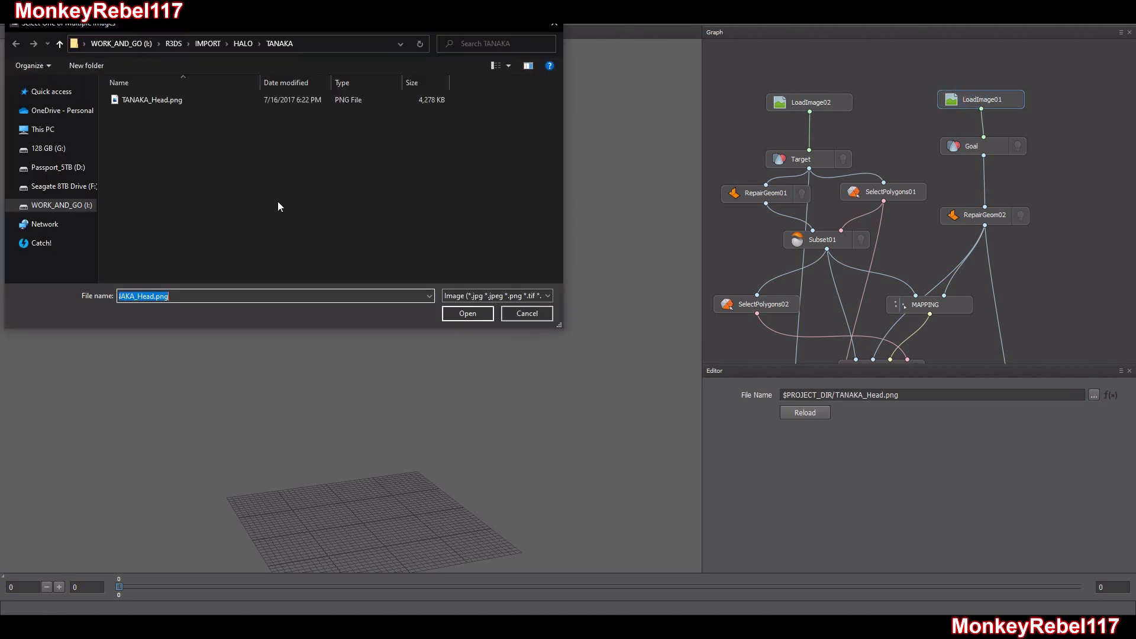
click(161, 99)
click(467, 314)
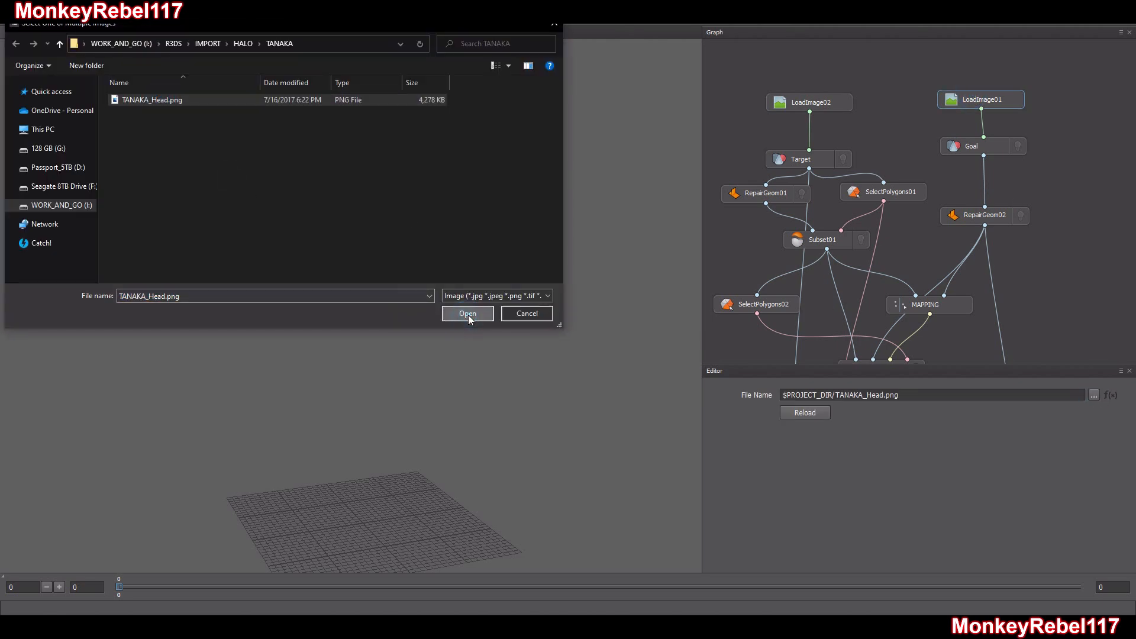
Recheck both LoadImage file names, display the Goal head to inspect its texture up close, and hide it
click(826, 105)
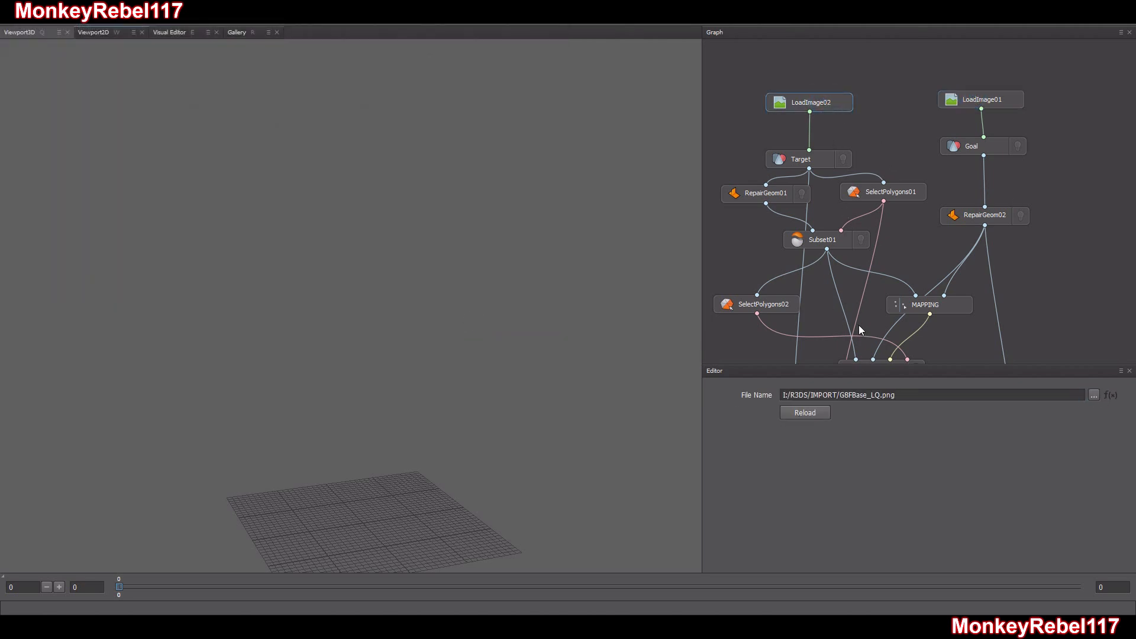
click(979, 101)
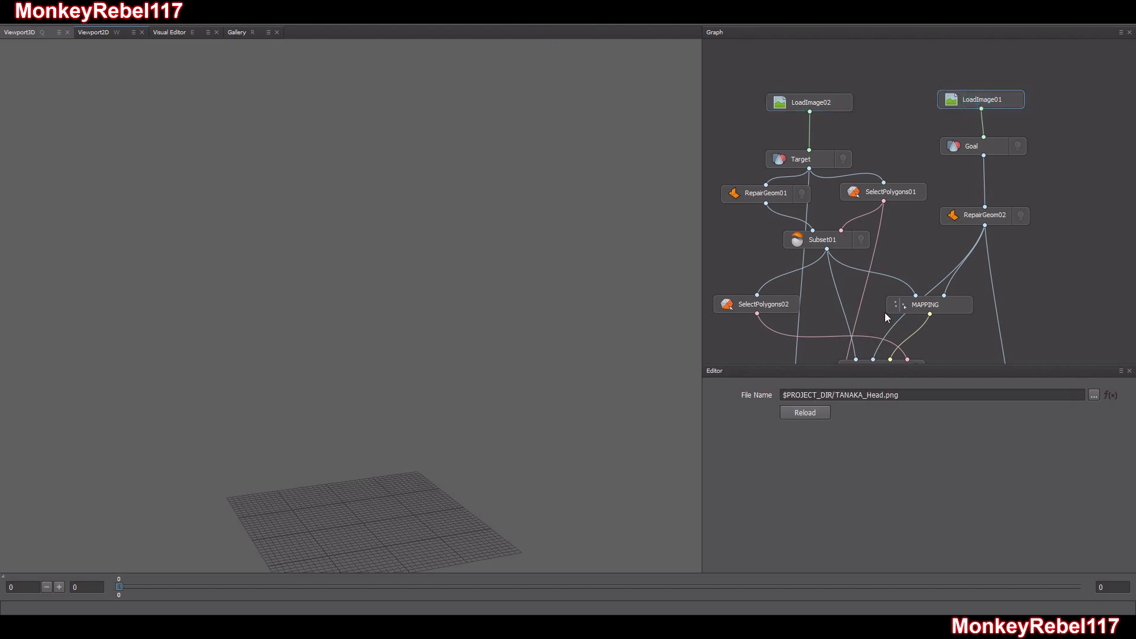
click(1017, 146)
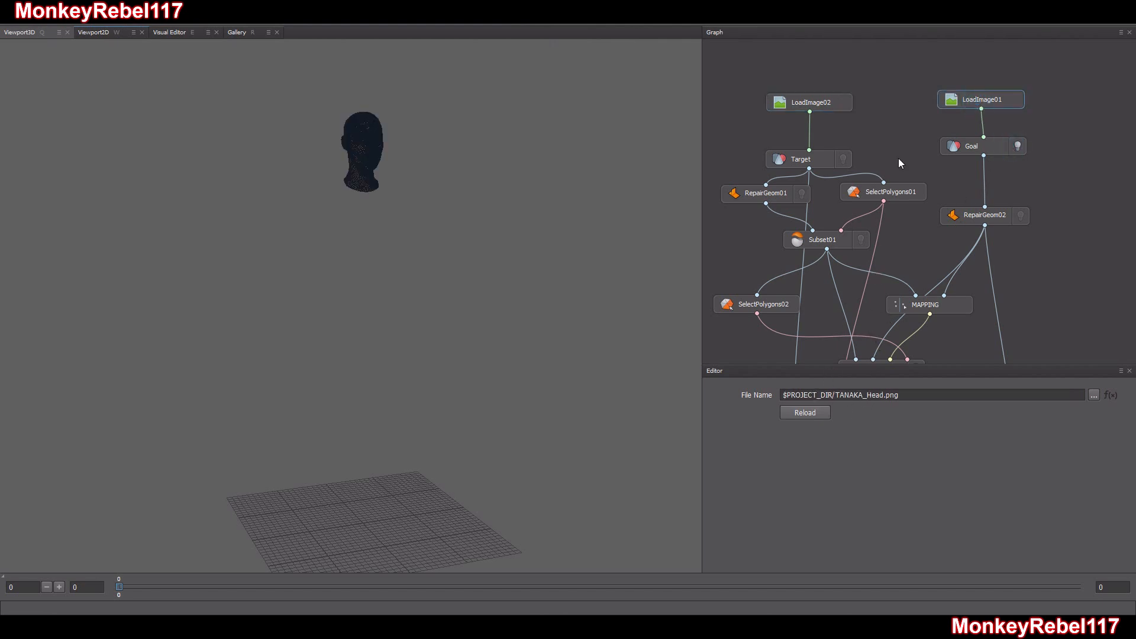
key(f)
scroll(396, 192, up, 7)
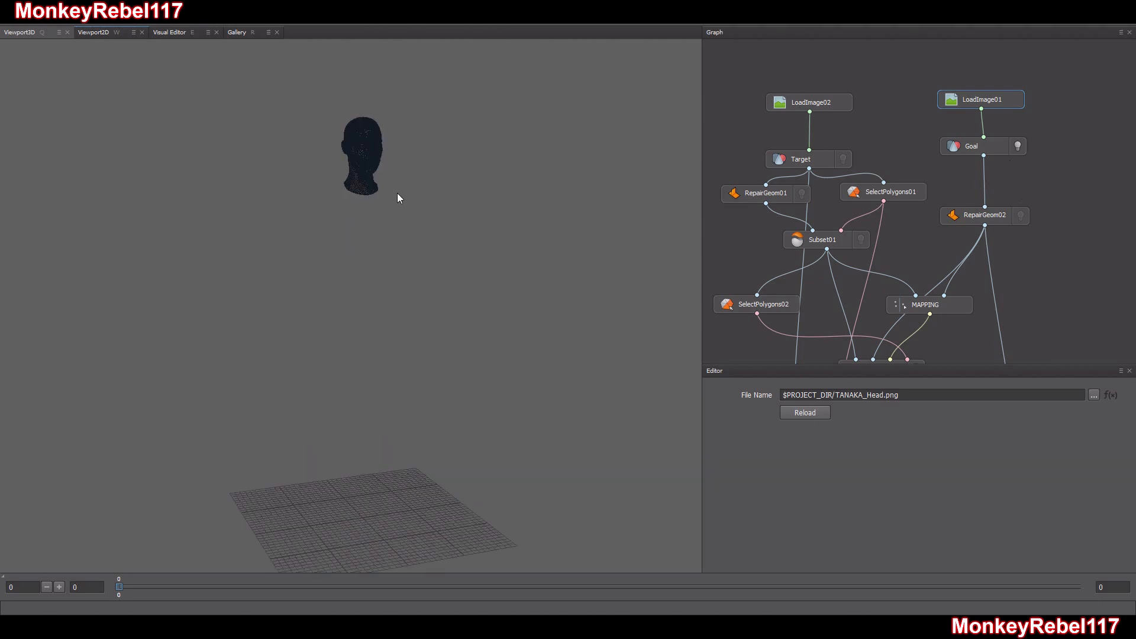
middle_drag(403, 150, 378, 330)
scroll(340, 331, up, 5)
drag(341, 296, 381, 299)
scroll(390, 306, up, 4)
scroll(380, 299, down, 3)
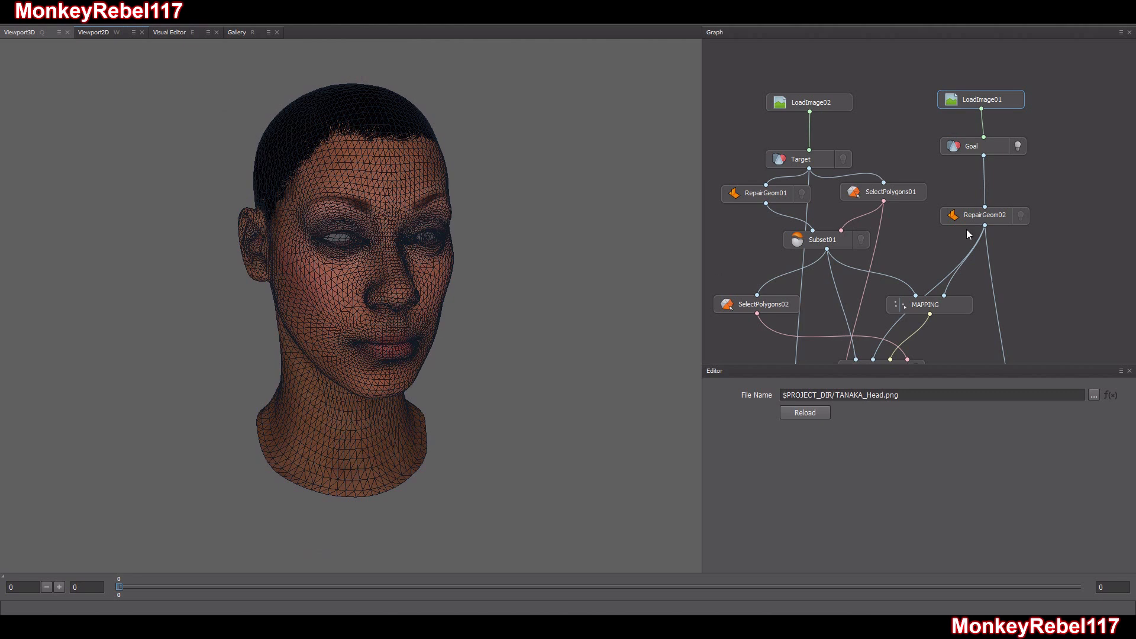
click(1018, 146)
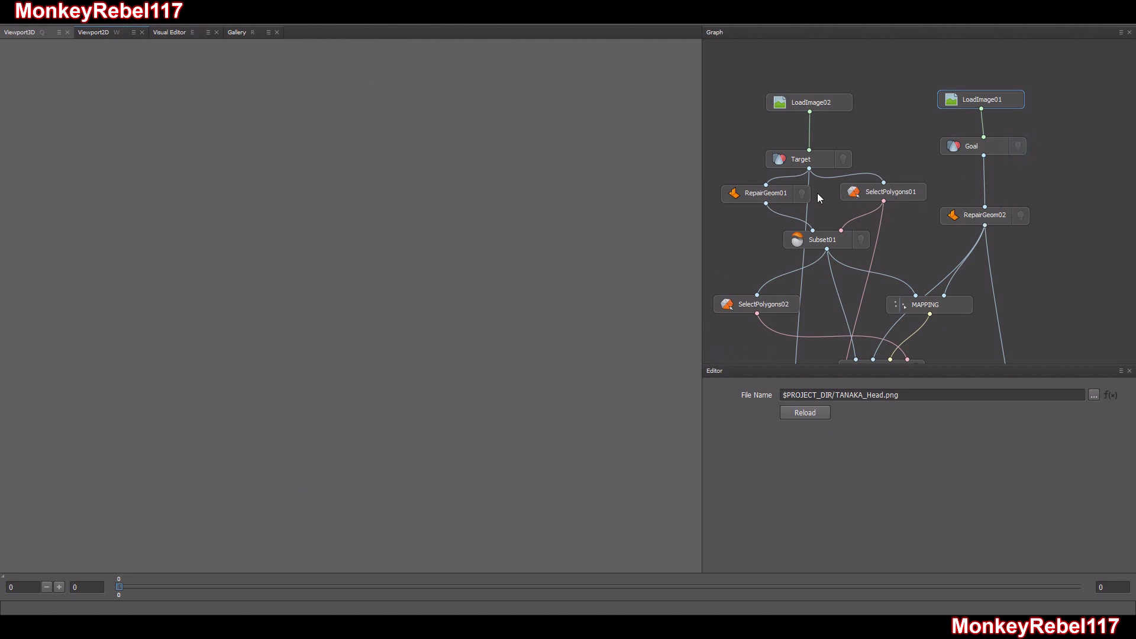
Inspect the Target body's geometry and texture-coordinate errors through RepairGeom01 in the visual editor
click(779, 197)
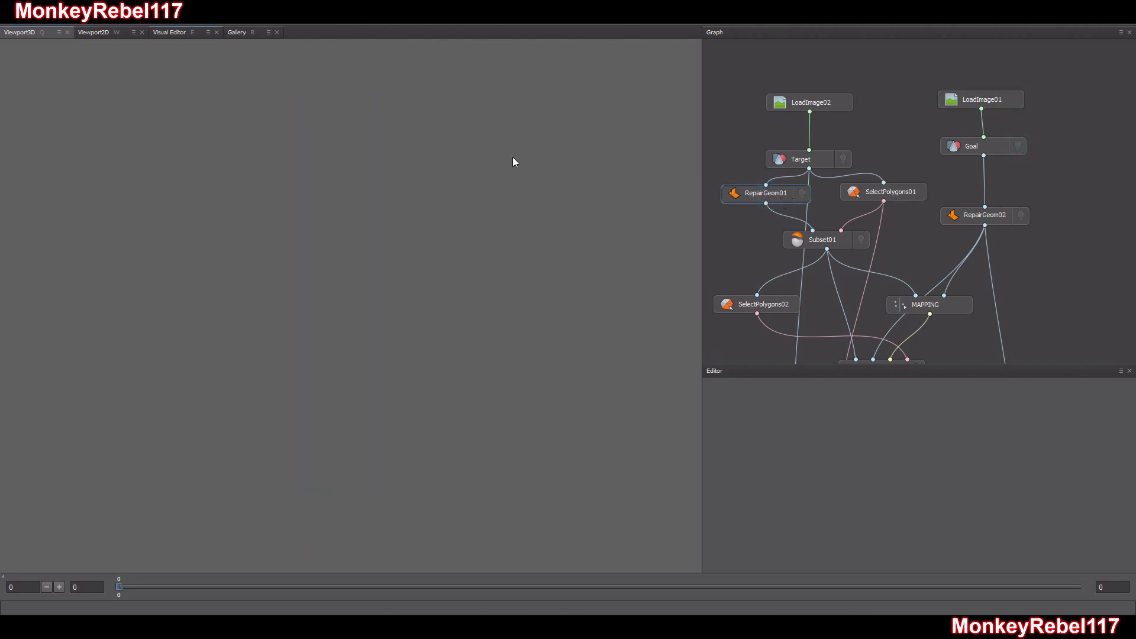
click(165, 33)
drag(341, 319, 565, 394)
scroll(443, 428, down, 4)
middle_drag(443, 428, 419, 291)
scroll(414, 332, down, 5)
drag(419, 291, 343, 272)
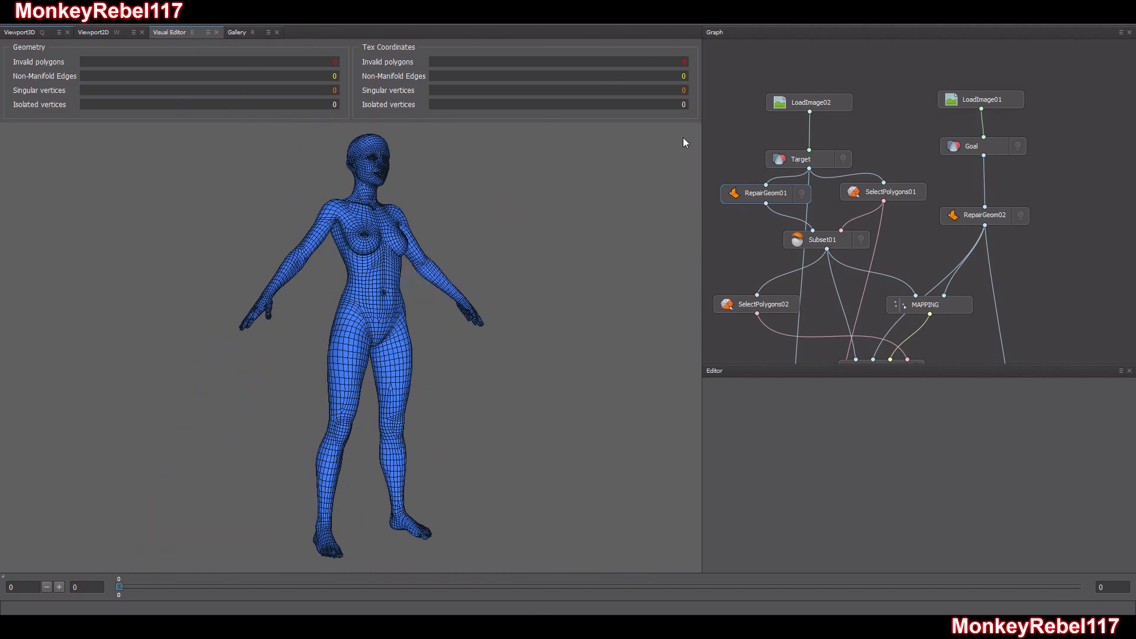
mouse_move(428, 314)
mouse_down()
mouse_move(505, 334)
mouse_move(472, 338)
mouse_move(435, 310)
mouse_move(417, 317)
mouse_up()
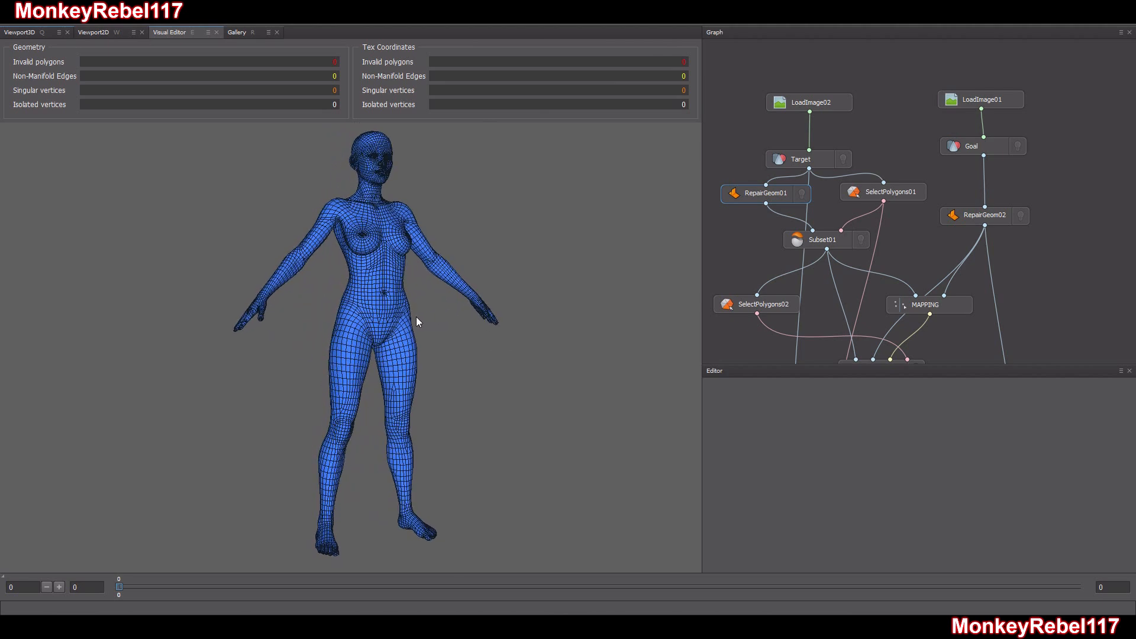
Inspect the Goal head's mesh errors through RepairGeom02, examining the singular vertices at the mouth corner up close
click(978, 148)
click(999, 219)
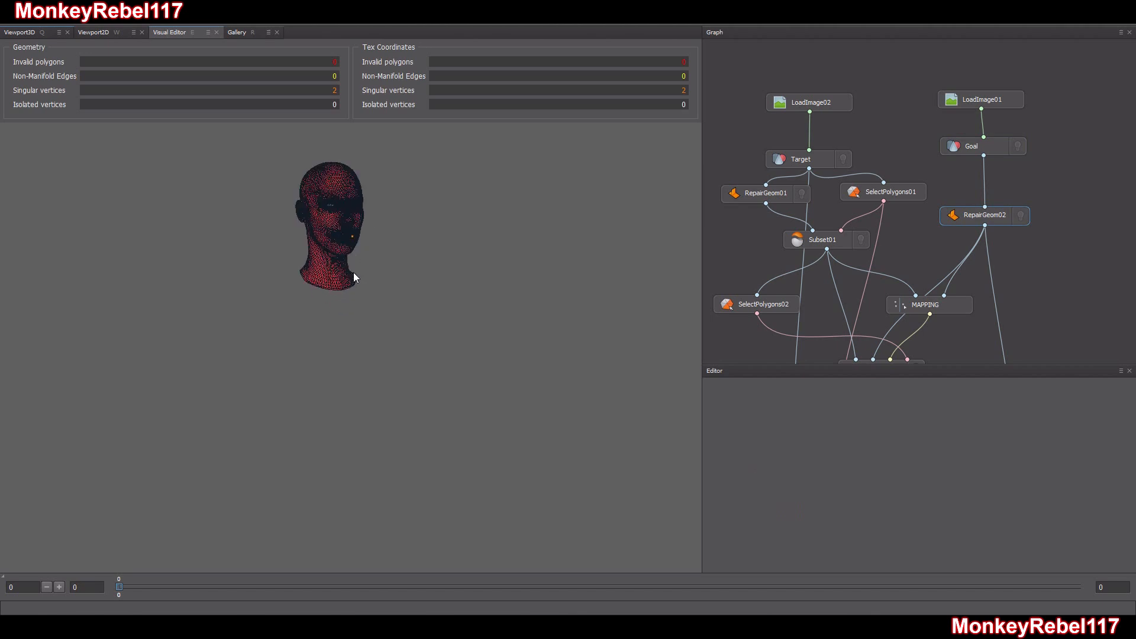
scroll(364, 331, up, 2)
drag(360, 323, 308, 302)
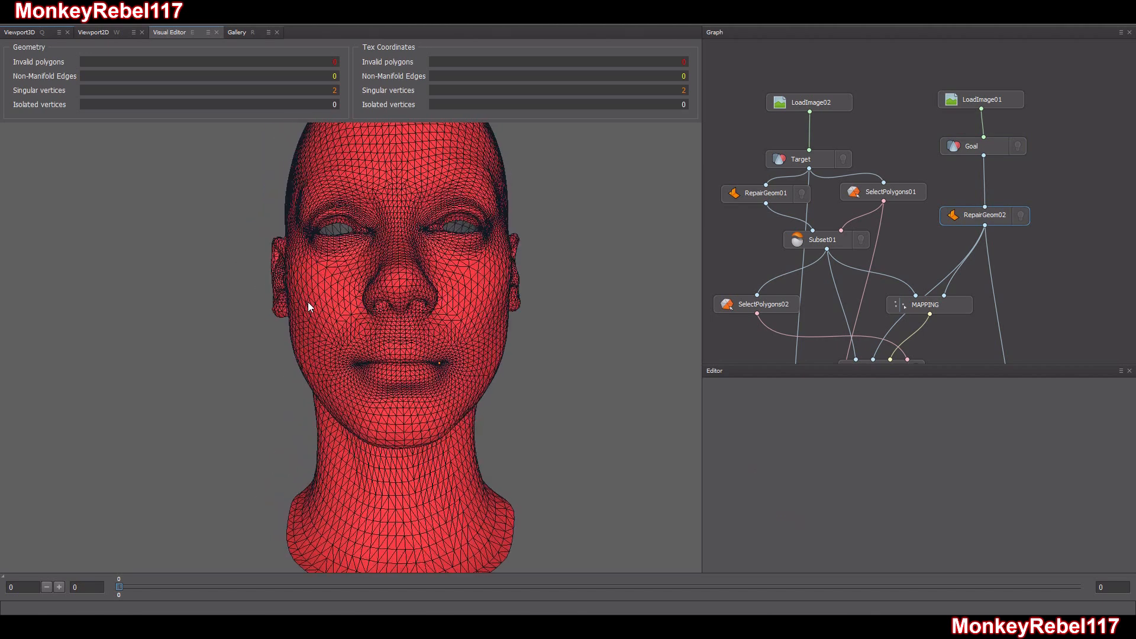
scroll(445, 370, up, 5)
drag(448, 371, 488, 374)
middle_drag(521, 385, 394, 349)
scroll(394, 349, up, 5)
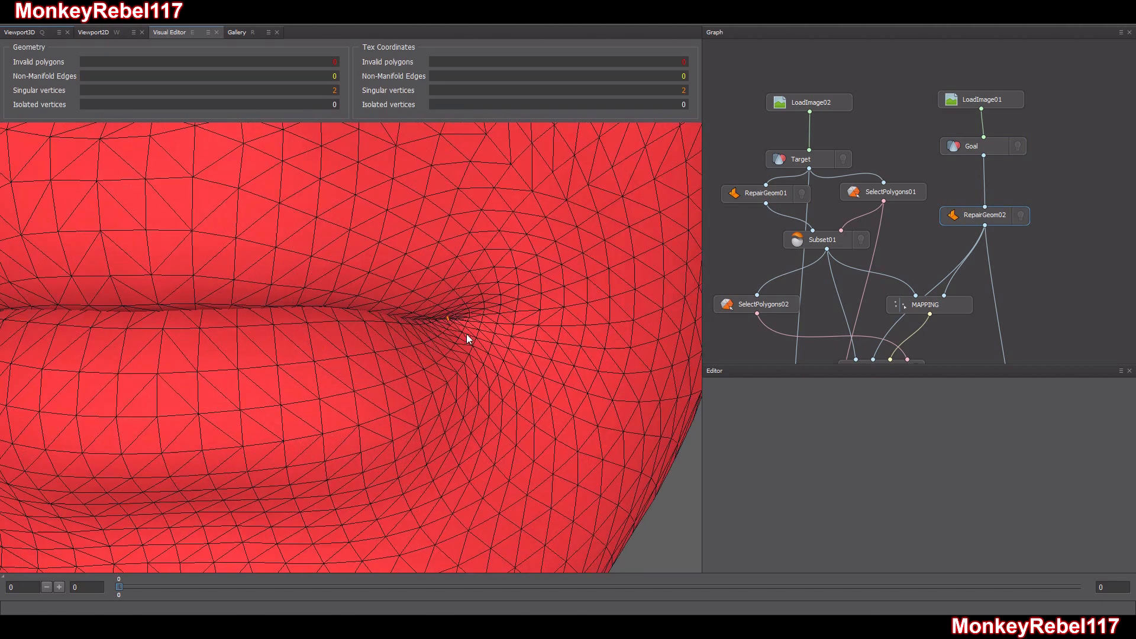
drag(466, 334, 456, 335)
drag(357, 329, 407, 335)
drag(466, 296, 424, 298)
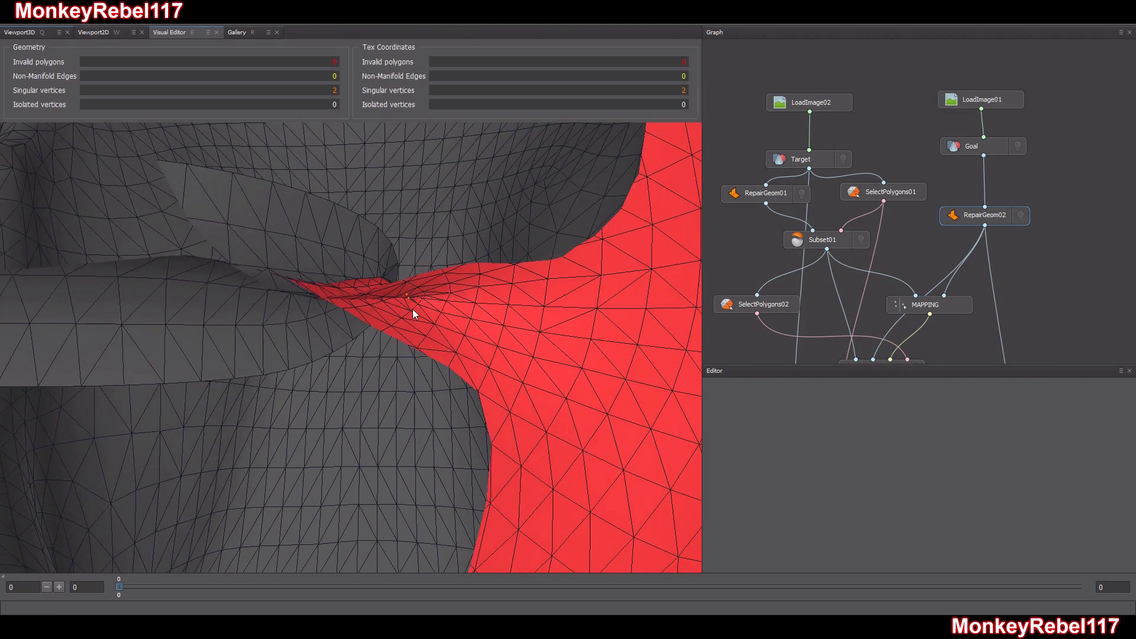
scroll(412, 308, down, 10)
drag(413, 309, 531, 363)
scroll(518, 359, down, 8)
drag(446, 399, 393, 379)
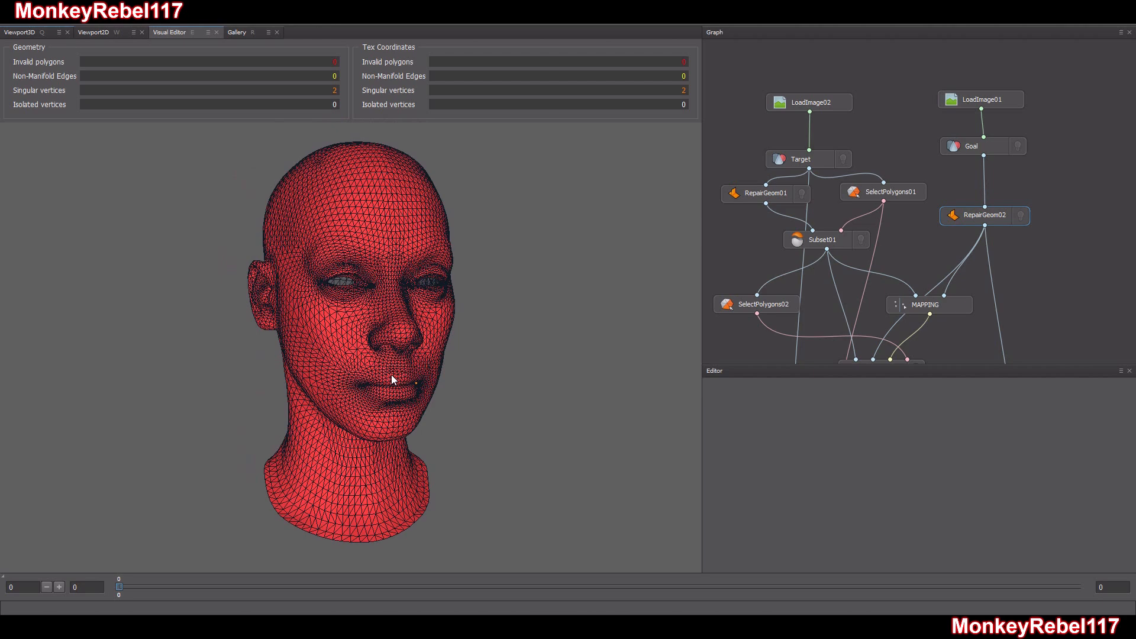
mouse_move(391, 374)
mouse_down()
mouse_move(332, 381)
mouse_move(381, 374)
mouse_up()
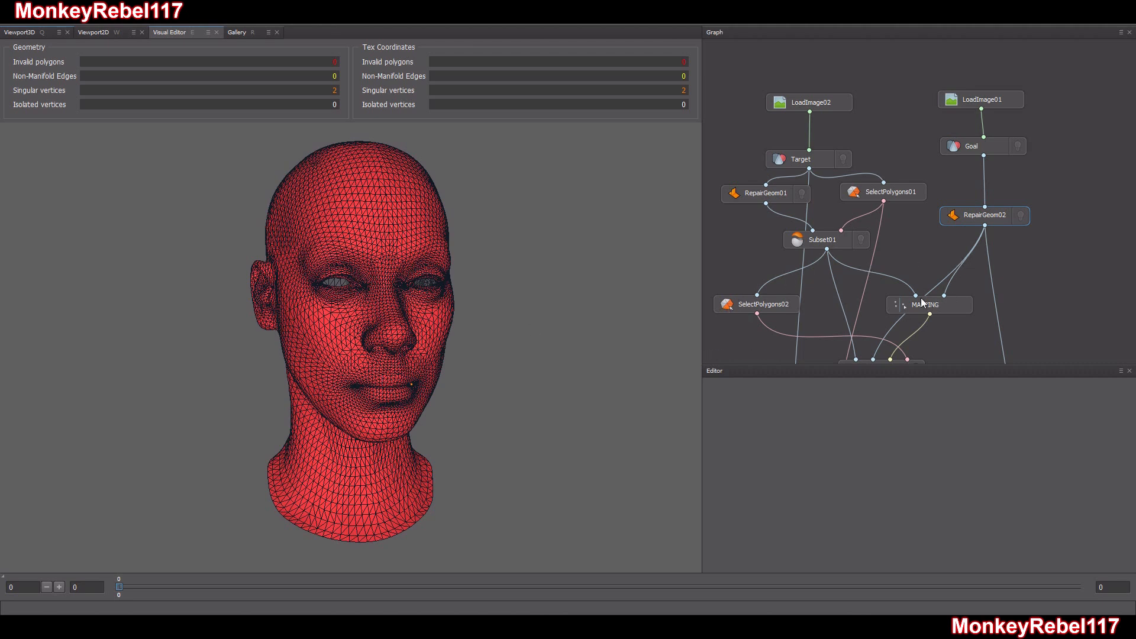
click(911, 237)
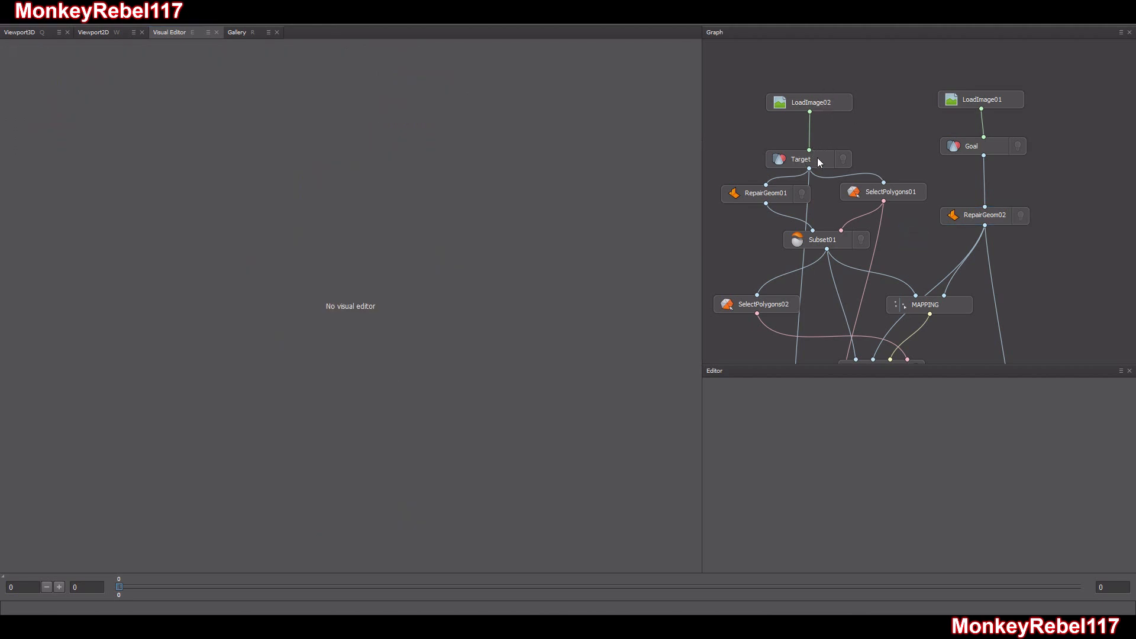
Examine the polygon selection of SelectPolygons01 on the Target body, including the area around the eyes
click(897, 197)
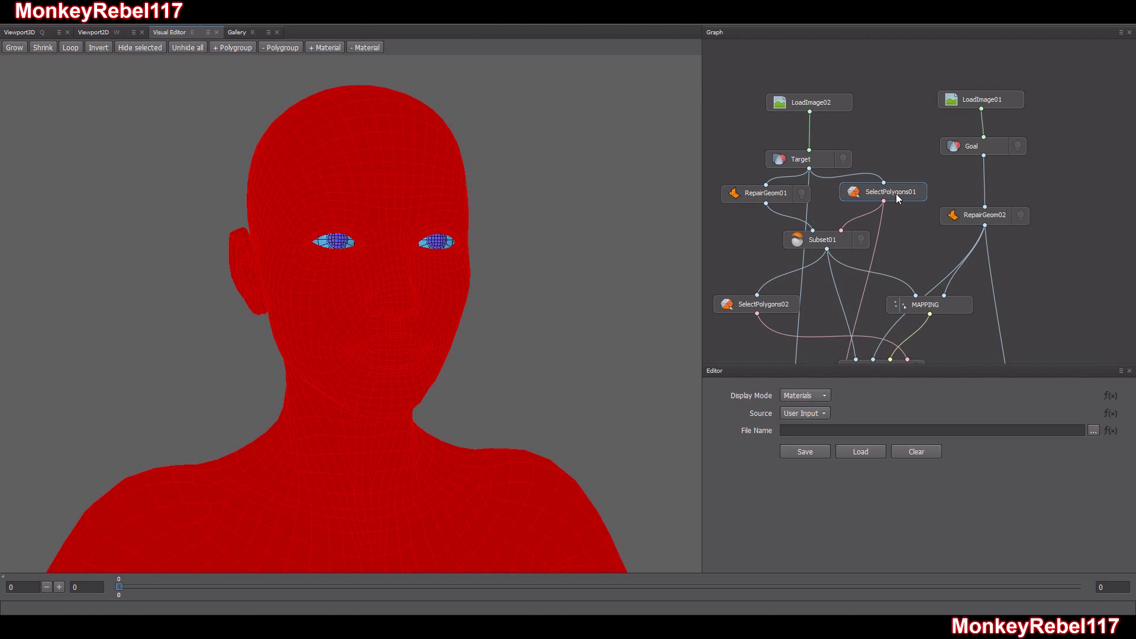
scroll(386, 261, up, 3)
scroll(379, 245, down, 3)
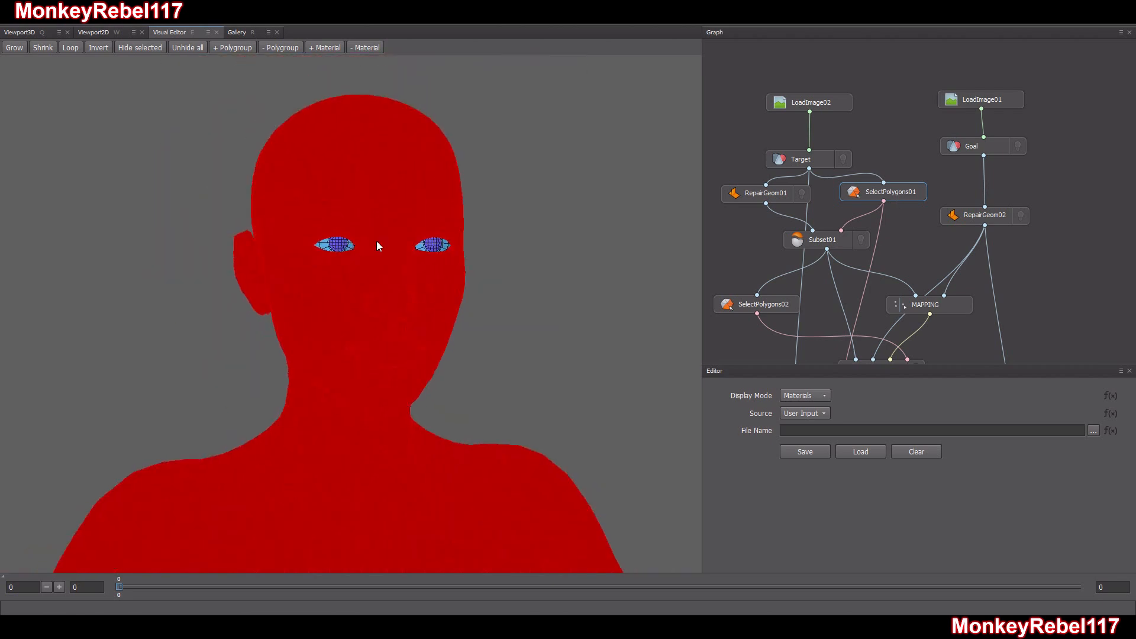
scroll(379, 245, down, 5)
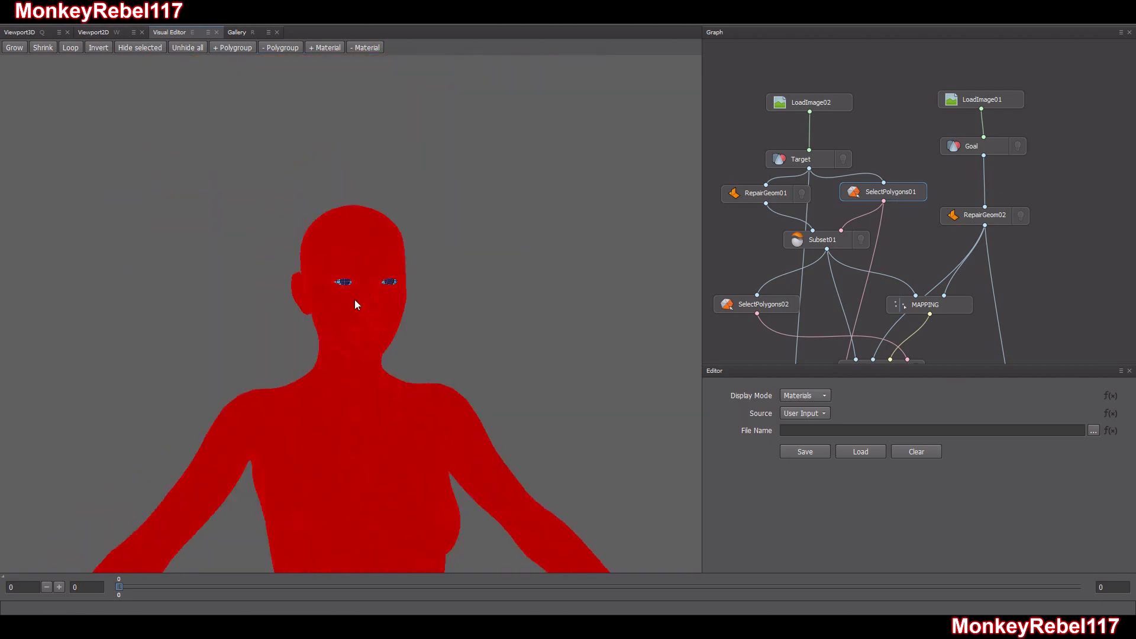
scroll(358, 301, up, 8)
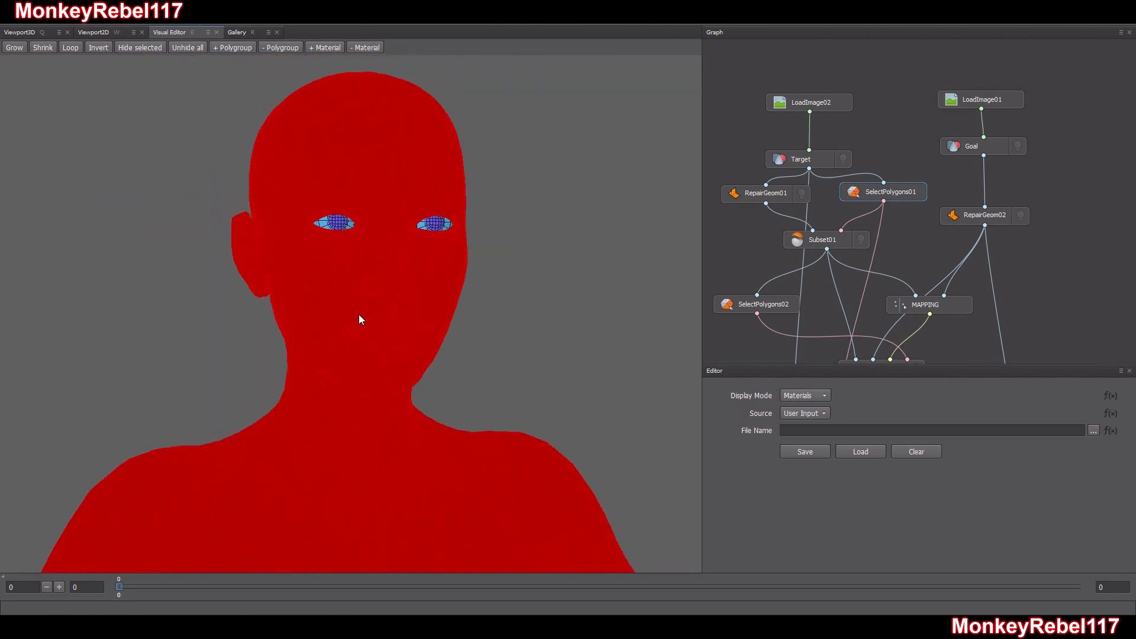
scroll(393, 290, down, 10)
drag(340, 355, 362, 363)
scroll(375, 325, up, 8)
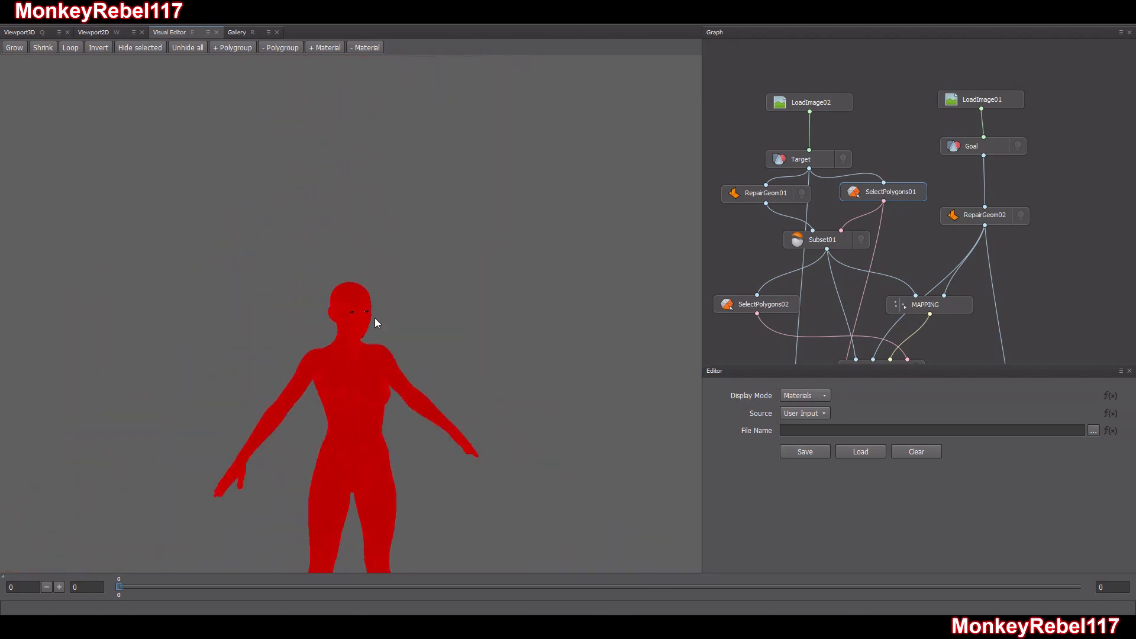
scroll(388, 313, up, 10)
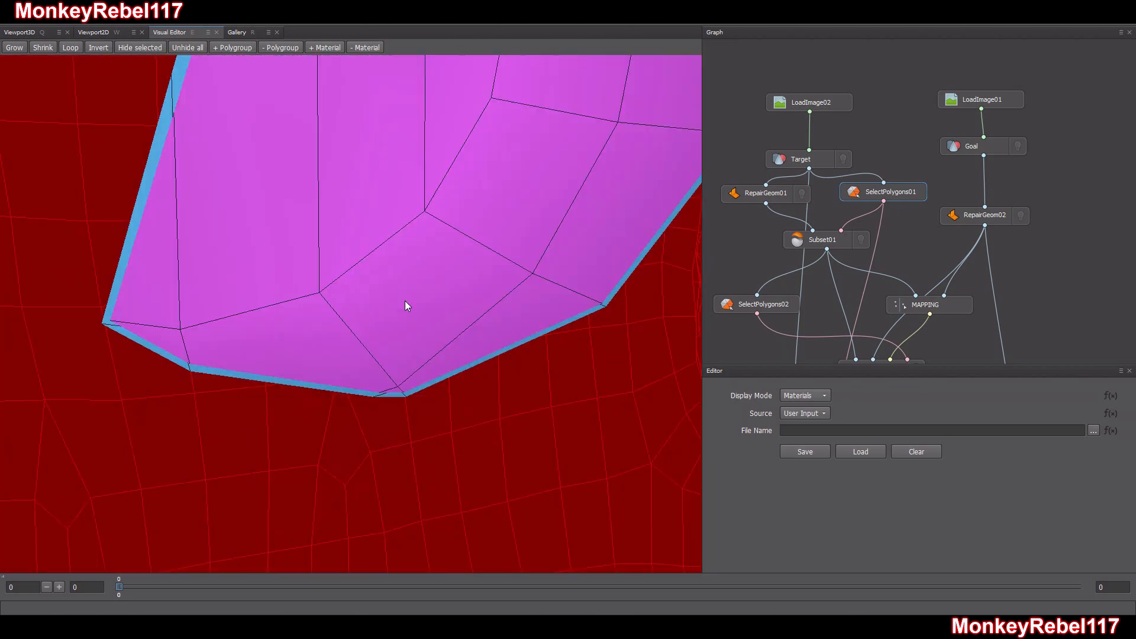
scroll(405, 301, up, 3)
drag(439, 257, 348, 350)
scroll(348, 351, down, 15)
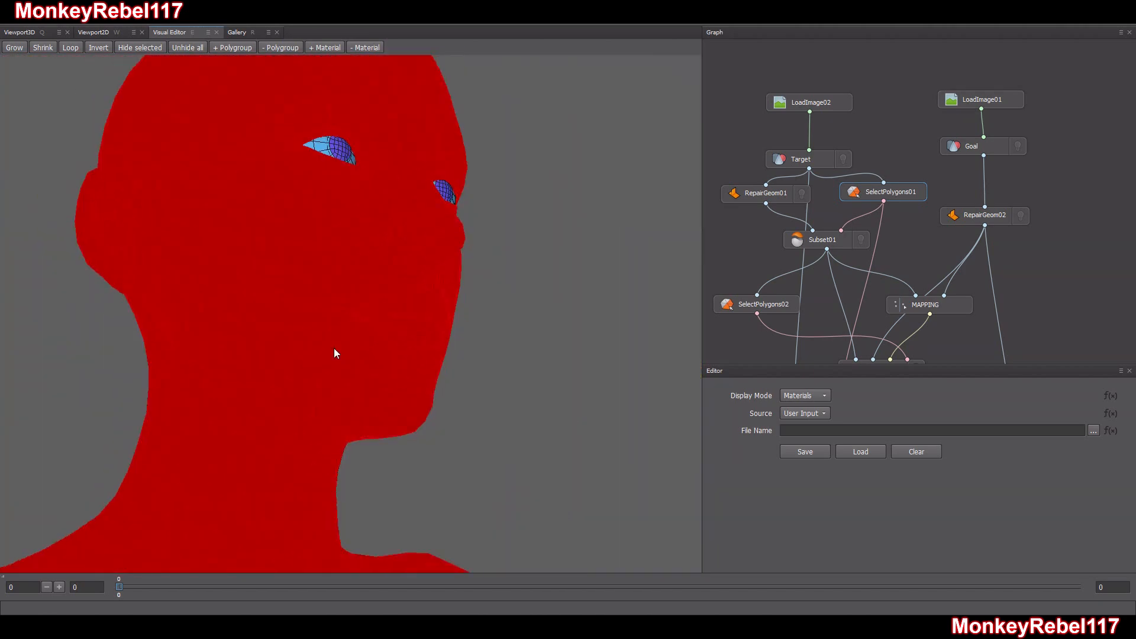
drag(330, 354, 263, 377)
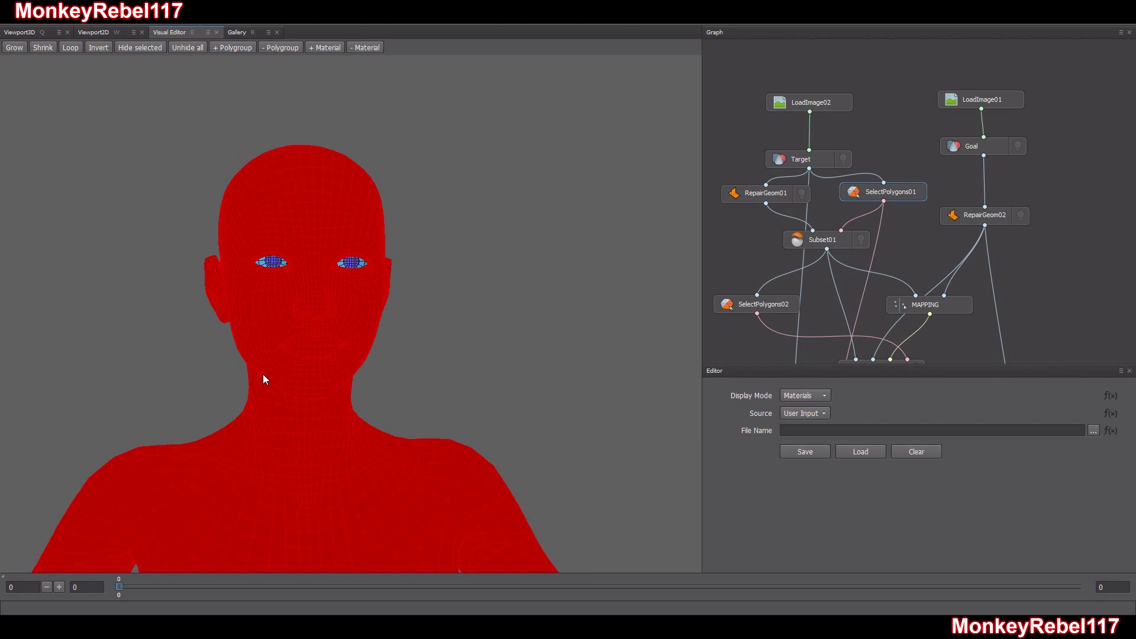
scroll(296, 303, up, 5)
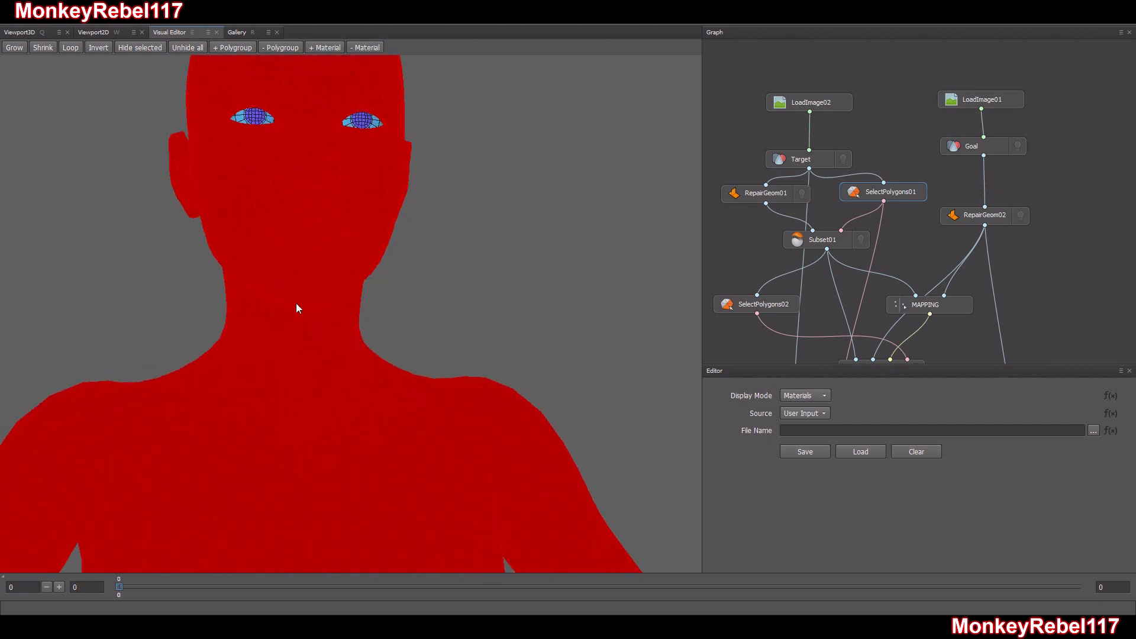
scroll(296, 303, down, 6)
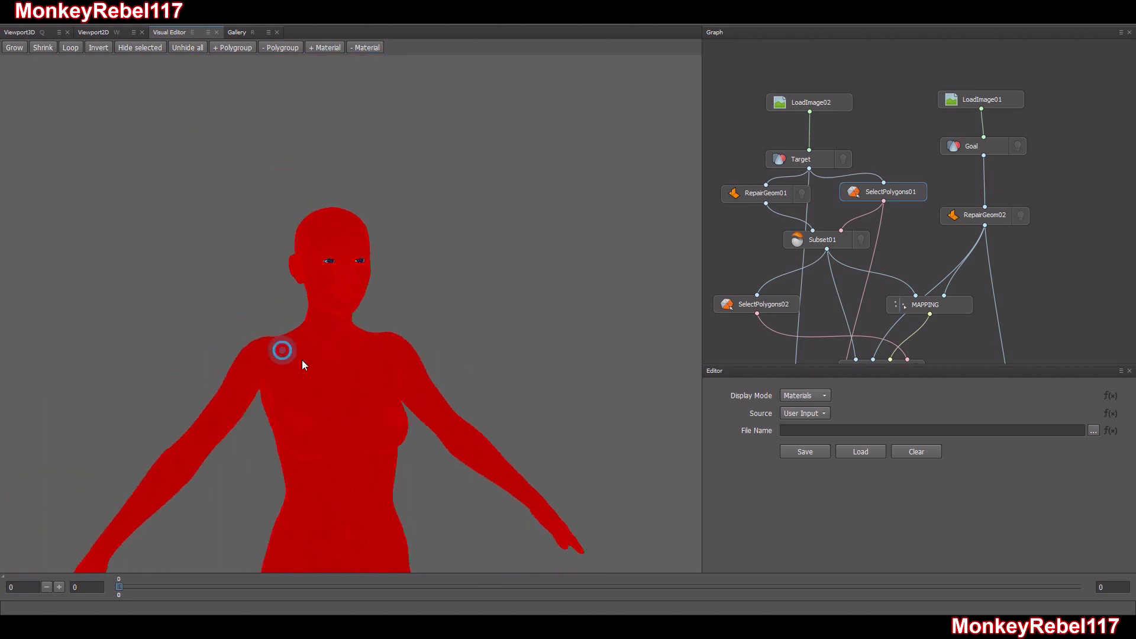
Open Subset01, then review the polygon selection of SelectPolygons02 across the whole Target body
click(836, 243)
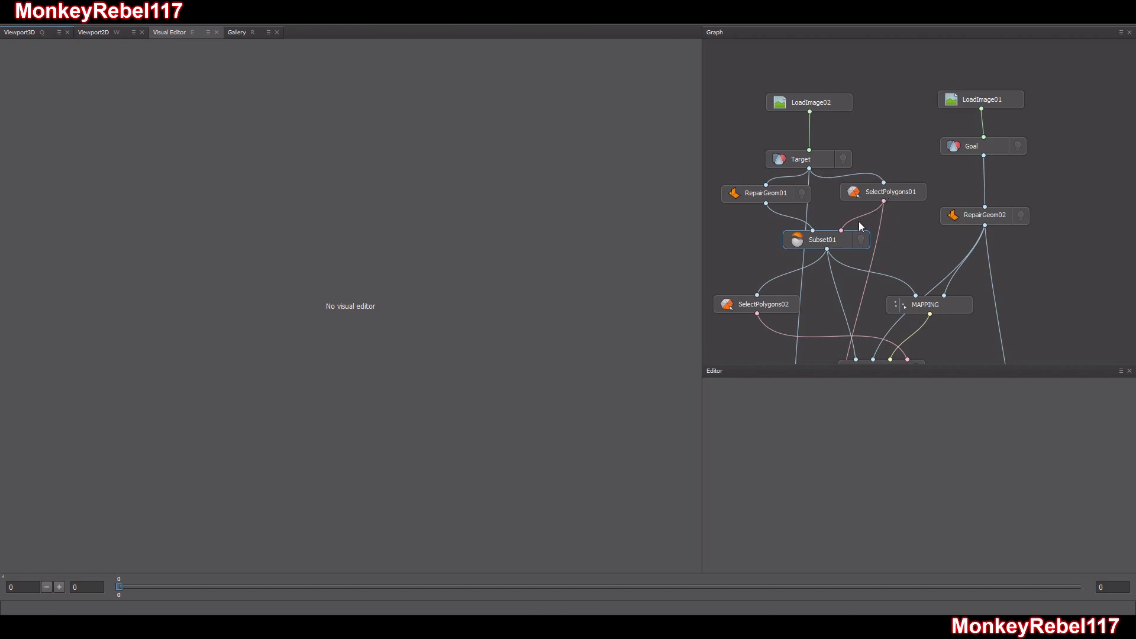
scroll(758, 231, down, 3)
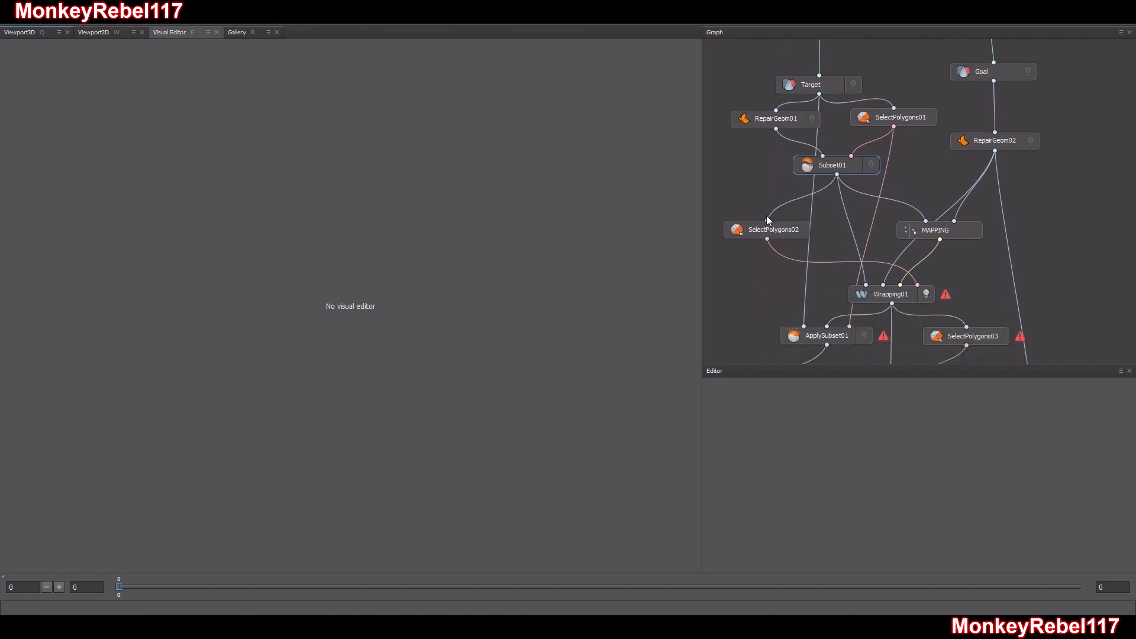
click(761, 233)
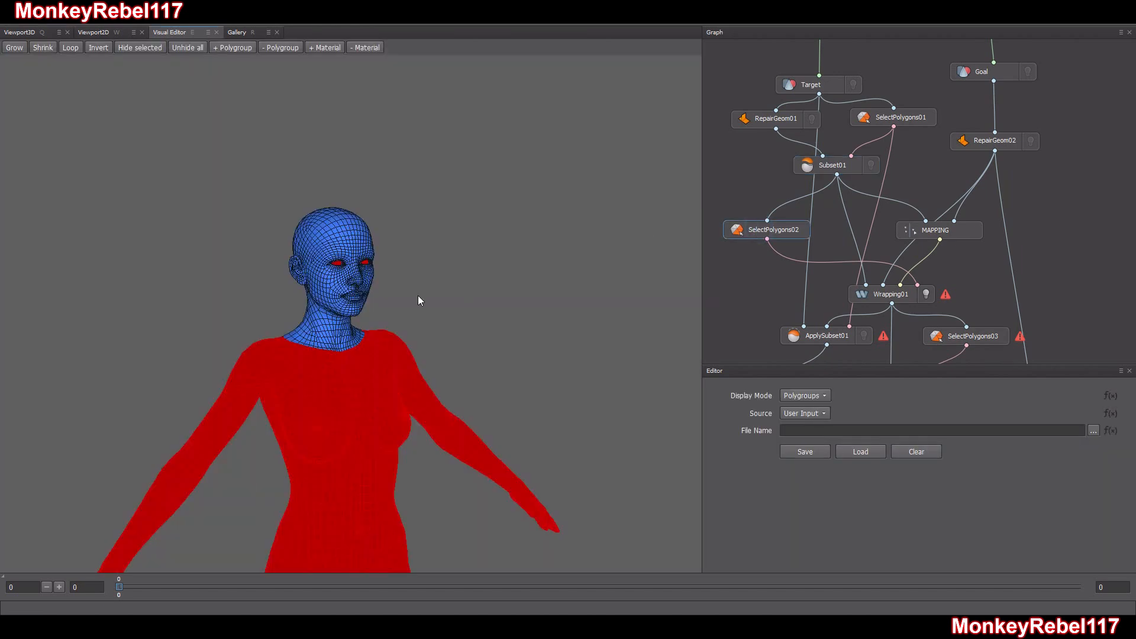
middle_drag(398, 329, 328, 212)
scroll(328, 216, down, 5)
scroll(325, 216, up, 5)
drag(325, 178, 173, 339)
scroll(171, 336, down, 5)
middle_drag(171, 336, 260, 300)
scroll(368, 279, down, 6)
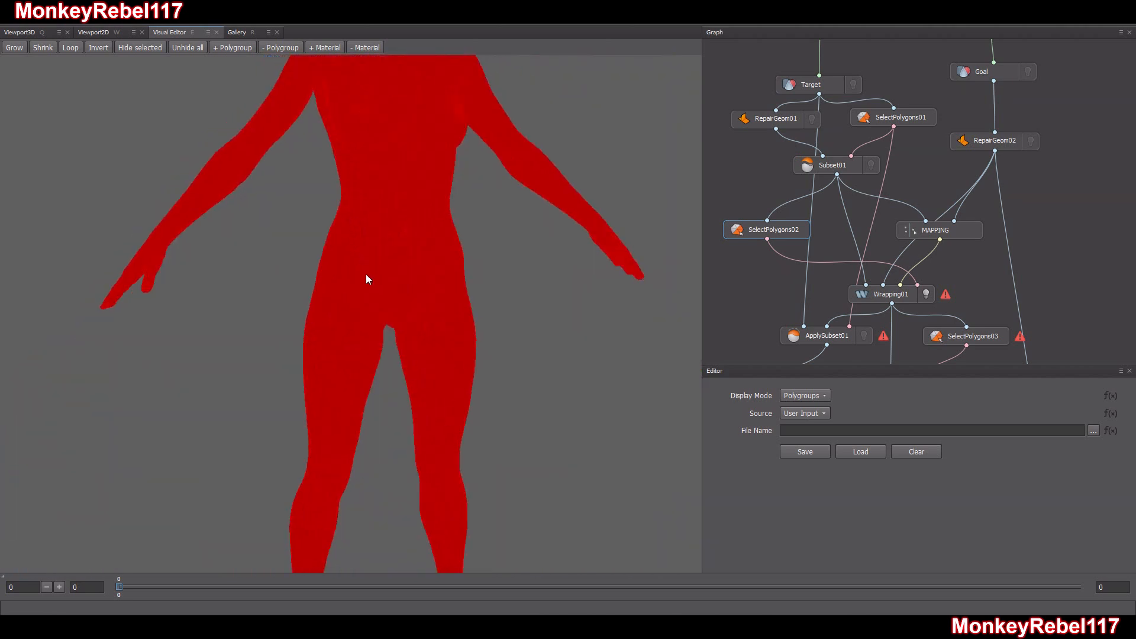
mouse_move(369, 288)
mouse_down()
mouse_move(437, 289)
mouse_move(388, 282)
mouse_up()
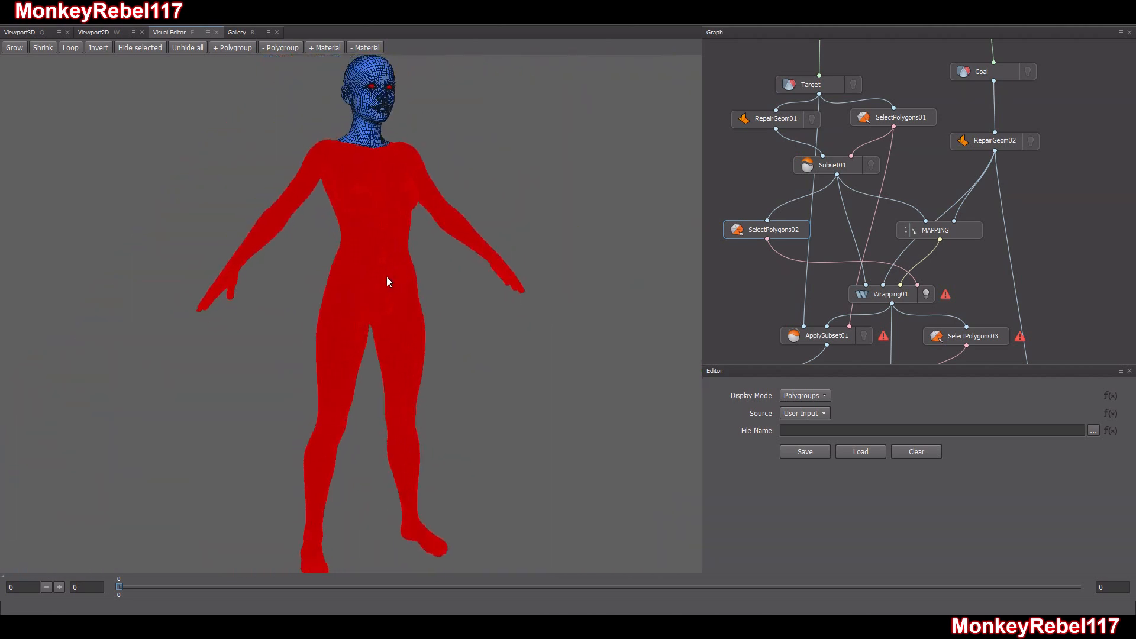
middle_drag(408, 148, 413, 272)
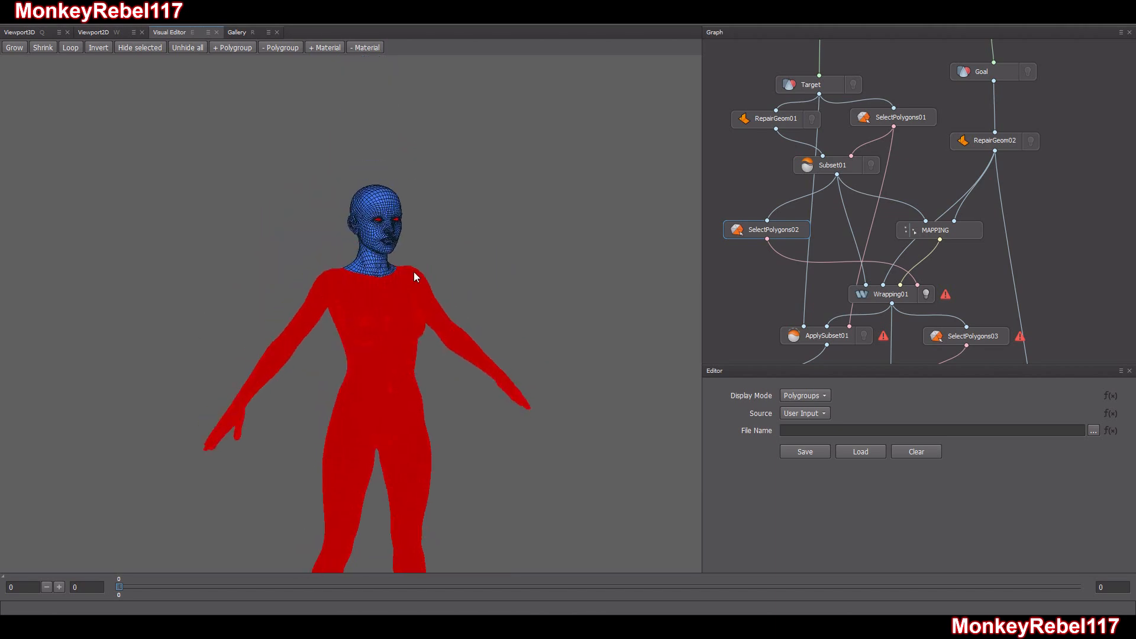
Inspect the SelectPolygons02 selection up close on the Target's face, especially in the eye openings and at the inner eye corners
scroll(413, 271, up, 5)
middle_drag(374, 198, 349, 335)
scroll(349, 336, up, 4)
drag(349, 335, 350, 296)
scroll(363, 274, up, 8)
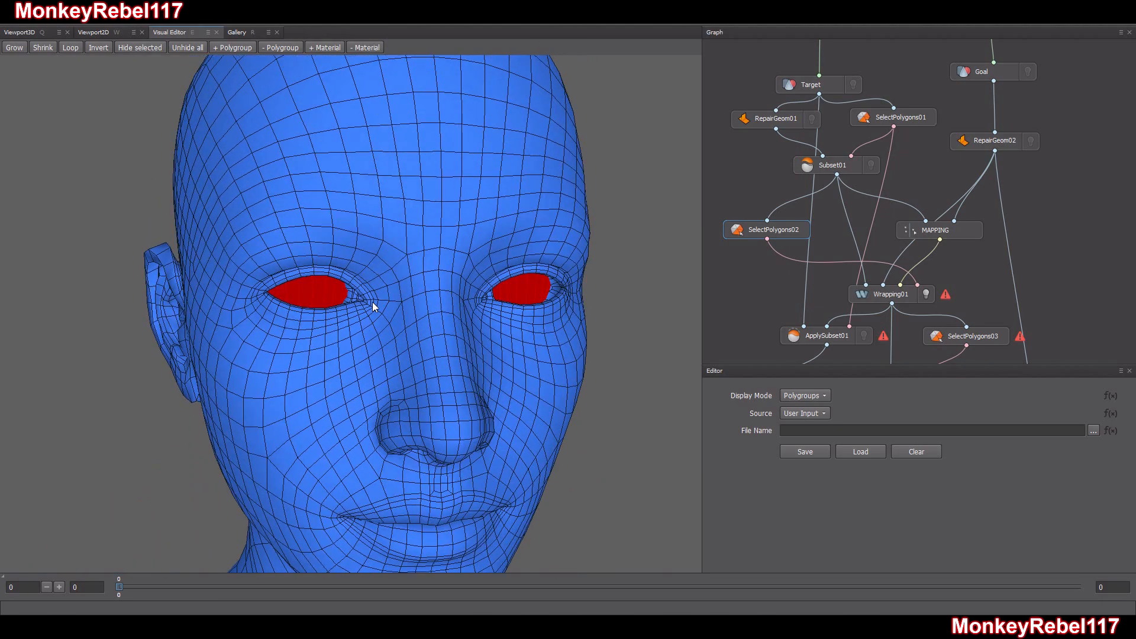
mouse_move(372, 304)
mouse_down()
mouse_move(309, 299)
mouse_move(357, 303)
mouse_up()
drag(276, 289, 653, 372)
middle_drag(454, 365, 470, 334)
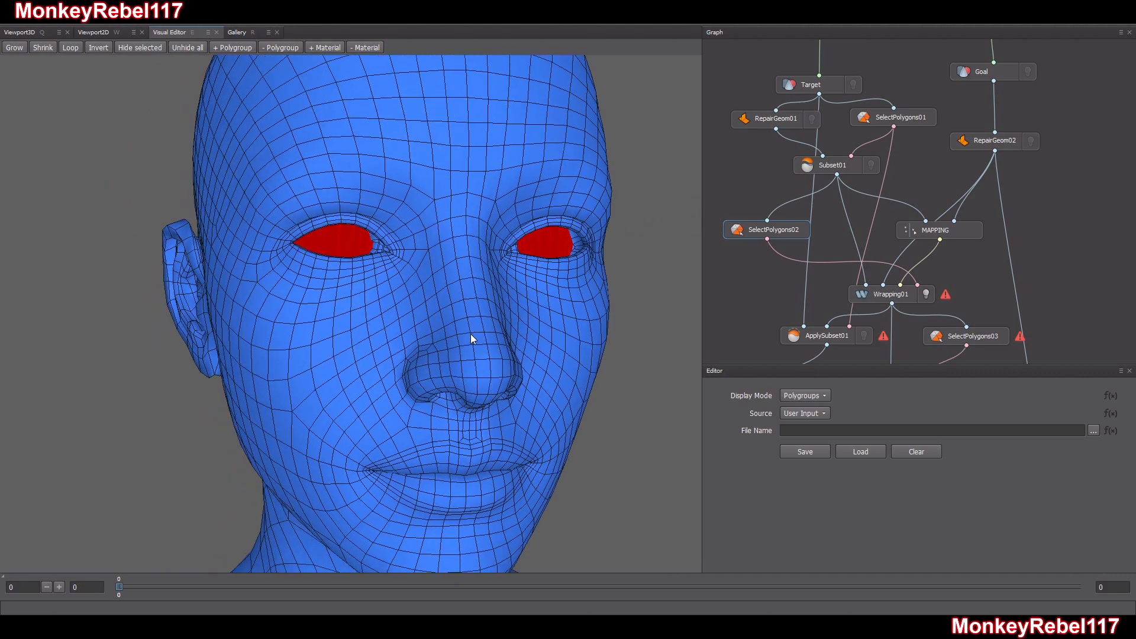
scroll(471, 334, up, 3)
scroll(471, 334, down, 8)
mouse_move(422, 362)
mouse_down()
mouse_move(501, 360)
mouse_move(414, 261)
mouse_move(412, 343)
mouse_move(438, 361)
mouse_up()
scroll(412, 328, up, 3)
scroll(412, 332, down, 5)
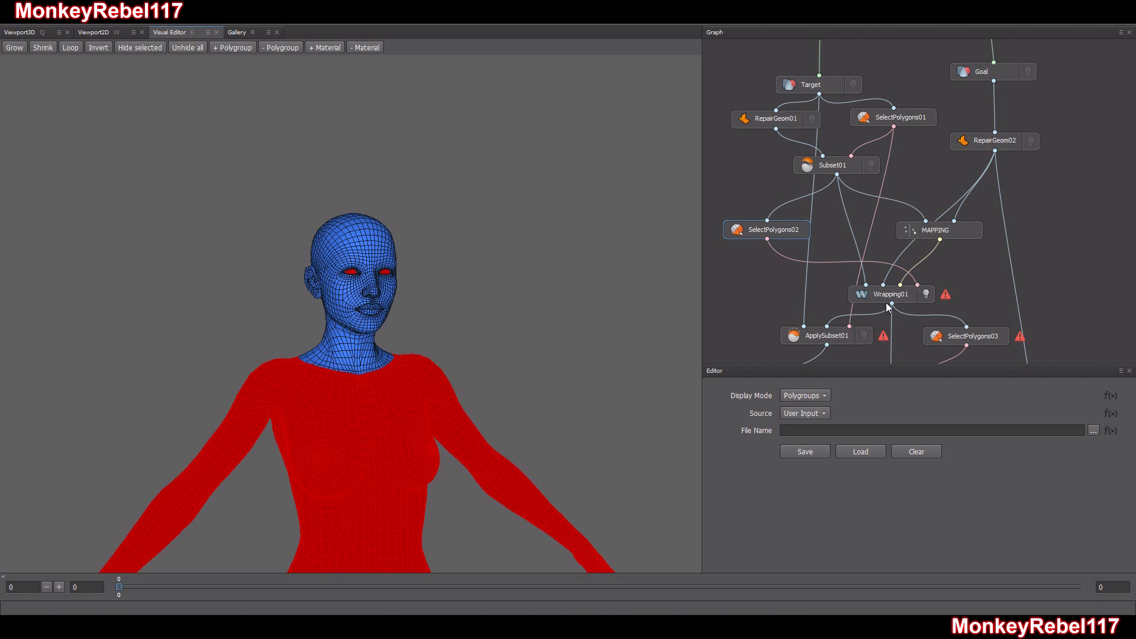
Open the MAPPING node's visual editor and compare the Target and Goal faces side by side, including the eyes and brows
click(941, 233)
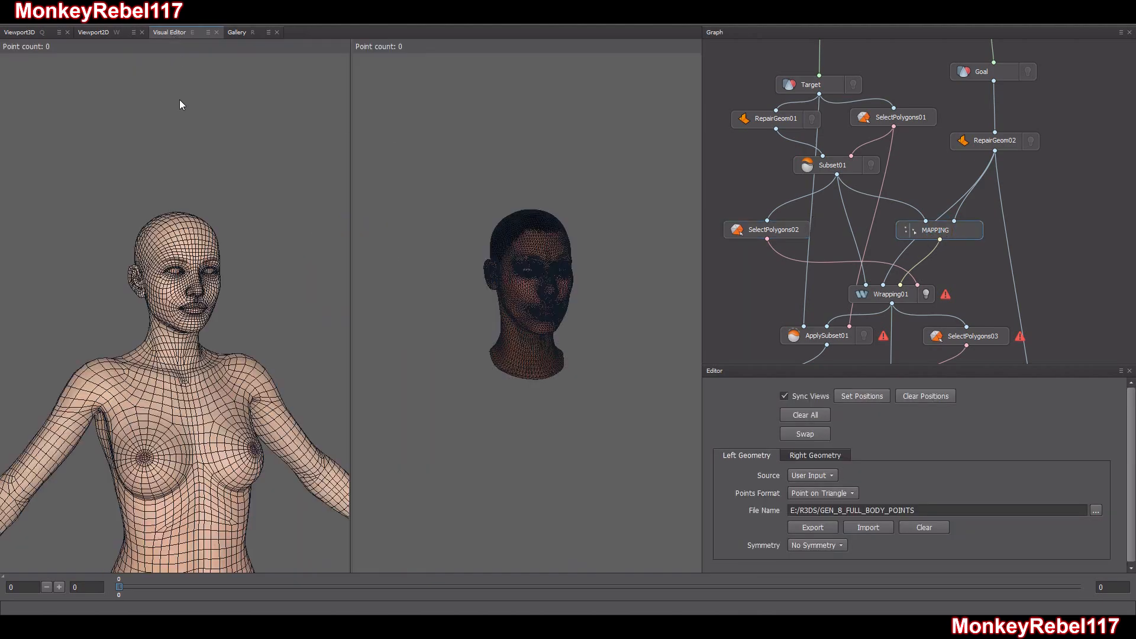
scroll(226, 266, down, 3)
scroll(227, 269, up, 8)
alt+middle_drag(241, 257, 236, 318)
alt+drag(236, 315, 642, 308)
scroll(198, 309, up, 4)
alt+middle_drag(211, 308, 223, 306)
alt+drag(223, 306, 206, 305)
alt+middle_drag(199, 303, 200, 340)
scroll(190, 320, up, 6)
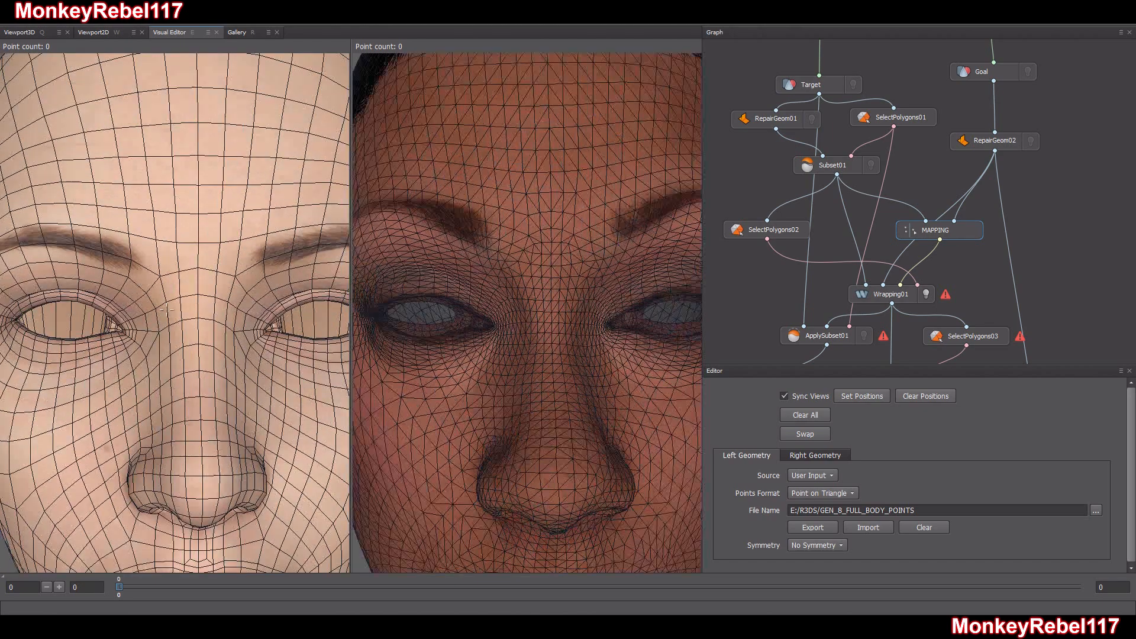
alt+drag(162, 296, 201, 289)
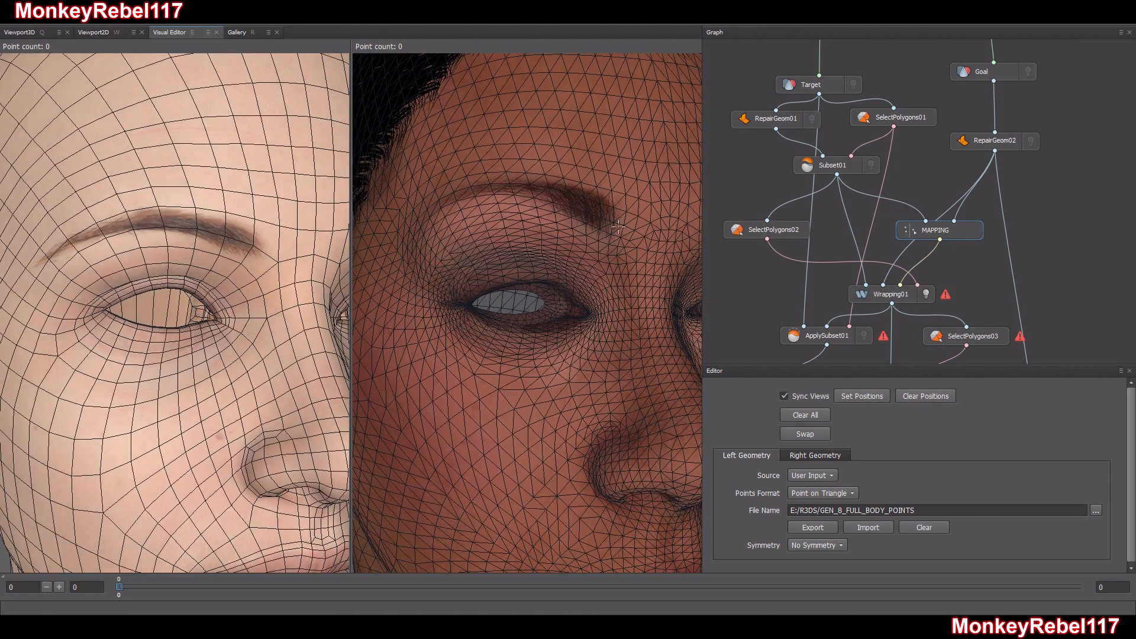
scroll(460, 281, down, 6)
alt+drag(460, 281, 439, 293)
alt+middle_drag(639, 290, 524, 311)
scroll(521, 304, up, 6)
mouse_move(521, 301)
alt+mouse_down()
mouse_move(485, 295)
mouse_move(515, 300)
alt+mouse_up()
scroll(485, 295, down, 4)
alt+middle_drag(516, 314, 557, 328)
scroll(557, 328, up, 2)
scroll(557, 328, down, 6)
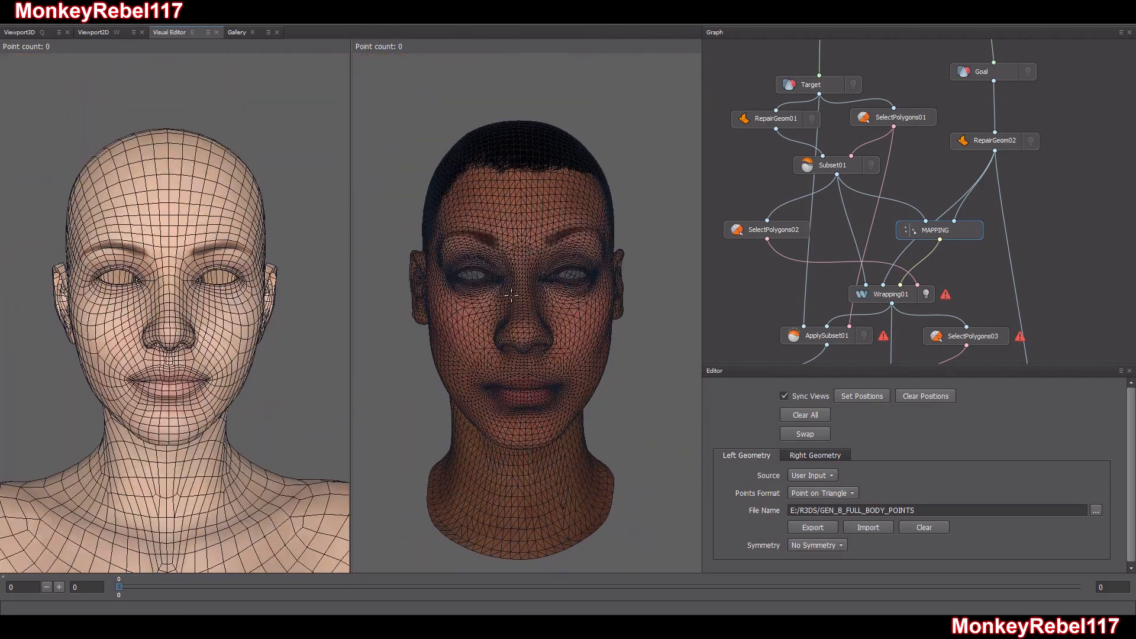
Place matching points on the nose tip and at the centre of the nose base on both the Target and Goal heads
mouse_move(511, 293)
alt+mouse_down()
mouse_move(553, 300)
mouse_move(514, 298)
alt+mouse_up()
scroll(515, 297, up, 3)
scroll(514, 297, up, 3)
click(544, 303)
click(186, 295)
mouse_move(186, 296)
alt+mouse_down()
mouse_move(196, 332)
mouse_move(193, 291)
alt+mouse_up()
click(181, 249)
click(542, 263)
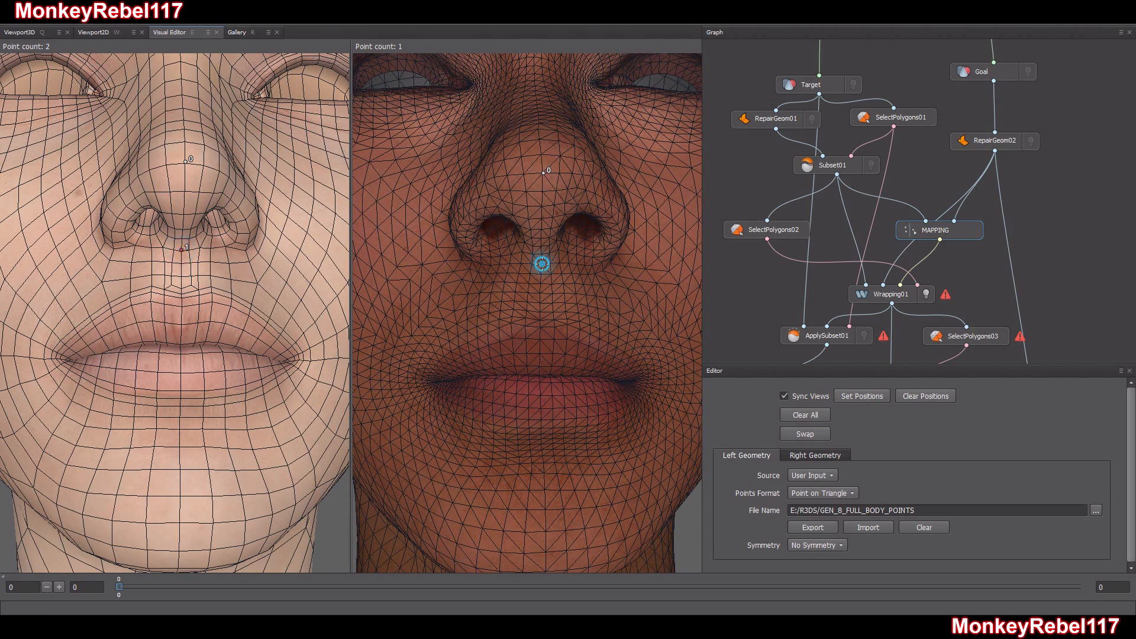
Add matching points at the outer lower edges of both nostrils on the Goal and Target heads
click(472, 259)
click(602, 262)
click(113, 250)
click(246, 250)
alt+drag(246, 249, 241, 303)
alt+drag(191, 225, 201, 283)
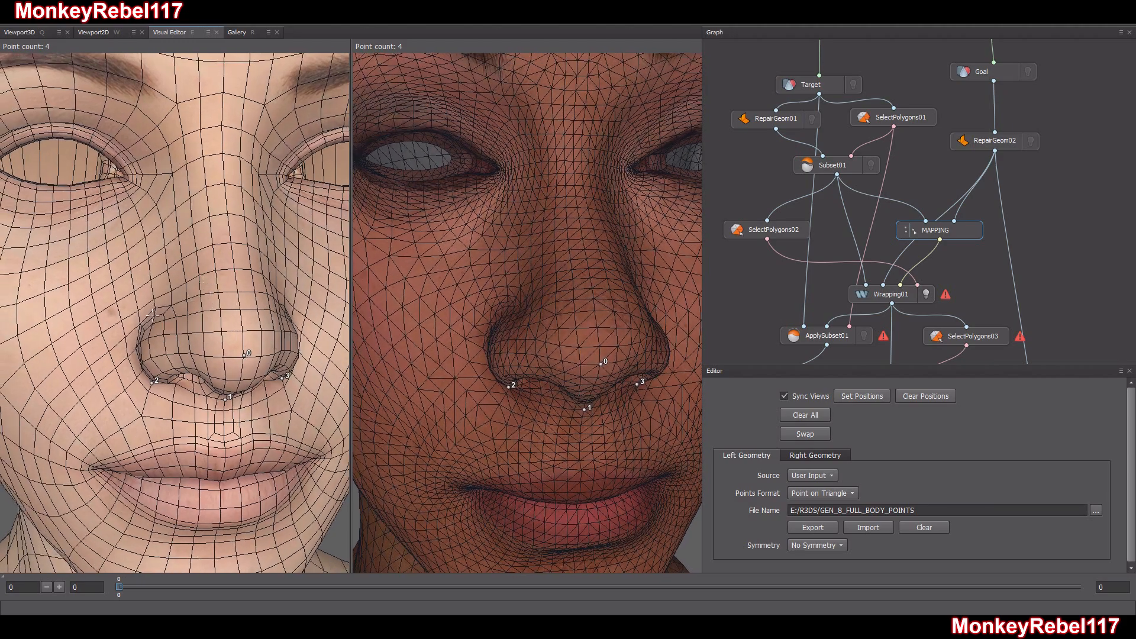
Add matching points at the upper creases of both nostril wings on the Target and Goal heads
click(154, 317)
alt+drag(154, 317, 179, 337)
click(151, 330)
alt+drag(431, 356, 591, 365)
alt+drag(505, 367, 583, 284)
alt+middle_drag(583, 284, 560, 302)
alt+drag(560, 302, 532, 339)
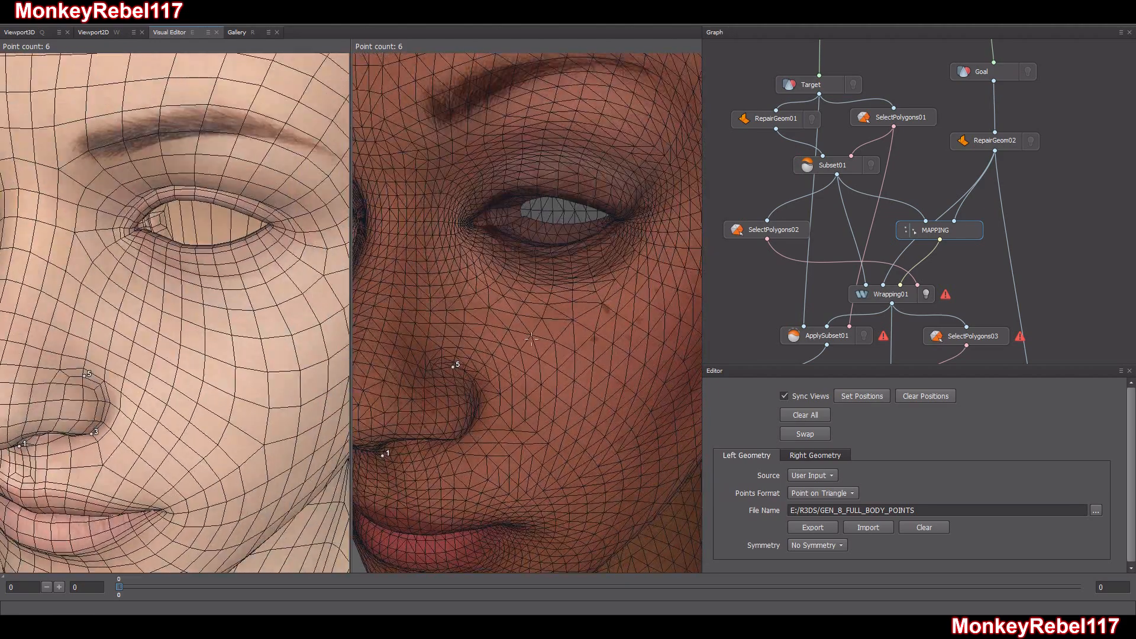
Check the nose points on both heads from several angles and fine-tune the Goal head's nose-tip point
drag(453, 367, 473, 389)
alt+middle_drag(473, 388, 582, 322)
alt+drag(532, 331, 503, 360)
alt+middle_drag(545, 273, 555, 341)
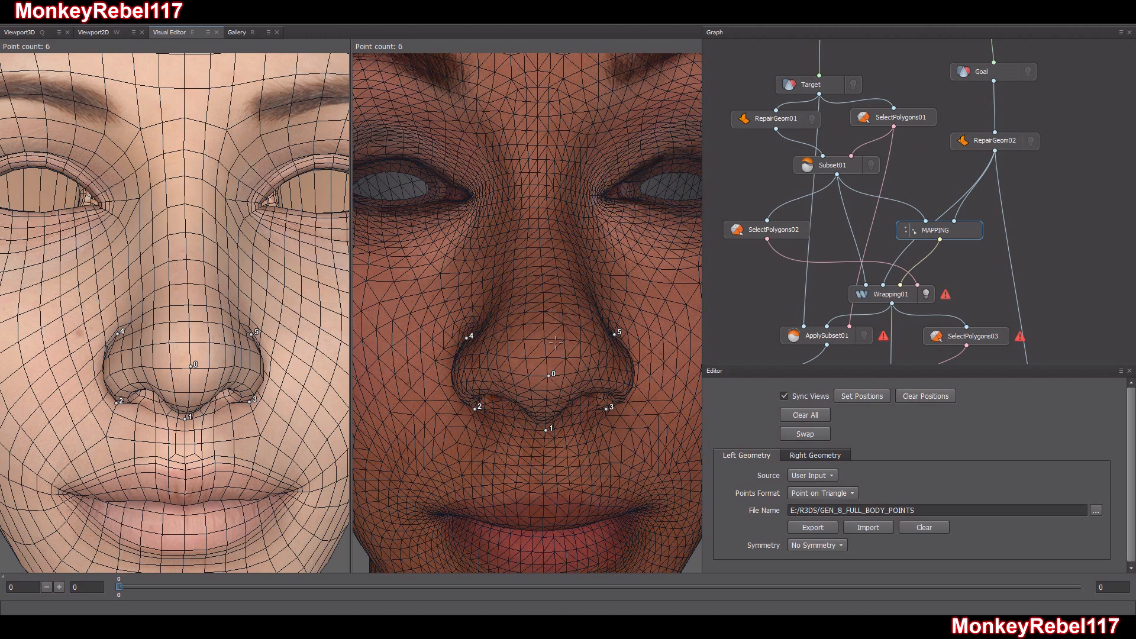
click(550, 377)
click(550, 377)
ctrl+click(549, 375)
alt+drag(566, 373, 559, 372)
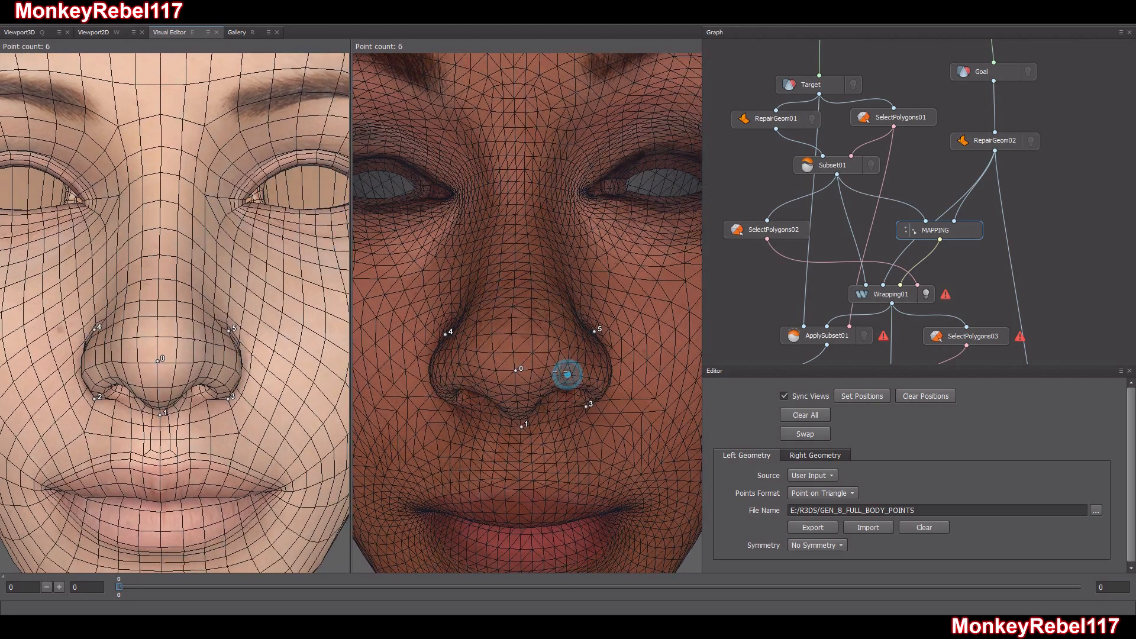
alt+middle_drag(560, 372, 547, 398)
mouse_move(548, 365)
alt+mouse_down()
mouse_move(562, 365)
mouse_move(538, 365)
mouse_move(555, 357)
alt+mouse_up()
alt+right_drag(554, 357, 523, 339)
alt+drag(523, 338, 517, 338)
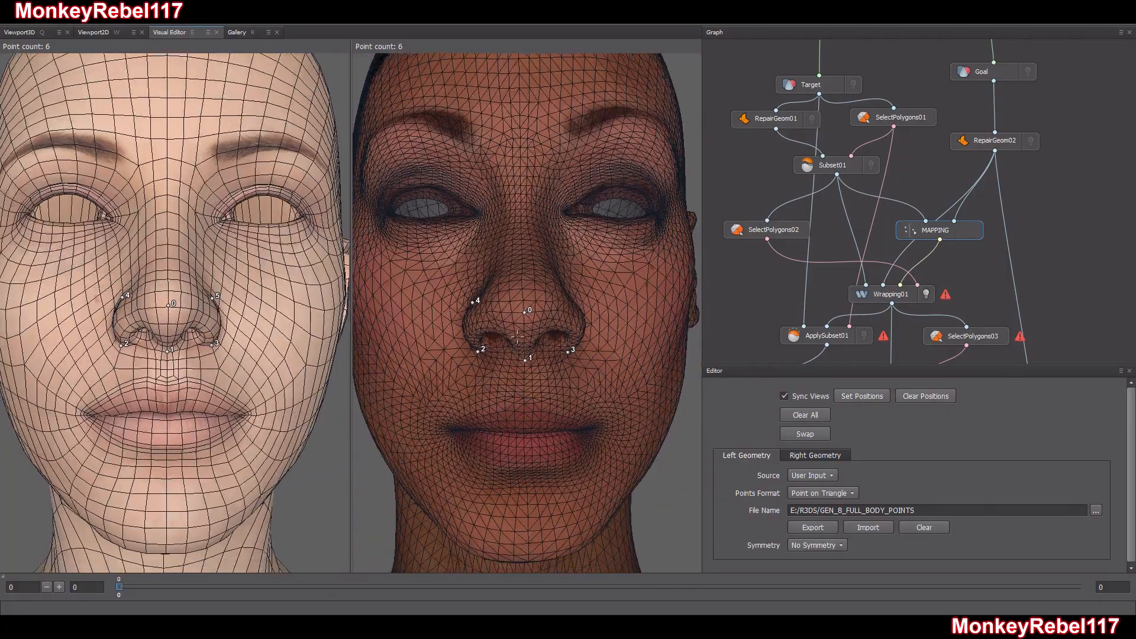
Place a matching point midway between the nose base and the upper lip on both heads
alt+middle_drag(518, 337, 515, 278)
alt+right_drag(515, 278, 525, 298)
alt+middle_drag(526, 298, 519, 318)
alt+right_drag(518, 318, 545, 371)
alt+middle_drag(544, 371, 540, 321)
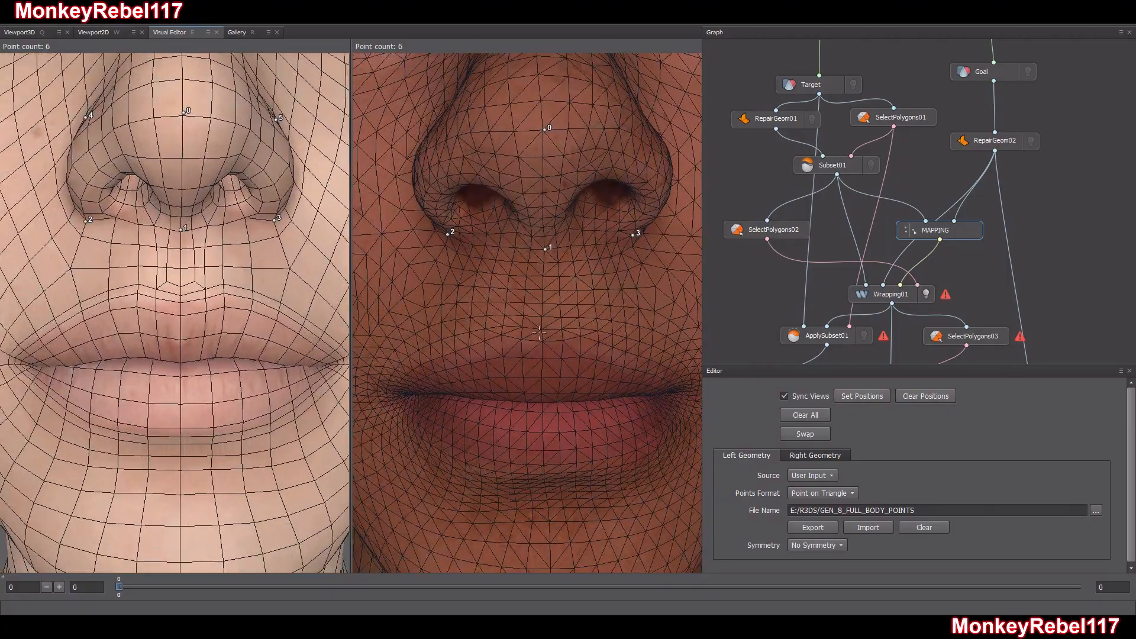
click(544, 289)
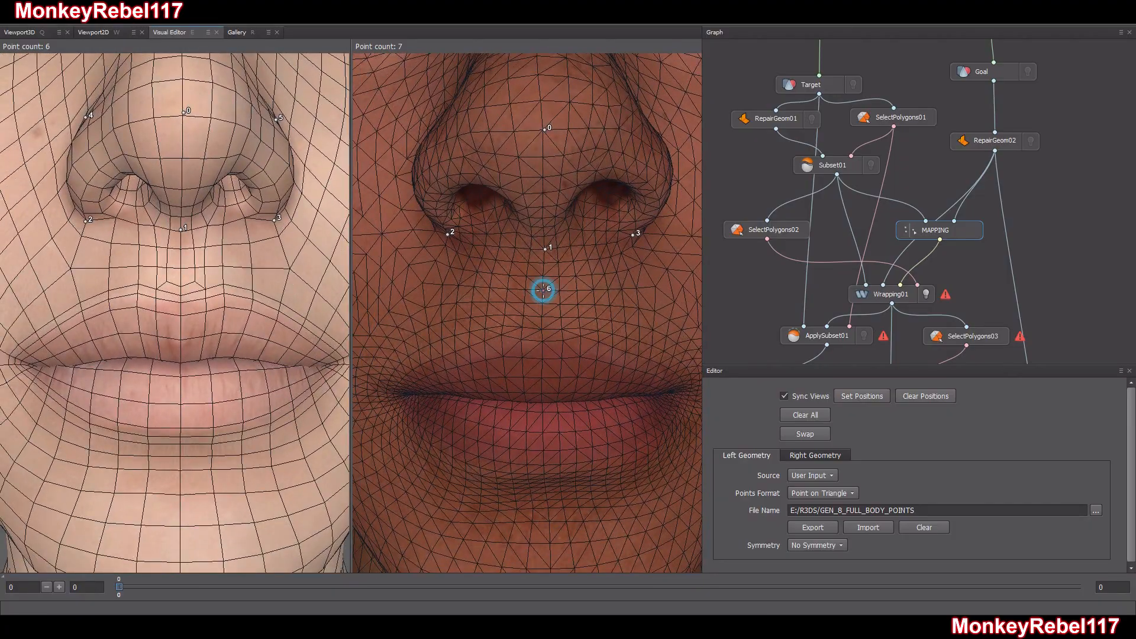
click(179, 266)
Add matching points at the centre of the upper lip's top edge and the lower lip's bottom edge on both heads
alt+middle_drag(565, 386, 563, 348)
alt+drag(563, 348, 560, 347)
click(526, 274)
scroll(533, 313, up, 3)
alt+drag(533, 315, 533, 316)
scroll(533, 316, down, 1)
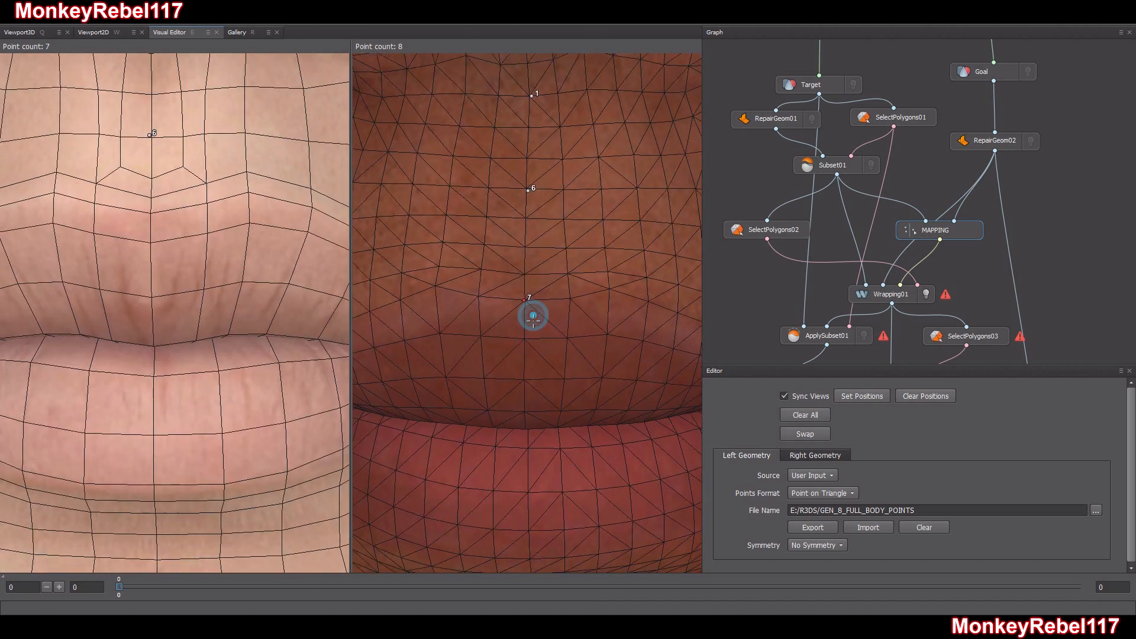
scroll(533, 316, up, 1)
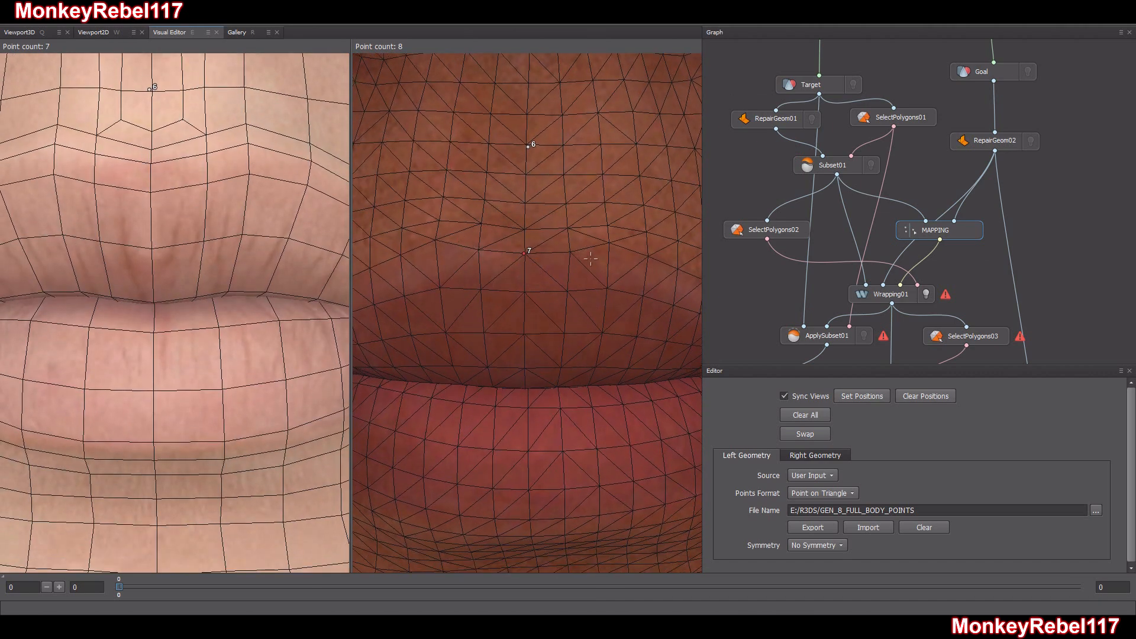
scroll(590, 234, down, 3)
scroll(558, 401, up, 3)
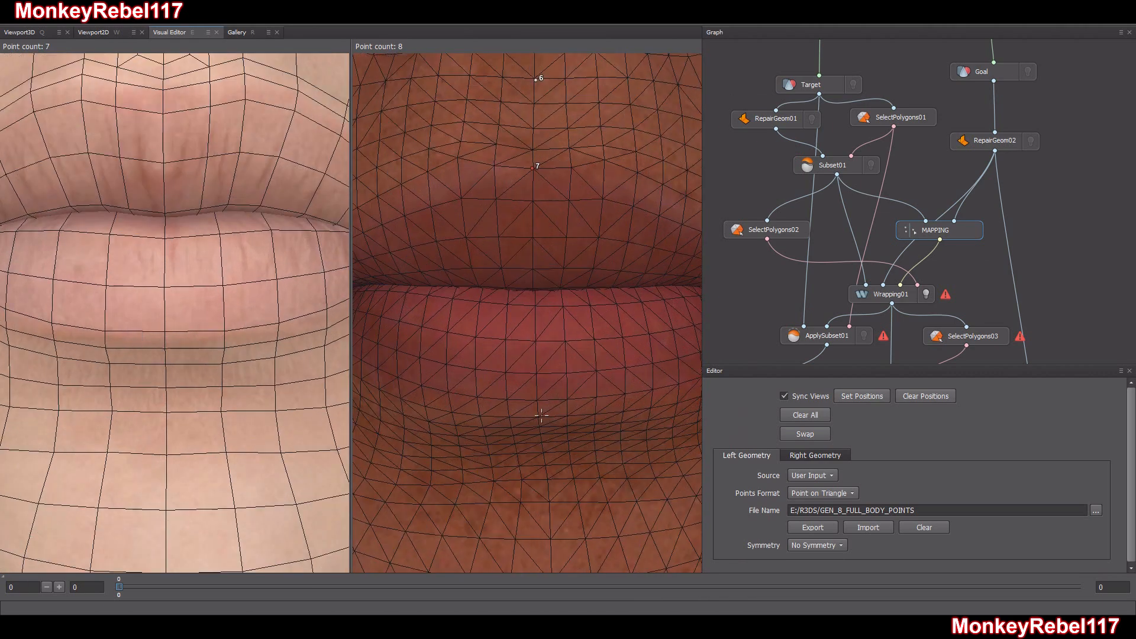
click(538, 412)
click(142, 129)
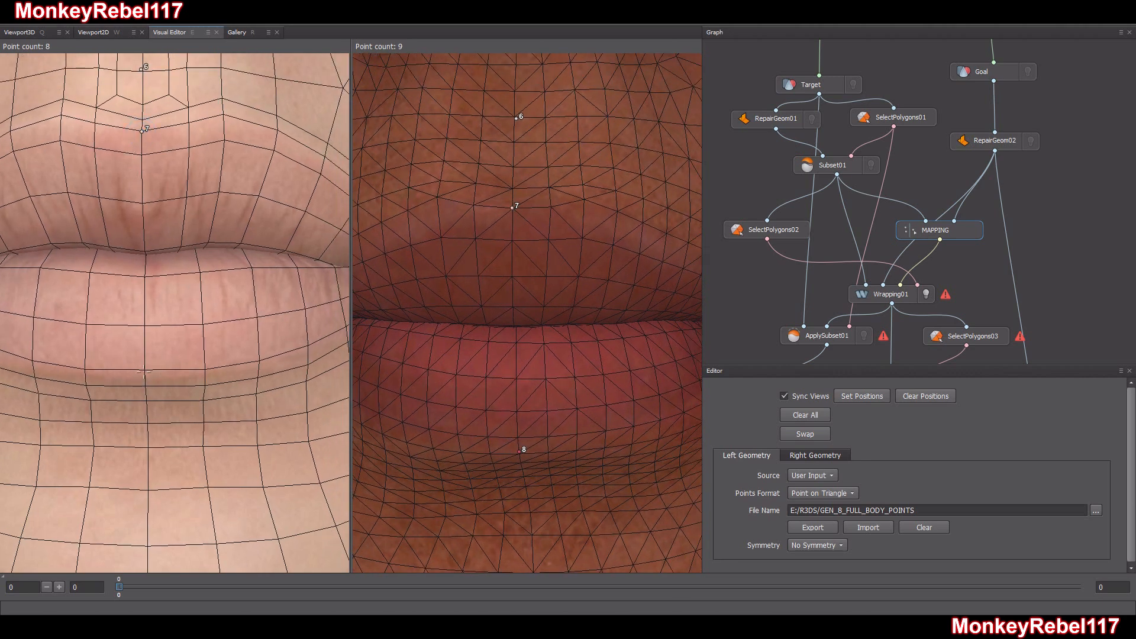
click(145, 370)
scroll(208, 410, down, 3)
scroll(198, 399, up, 3)
scroll(196, 397, down, 3)
Place matching points at both mouth corners on the Target and Goal heads
alt+middle_drag(64, 387, 157, 402)
alt+drag(156, 402, 177, 404)
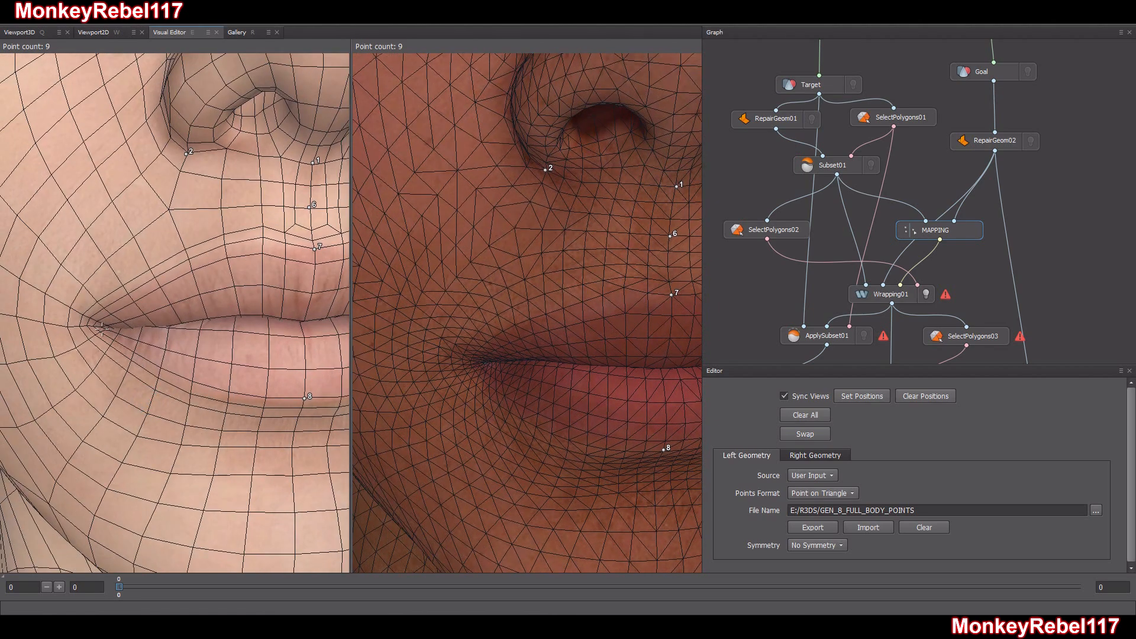
scroll(100, 327, up, 5)
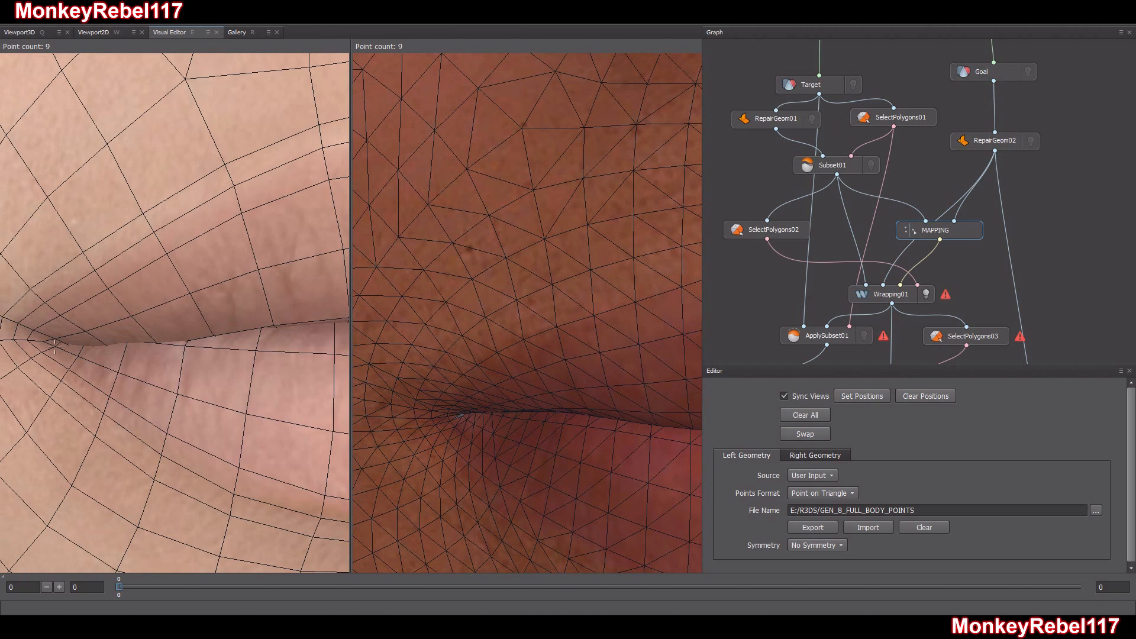
click(27, 340)
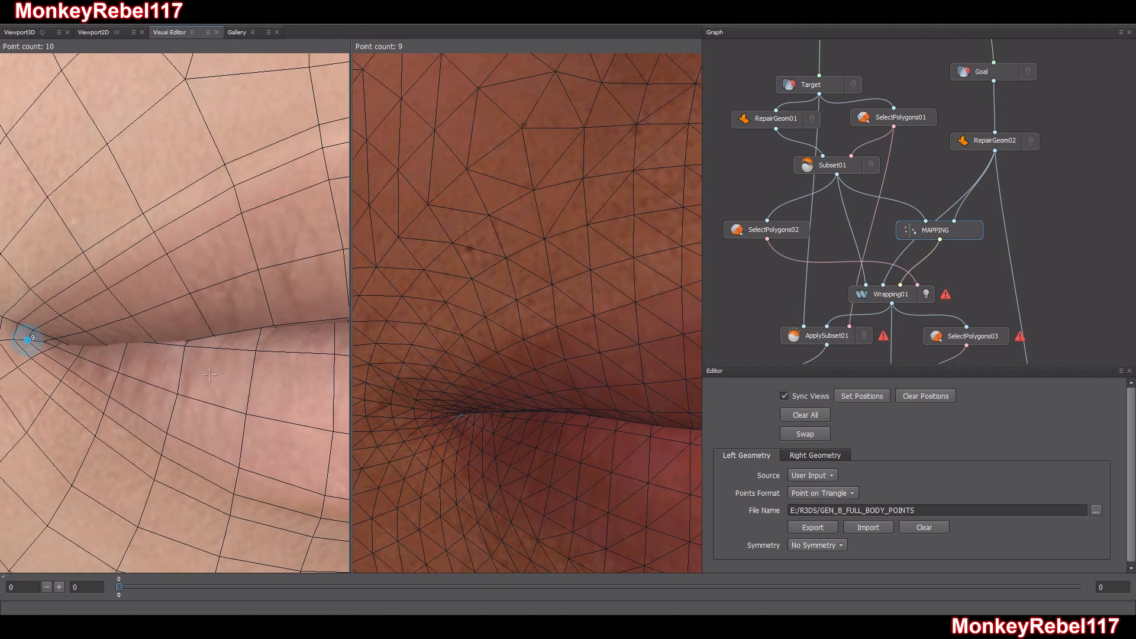
click(448, 417)
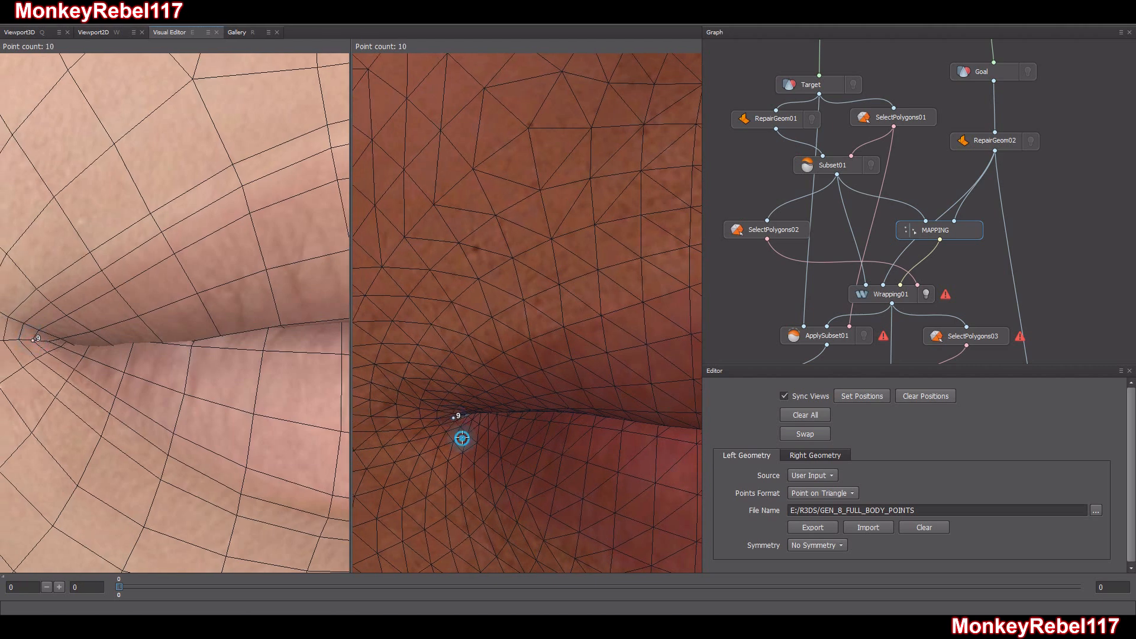
alt+drag(461, 436, 457, 363)
middle_drag(668, 381, 480, 387)
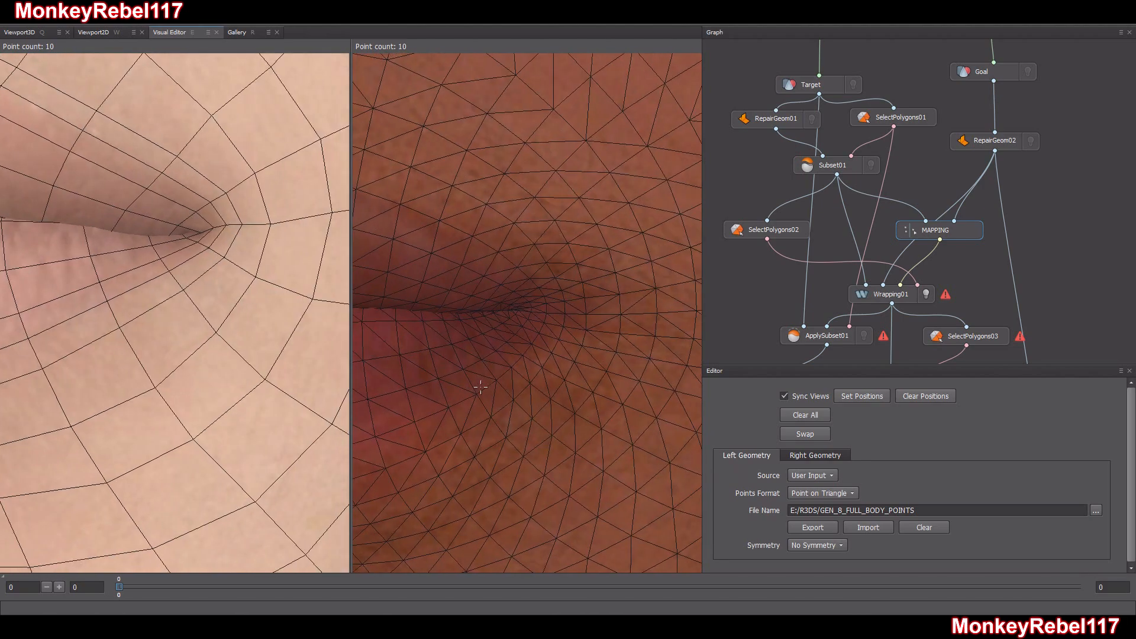
click(532, 309)
click(214, 227)
scroll(189, 307, down, 5)
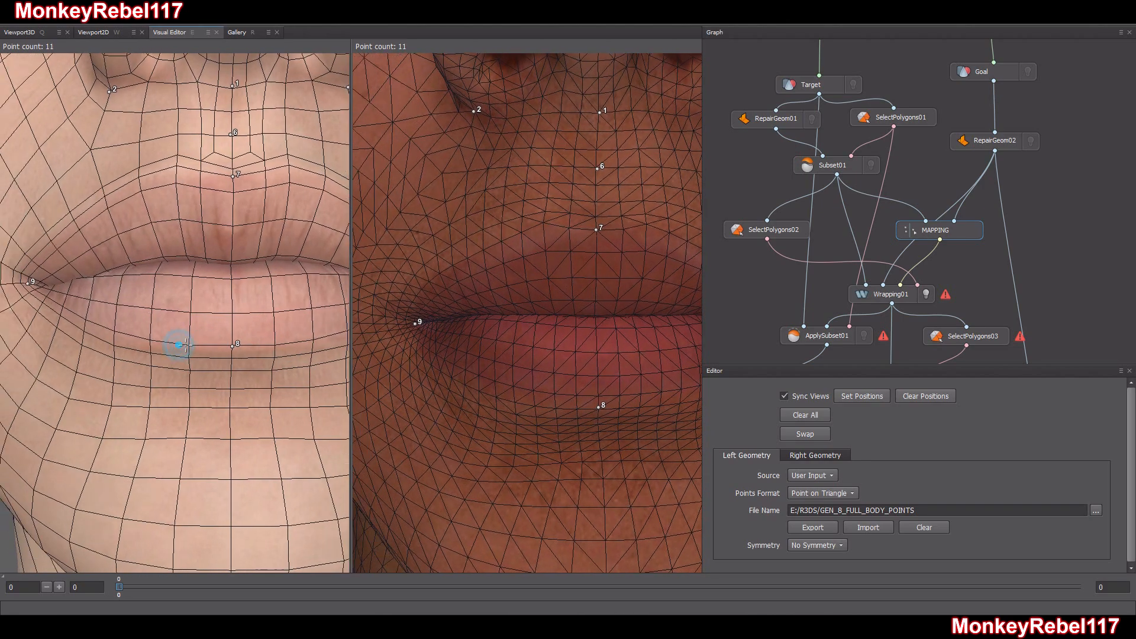
Add four matching points on both heads along the upper and lower lip outlines, halfway between the lip centre and each mouth corner
scroll(179, 344, down, 5)
alt+drag(187, 346, 181, 318)
alt+middle_drag(218, 376, 190, 370)
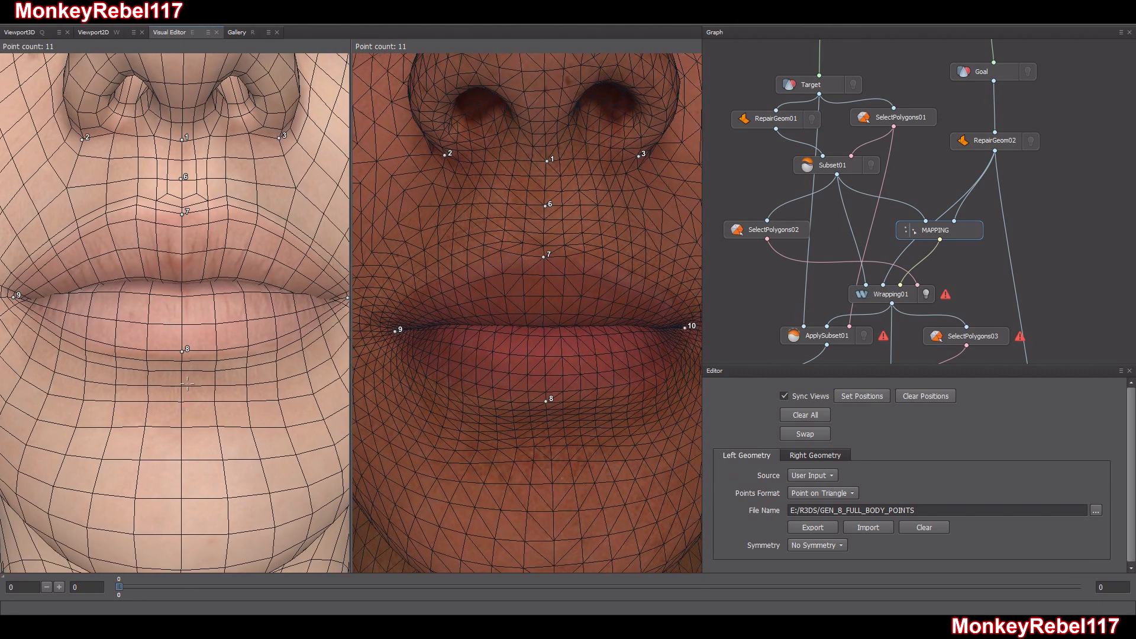
scroll(189, 369, down, 2)
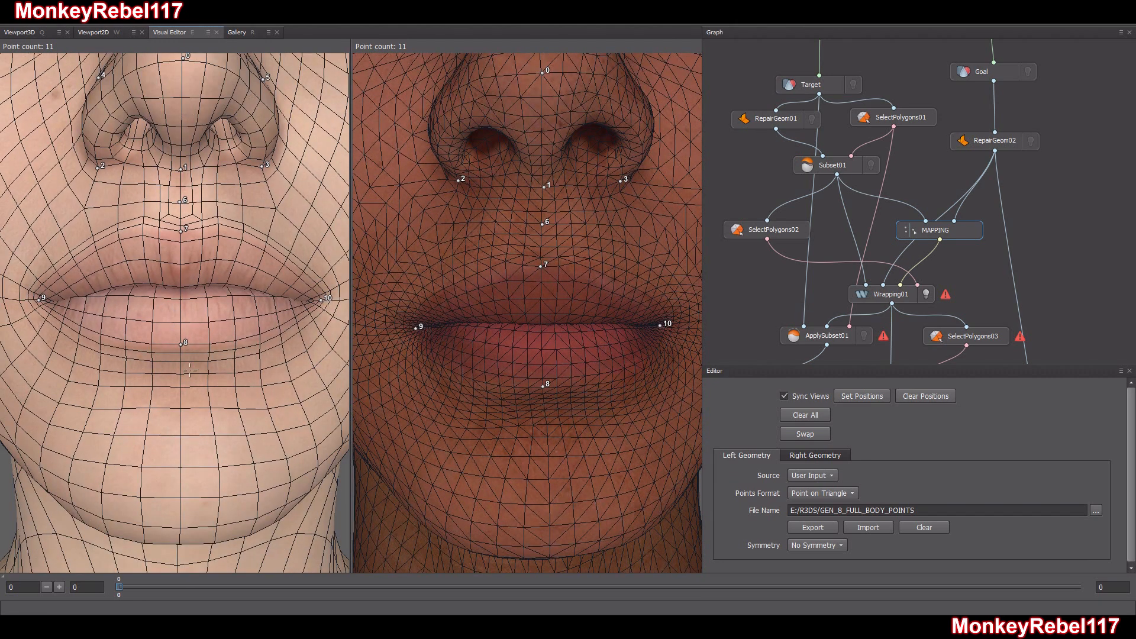
click(93, 242)
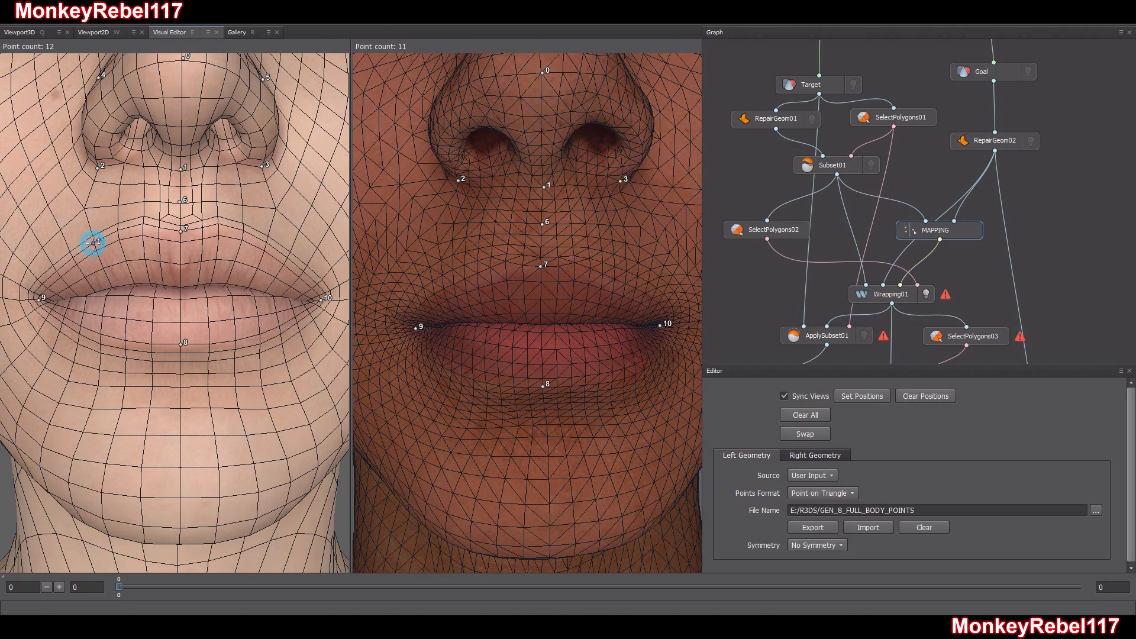
click(464, 278)
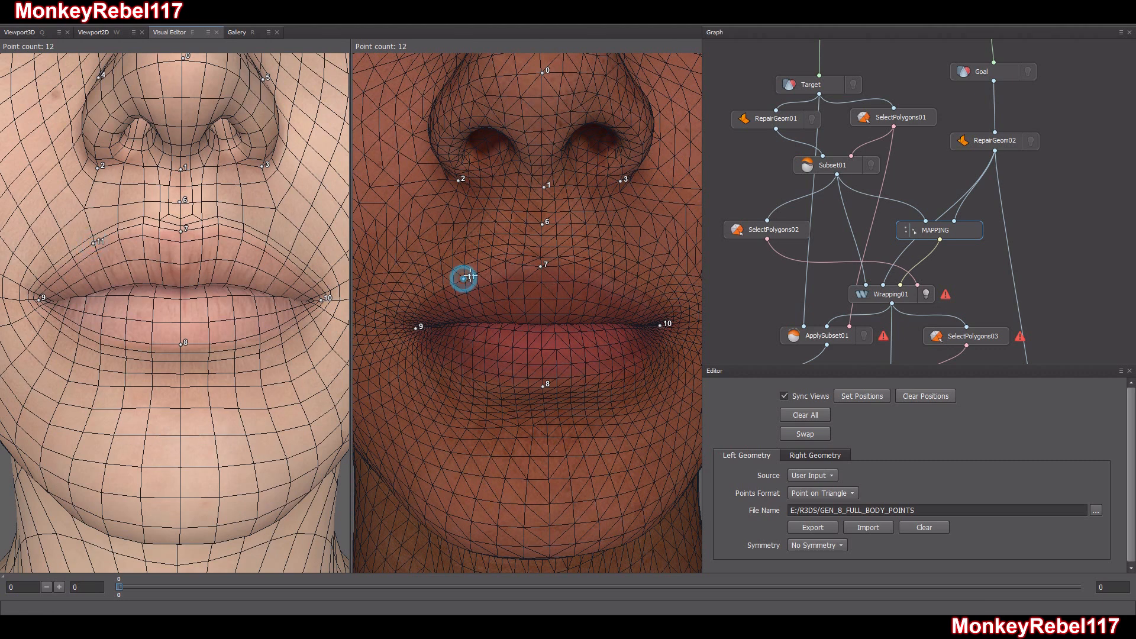
click(617, 279)
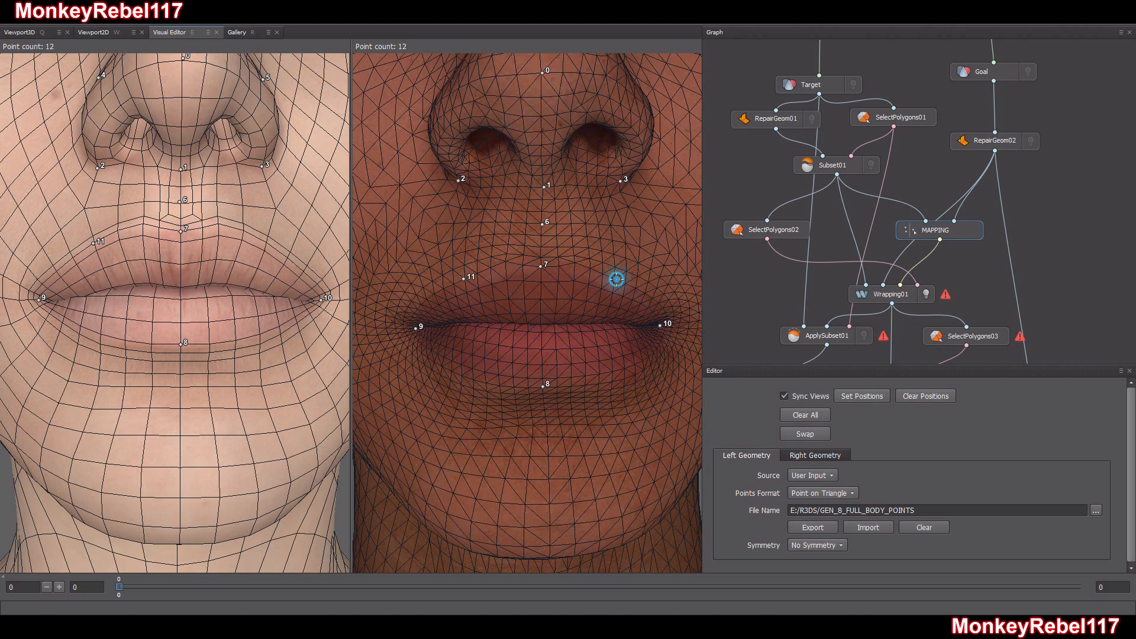
click(472, 368)
click(615, 369)
click(267, 241)
click(100, 332)
click(261, 332)
Place a point on each side of the Target head's face, on the cheek just in front of the ear
alt+drag(203, 369, 235, 368)
scroll(161, 372, down, 5)
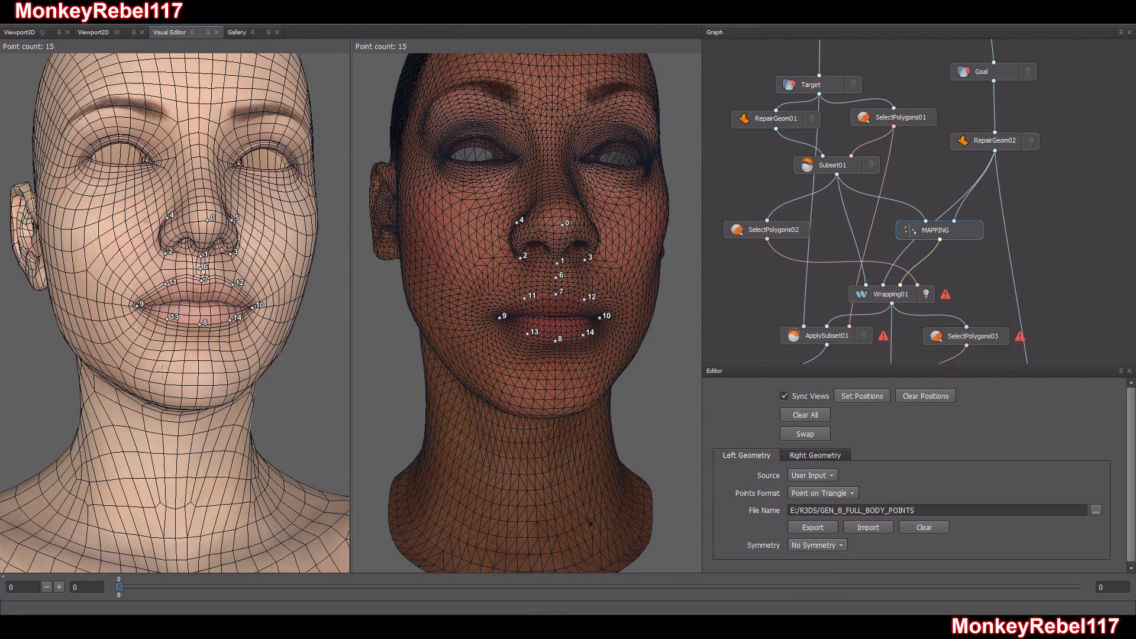
alt+drag(161, 372, 88, 379)
alt+middle_drag(56, 258, 66, 334)
alt+drag(64, 336, 104, 337)
click(89, 328)
alt+drag(220, 358, 185, 361)
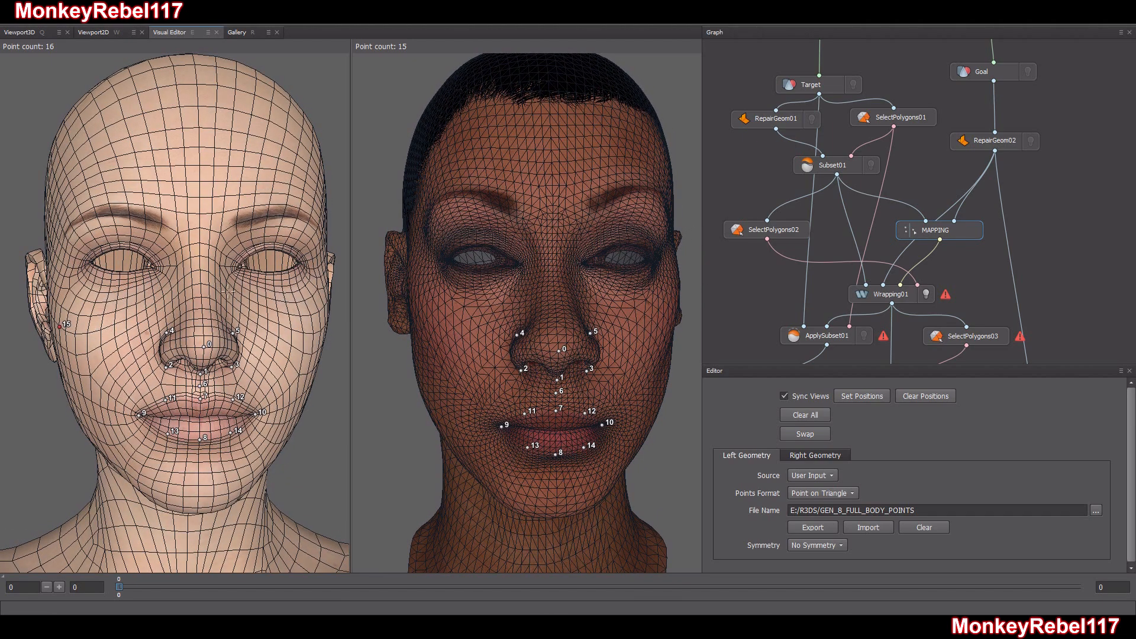
mouse_move(309, 333)
alt+mouse_down()
mouse_move(322, 331)
mouse_move(302, 330)
alt+mouse_up()
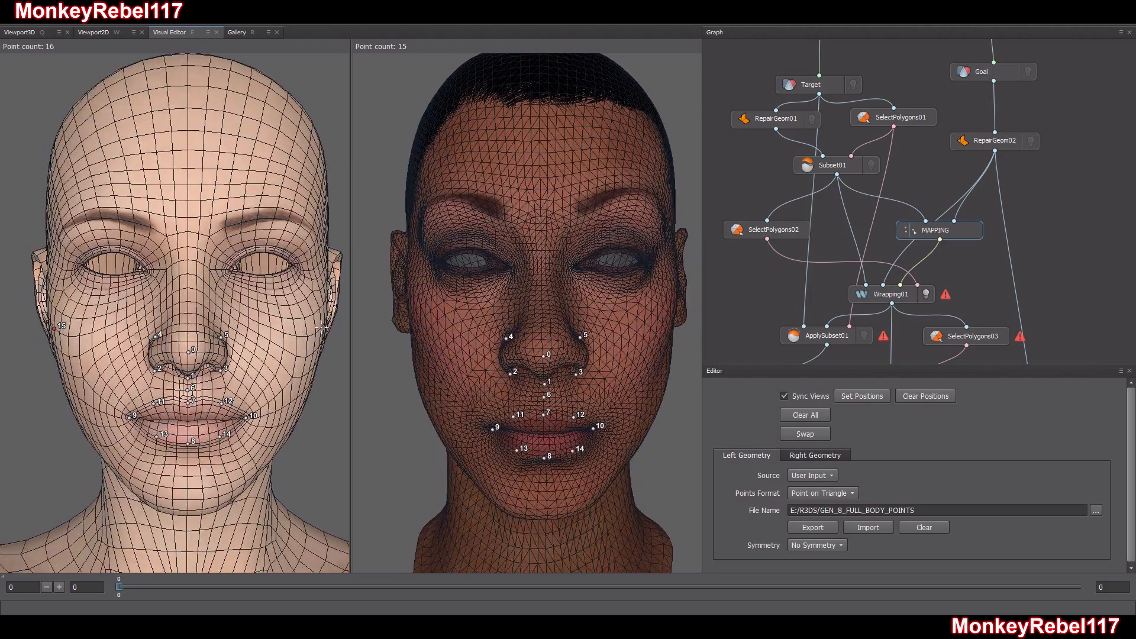
alt+drag(232, 368, 239, 373)
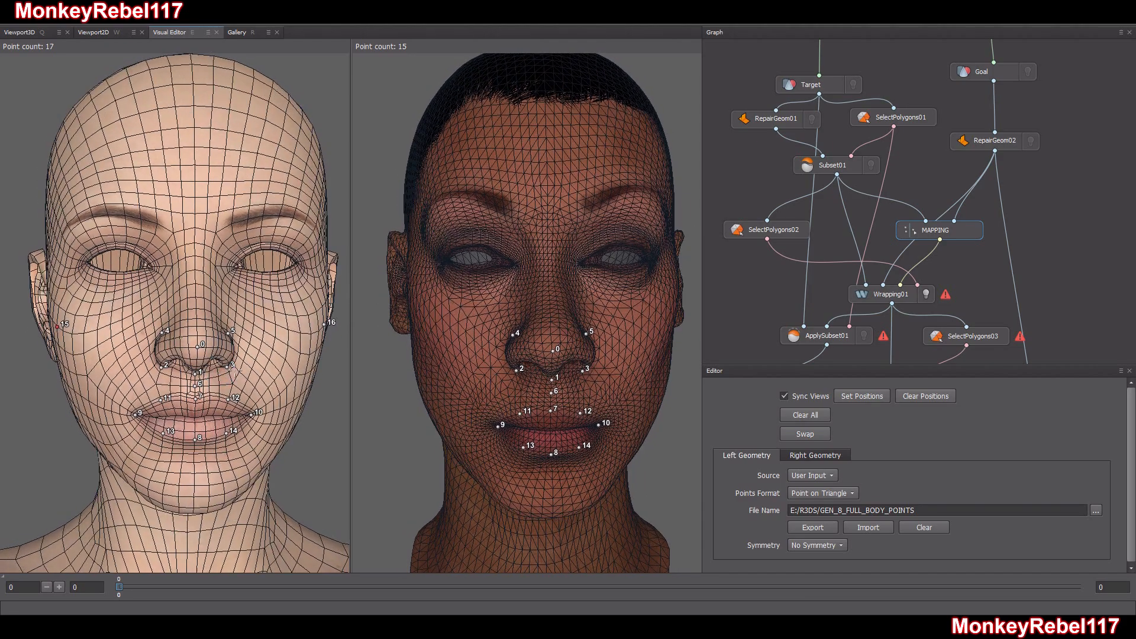
Place the two corresponding points on the Goal head's cheeks, just in front of each ear
alt+drag(530, 383, 530, 388)
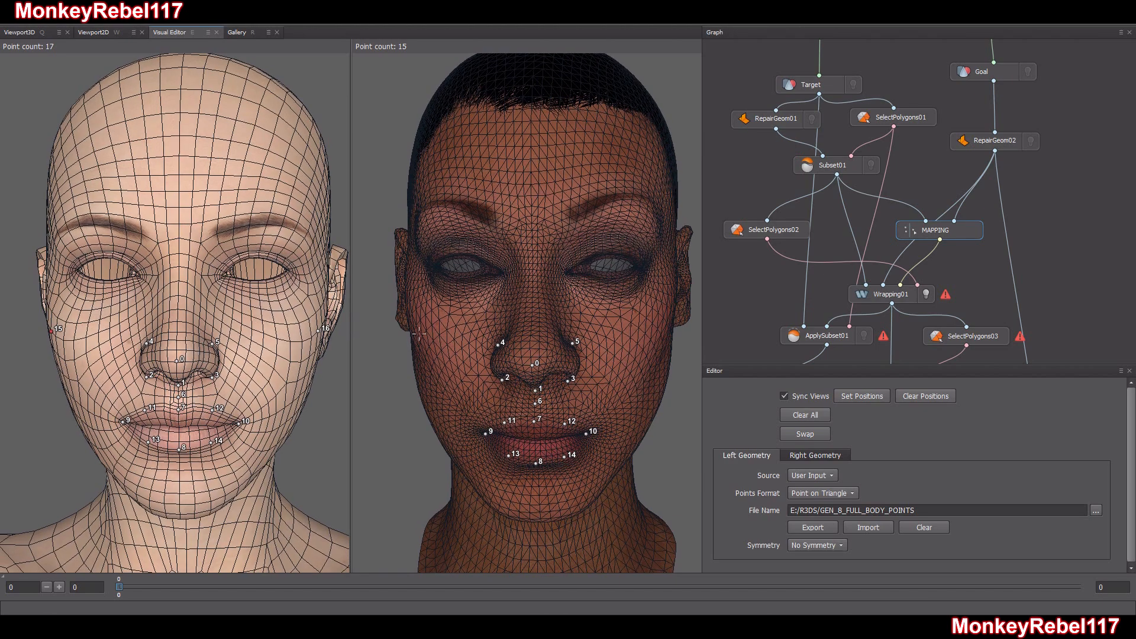
click(408, 314)
alt+drag(408, 313, 673, 349)
click(678, 297)
alt+drag(677, 298, 629, 357)
scroll(629, 358, up, 2)
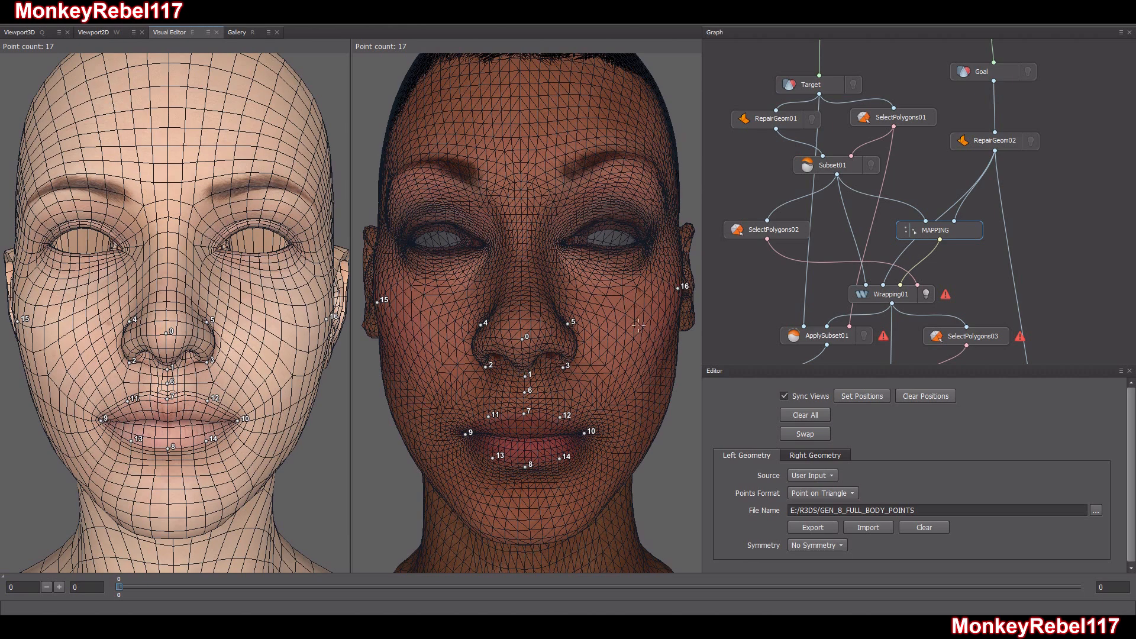
alt+drag(677, 302, 603, 344)
Place a matching point on the front centre of the chin on the Goal and Target heads
scroll(603, 343, down, 2)
scroll(594, 347, down, 2)
scroll(674, 319, up, 3)
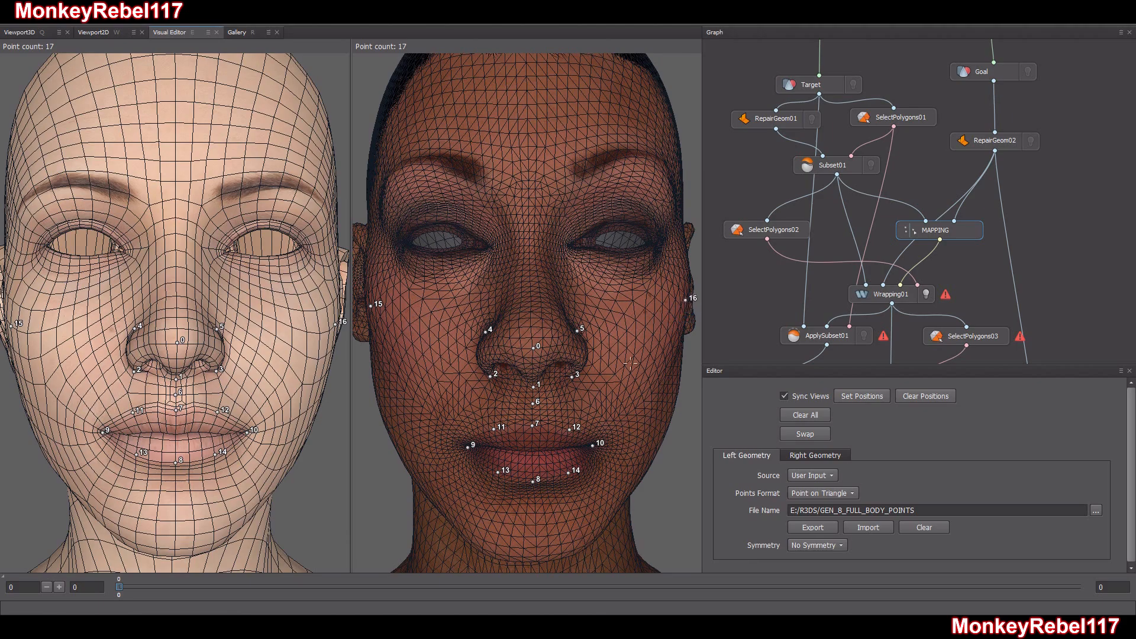
scroll(687, 309, down, 3)
alt+drag(568, 376, 568, 388)
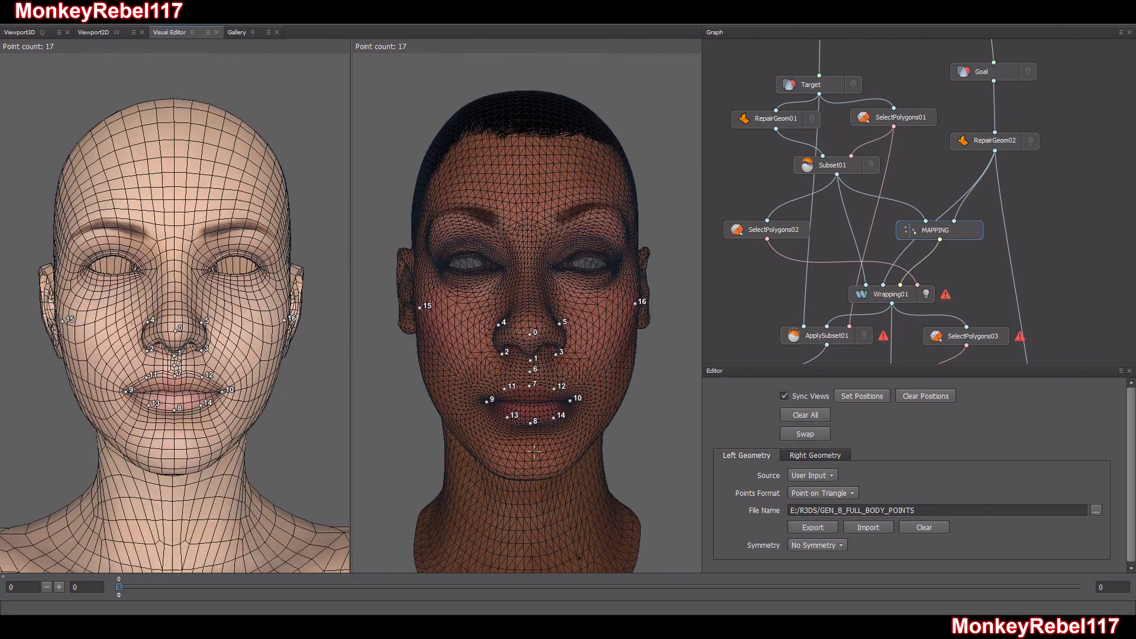
scroll(530, 352, up, 5)
click(531, 360)
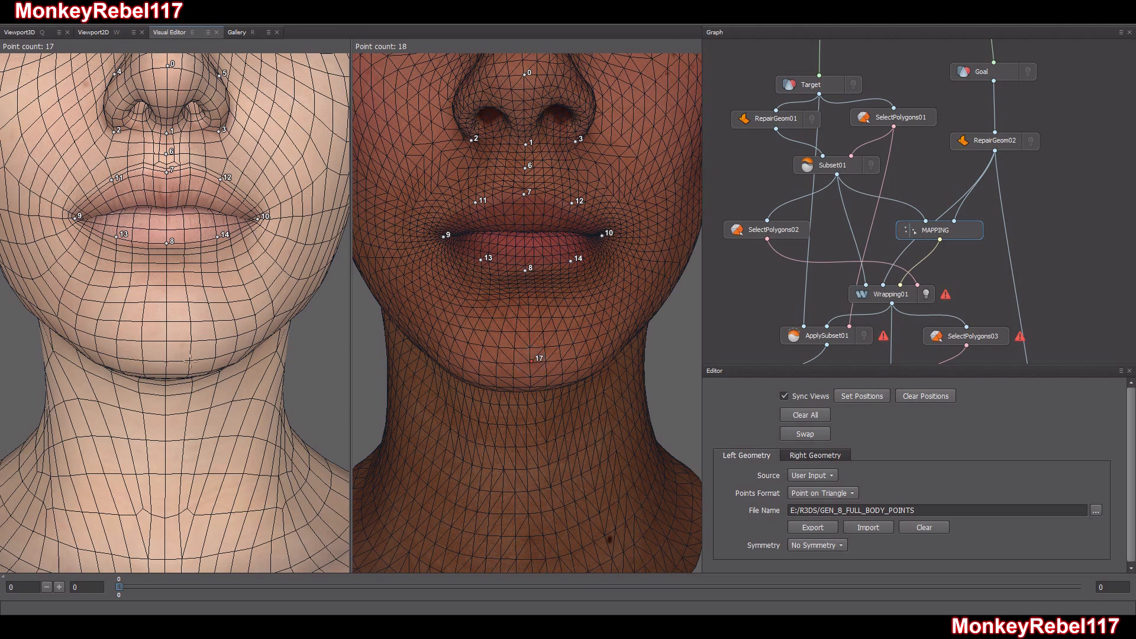
click(165, 339)
Add a matching point on both heads at the centreline where the underside of the chin meets the neck
alt+drag(490, 387, 492, 340)
click(519, 345)
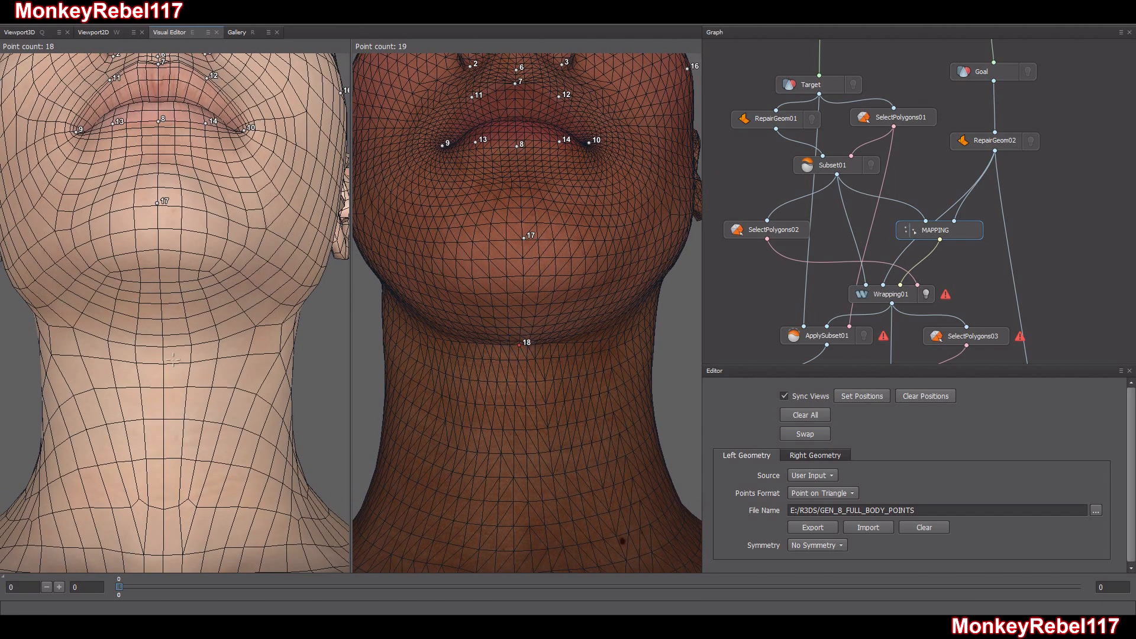
alt+middle_drag(520, 442, 529, 357)
alt+drag(529, 356, 531, 397)
Place a matching point at the model's right jaw angle, below the ear, on the Target and Goal heads
alt+drag(437, 373, 586, 318)
scroll(583, 382, down, 5)
scroll(578, 380, up, 2)
scroll(581, 322, up, 3)
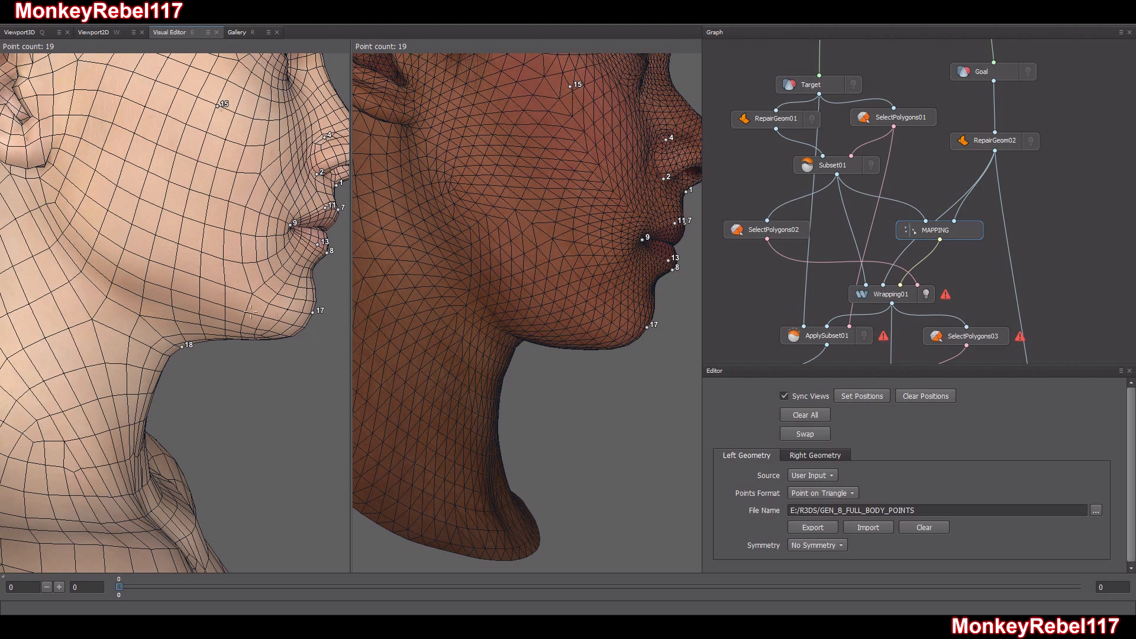
click(117, 266)
click(505, 268)
Place a matching point at the model's left jaw angle on the Goal and Target heads
scroll(614, 314, down, 3)
middle_drag(600, 302, 601, 342)
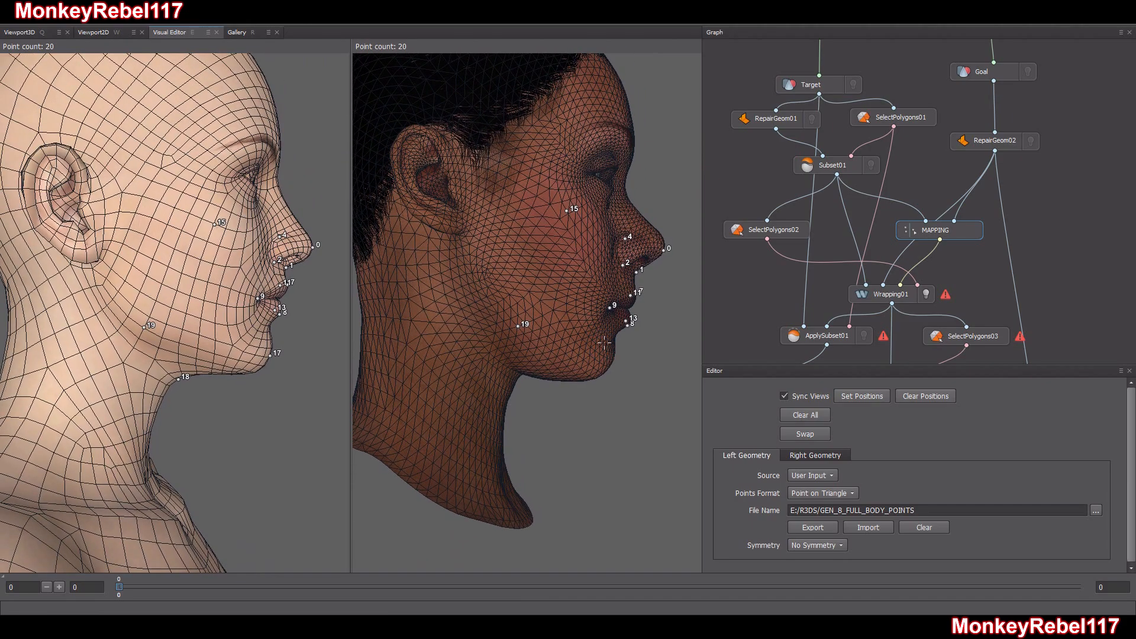
drag(604, 342, 442, 254)
scroll(548, 277, up, 5)
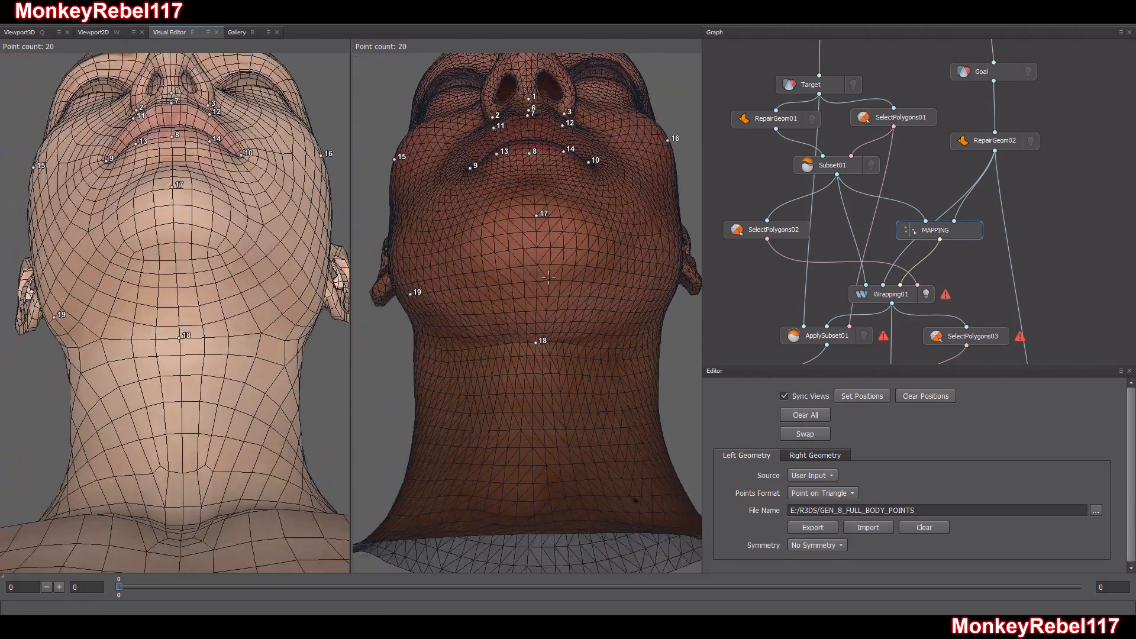
click(657, 288)
click(301, 300)
drag(309, 346, 304, 324)
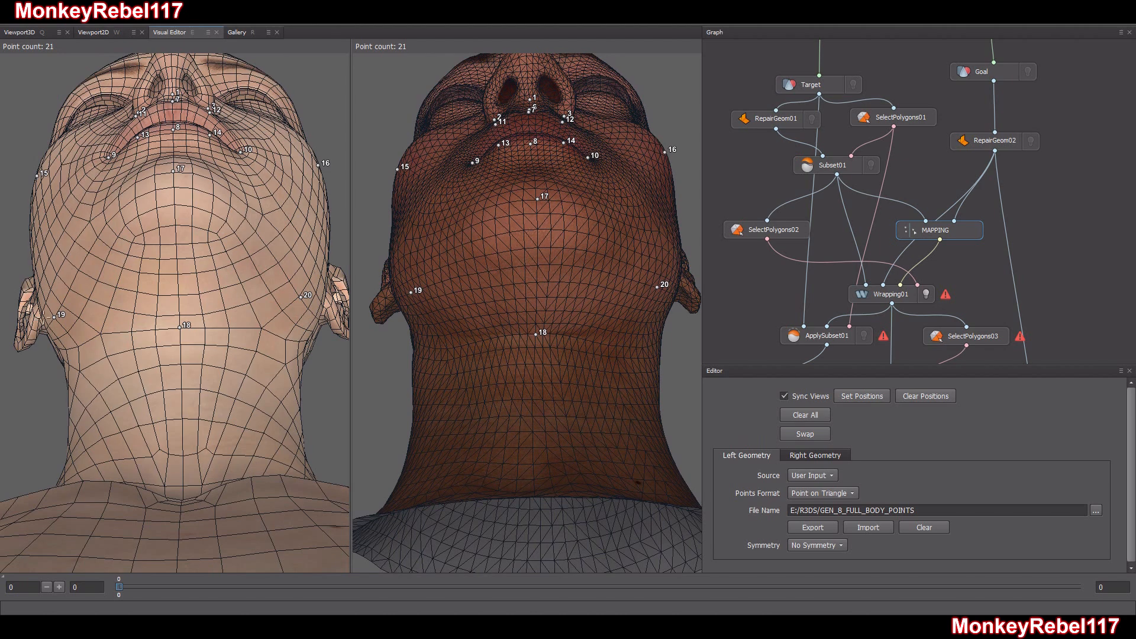
drag(268, 320, 103, 329)
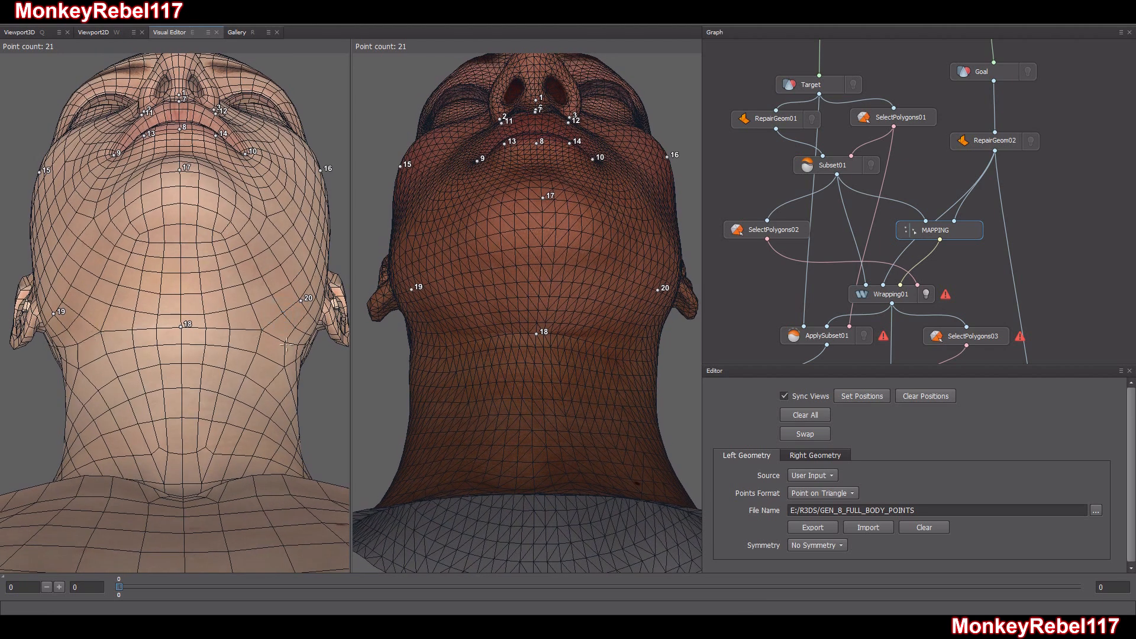
click(301, 301)
Add matching points at the left and right earlobes on both the Target and Goal heads
mouse_move(302, 333)
mouse_down()
mouse_move(323, 409)
mouse_move(242, 423)
mouse_move(269, 337)
mouse_move(251, 408)
mouse_move(144, 423)
mouse_up()
middle_drag(528, 220, 497, 353)
drag(497, 353, 514, 343)
scroll(548, 312, down, 3)
click(575, 271)
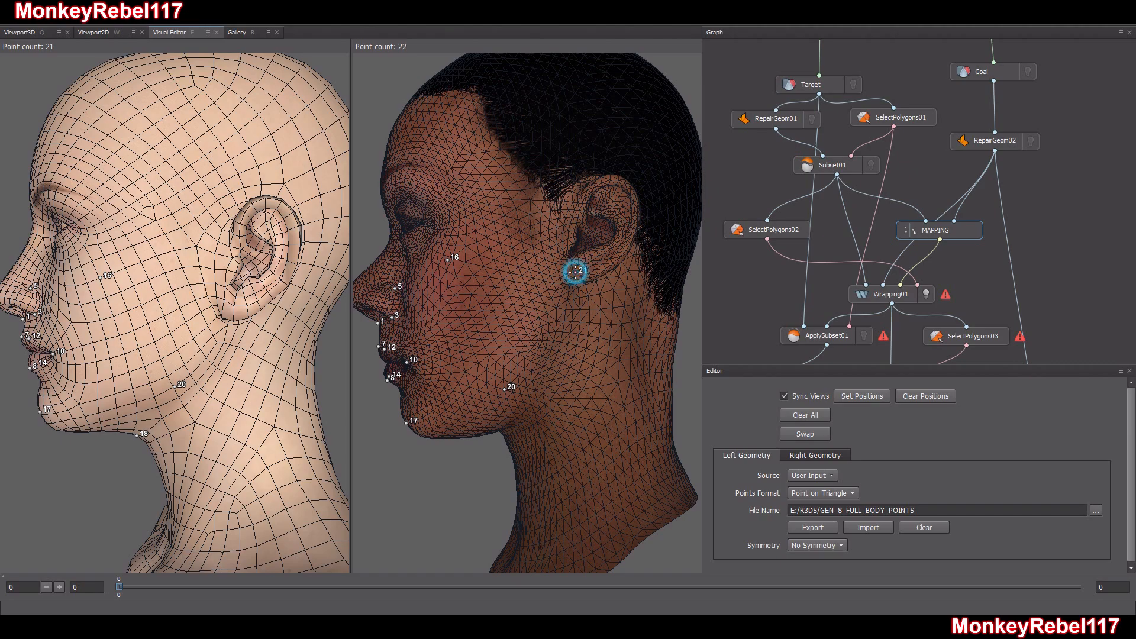
click(232, 305)
drag(164, 338, 427, 341)
click(38, 311)
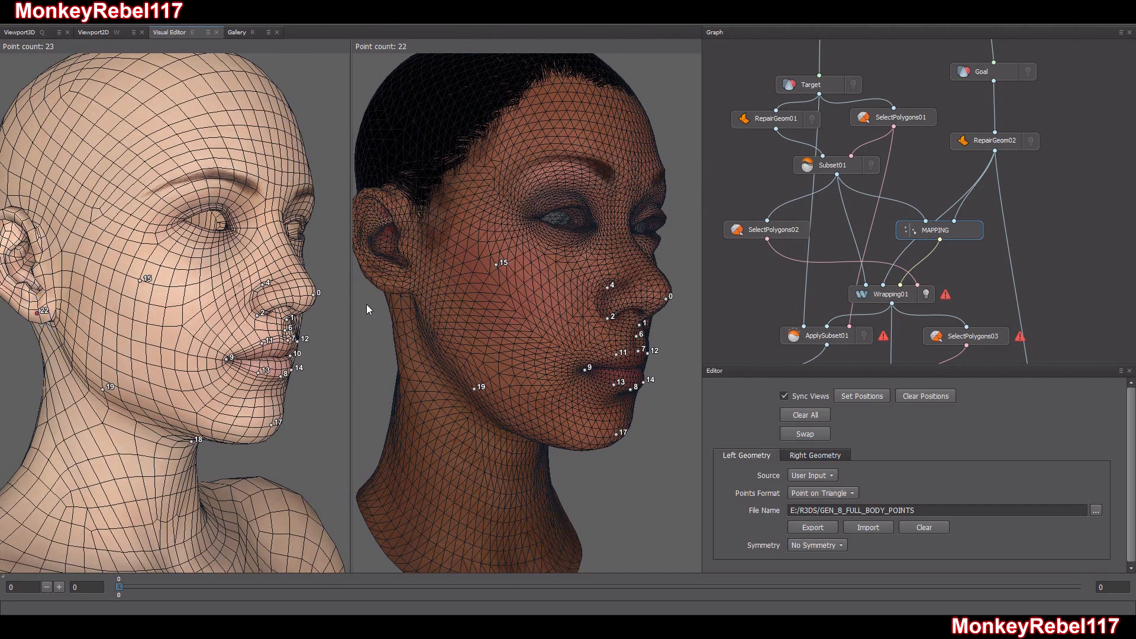
click(399, 282)
drag(399, 282, 463, 286)
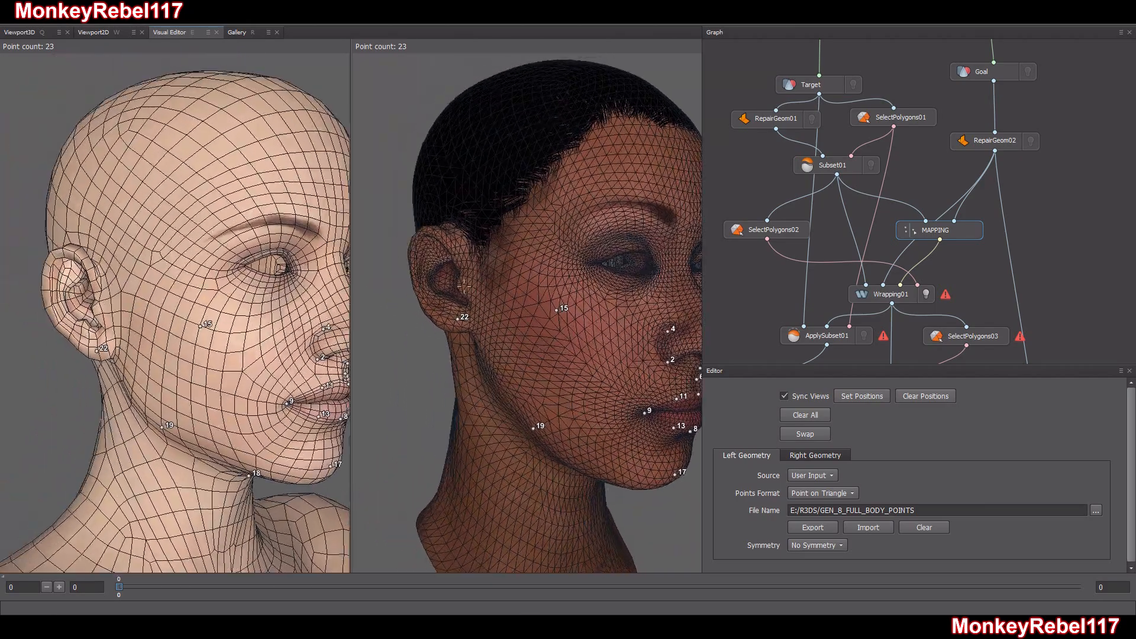
Place matching points on the upper part of both ears on the Target and Goal heads
click(429, 249)
drag(649, 288, 489, 297)
drag(631, 267, 560, 261)
click(567, 248)
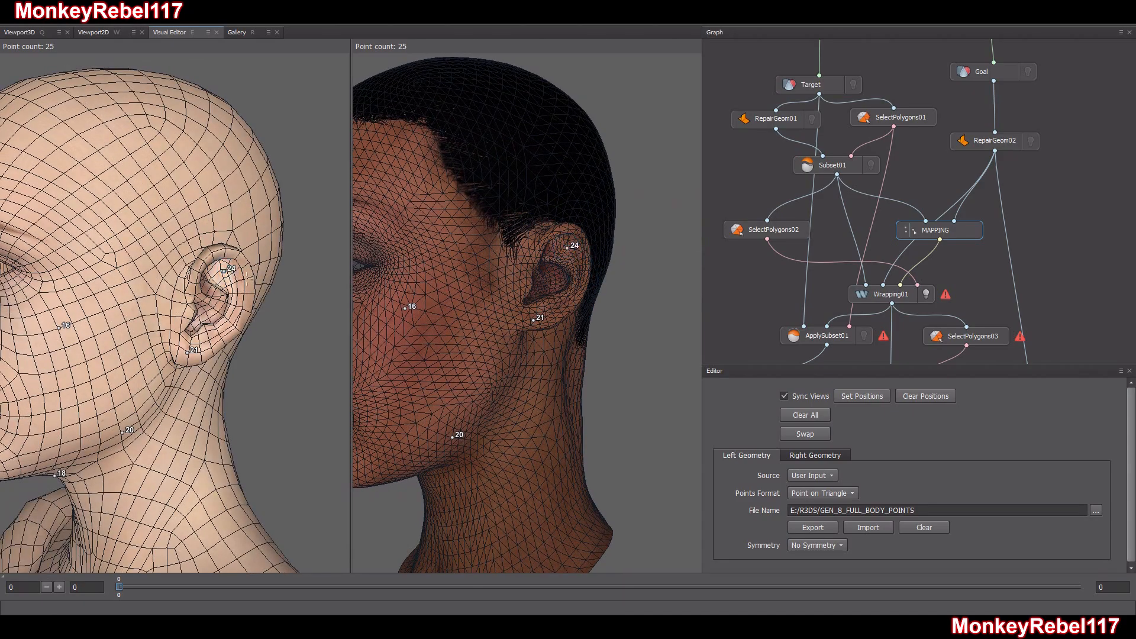
Add matching points on both heads at the centre of the nape hairline and at the front base of the neck
drag(254, 293, 708, 283)
click(564, 366)
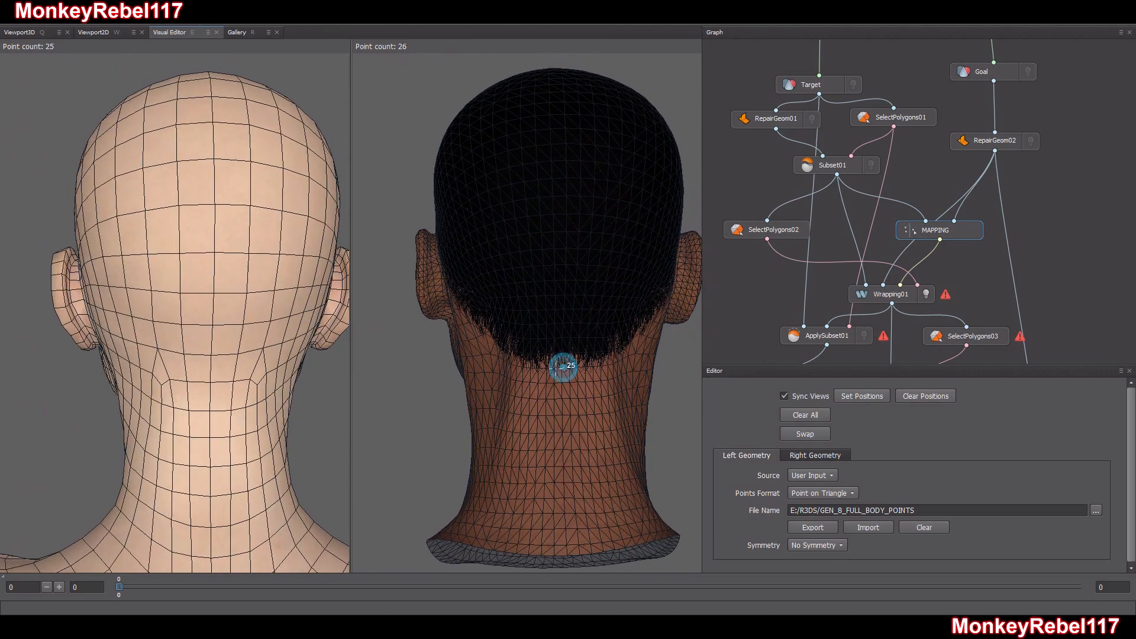
click(208, 380)
scroll(217, 361, up, 5)
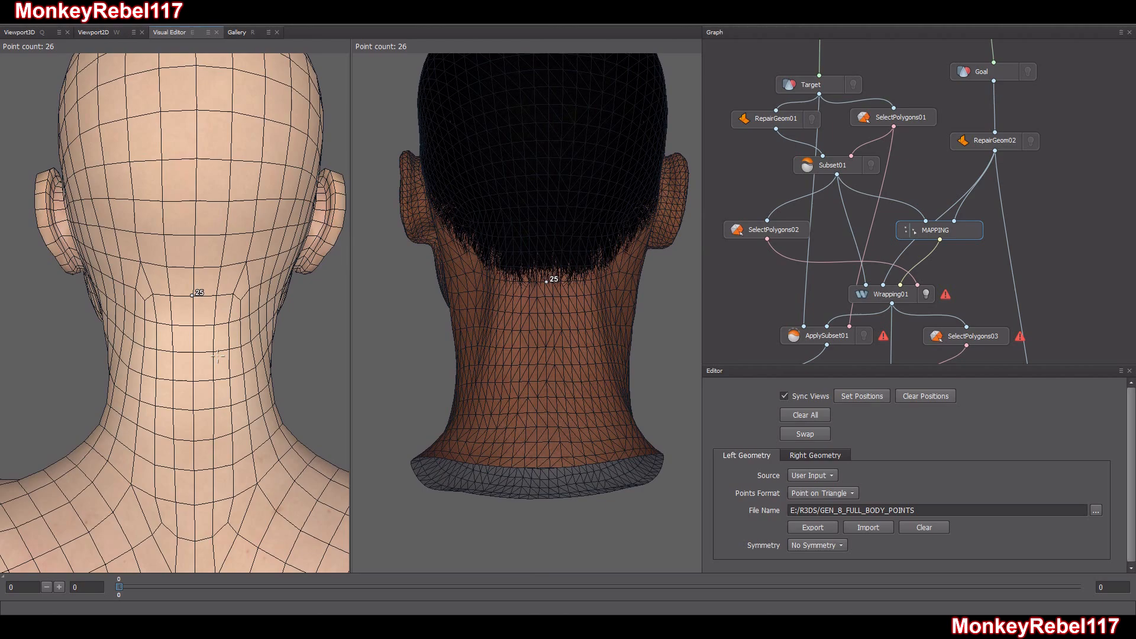
drag(217, 355, 574, 325)
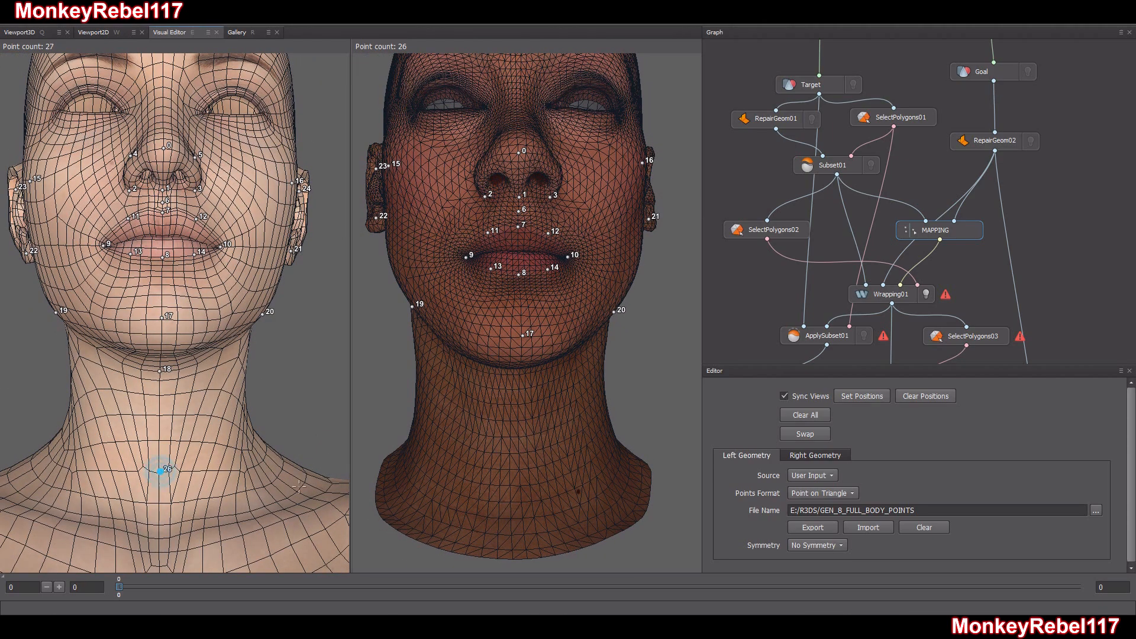
click(517, 469)
Place matching points on the right and left sides of the neck on the Target and Goal heads
drag(516, 469, 593, 430)
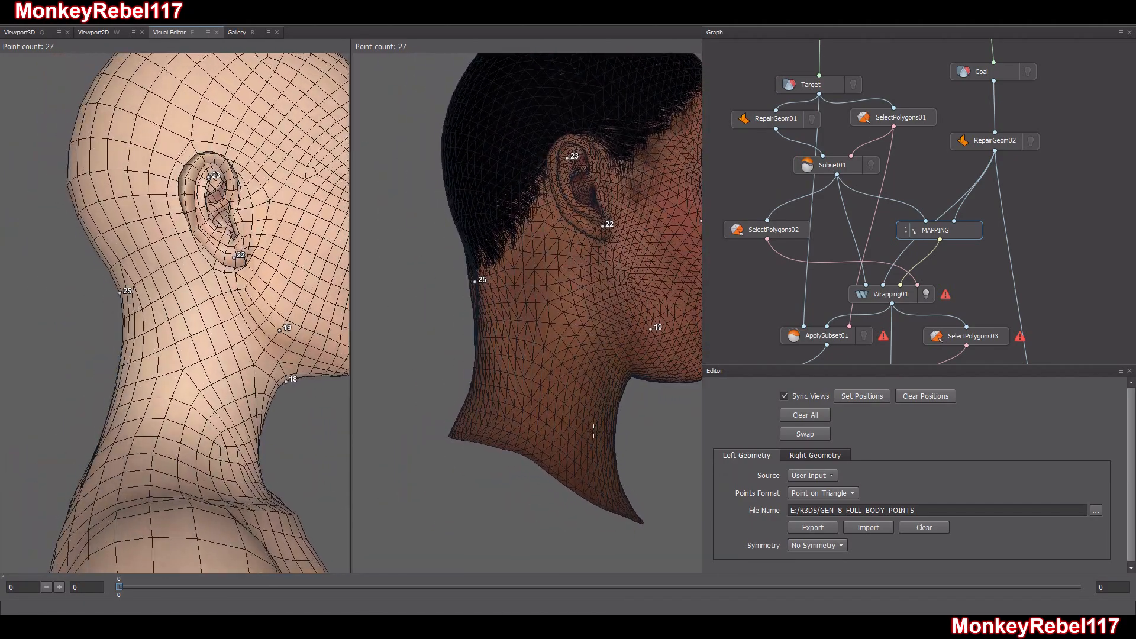
click(540, 399)
drag(217, 443, 22, 435)
alt+drag(178, 417, 155, 413)
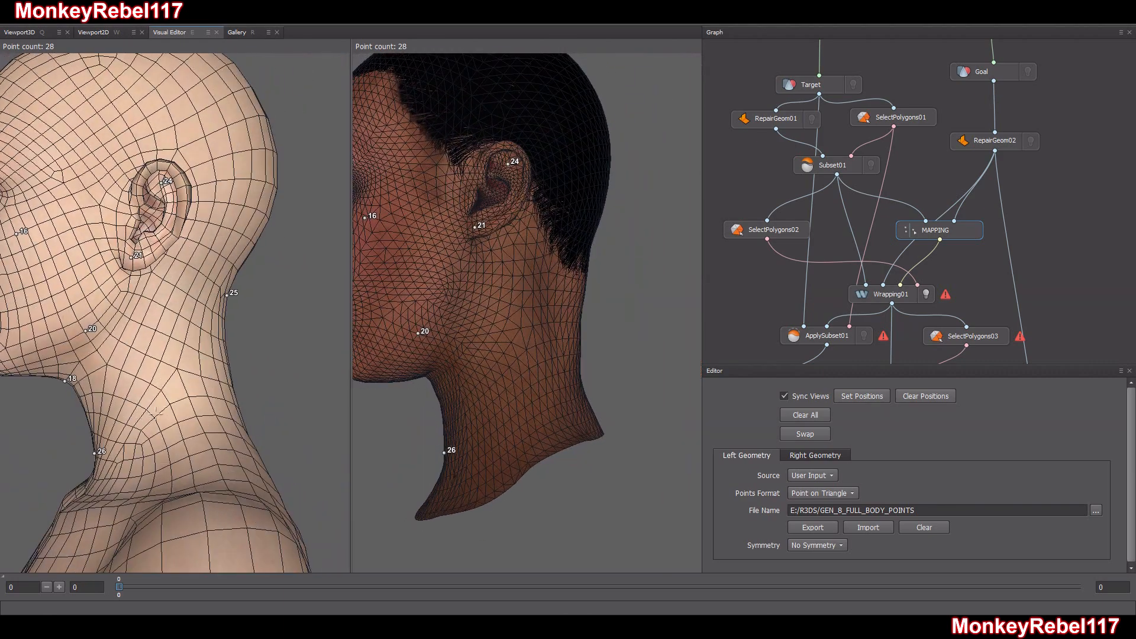
alt+drag(225, 419, 214, 417)
alt+drag(499, 399, 546, 406)
click(534, 392)
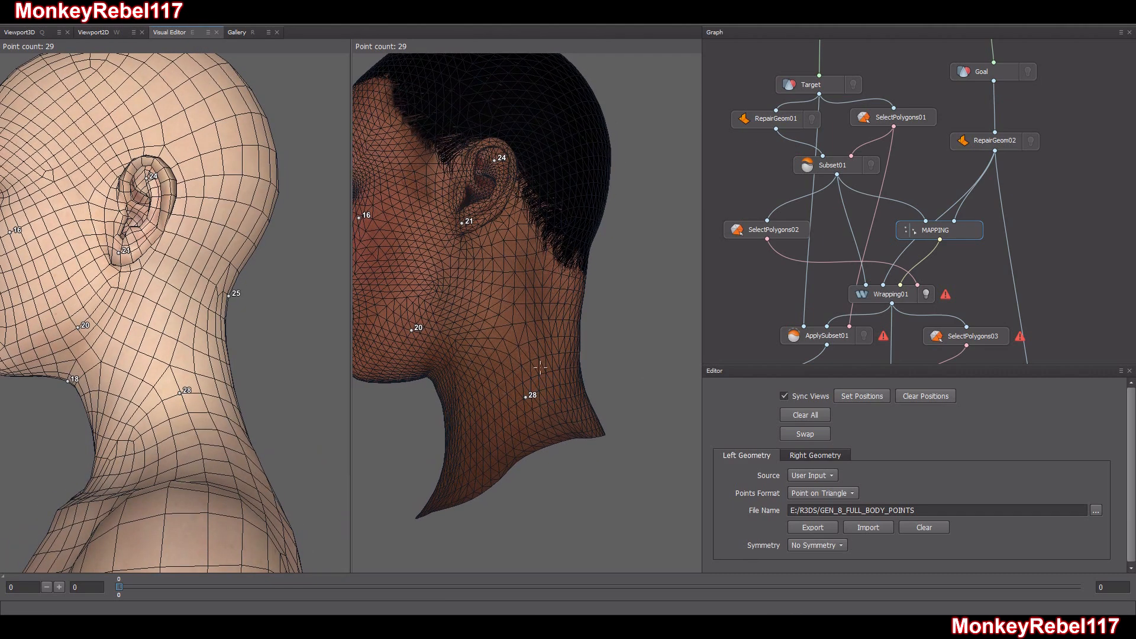
Add a matching point on both heads at the centre of the back of the neck, below the nape point
mouse_move(529, 171)
alt+mouse_down()
mouse_move(527, 203)
mouse_move(515, 183)
alt+mouse_up()
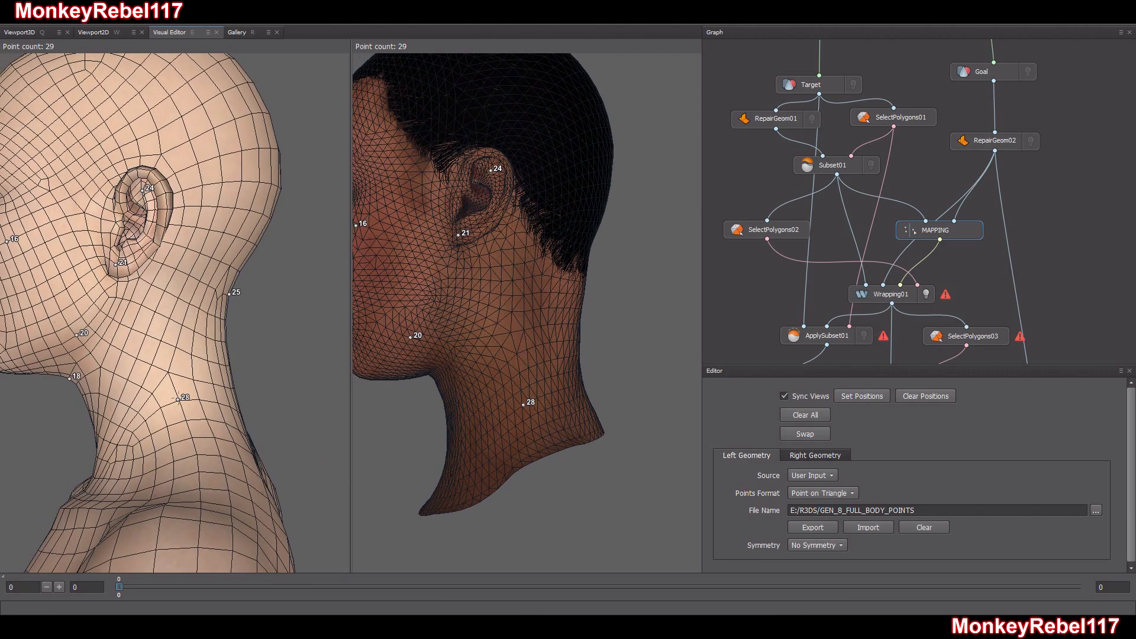
alt+drag(474, 299, 491, 328)
alt+drag(286, 408, 189, 395)
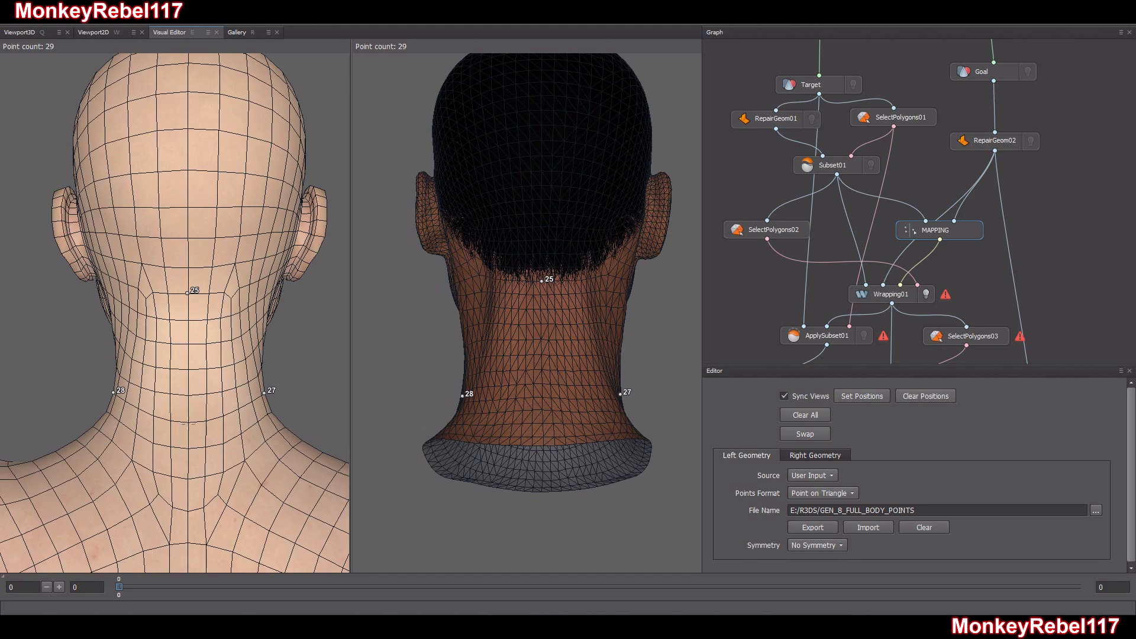
mouse_move(546, 408)
alt+mouse_down()
mouse_move(630, 411)
mouse_move(549, 392)
alt+mouse_up()
click(544, 398)
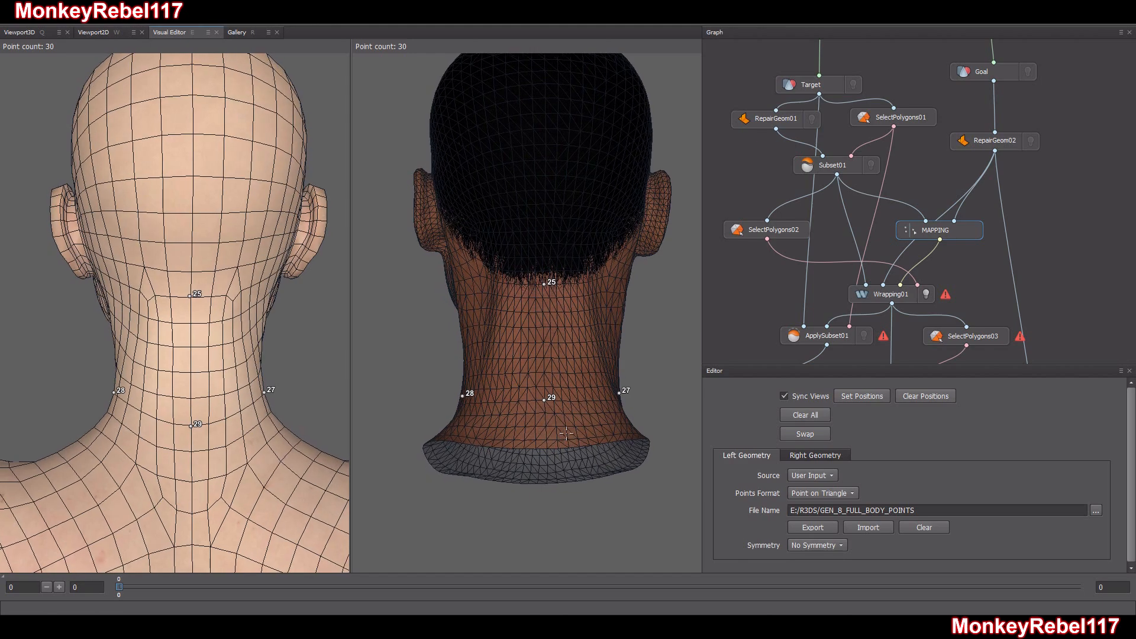
Place a matching point at the top centre of the forehead, level with the hairline, on both heads
alt+drag(530, 233, 672, 258)
alt+drag(519, 274, 632, 258)
alt+middle_drag(519, 274, 550, 331)
alt+drag(551, 304, 553, 195)
click(530, 121)
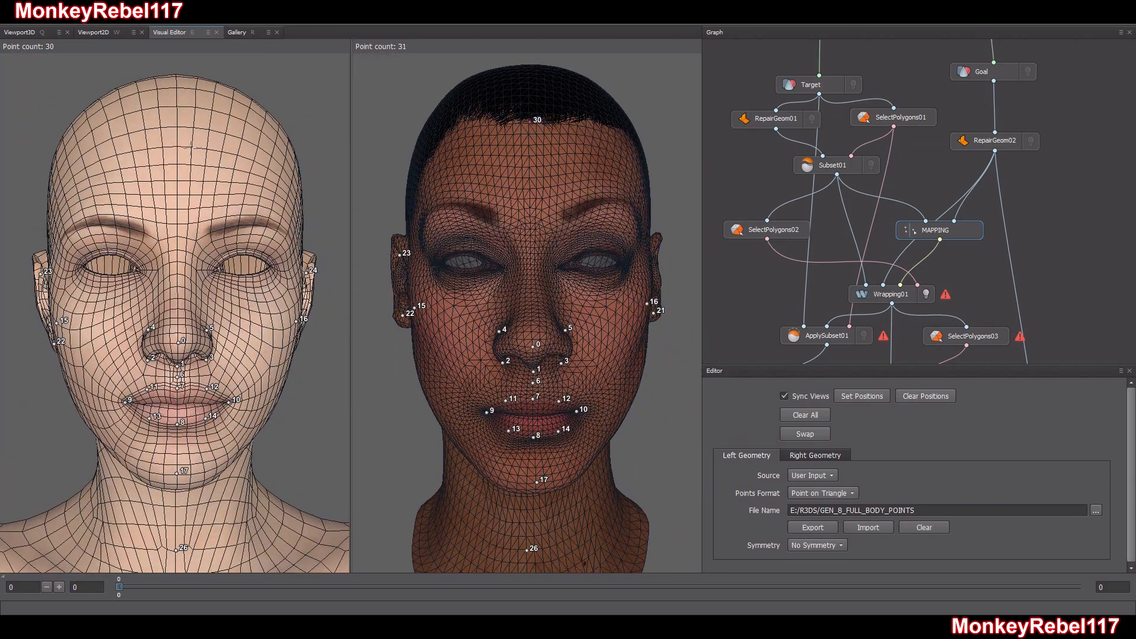
click(176, 124)
Place a matching point on the bridge of the nose between the eyes on the Goal and Target heads
mouse_move(547, 300)
alt+mouse_down()
mouse_move(561, 298)
mouse_move(537, 298)
alt+mouse_up()
scroll(516, 268, up, 5)
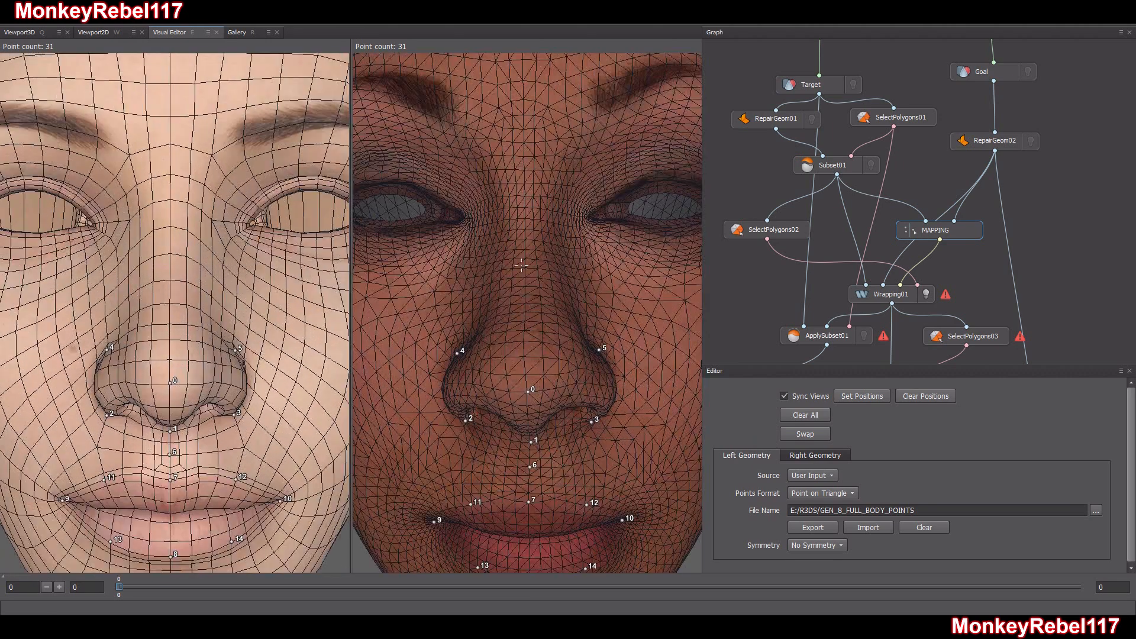
click(554, 192)
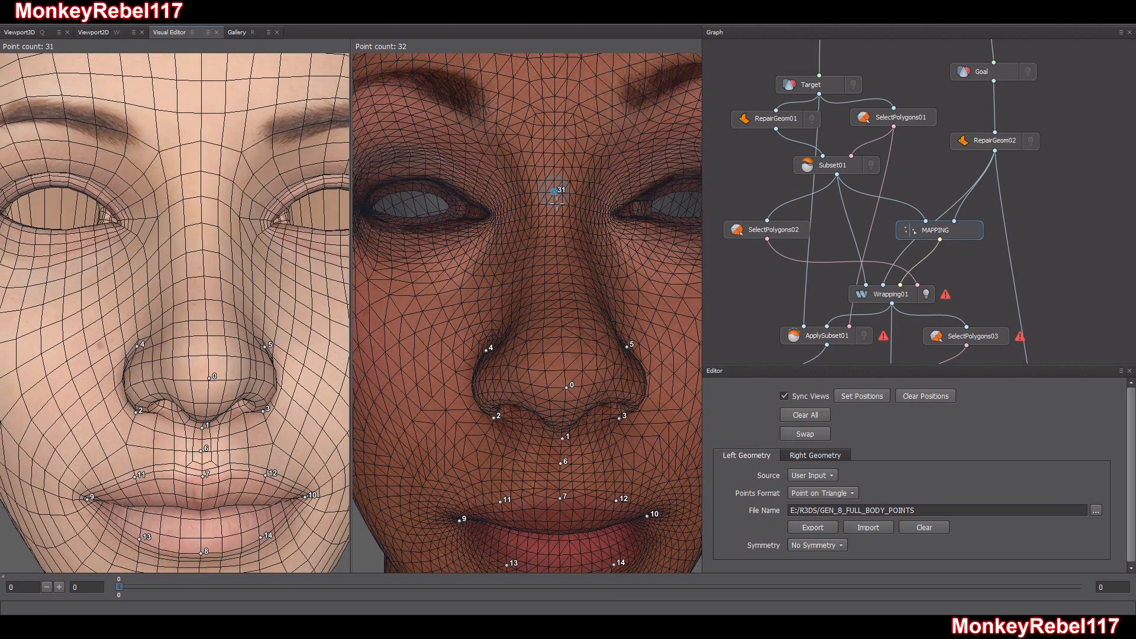
click(201, 196)
Mark the Target head's right eyebrow with points at its inner end, middle and outer tip
scroll(230, 238, down, 4)
alt+drag(196, 241, 236, 239)
scroll(233, 239, up, 6)
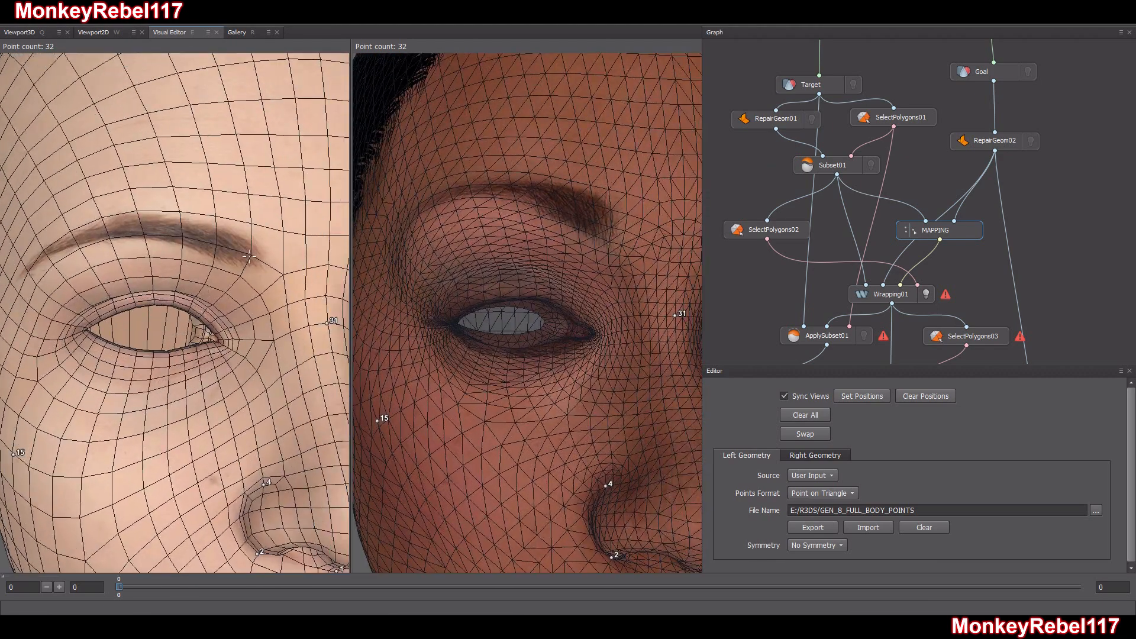
click(249, 256)
click(134, 226)
click(21, 277)
Place the corresponding points along the Goal head's right eyebrow, starting from its inner end
click(609, 229)
click(509, 185)
drag(510, 185, 592, 232)
click(652, 209)
scroll(592, 231, up, 2)
Place a point at the inner end of the Goal head's left eyebrow
click(507, 250)
drag(507, 251, 522, 226)
scroll(496, 223, down, 2)
scroll(304, 239, up, 1)
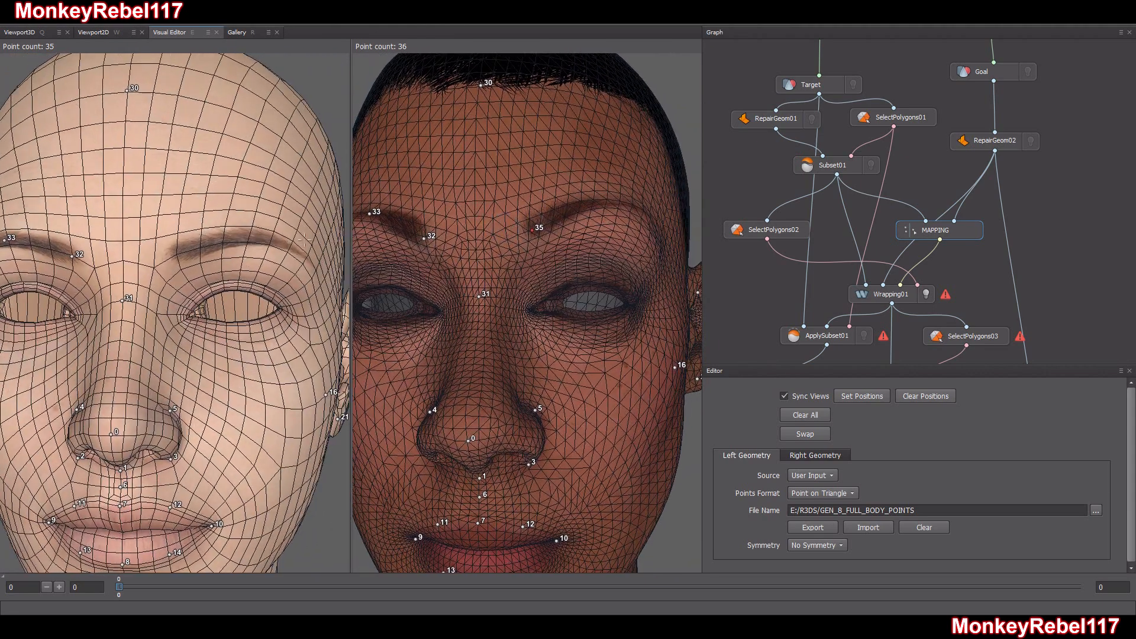
Place points at the middle and outer tip of the Target head's left eyebrow
click(251, 236)
drag(252, 235, 250, 280)
click(203, 272)
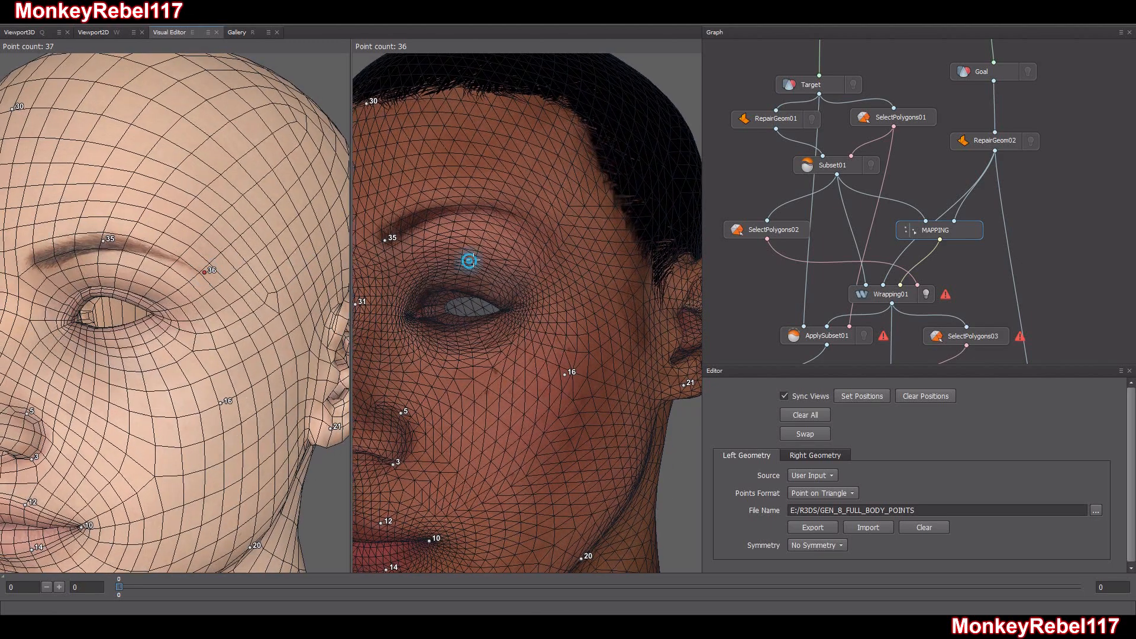
Place the corresponding points at the middle and outer tip of the Goal head's left eyebrow
drag(452, 257, 497, 255)
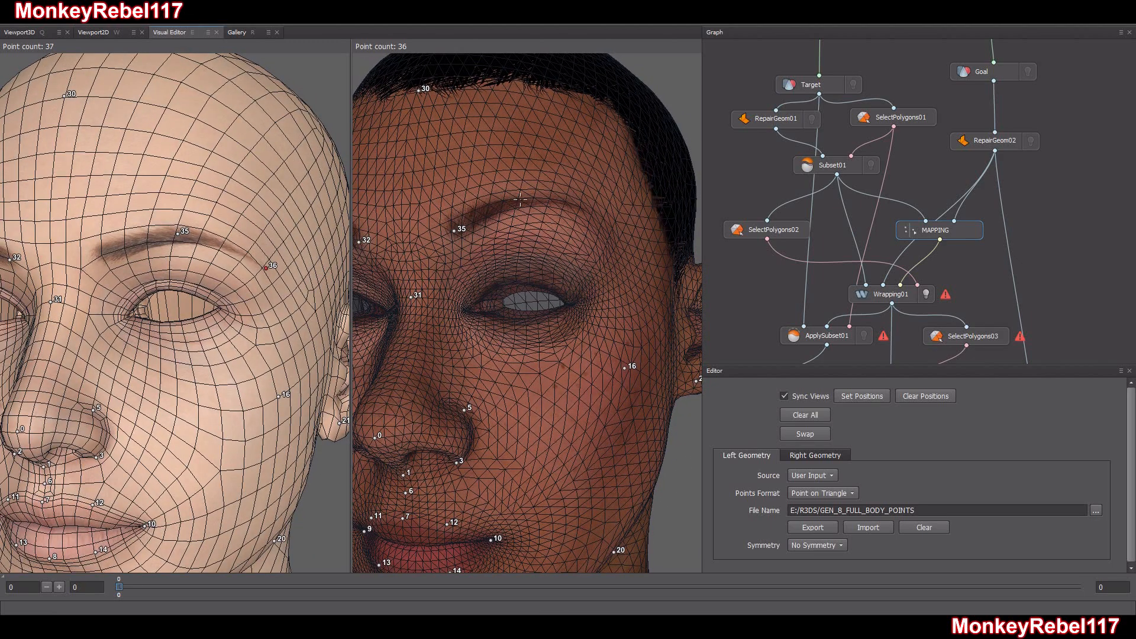
click(578, 225)
scroll(532, 178, up, 5)
click(527, 169)
scroll(520, 241, down, 5)
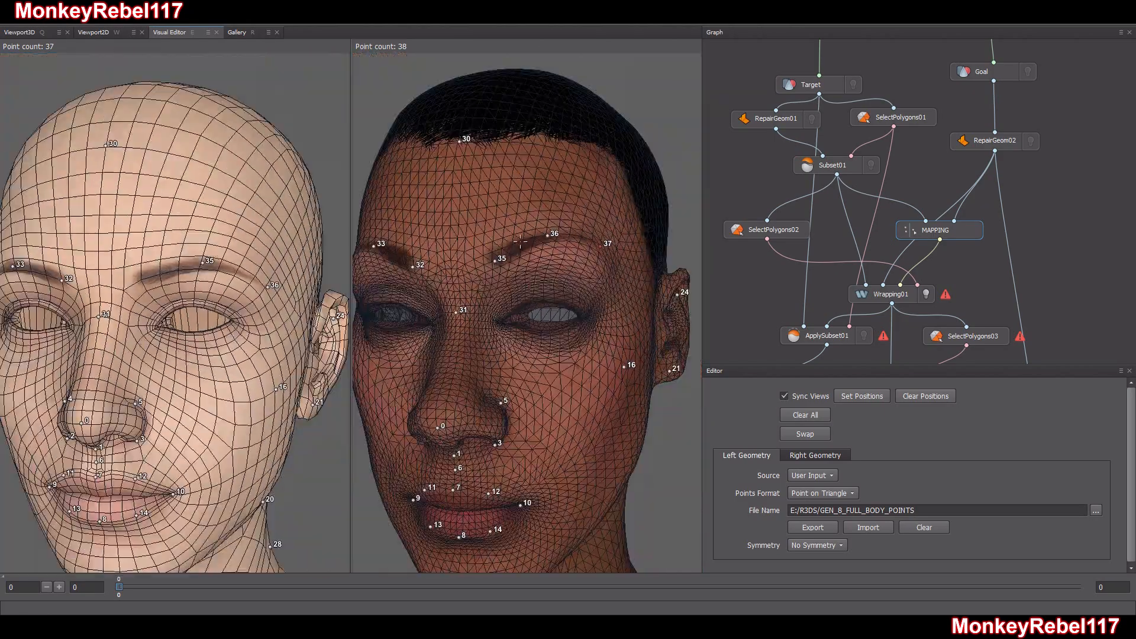
drag(519, 241, 565, 245)
scroll(538, 228, up, 5)
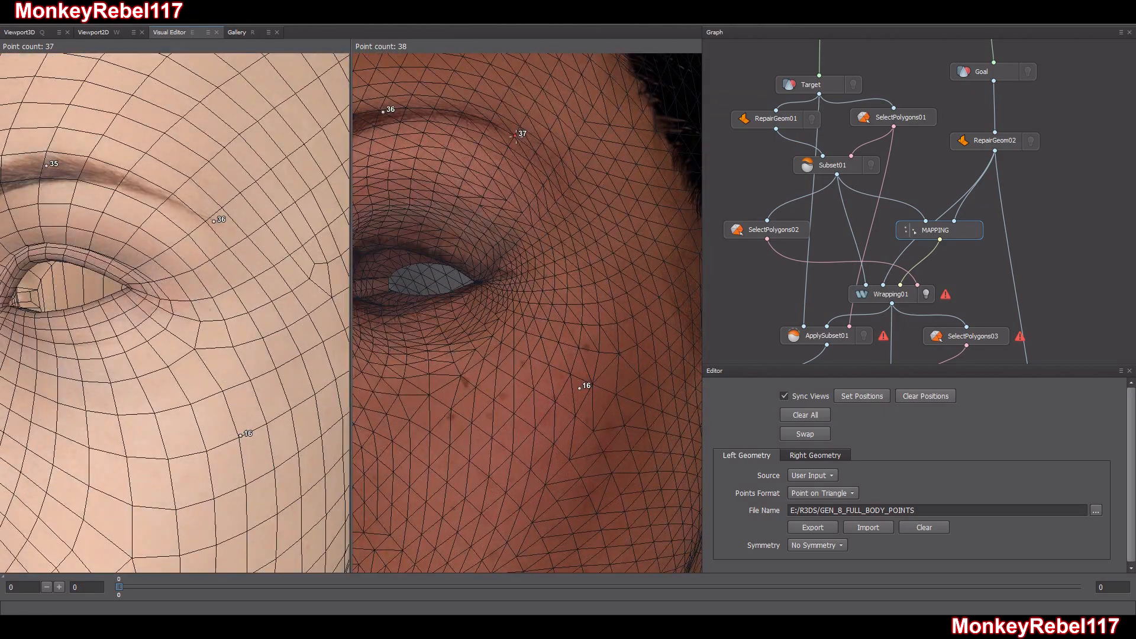
Examine the placed eyebrow and face points on both heads from the front and the sides
scroll(556, 194, down, 5)
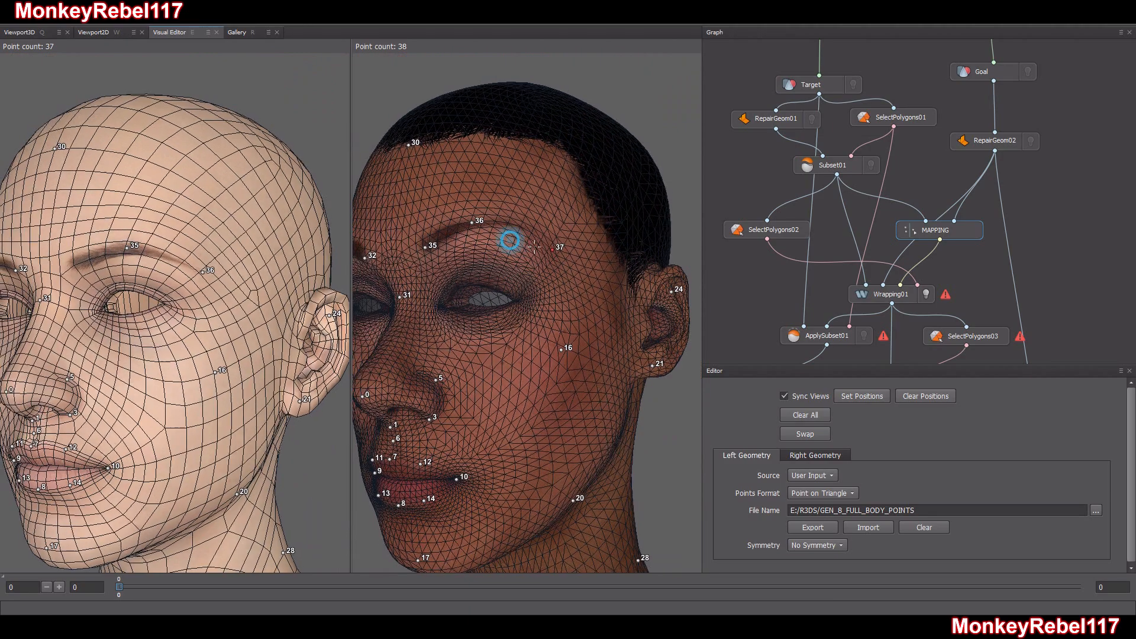
drag(499, 241, 575, 239)
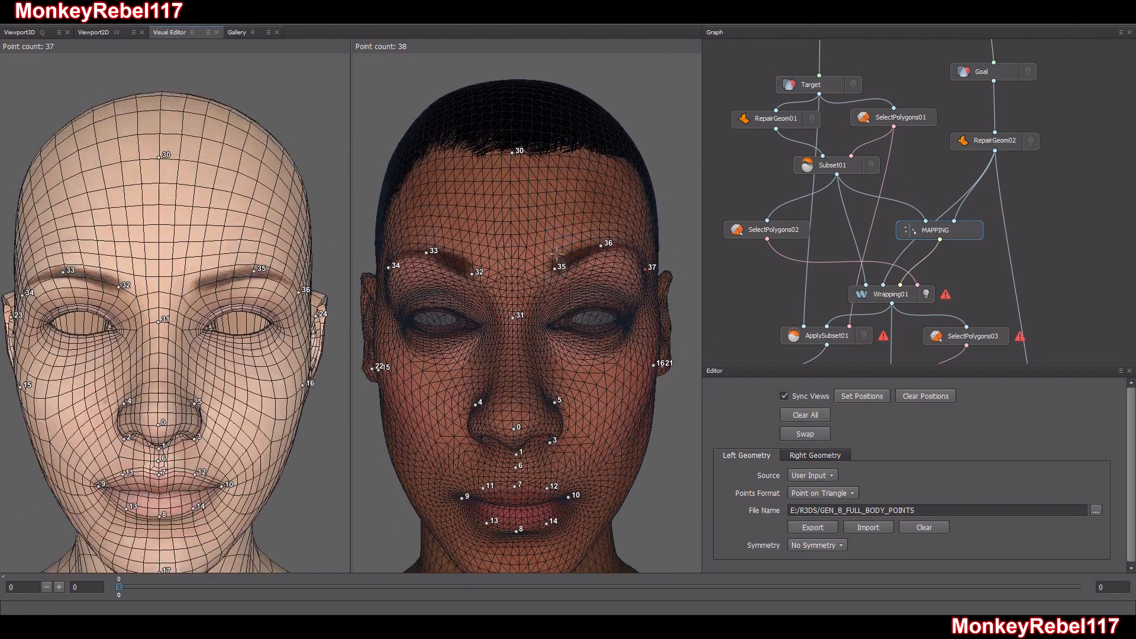
drag(557, 253, 520, 249)
scroll(548, 220, up, 5)
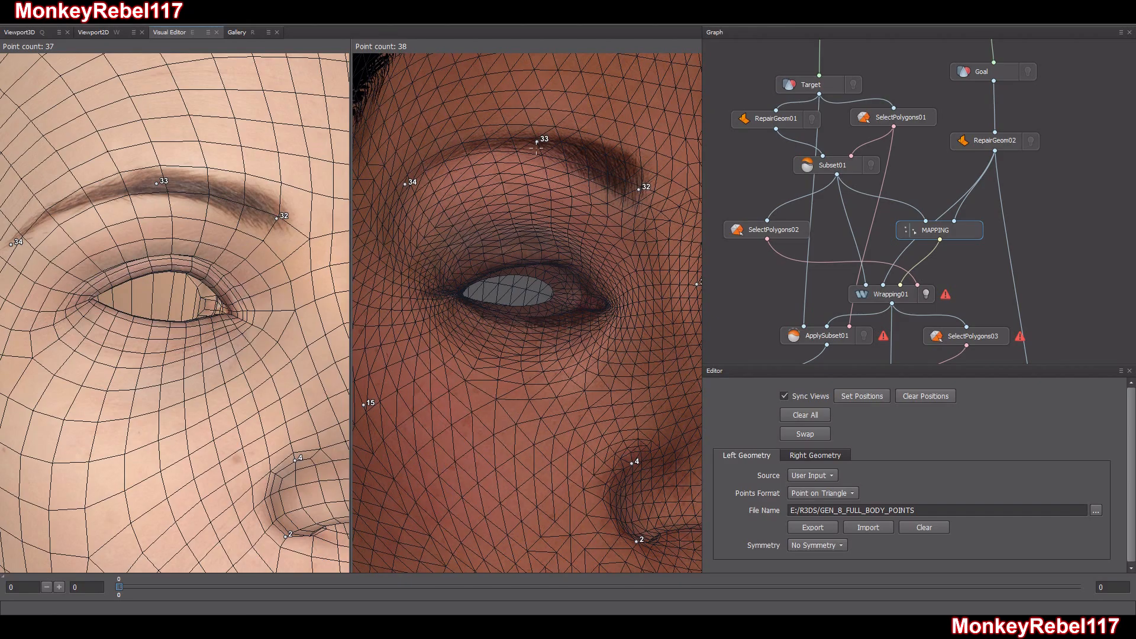
scroll(562, 194, down, 5)
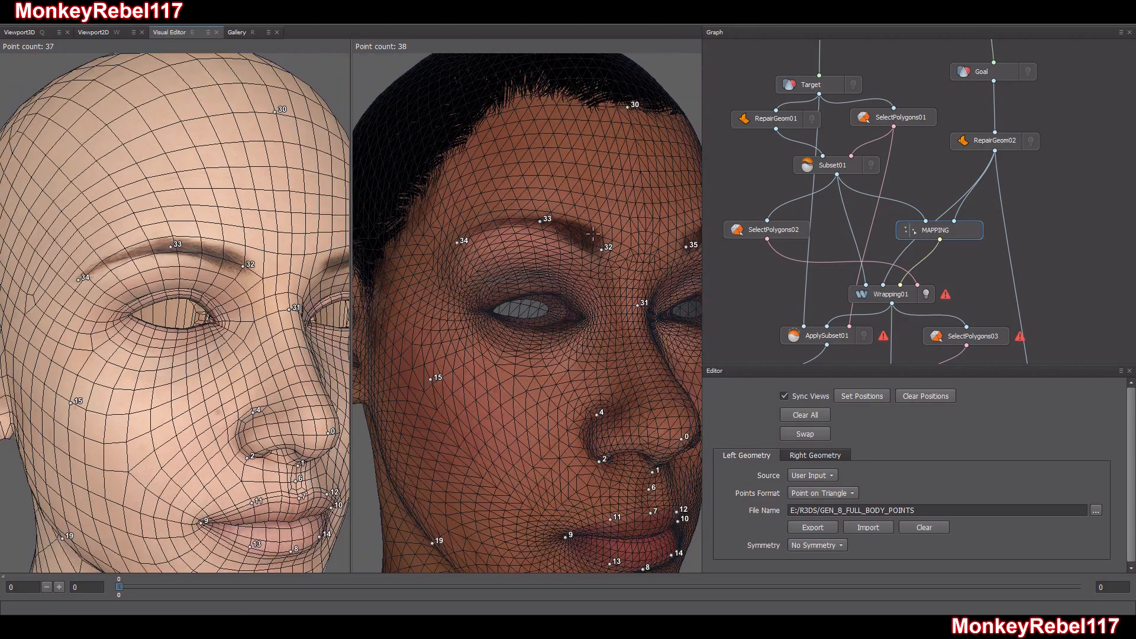
drag(536, 247, 478, 338)
drag(559, 318, 578, 333)
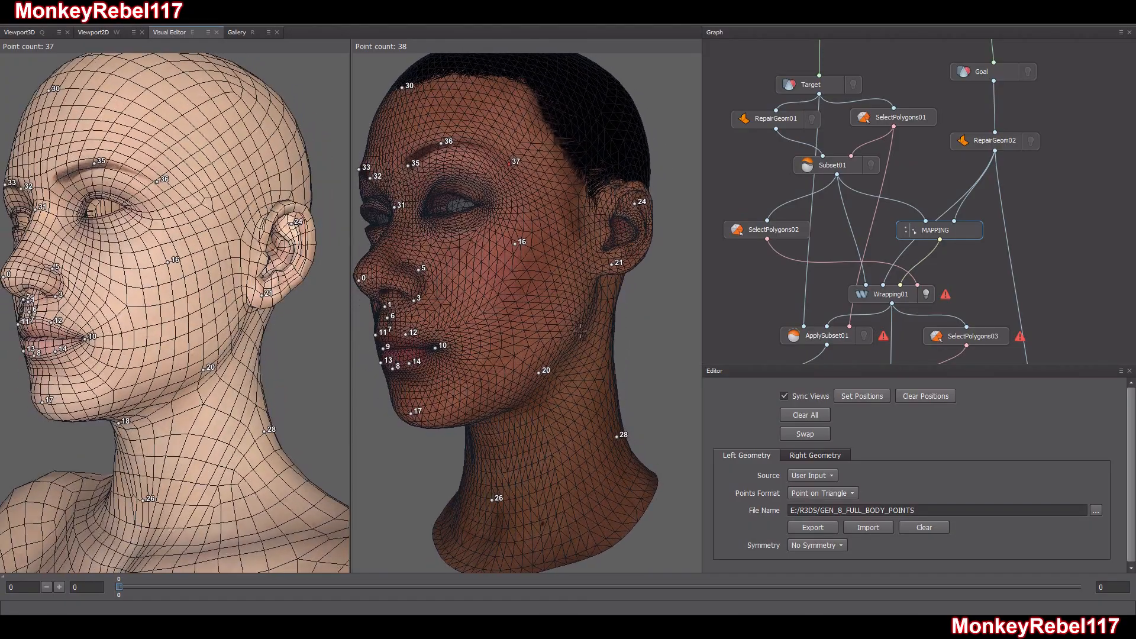
drag(447, 315, 456, 314)
middle_drag(456, 314, 456, 354)
scroll(467, 237, up, 5)
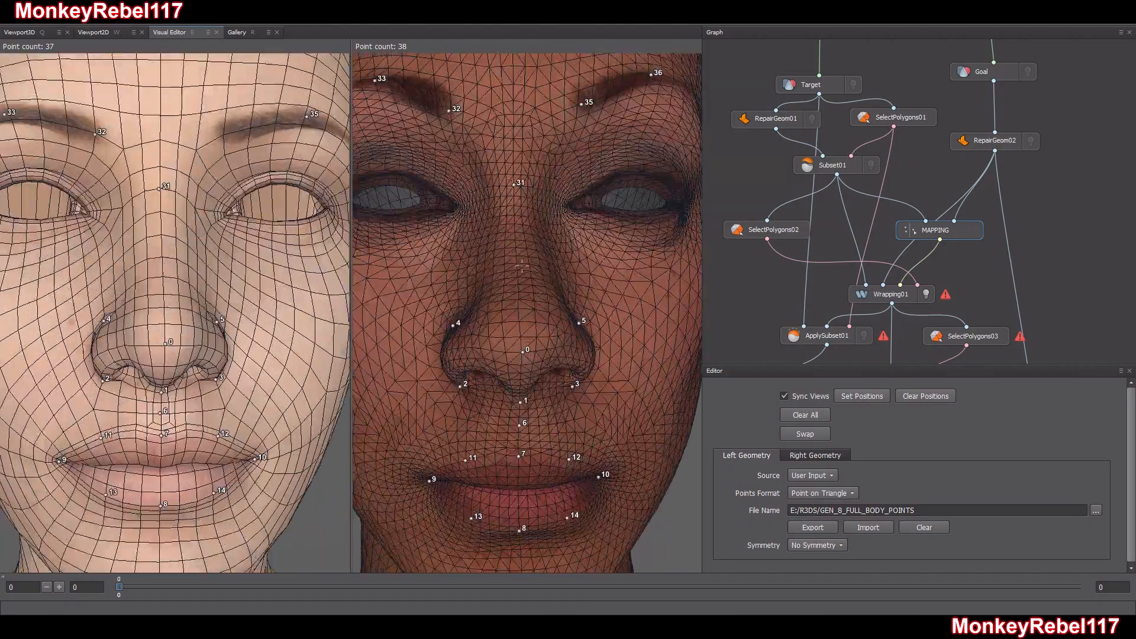
Mark the inner and outer corners of the right eye with matching points on both heads
middle_drag(473, 195, 578, 311)
scroll(553, 295, up, 5)
mouse_move(524, 310)
mouse_down()
mouse_move(558, 292)
mouse_move(507, 329)
mouse_move(522, 325)
mouse_up()
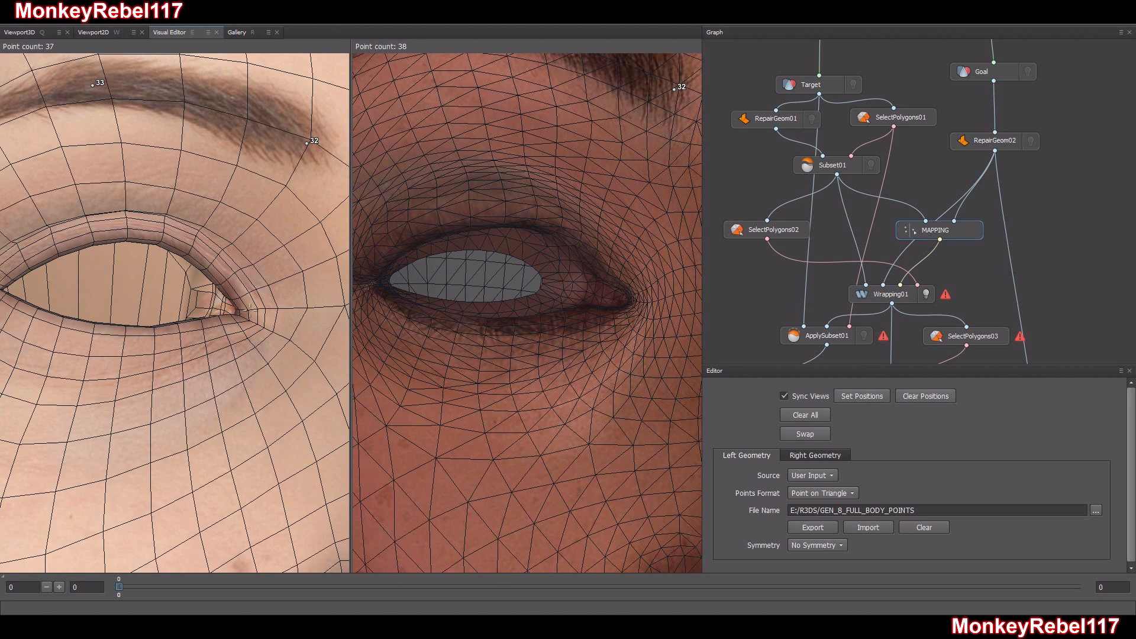
click(632, 301)
click(242, 317)
drag(241, 316, 251, 321)
click(371, 283)
alt+middle_drag(113, 287, 124, 292)
click(4, 292)
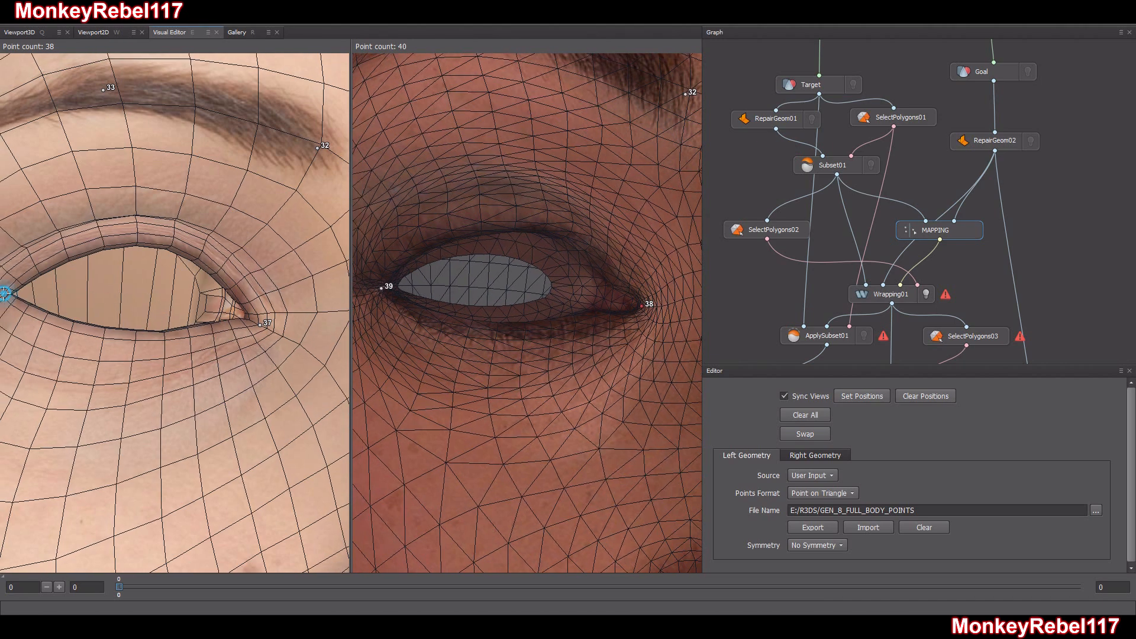
Mark the middle of the right eye's upper and lower lids on both heads
alt+drag(527, 236, 480, 238)
alt+middle_drag(481, 238, 580, 251)
alt+drag(581, 250, 568, 266)
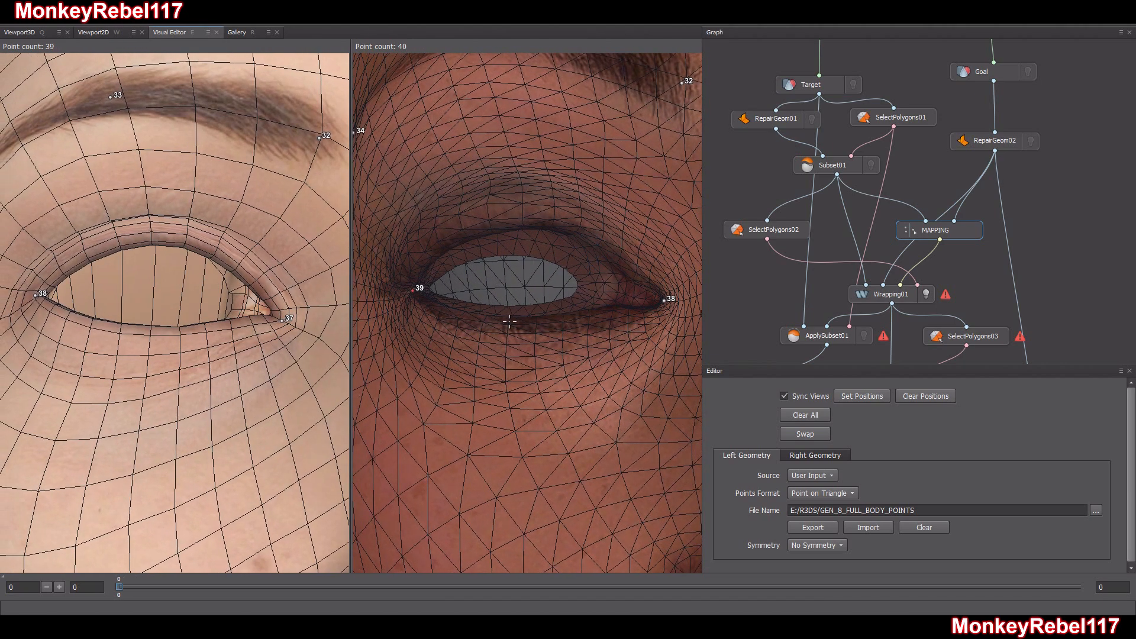
click(523, 223)
click(508, 318)
click(152, 239)
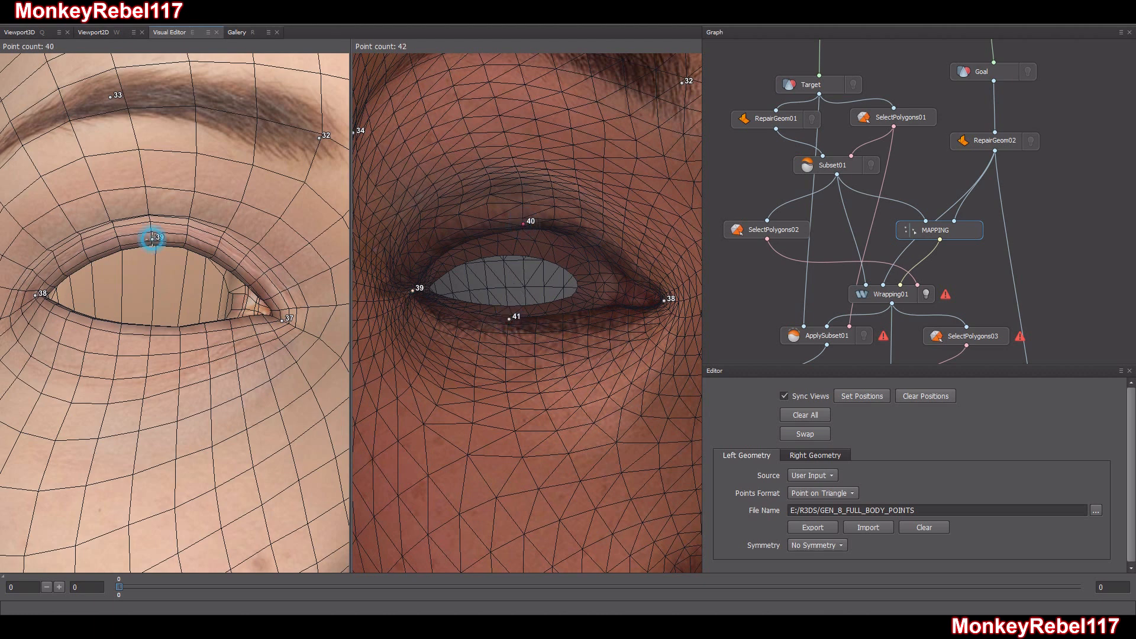
click(152, 328)
alt+middle_drag(188, 324, 232, 368)
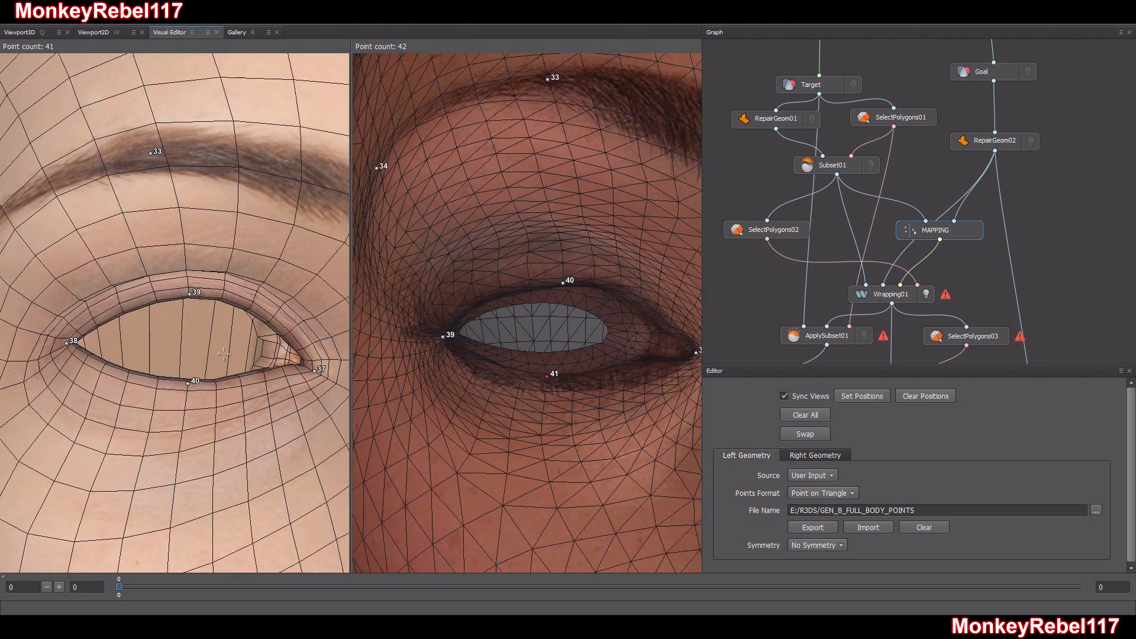
Mark the left eye's inner and outer corners with a point on the Target head and the Goal head
alt+middle_drag(314, 361, 47, 349)
alt+middle_drag(294, 324, 152, 357)
alt+middle_drag(293, 409, 191, 361)
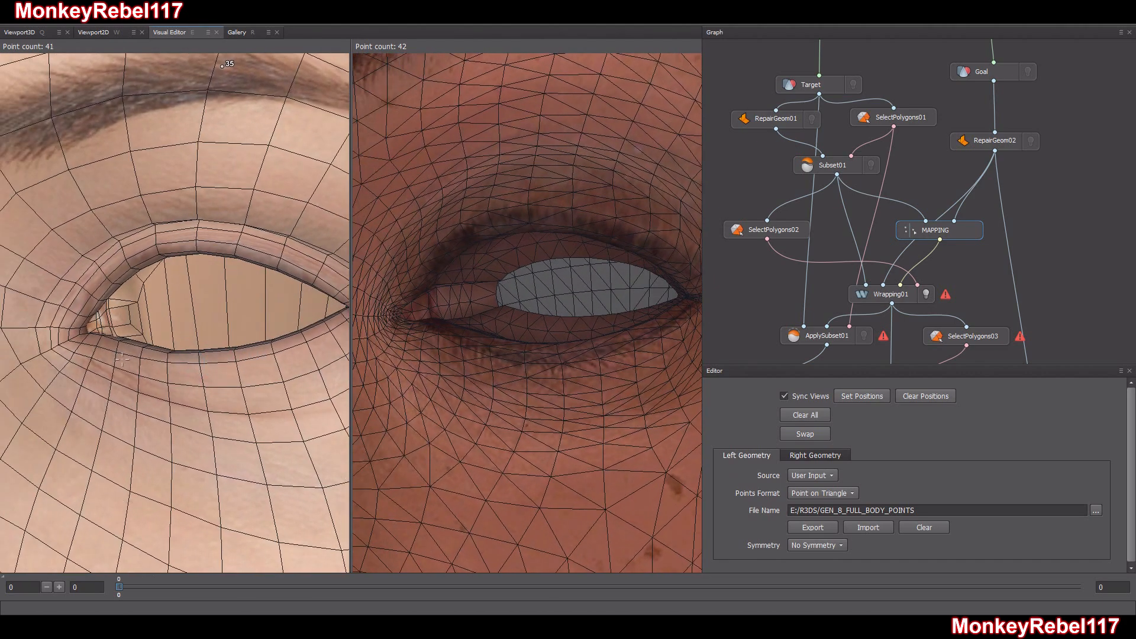
click(69, 338)
click(393, 318)
alt+middle_drag(392, 317, 318, 323)
click(282, 316)
click(628, 303)
Mark the middle of the left eye's upper and lower lids on the Goal and Target heads
alt+middle_drag(628, 303, 538, 324)
click(600, 171)
click(622, 300)
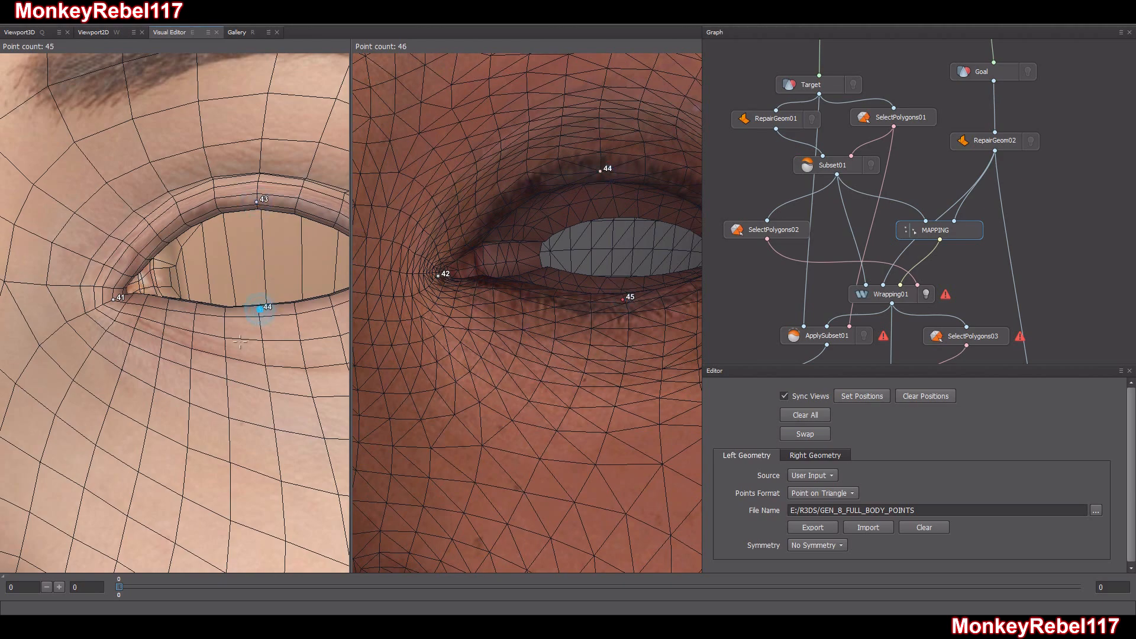
scroll(238, 345, down, 5)
alt+middle_drag(233, 355, 269, 366)
scroll(190, 373, down, 3)
alt+middle_drag(190, 373, 193, 376)
mouse_move(193, 376)
alt+mouse_down()
mouse_move(253, 379)
mouse_move(187, 375)
alt+mouse_up()
alt+middle_drag(187, 375, 184, 337)
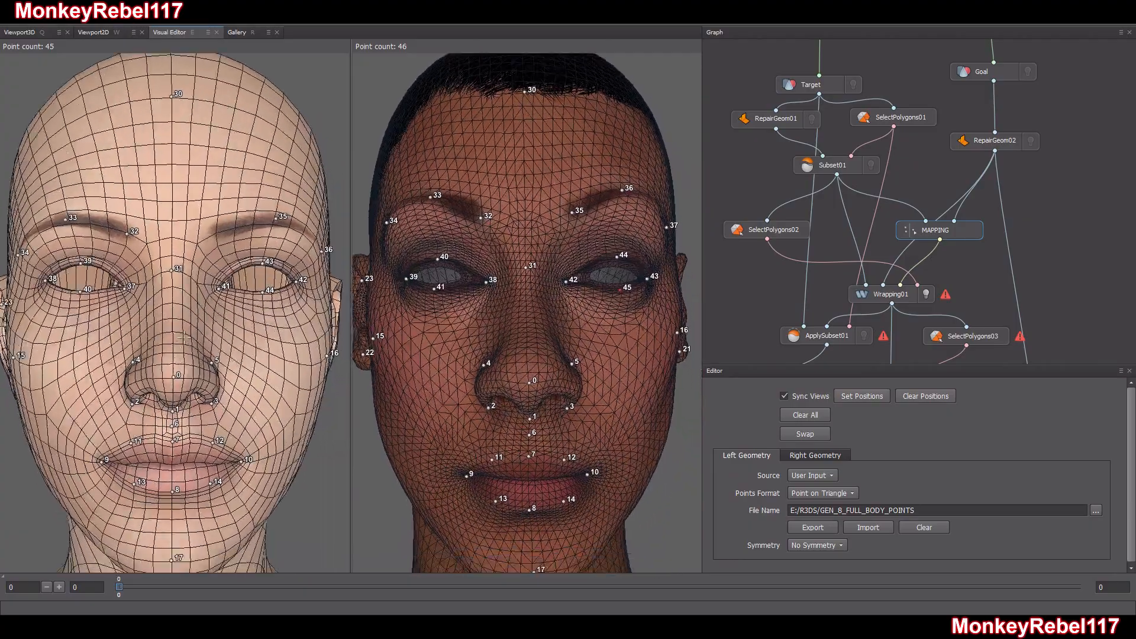
Place a point on the centreline at the upper back of the skull on both heads
scroll(184, 338, down, 3)
alt+drag(188, 336, 537, 474)
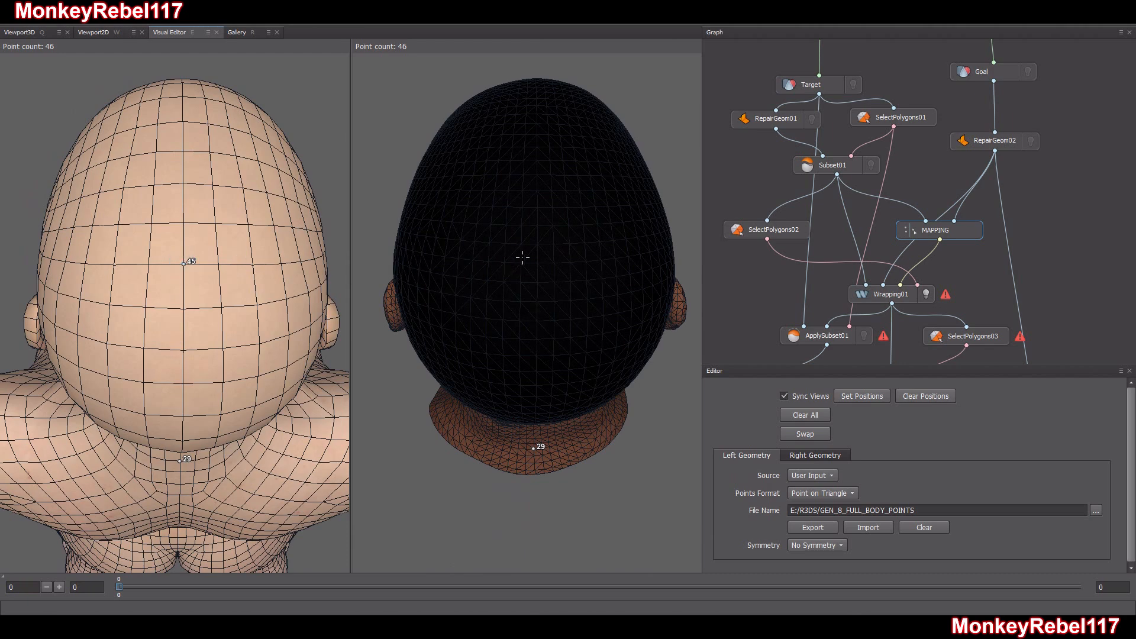
click(538, 244)
alt+drag(572, 357, 571, 318)
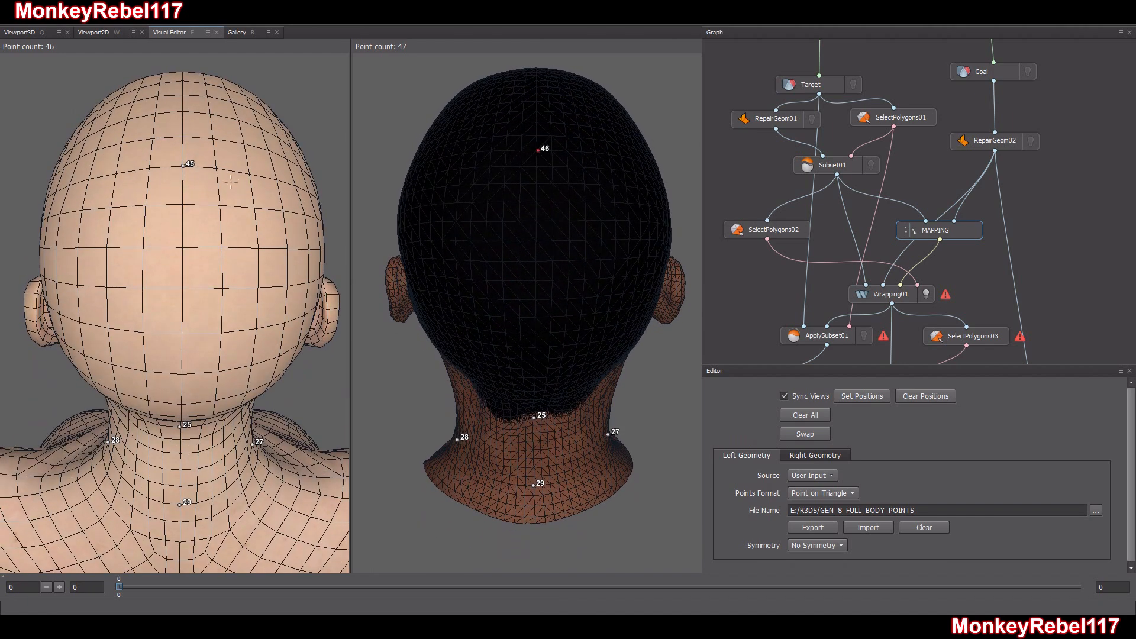
alt+drag(259, 220, 256, 207)
alt+drag(570, 274, 272, 206)
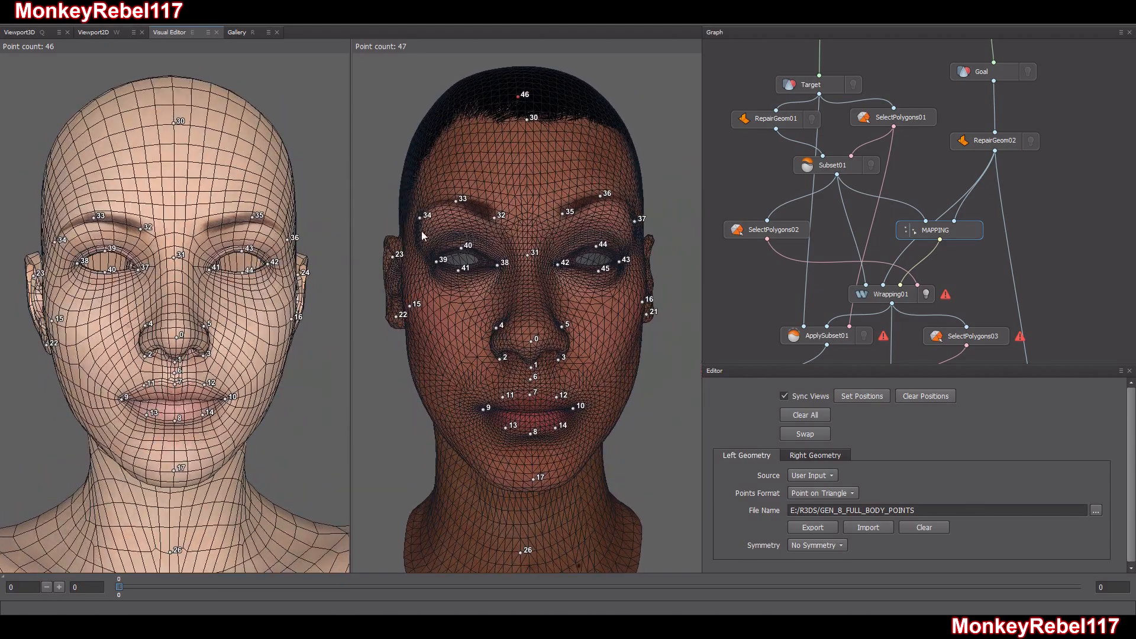
Add the missing point at the inner end of the Target head's left eyebrow
scroll(195, 274, up, 3)
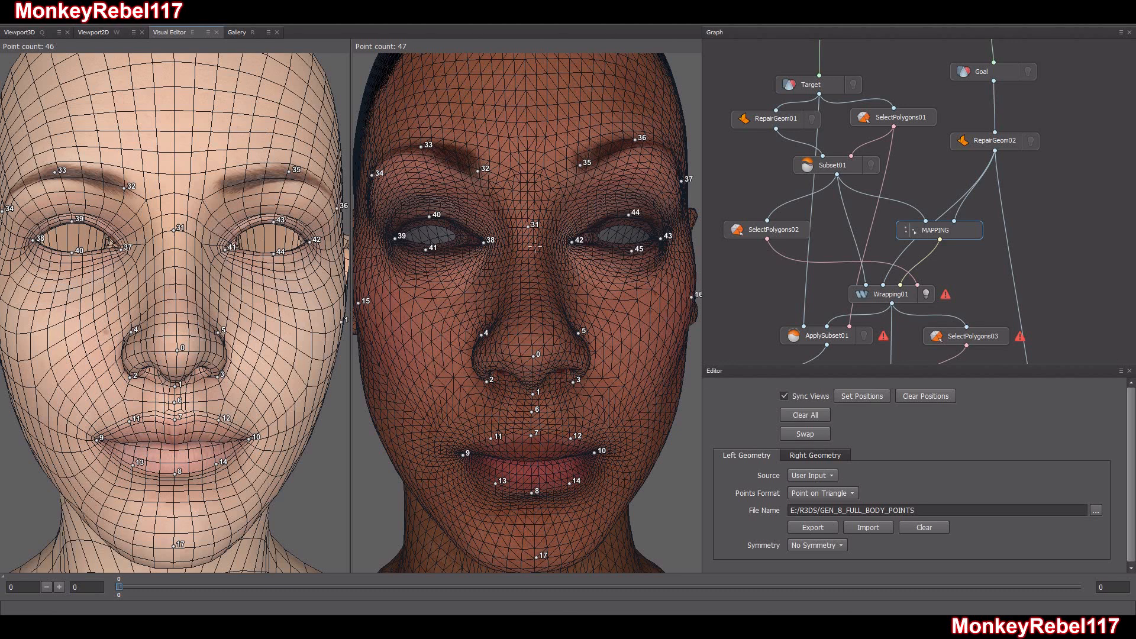
alt+drag(253, 193, 244, 201)
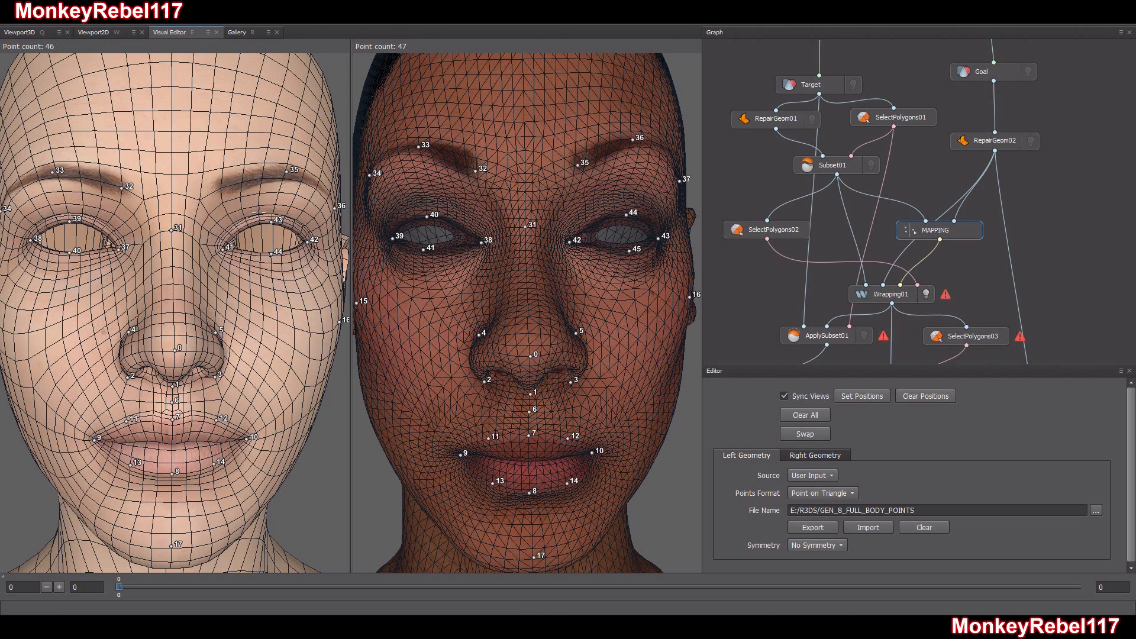
alt+middle_drag(244, 201, 234, 233)
scroll(234, 233, up, 3)
alt+drag(234, 233, 212, 237)
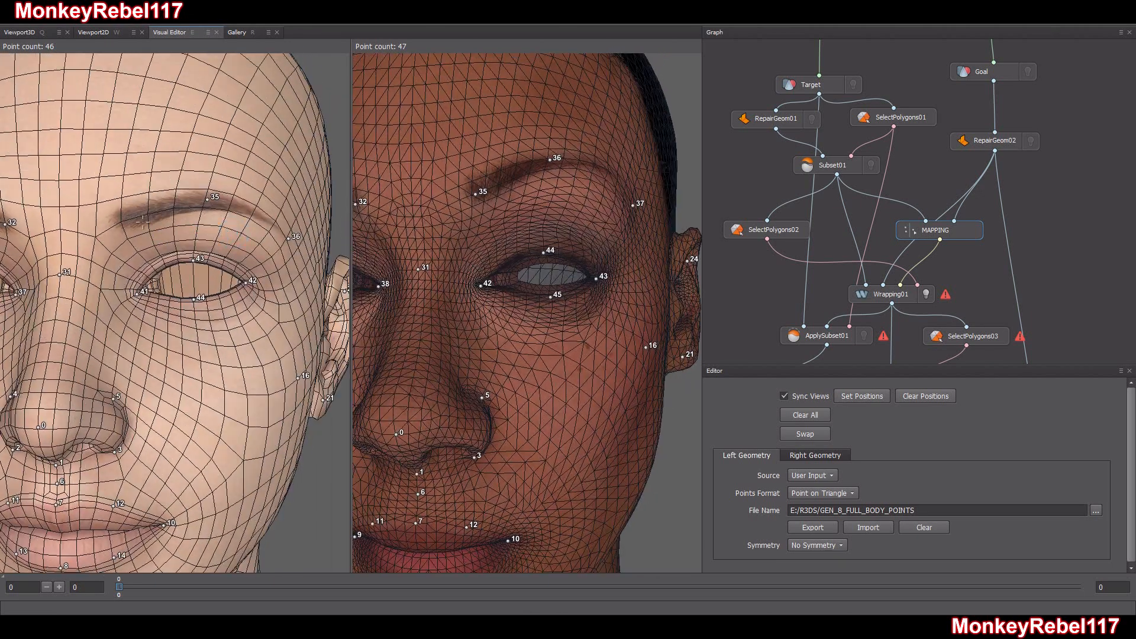
click(123, 219)
mouse_move(176, 246)
alt+mouse_down()
mouse_move(187, 244)
mouse_move(185, 263)
alt+mouse_up()
scroll(216, 261, down, 6)
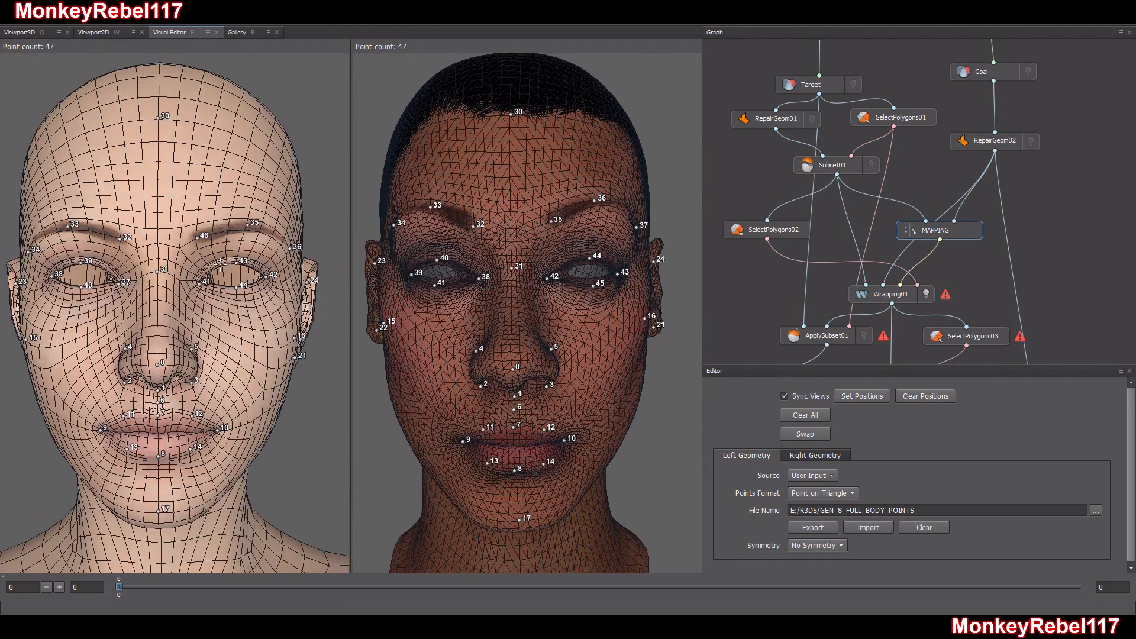
alt+drag(220, 260, 228, 261)
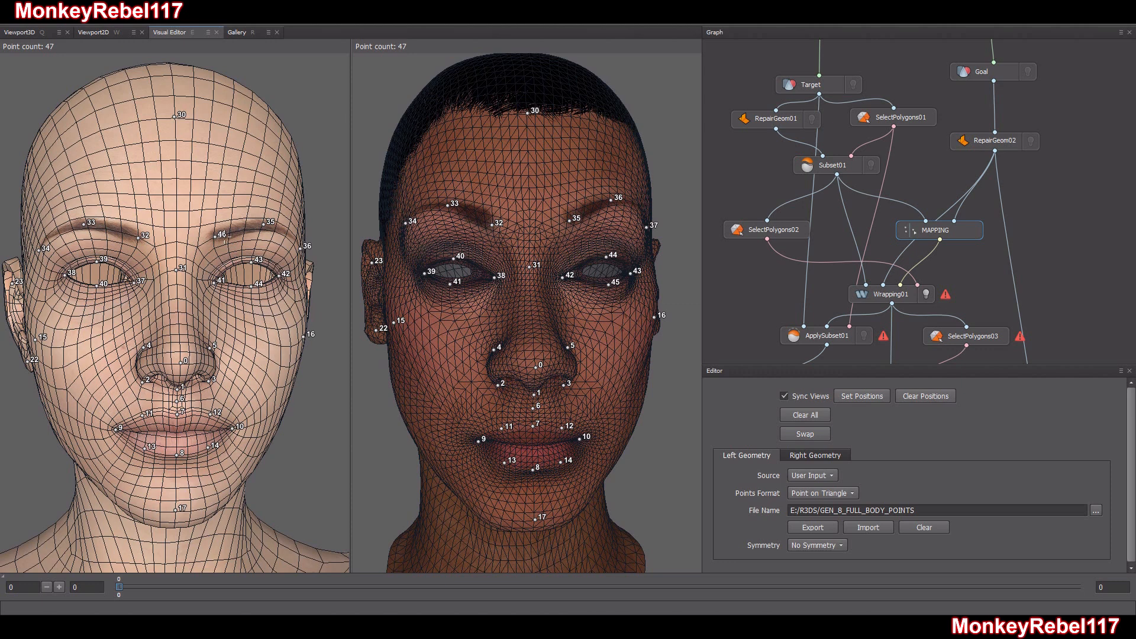
Undo the skull, eye and left eyebrow points on both heads, keeping the Goal head's inner left eyebrow point
ctrl+click(217, 235)
key(ctrl+z)
key(ctrl+z)
key(ctrl+z)
key(ctrl+z)
key(ctrl+z)
key(ctrl+z)
key(ctrl+z)
key(ctrl+z)
key(ctrl+z)
key(ctrl+z)
key(ctrl+z)
key(ctrl+z)
key(ctrl+z)
key(ctrl+z)
key(ctrl+z)
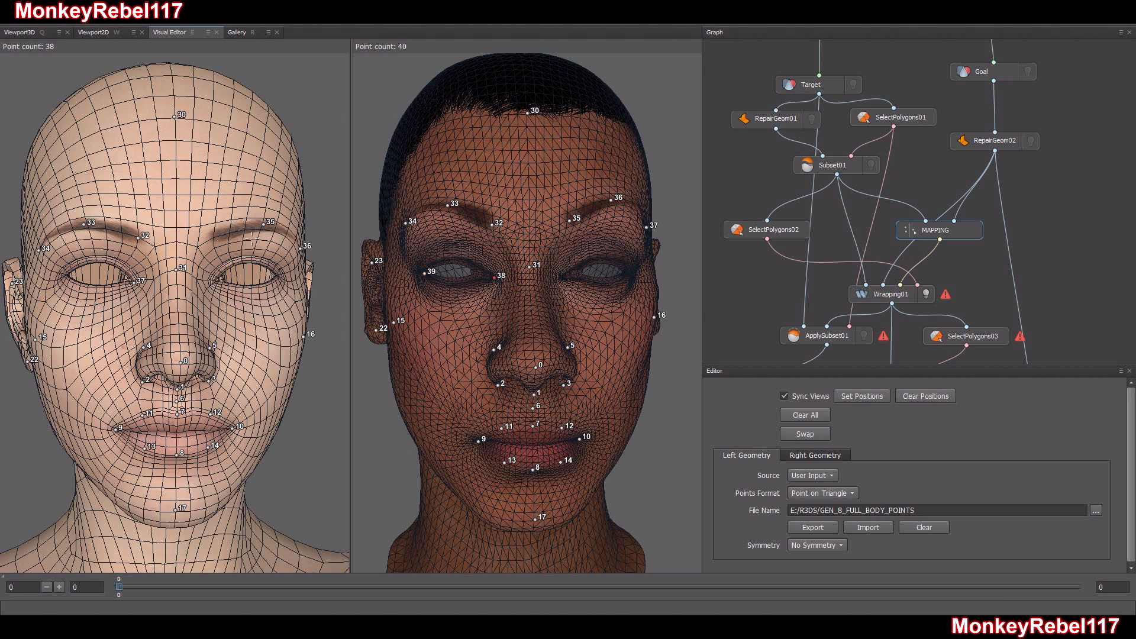
key(ctrl+z)
key(ctrl+z)
key(ctrl+z)
key(ctrl+z)
key(ctrl+z)
key(ctrl+z)
key(ctrl+z)
Place point 35 at the inner end of the Target head's left eyebrow to match the Goal head
mouse_move(247, 240)
alt+mouse_down()
mouse_move(225, 251)
mouse_move(228, 232)
alt+mouse_up()
click(201, 243)
scroll(229, 232, up, 4)
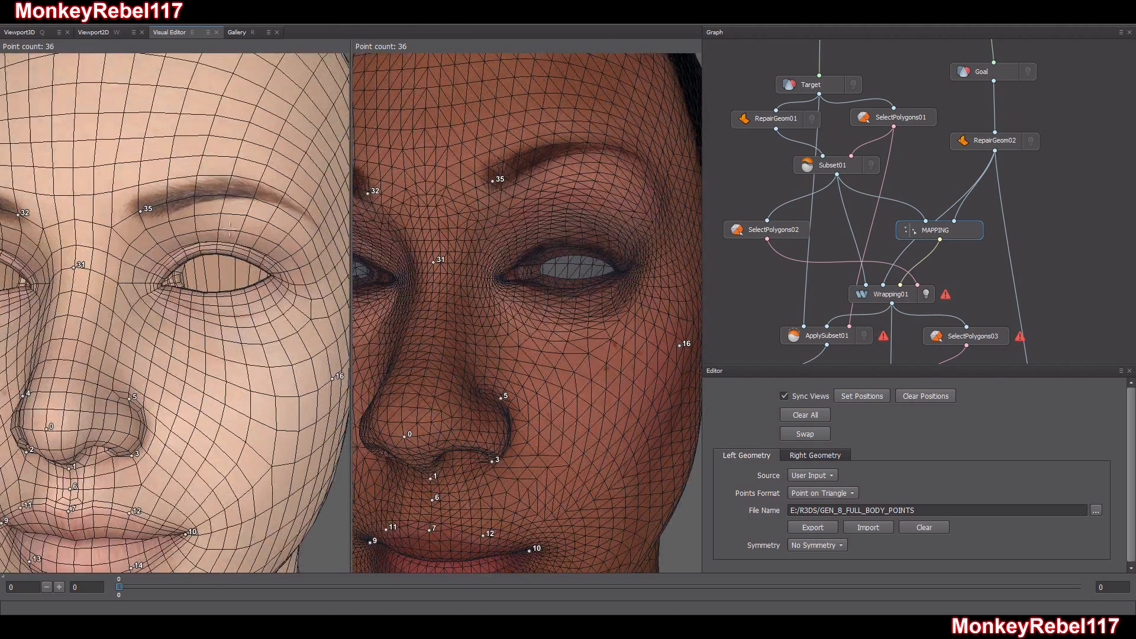
Place matching points at the middle and outer tip of the left eyebrow on the Target and Goal heads
alt+middle_drag(246, 191, 202, 249)
alt+drag(202, 248, 205, 209)
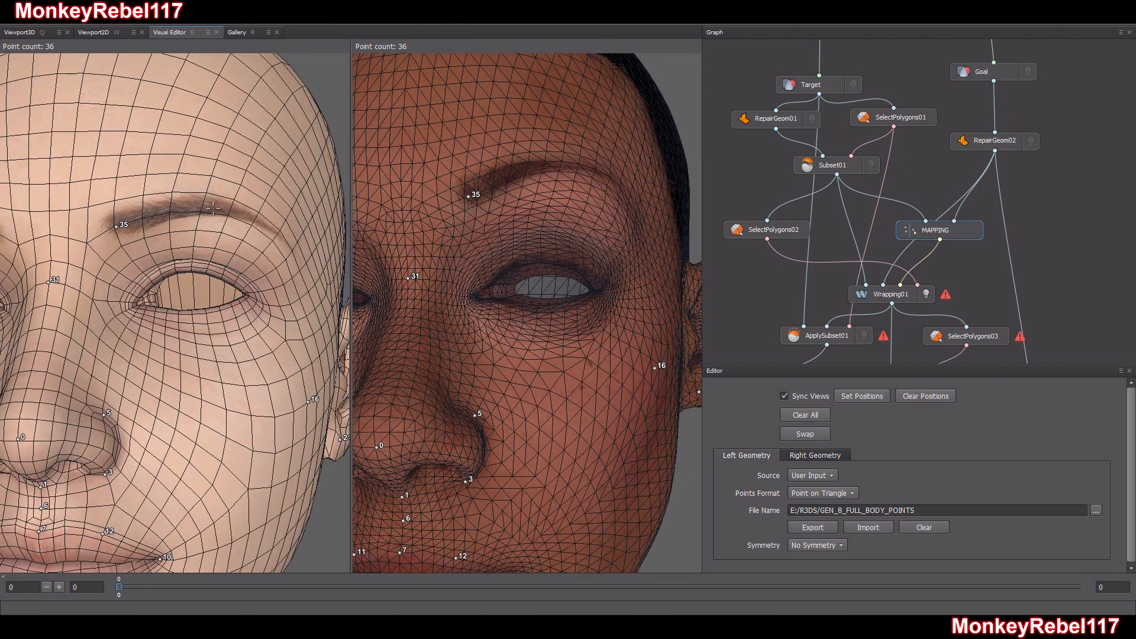
click(205, 207)
click(554, 162)
alt+drag(552, 158, 542, 196)
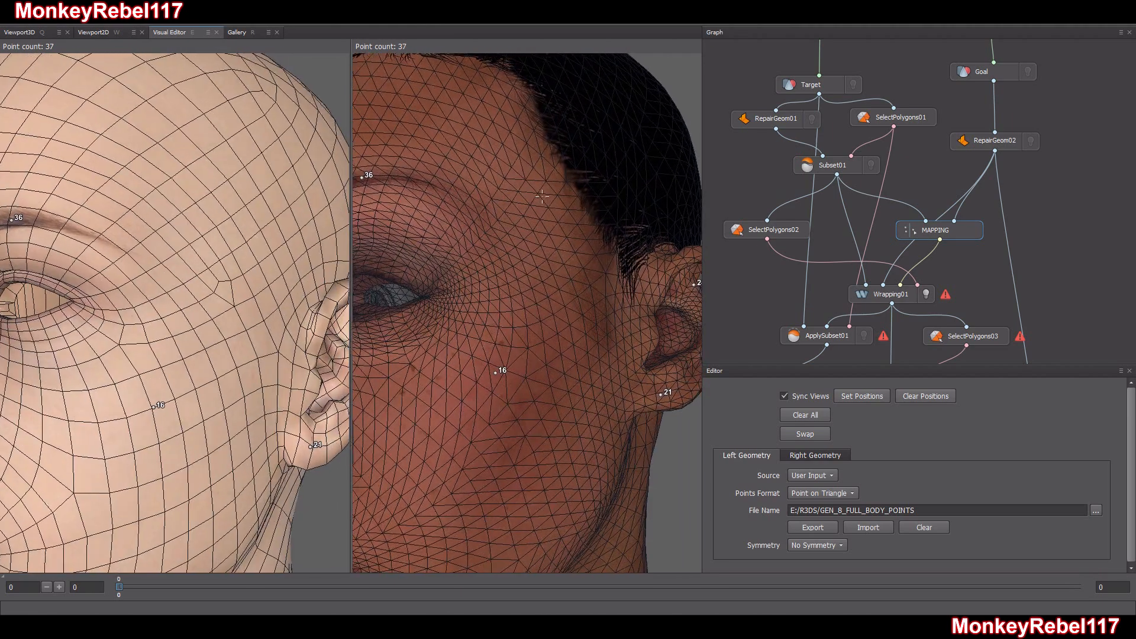
click(467, 205)
click(125, 253)
alt+drag(126, 253, 194, 319)
scroll(168, 329, down, 5)
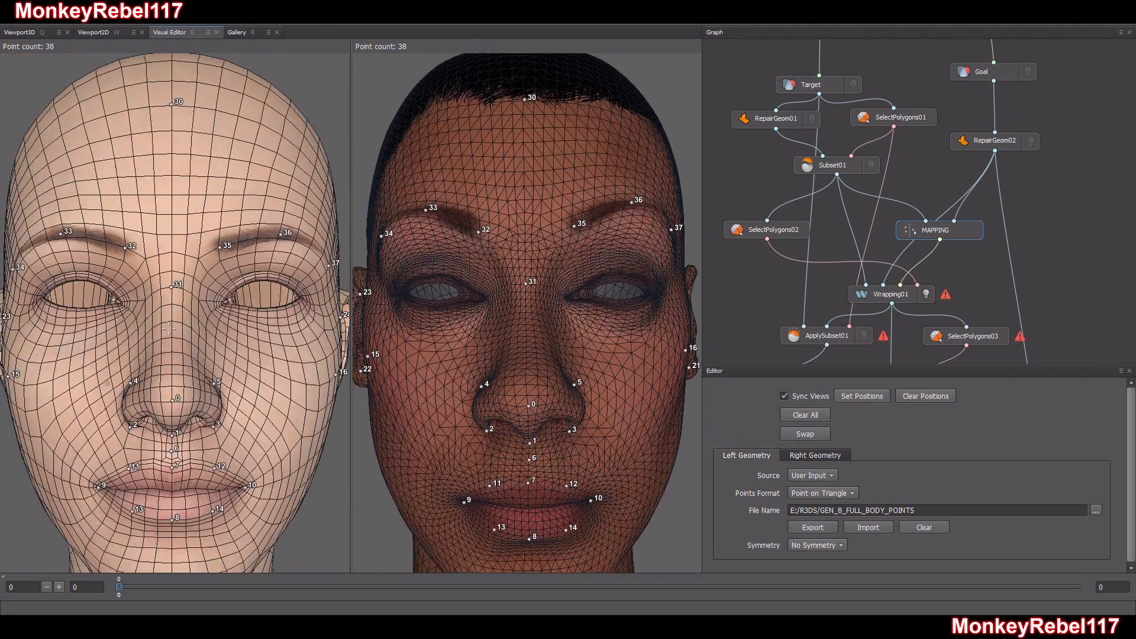
Mark the Target head's right eye at its inner corner, outer corner, upper lid and lower lid
mouse_move(168, 329)
alt+mouse_down()
mouse_move(232, 368)
mouse_move(151, 344)
alt+mouse_up()
scroll(152, 345, up, 8)
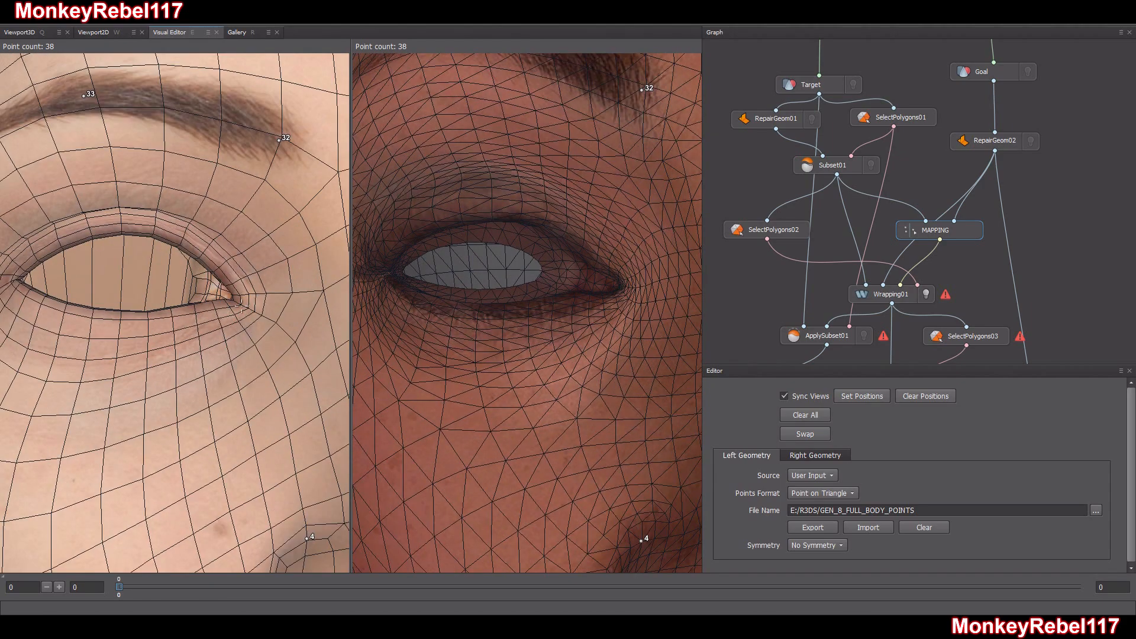
click(241, 306)
click(12, 281)
click(122, 227)
click(121, 316)
Place the corresponding inner corner, outer corner, upper lid and lower lid points on the Goal head's right eye
click(623, 286)
click(385, 274)
click(492, 213)
click(482, 307)
Place matching points at the inner and outer corners of the left eye on both heads
middle_drag(657, 348, 571, 354)
middle_drag(663, 354, 548, 368)
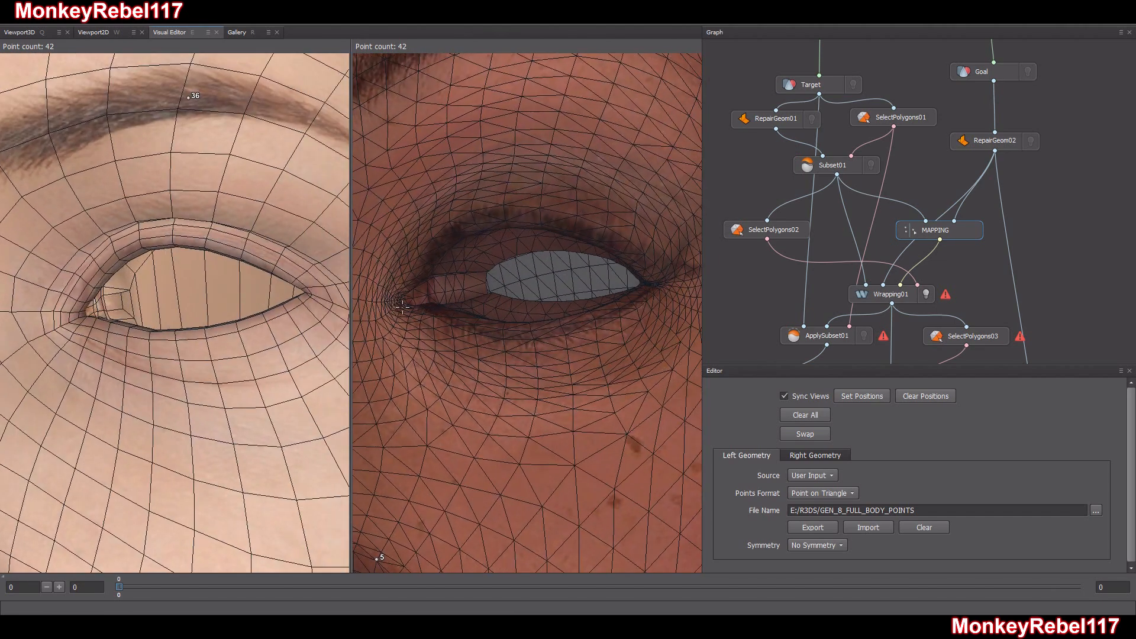
click(398, 302)
click(72, 320)
click(312, 294)
click(664, 283)
Place points at the middle of the left eye's upper and lower lids, on the Goal head first and the Target head second
click(504, 218)
click(527, 326)
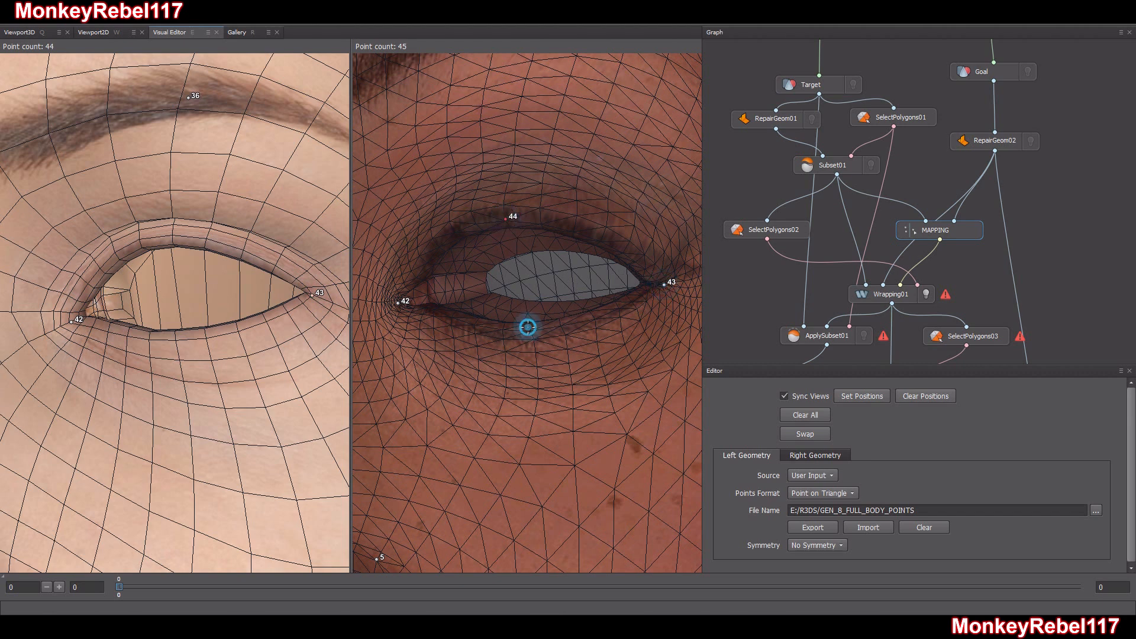
alt+drag(176, 244, 295, 246)
alt+middle_drag(296, 246, 238, 243)
alt+drag(331, 263, 311, 262)
alt+middle_drag(310, 262, 242, 264)
alt+drag(241, 265, 246, 265)
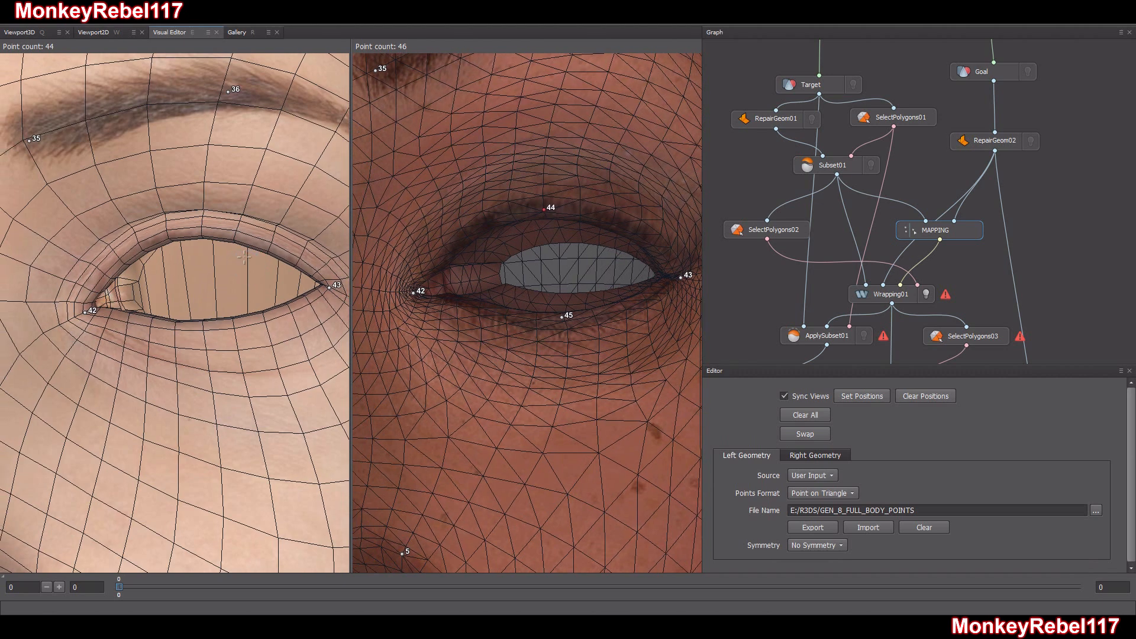
alt+drag(195, 233, 198, 233)
alt+middle_drag(197, 233, 110, 227)
alt+drag(110, 227, 107, 226)
click(194, 238)
click(195, 324)
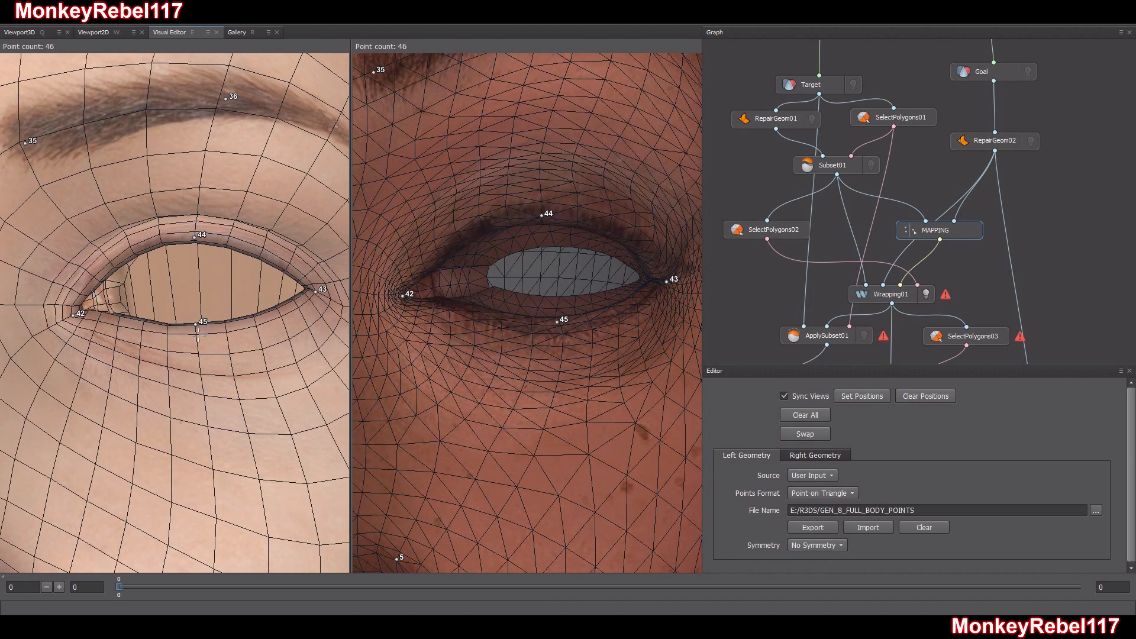
Place a matching point at the middle of the back of the skull on the Target head and the Goal head
click(195, 324)
scroll(195, 328, down, 10)
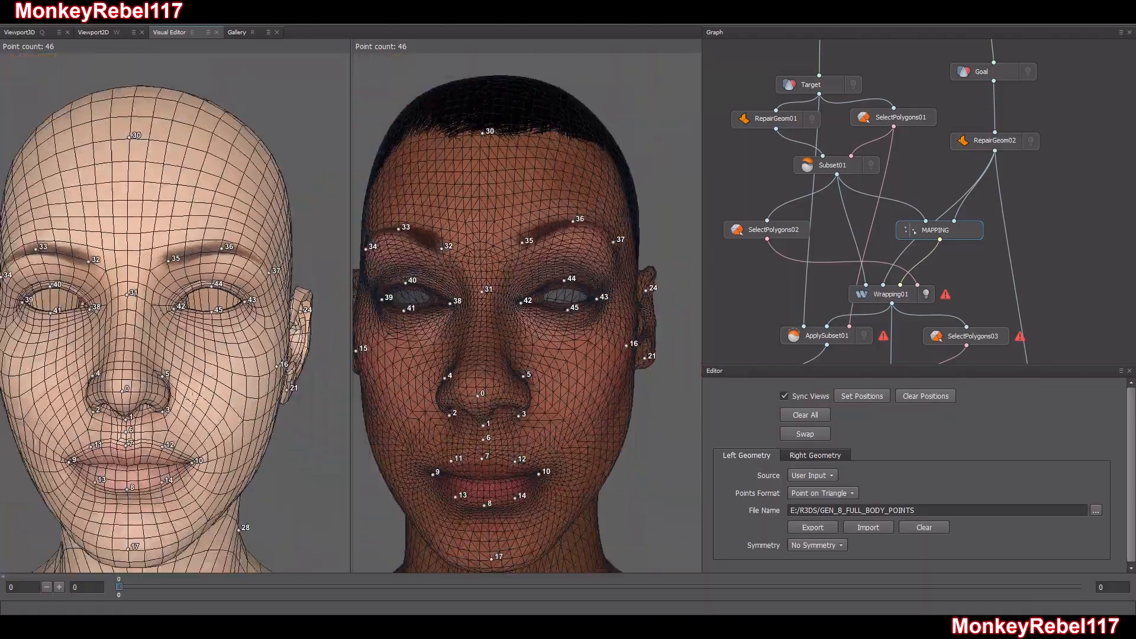
alt+drag(196, 327, 453, 501)
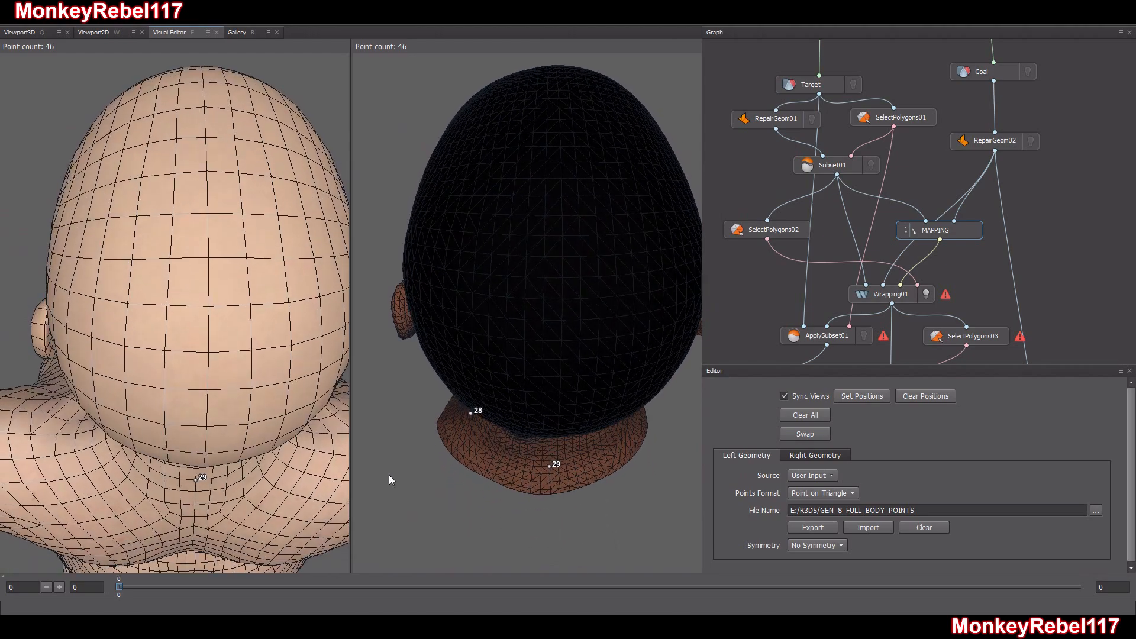
click(208, 258)
click(562, 258)
Place corresponding points inside both nostrils on the Goal head and the Target head
alt+drag(575, 334, 251, 204)
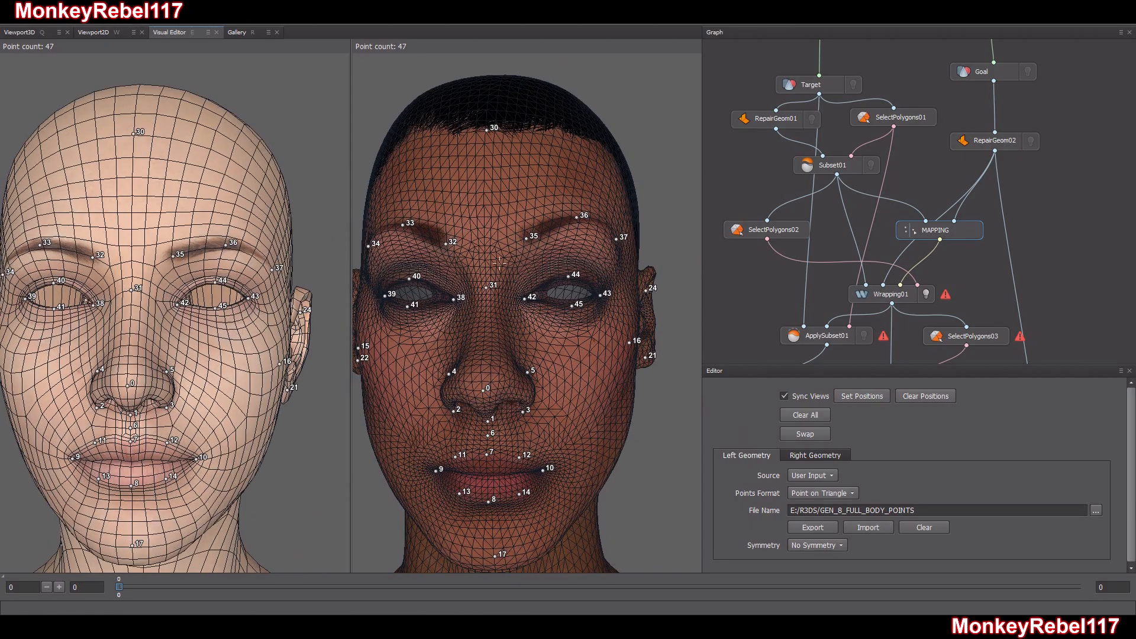
scroll(507, 280, down, 3)
alt+middle_drag(506, 280, 529, 259)
scroll(529, 259, up, 2)
mouse_move(529, 259)
alt+mouse_down()
mouse_move(539, 270)
mouse_move(521, 261)
mouse_move(534, 249)
alt+mouse_up()
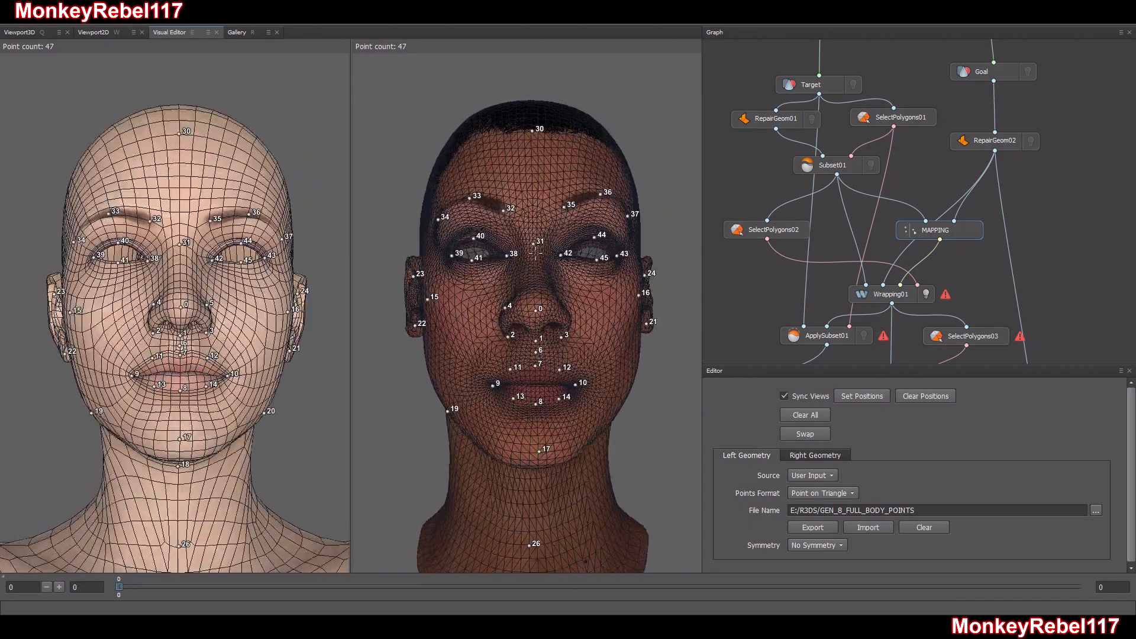
alt+middle_drag(534, 266, 531, 239)
scroll(532, 266, up, 6)
alt+middle_drag(565, 473, 536, 429)
alt+drag(535, 428, 547, 332)
alt+middle_drag(547, 331, 551, 383)
alt+drag(550, 382, 528, 259)
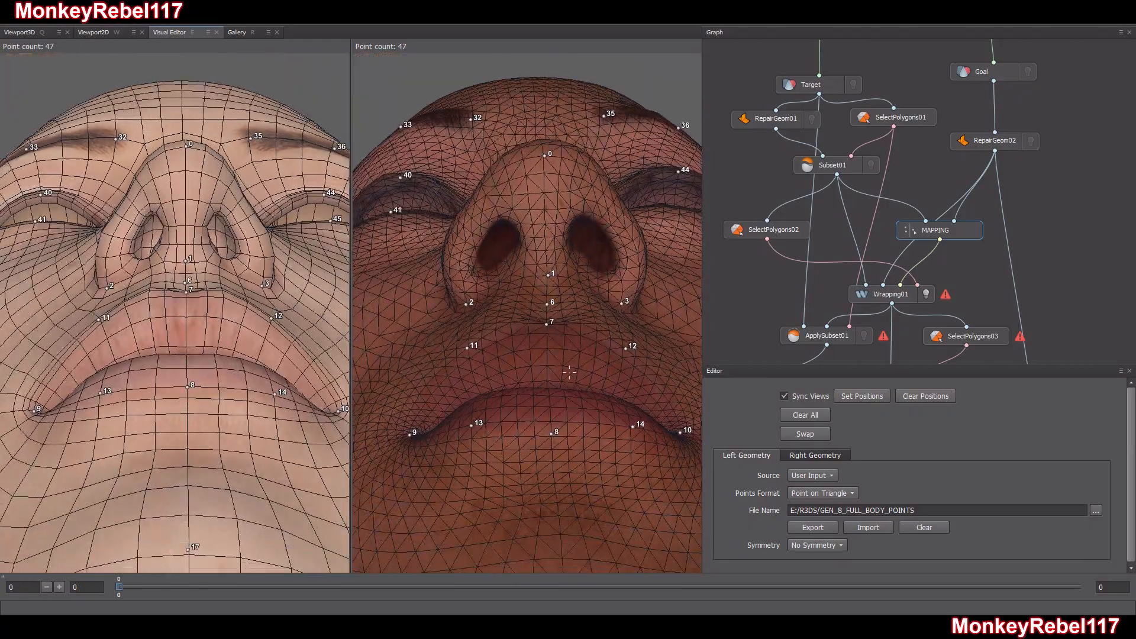
click(507, 217)
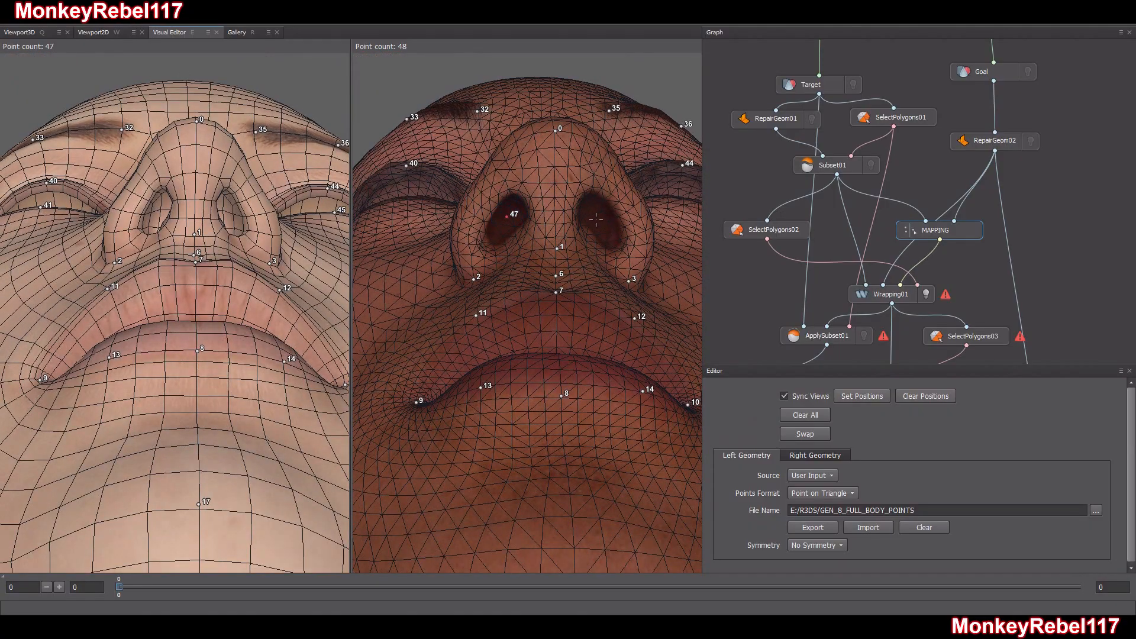
click(229, 215)
Check the correspondence points on both heads from several angles
alt+drag(273, 231, 257, 311)
alt+middle_drag(257, 312, 254, 212)
scroll(172, 213, down, 6)
alt+drag(223, 321, 980, 302)
alt+middle_drag(315, 354, 356, 303)
scroll(301, 302, up, 2)
alt+drag(300, 302, 248, 304)
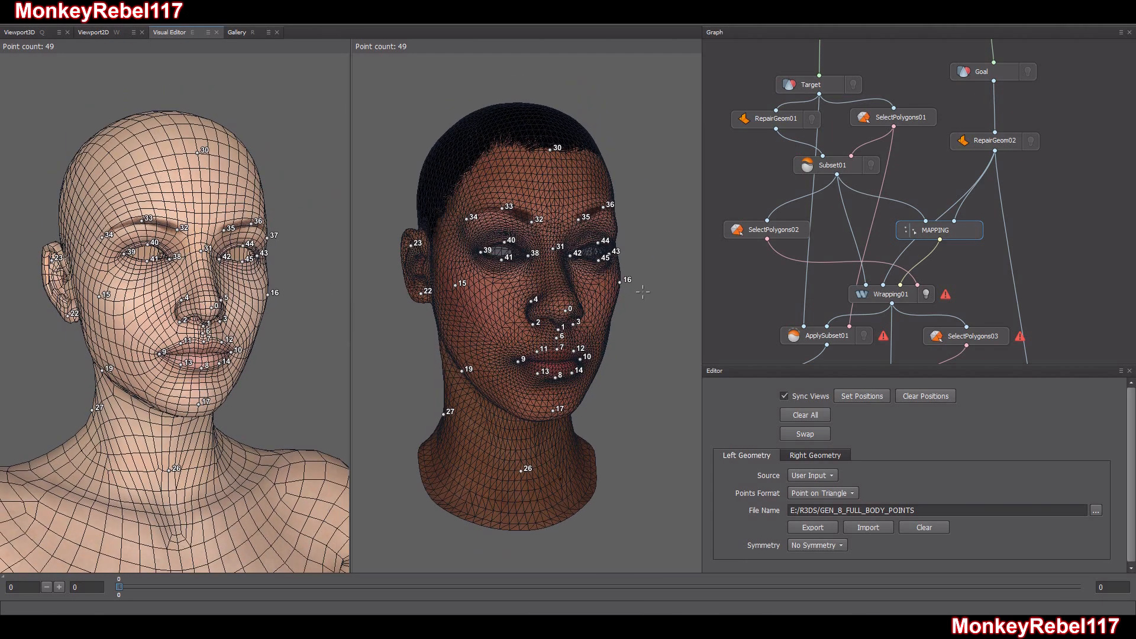
Select the Wrapping01 node, check the overlaid heads with their point pairs, and compute the wrap
click(894, 296)
scroll(447, 273, up, 5)
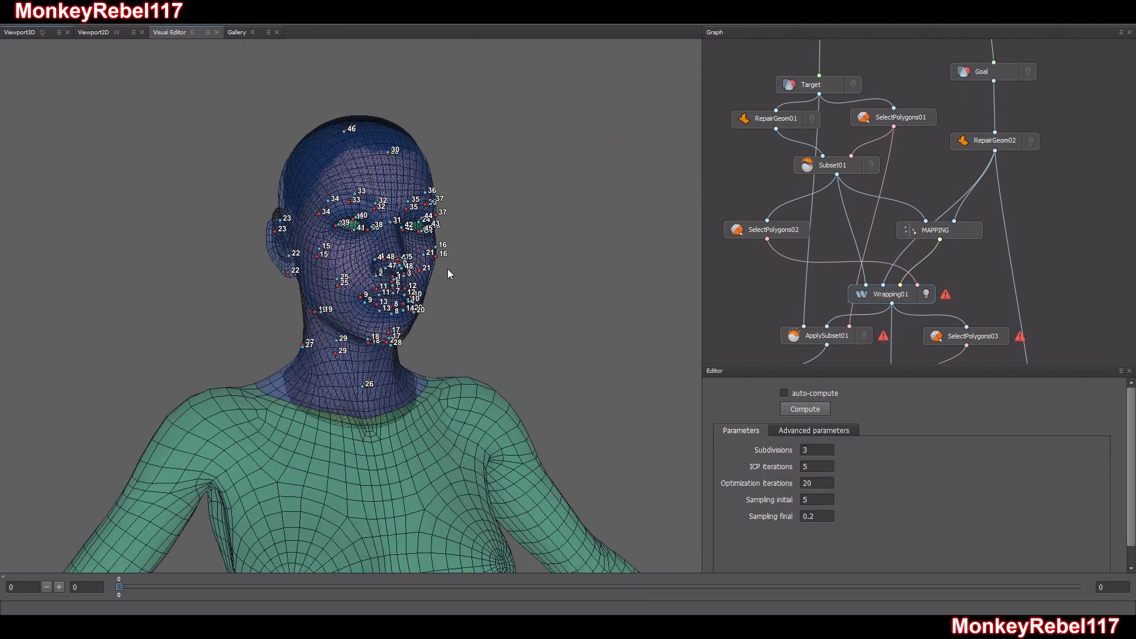
alt+middle_drag(448, 269, 412, 297)
scroll(411, 297, up, 4)
mouse_move(417, 290)
alt+mouse_down()
mouse_move(595, 285)
mouse_move(409, 290)
alt+mouse_up()
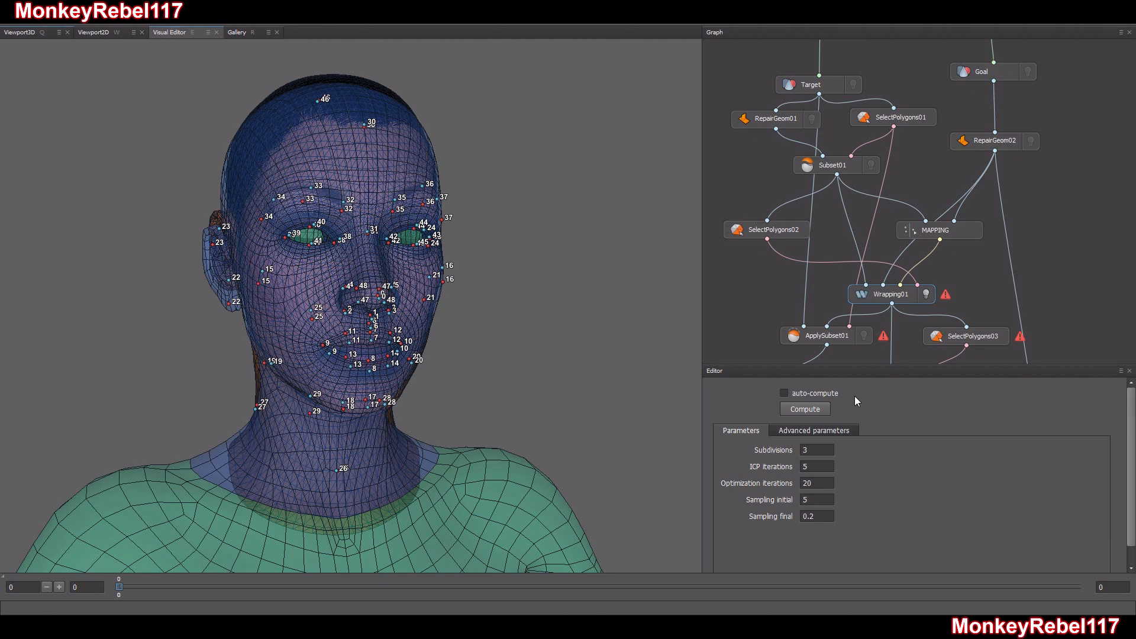
click(822, 413)
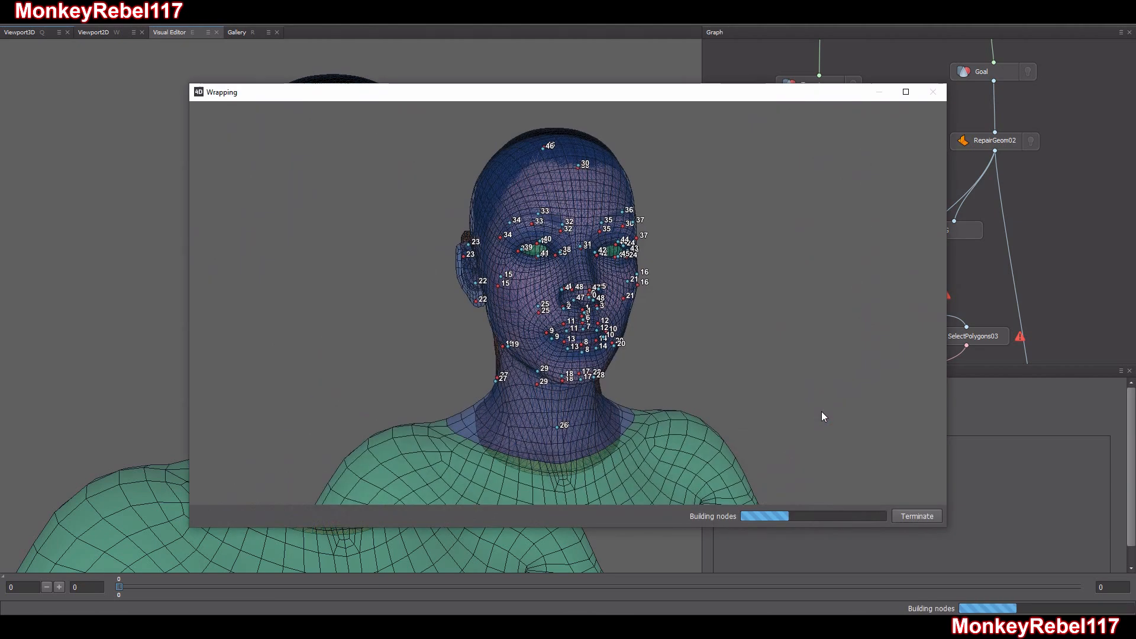
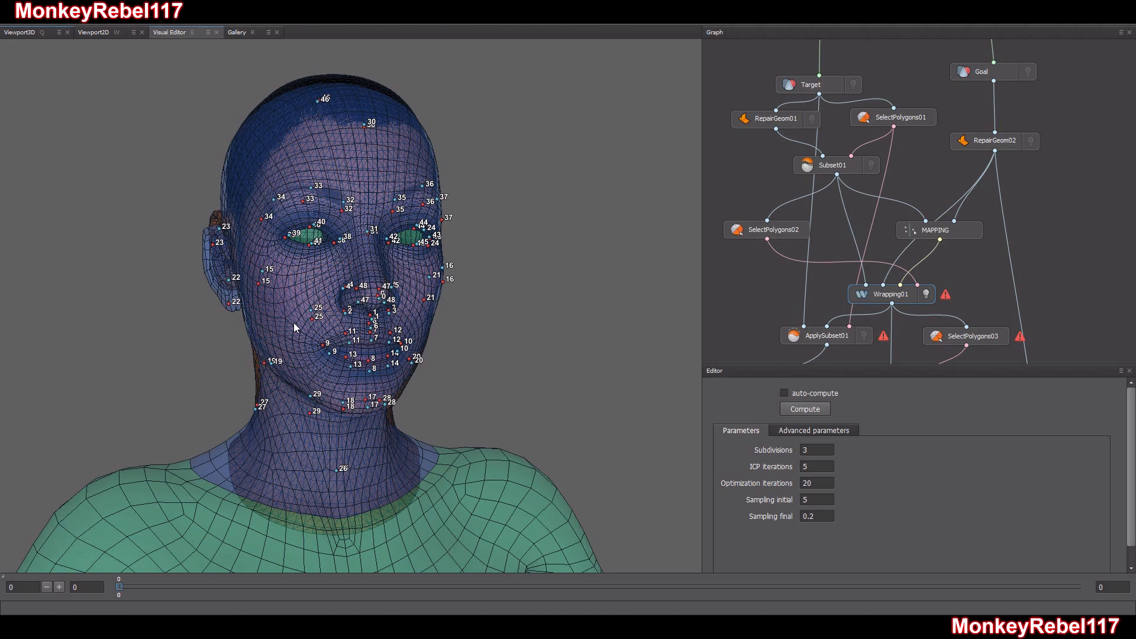
Examine the computed wrap over the full body and the overlaid head from several angles
drag(384, 296, 410, 346)
right_drag(411, 346, 369, 423)
middle_drag(369, 423, 353, 315)
right_drag(354, 314, 337, 364)
middle_drag(337, 363, 350, 217)
drag(352, 222, 365, 355)
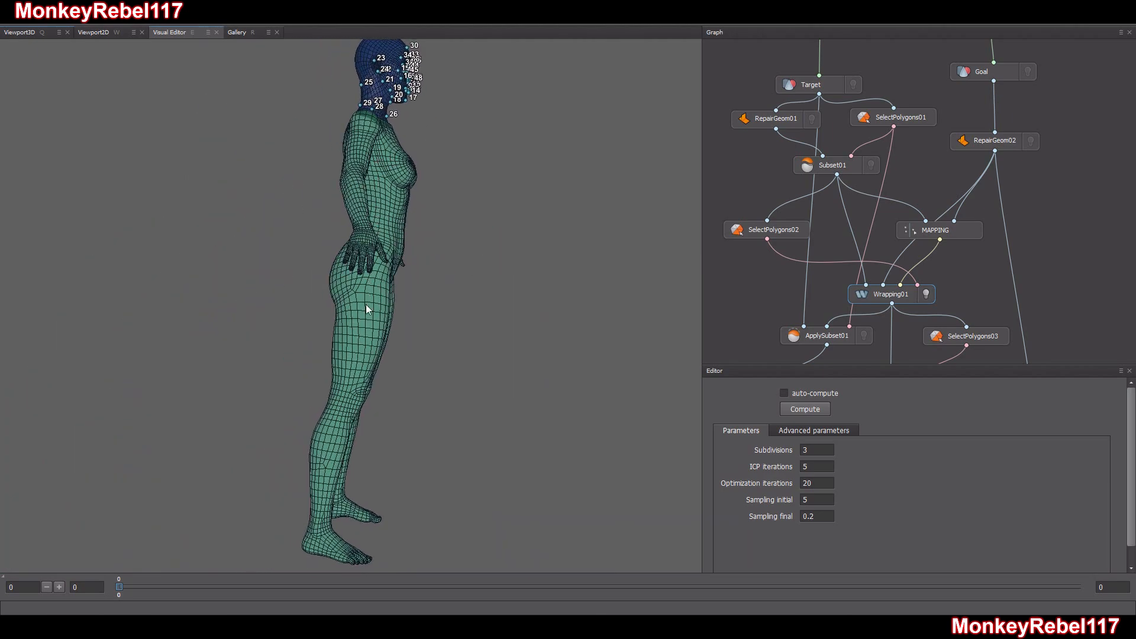
drag(366, 307, 437, 327)
scroll(419, 265, up, 5)
middle_drag(420, 261, 340, 456)
scroll(370, 394, up, 3)
drag(375, 388, 431, 335)
scroll(359, 373, up, 3)
scroll(400, 343, up, 5)
scroll(395, 335, down, 6)
scroll(431, 335, up, 1)
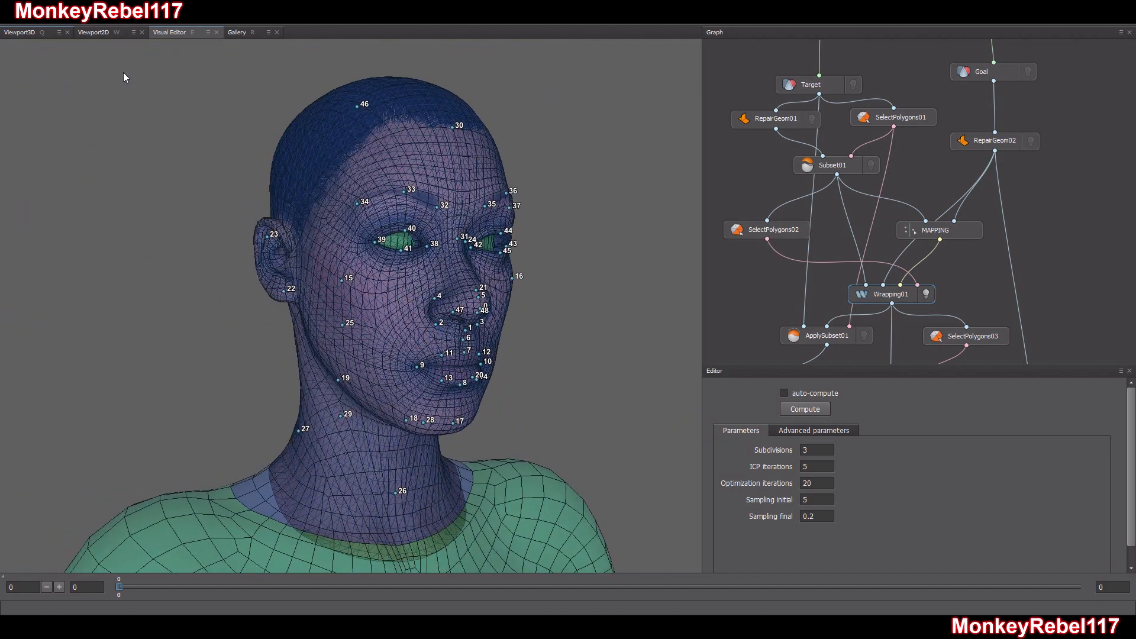
Show the wrapped mesh in the 3D viewport and view the whole textured body
click(25, 34)
scroll(414, 343, down, 10)
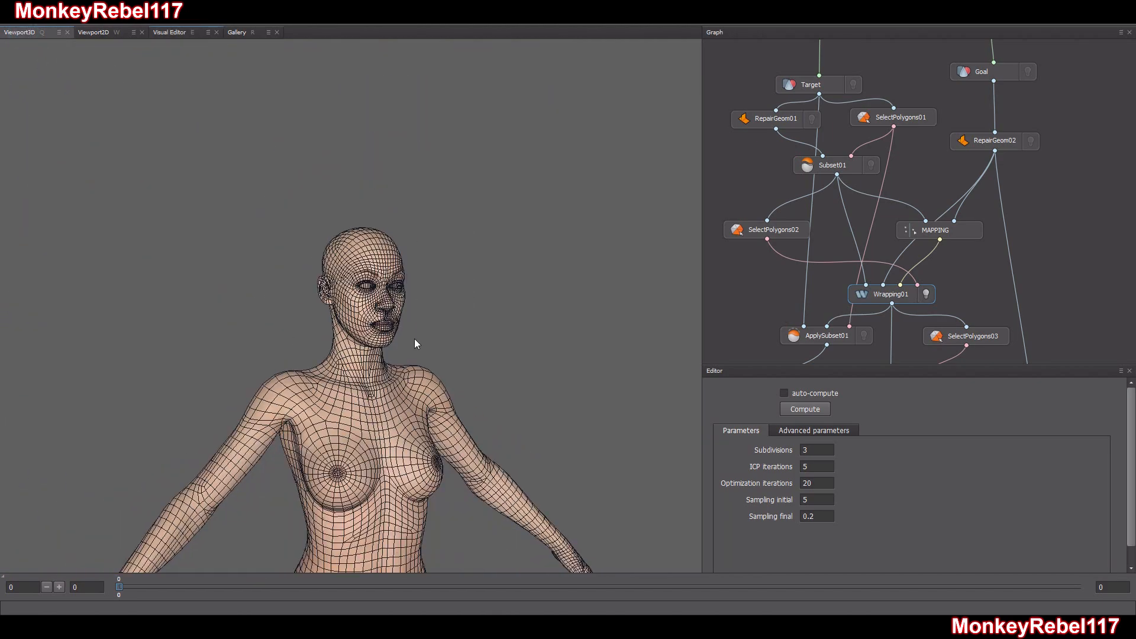
drag(380, 337, 423, 346)
middle_drag(423, 346, 420, 279)
scroll(421, 280, up, 2)
mouse_move(420, 279)
mouse_down()
mouse_move(439, 283)
mouse_move(420, 289)
mouse_up()
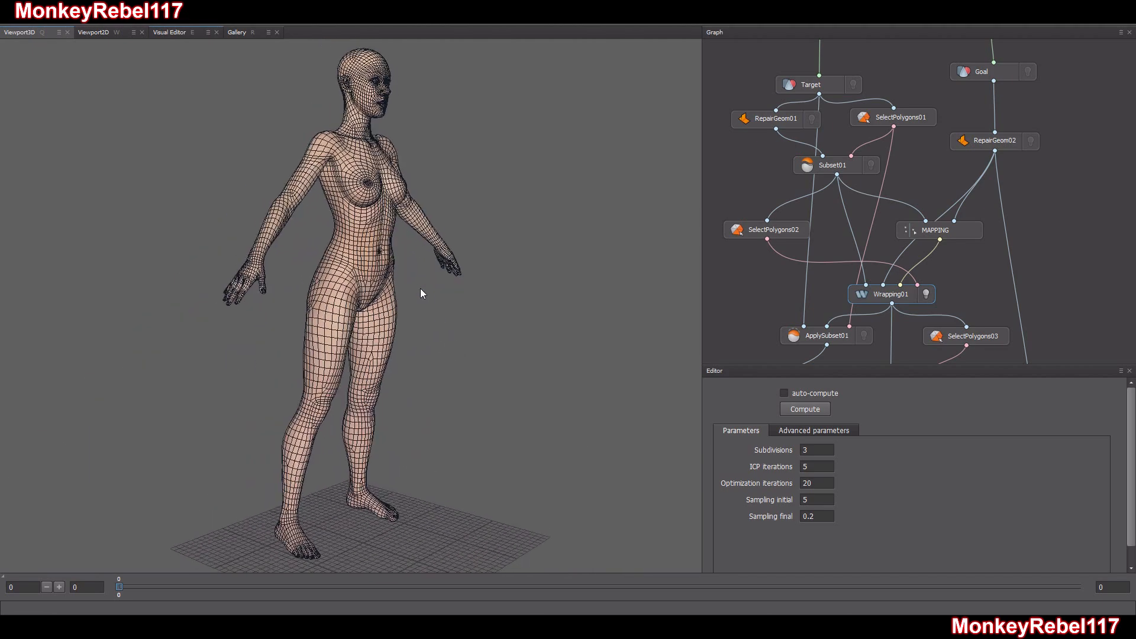
Toggle the visibility of Wrapping01, Target and Goal to compare the wrapped body with the original meshes
click(927, 294)
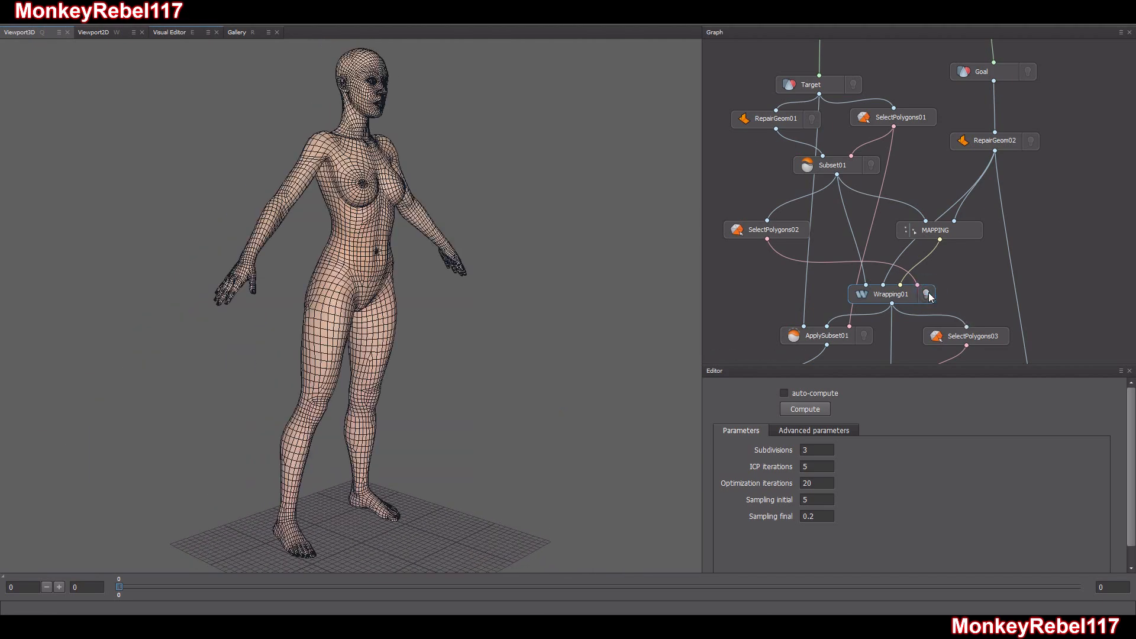
click(927, 294)
click(853, 84)
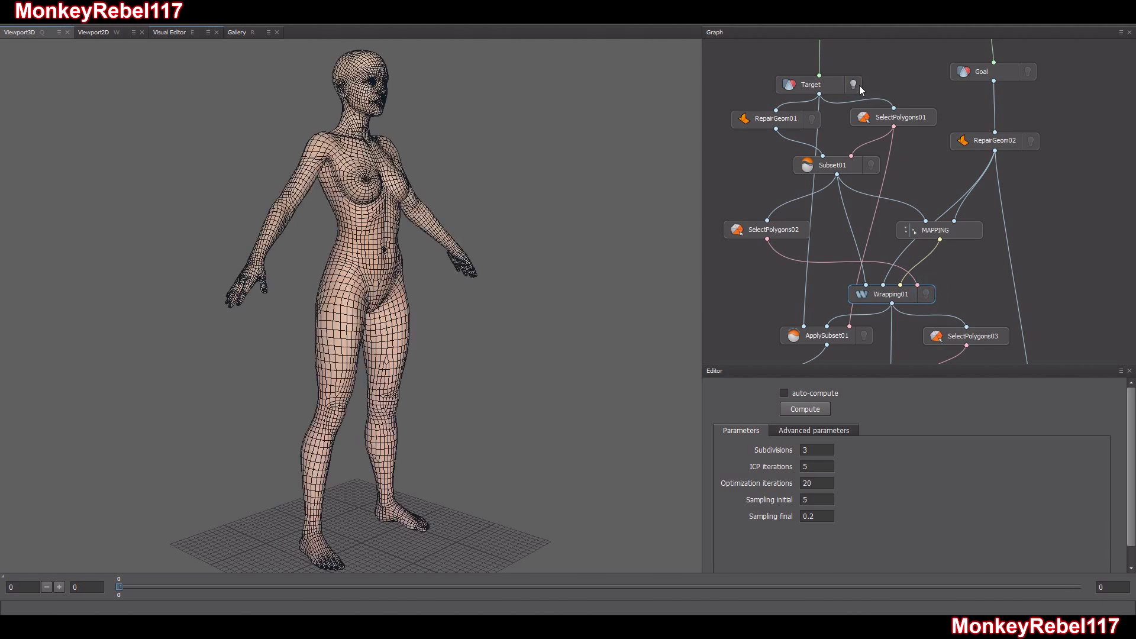
click(1028, 72)
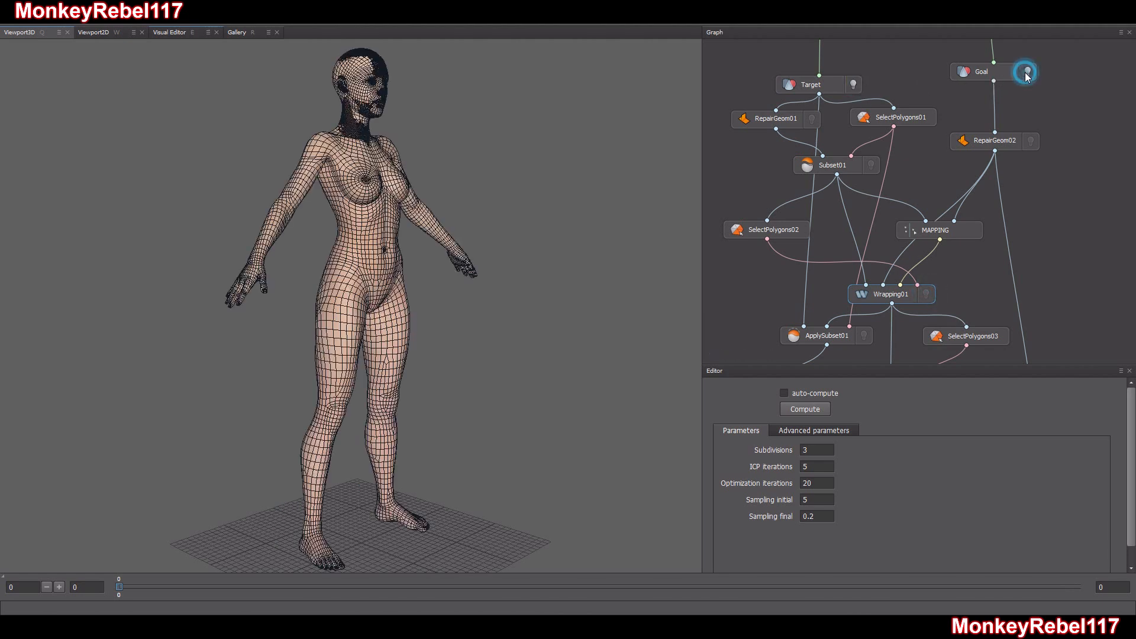
click(853, 87)
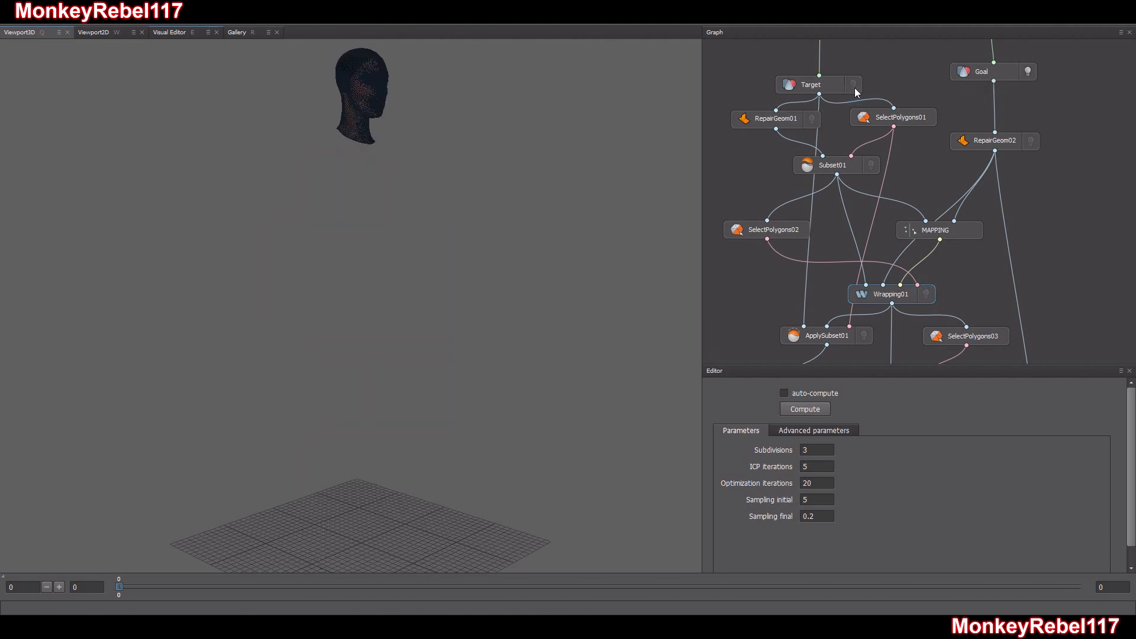
click(1027, 71)
click(926, 294)
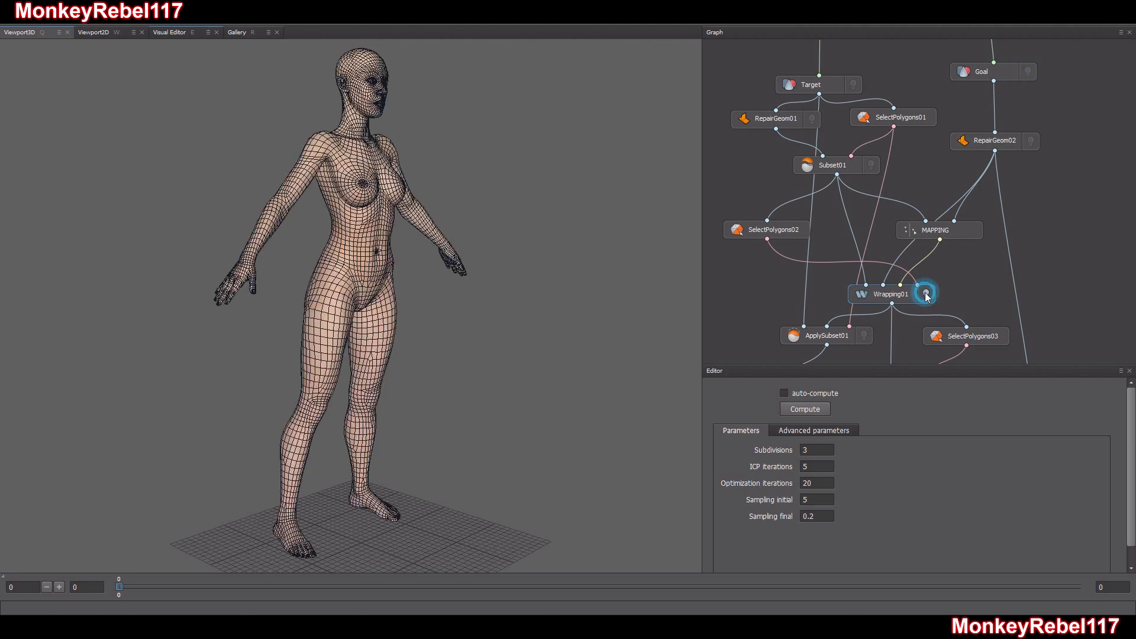
click(855, 86)
click(855, 86)
click(855, 85)
click(853, 85)
click(853, 86)
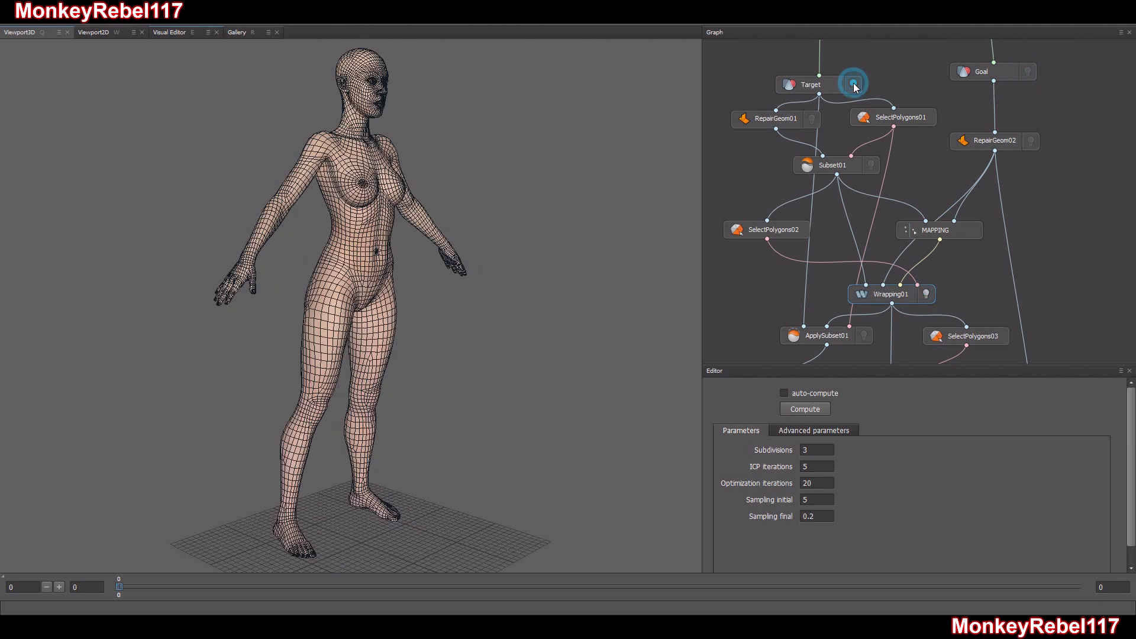
click(926, 294)
click(926, 294)
Inspect the wrapped head up close from several angles with the wireframe visible
drag(426, 286, 385, 251)
middle_drag(385, 250, 402, 317)
scroll(362, 358, up, 8)
scroll(402, 317, up, 3)
drag(399, 317, 325, 315)
middle_drag(325, 315, 361, 327)
mouse_move(359, 327)
mouse_down()
mouse_move(491, 334)
mouse_move(395, 337)
mouse_move(341, 318)
mouse_move(359, 315)
mouse_up()
scroll(361, 322, up, 3)
middle_drag(359, 314, 435, 388)
mouse_move(436, 388)
mouse_down()
mouse_move(395, 379)
mouse_move(433, 385)
mouse_up()
scroll(423, 391, down, 4)
mouse_move(417, 392)
middle_down()
mouse_move(425, 413)
mouse_move(426, 387)
middle_up()
scroll(429, 392, up, 2)
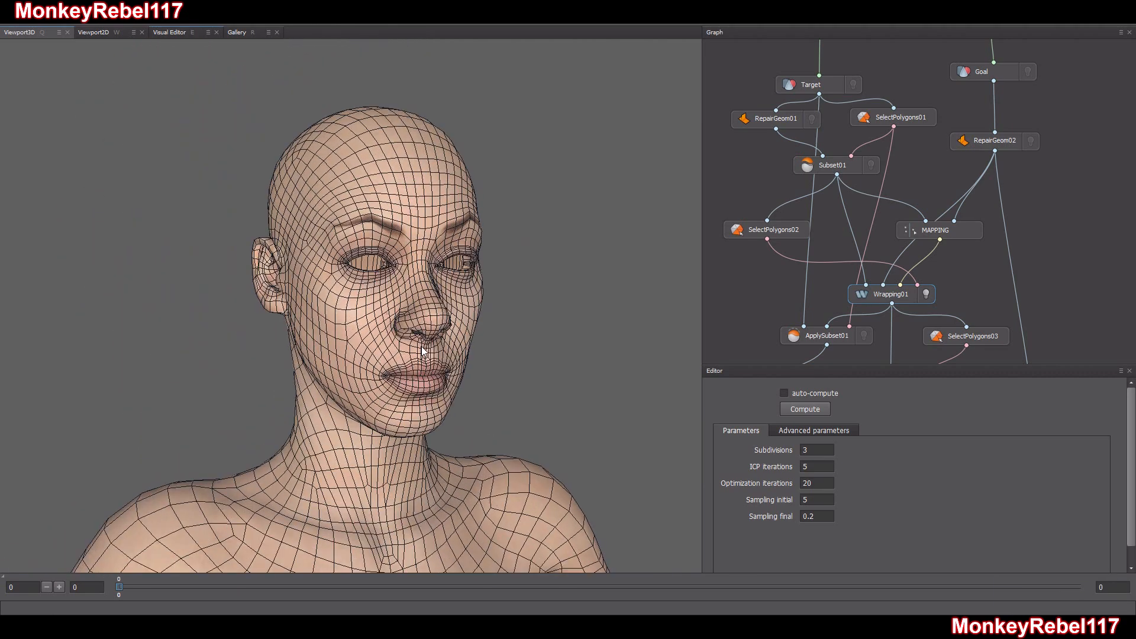
Locate the ApplySubset01 node and open the export settings of SaveGeom01
middle_drag(851, 301, 803, 254)
click(804, 256)
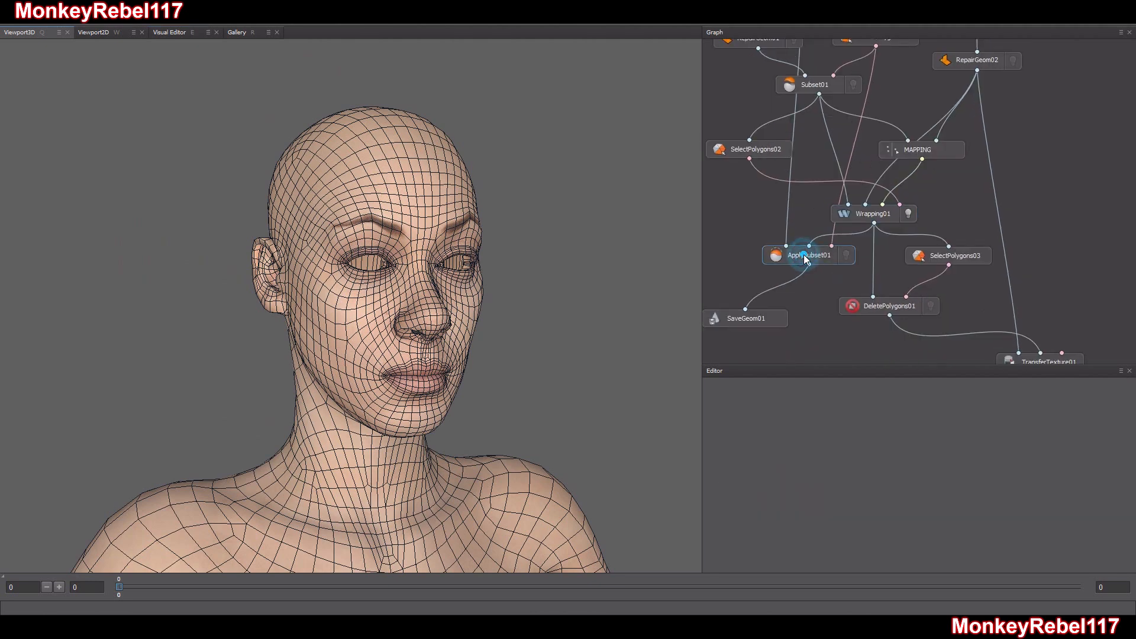
middle_drag(814, 297, 824, 279)
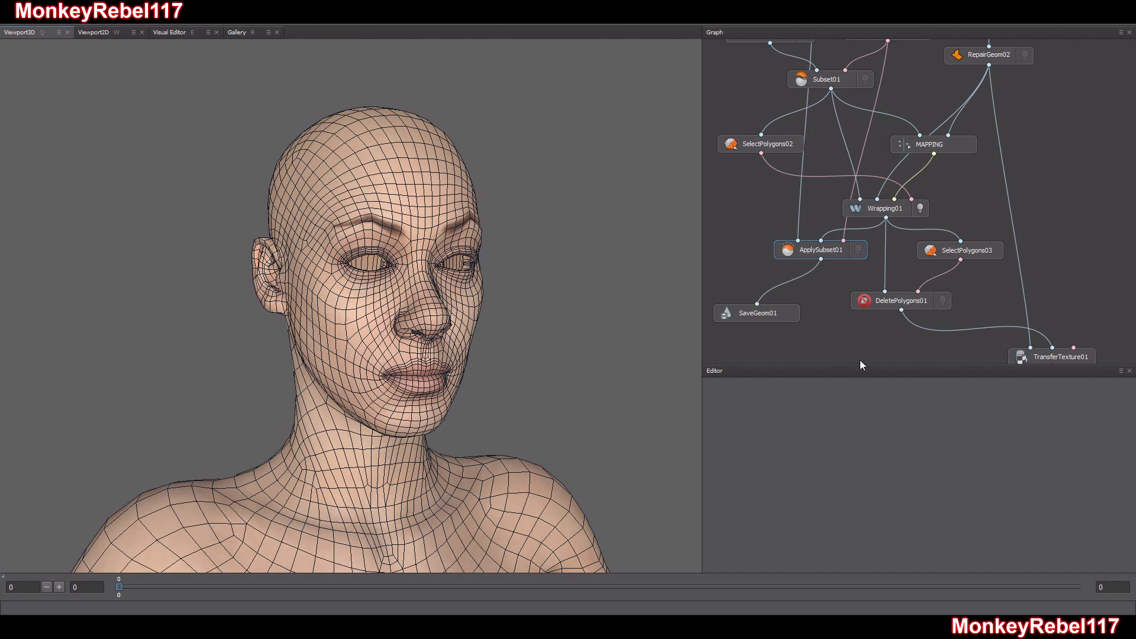
click(768, 319)
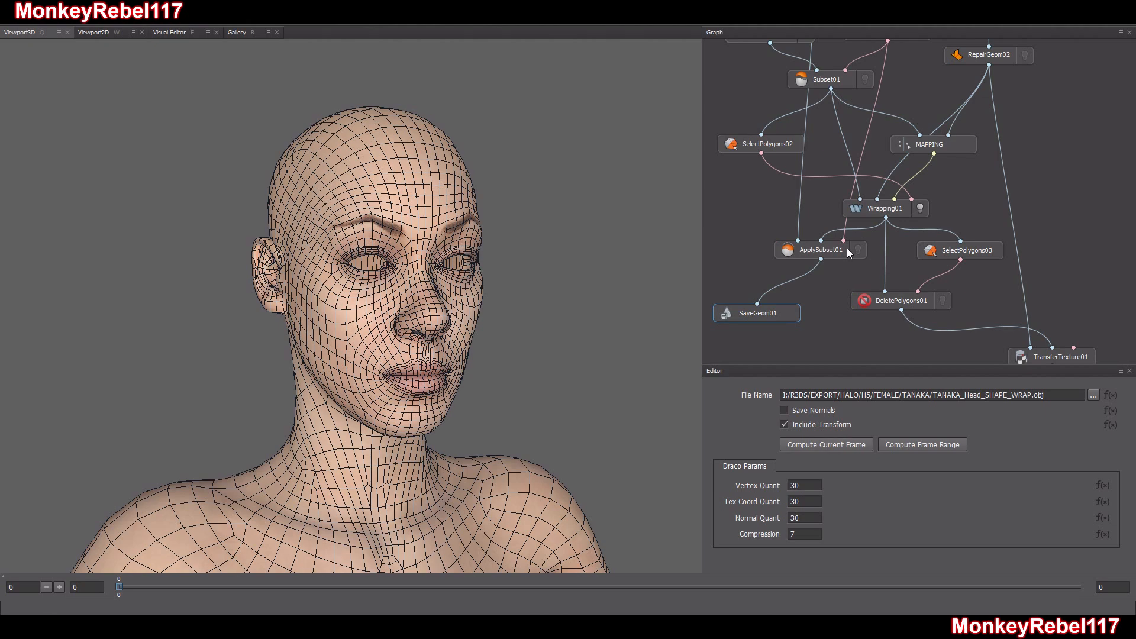
Display the ApplySubset01 result instead of Wrapping01 and check the eye sockets of the combined mesh
click(920, 208)
click(858, 250)
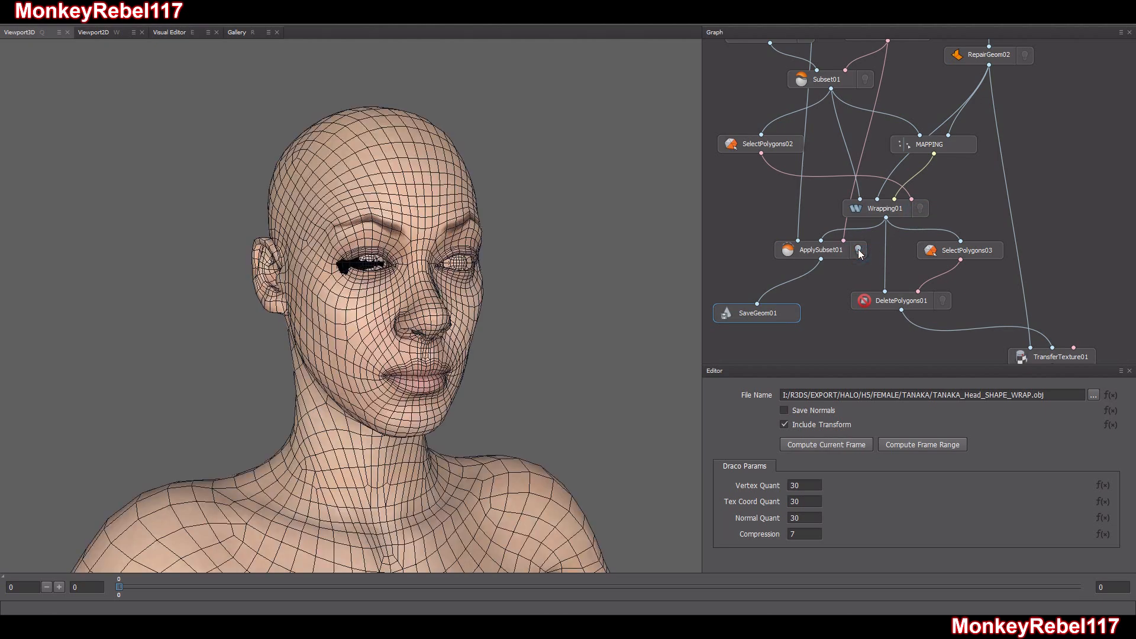
drag(416, 357, 423, 355)
middle_drag(424, 355, 390, 404)
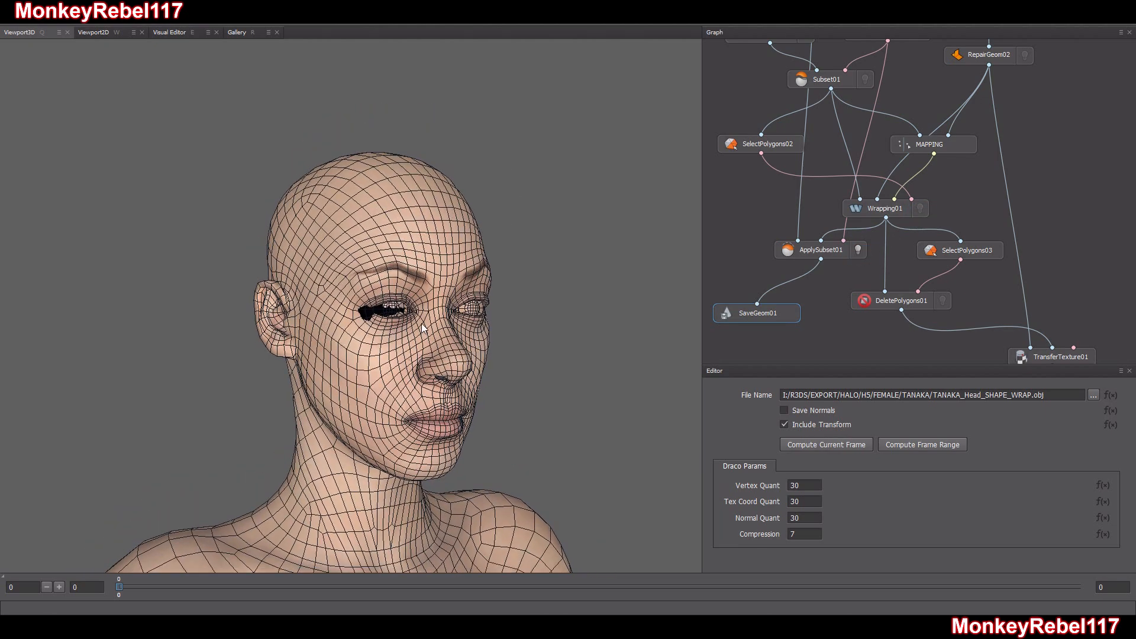
right_drag(390, 405, 454, 327)
drag(453, 327, 428, 321)
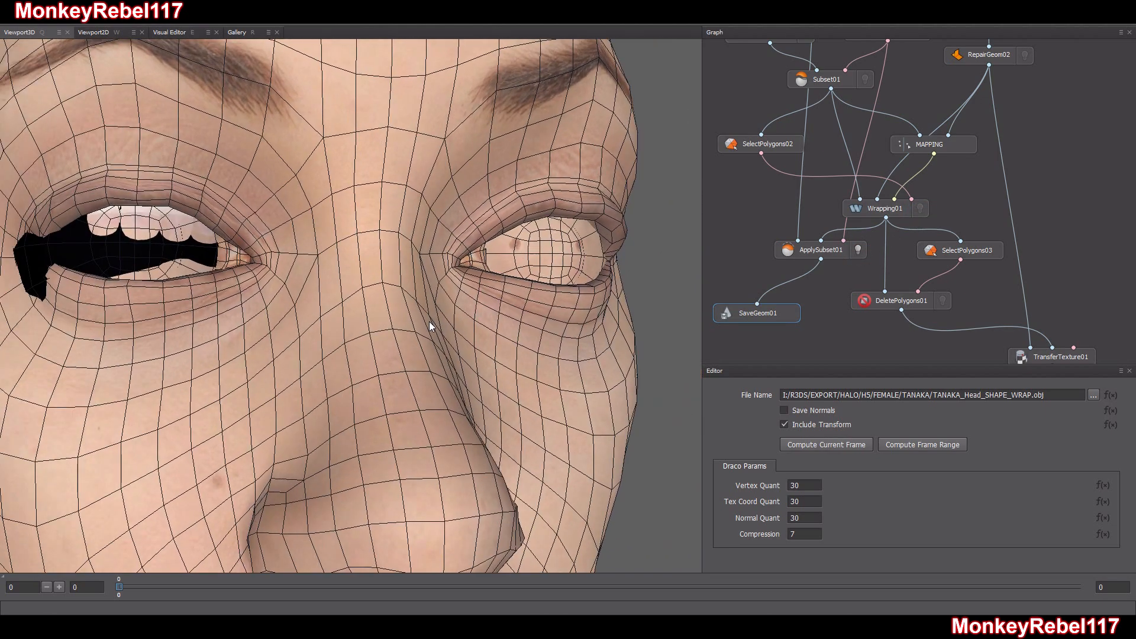
right_drag(429, 321, 399, 339)
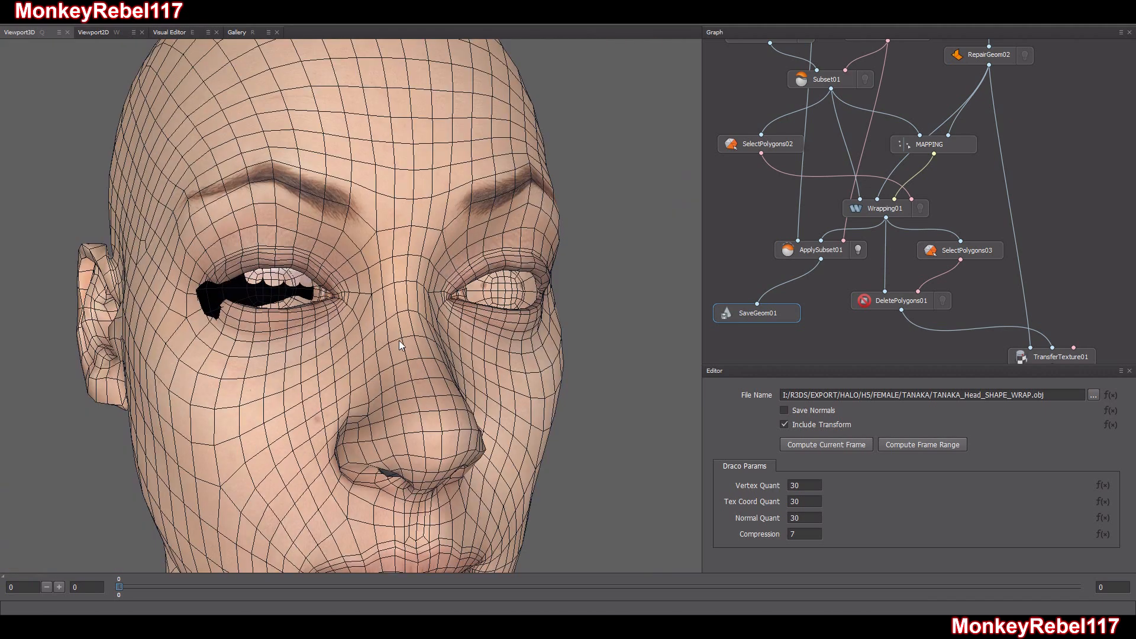
Examine the inside of the head, the nostrils and the mouth of the combined mesh for wrapping errors
mouse_move(399, 345)
mouse_down()
mouse_move(338, 375)
mouse_move(353, 376)
mouse_move(328, 385)
mouse_move(332, 403)
mouse_move(349, 349)
mouse_move(356, 362)
mouse_move(353, 346)
mouse_move(342, 349)
mouse_move(391, 325)
mouse_up()
scroll(355, 345, up, 5)
scroll(391, 326, up, 5)
scroll(391, 325, down, 3)
scroll(392, 326, up, 10)
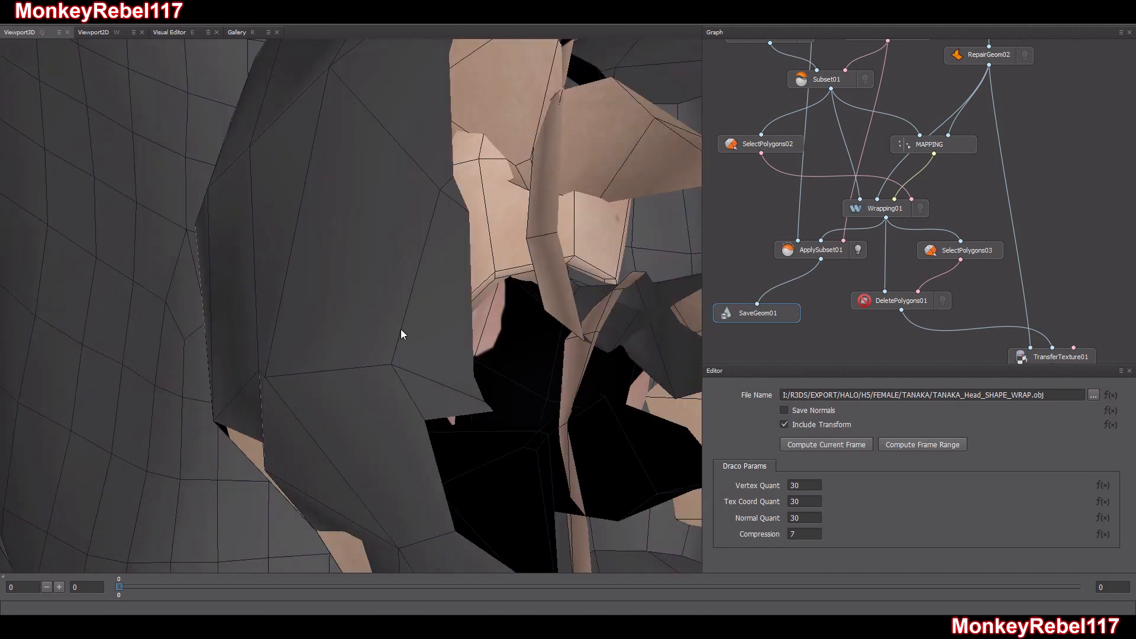
drag(400, 329, 387, 332)
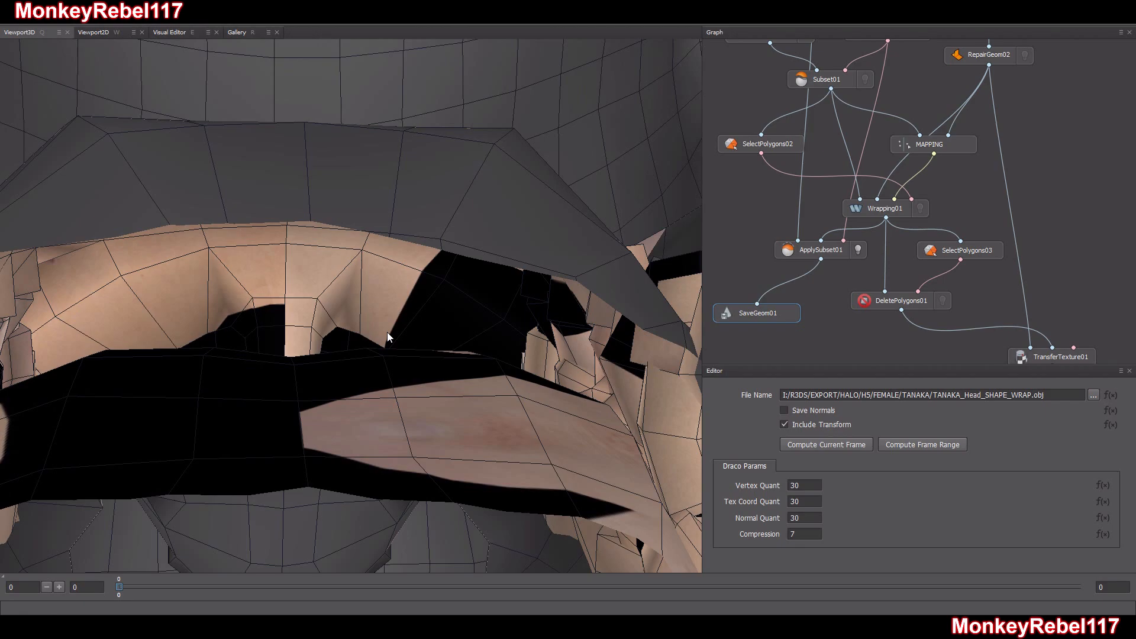
scroll(387, 332, down, 8)
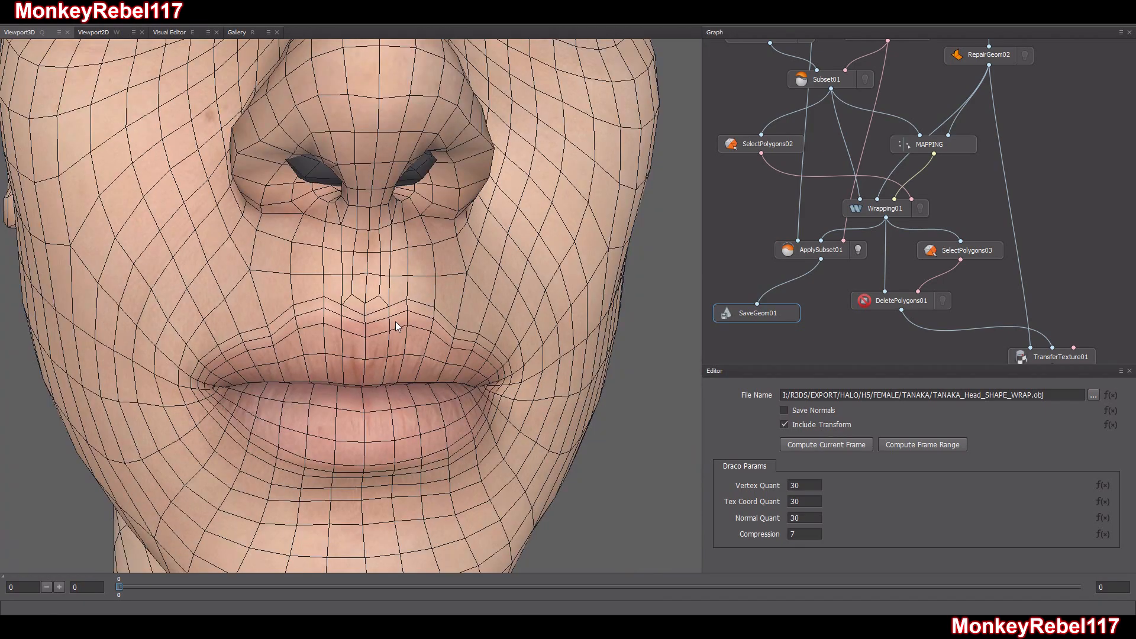
drag(353, 293, 373, 332)
scroll(373, 332, up, 5)
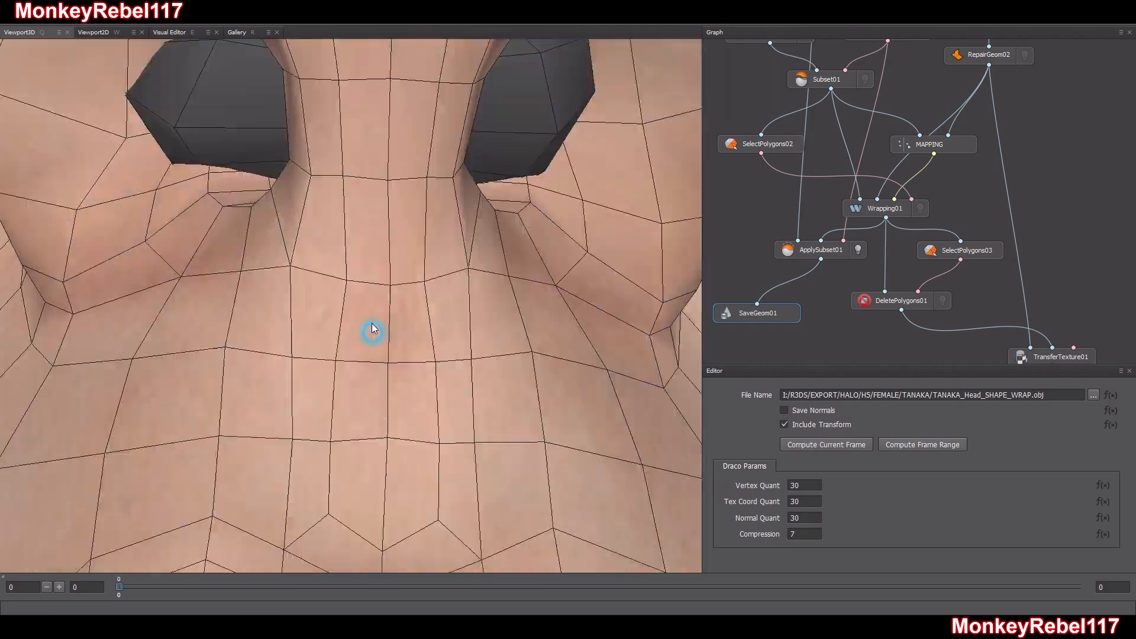
scroll(372, 329, down, 6)
scroll(373, 330, up, 10)
scroll(373, 326, down, 7)
scroll(375, 326, up, 8)
scroll(375, 325, down, 8)
drag(375, 326, 390, 321)
drag(530, 232, 468, 270)
scroll(481, 312, down, 5)
drag(482, 313, 481, 304)
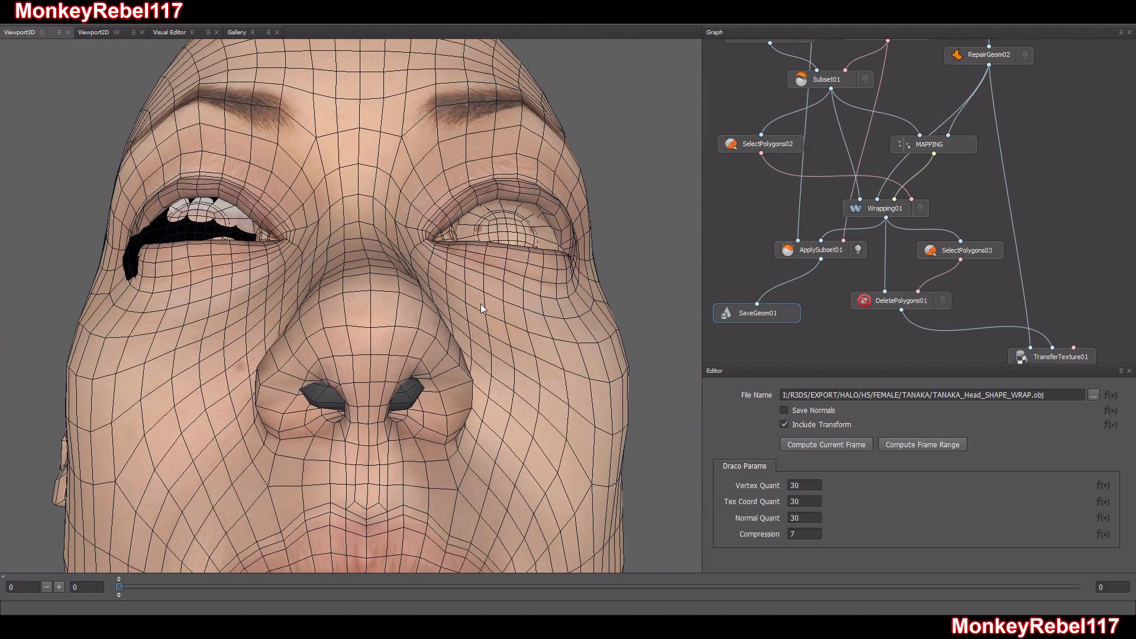
In the MAPPING node, swap nostril points 47 and 48 on the Target head to match the Goal head
click(940, 147)
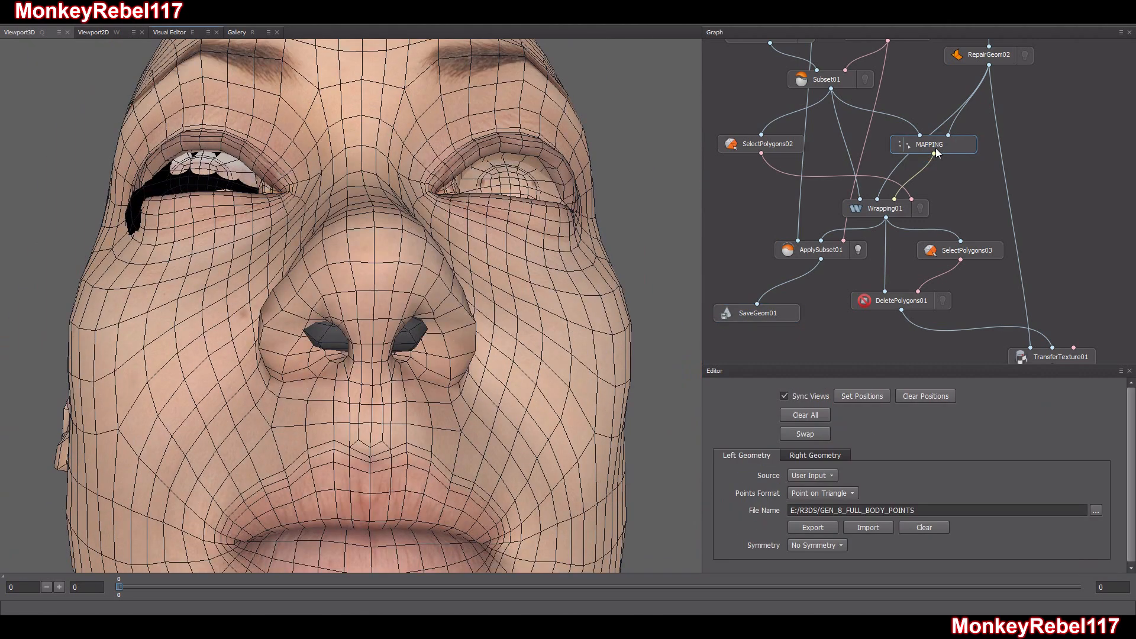
click(179, 33)
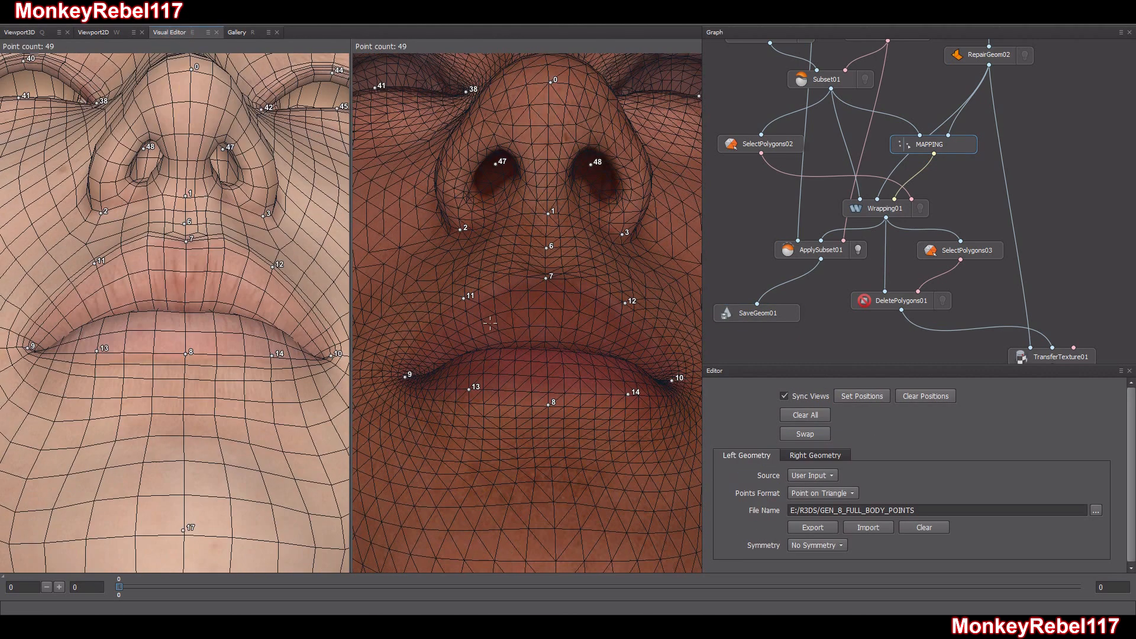
drag(490, 323, 517, 323)
scroll(503, 332, up, 2)
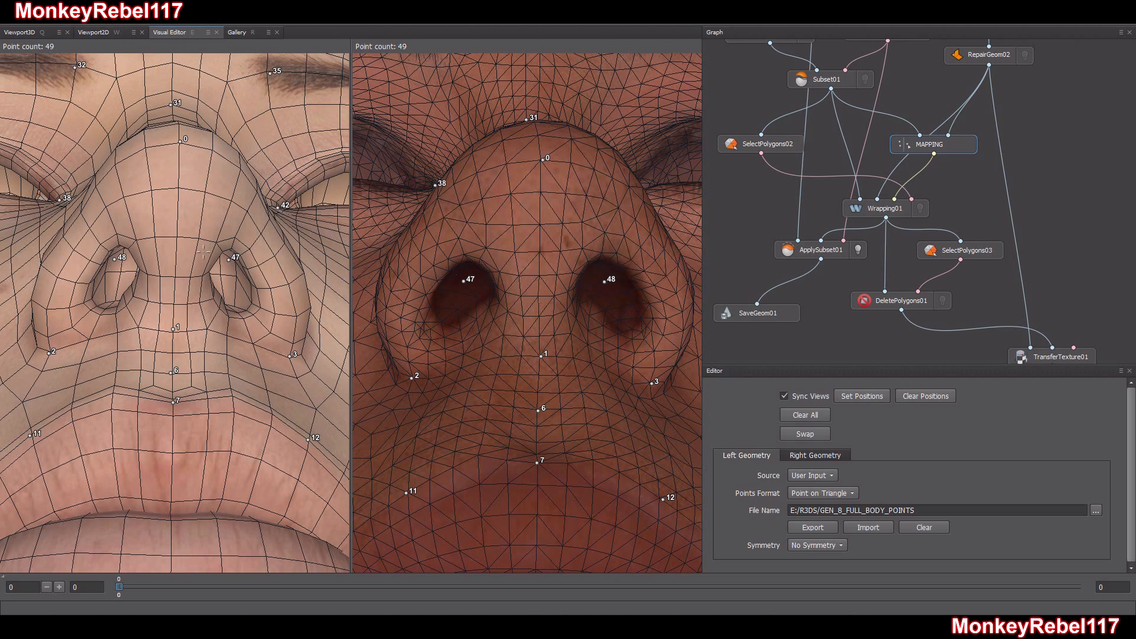
right_click(229, 261)
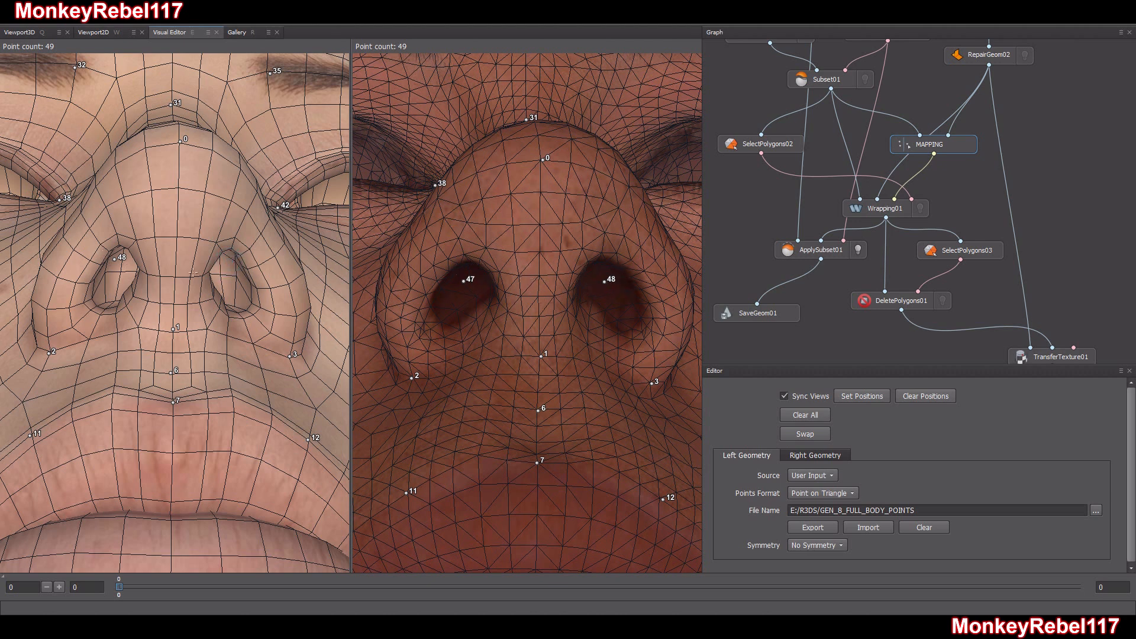
click(114, 265)
right_click(113, 260)
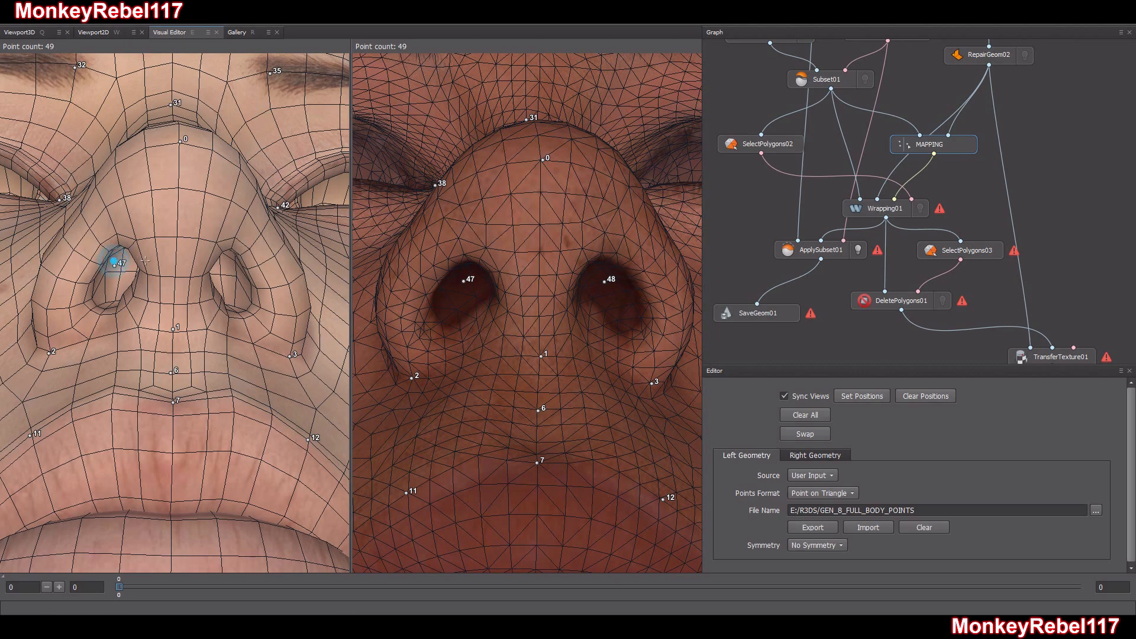
click(228, 269)
scroll(470, 305, down, 10)
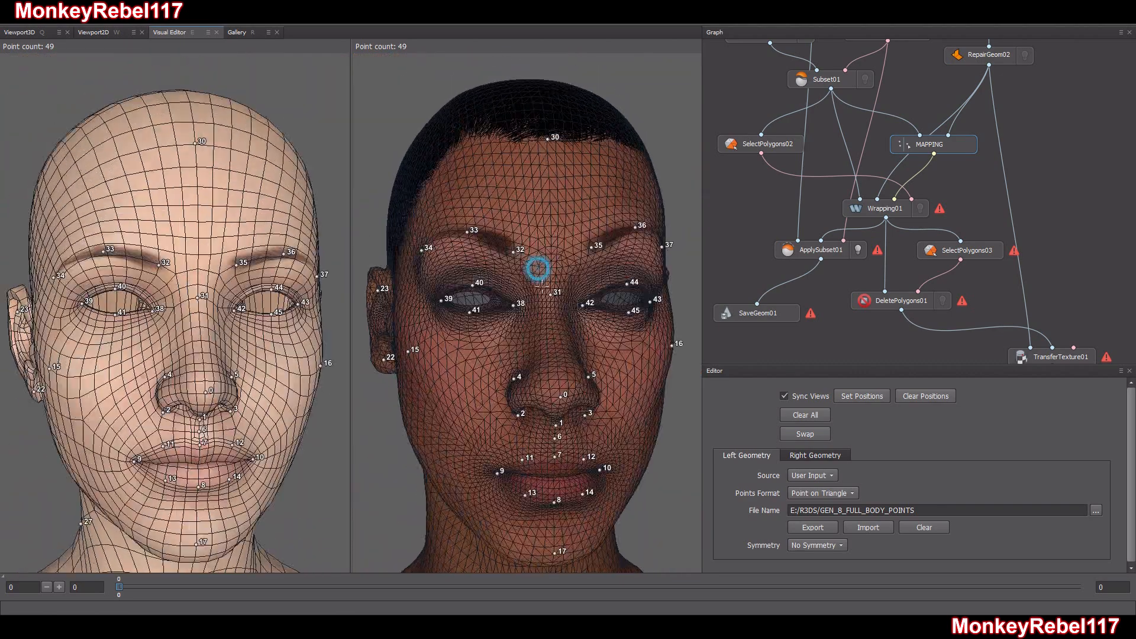
scroll(537, 270, down, 5)
Select Wrapping01, review the overlaid heads with the corrected points, and recompute the wrap
click(883, 211)
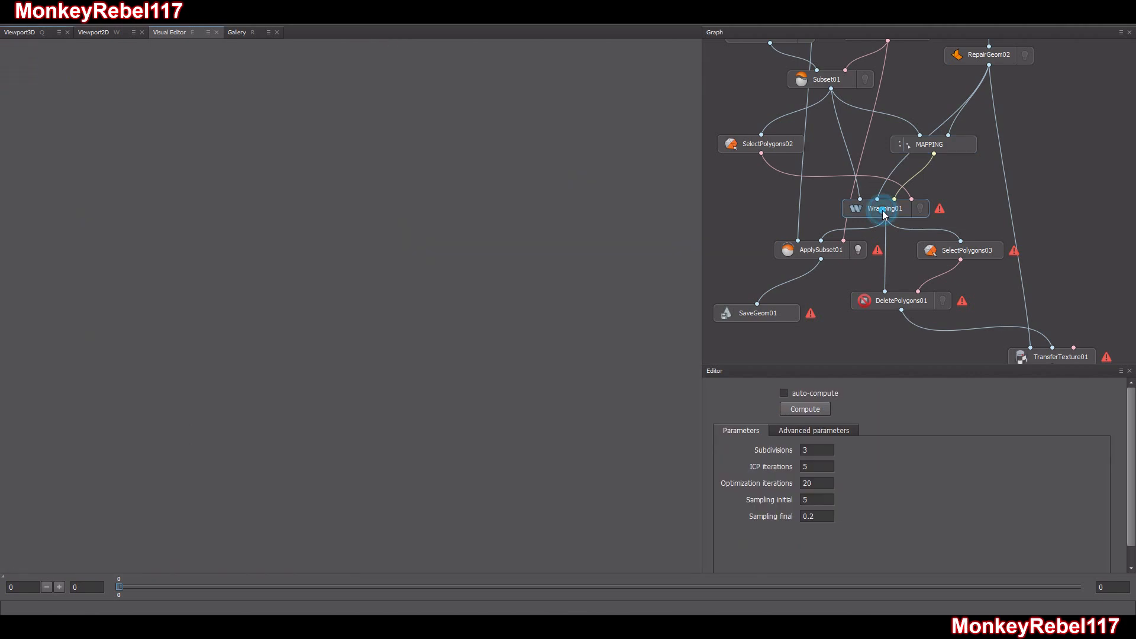
drag(430, 348, 503, 400)
scroll(504, 400, down, 4)
middle_drag(506, 449, 470, 261)
drag(470, 265, 521, 346)
scroll(527, 346, down, 4)
middle_drag(533, 345, 551, 310)
click(816, 410)
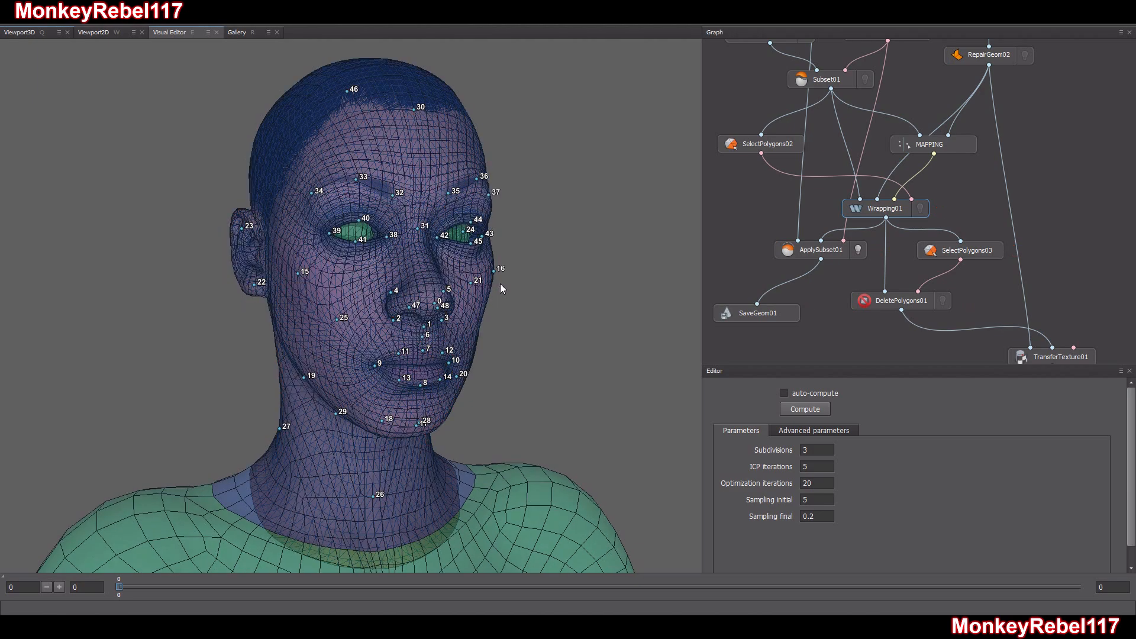
Check the recomputed wrap overlay around the nostrils, lips and face from several angles
drag(468, 338, 431, 297)
middle_drag(424, 241, 430, 298)
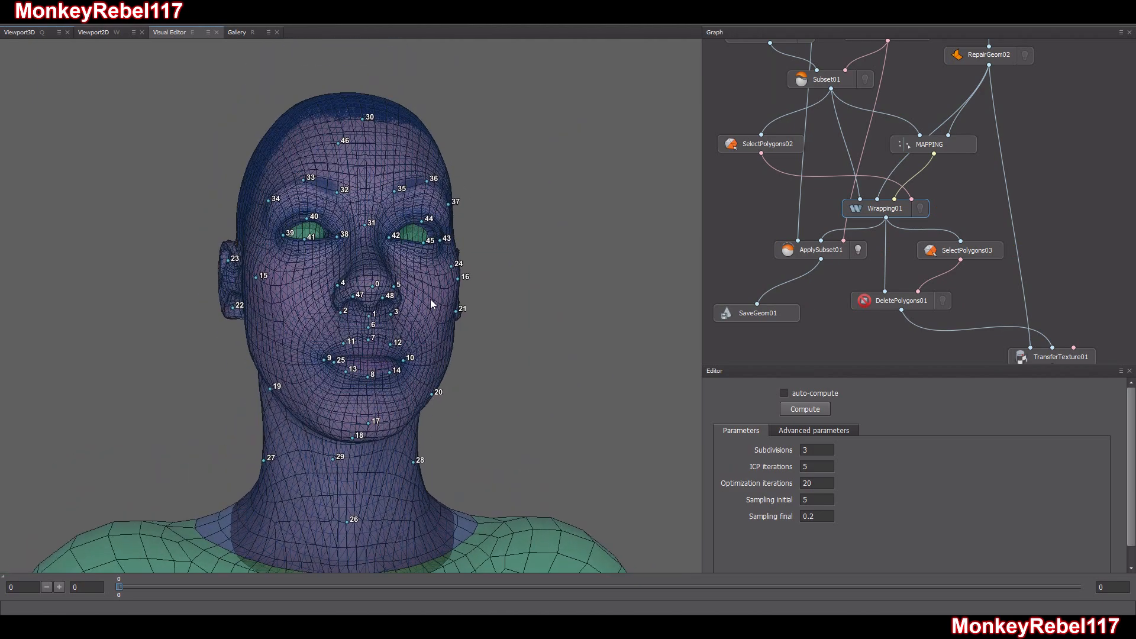
drag(431, 299, 397, 301)
scroll(397, 300, up, 4)
scroll(397, 305, up, 5)
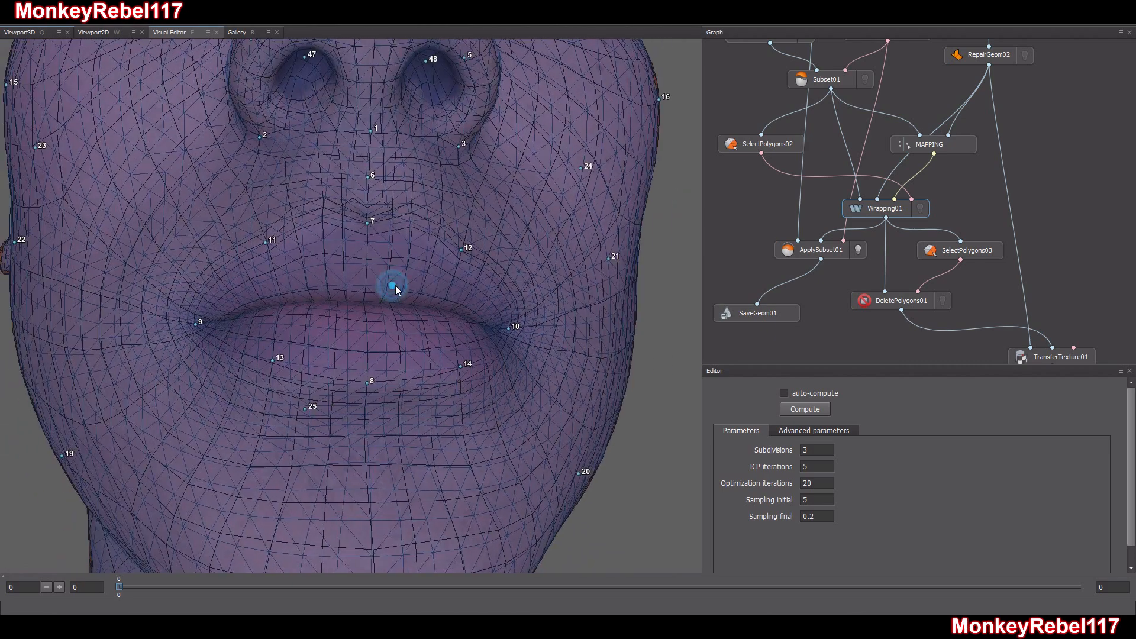
scroll(395, 303, down, 9)
scroll(392, 330, up, 2)
mouse_move(403, 334)
mouse_down()
mouse_move(436, 361)
mouse_move(420, 336)
mouse_up()
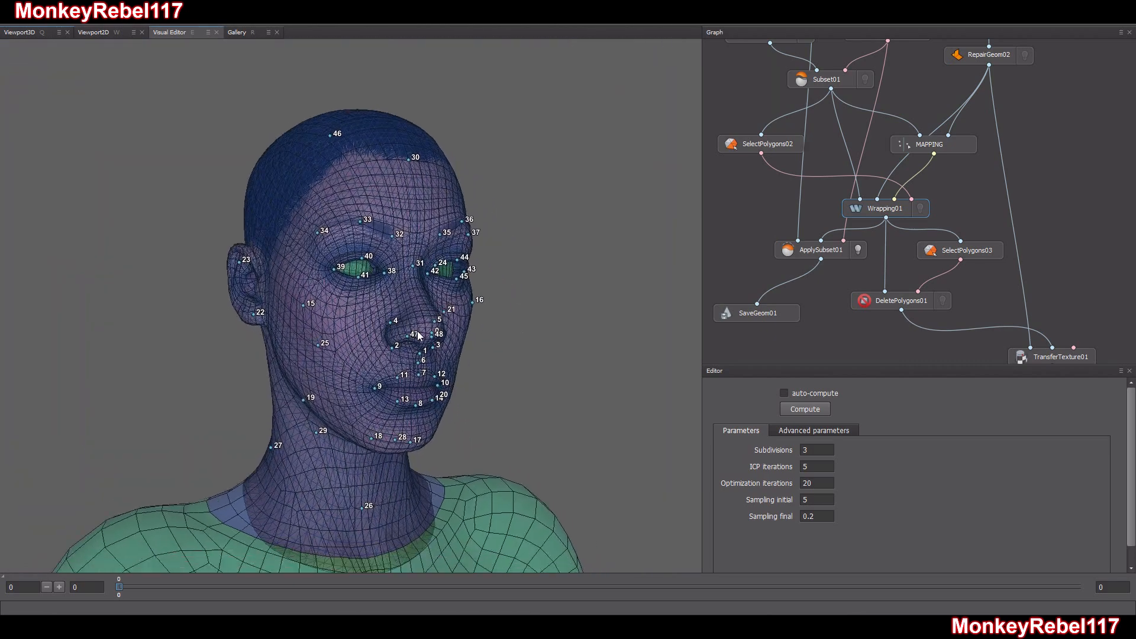
middle_drag(420, 336, 412, 324)
drag(412, 323, 420, 325)
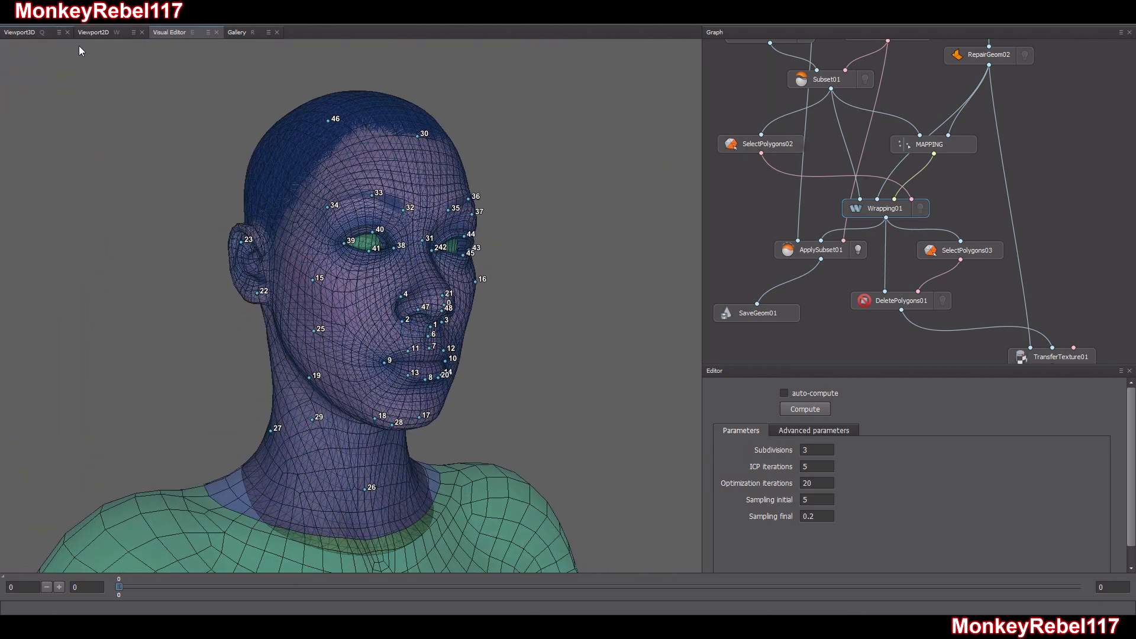
Examine the ApplySubset01 mesh in the 3D viewport from both sides of the head, including the ears
click(38, 34)
scroll(385, 270, down, 5)
drag(385, 270, 405, 286)
scroll(404, 286, up, 5)
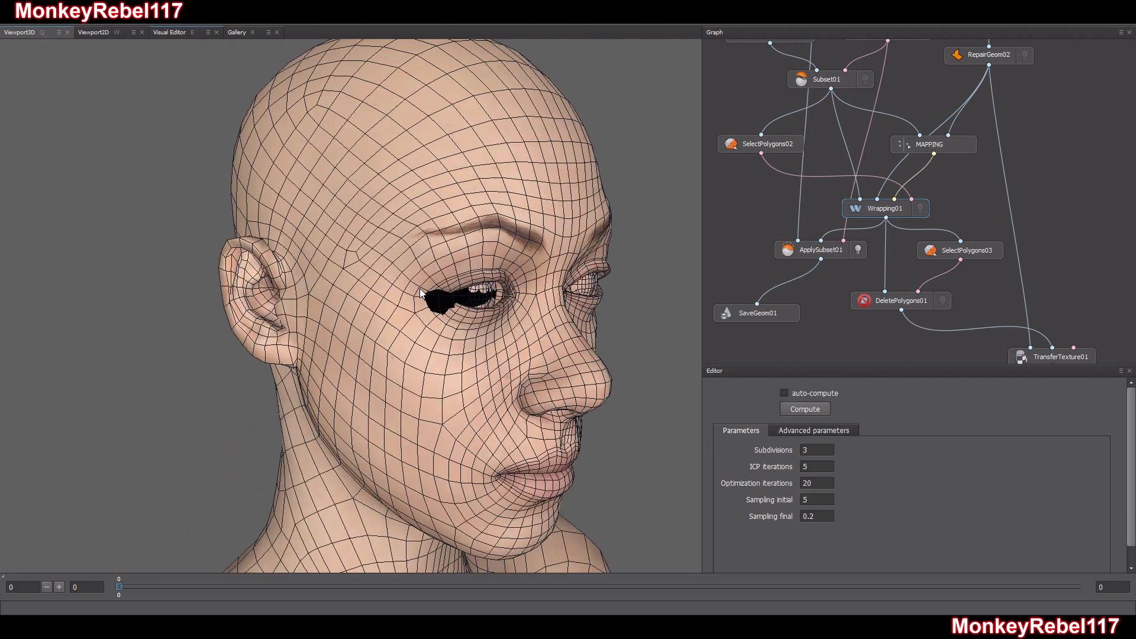
middle_drag(491, 337, 418, 286)
mouse_move(418, 286)
mouse_down()
mouse_move(362, 267)
mouse_move(433, 284)
mouse_move(435, 296)
mouse_up()
middle_drag(435, 296, 420, 212)
scroll(477, 170, up, 8)
scroll(477, 170, up, 3)
middle_drag(487, 127, 535, 140)
scroll(541, 144, up, 3)
middle_drag(604, 176, 335, 347)
drag(334, 346, 783, 478)
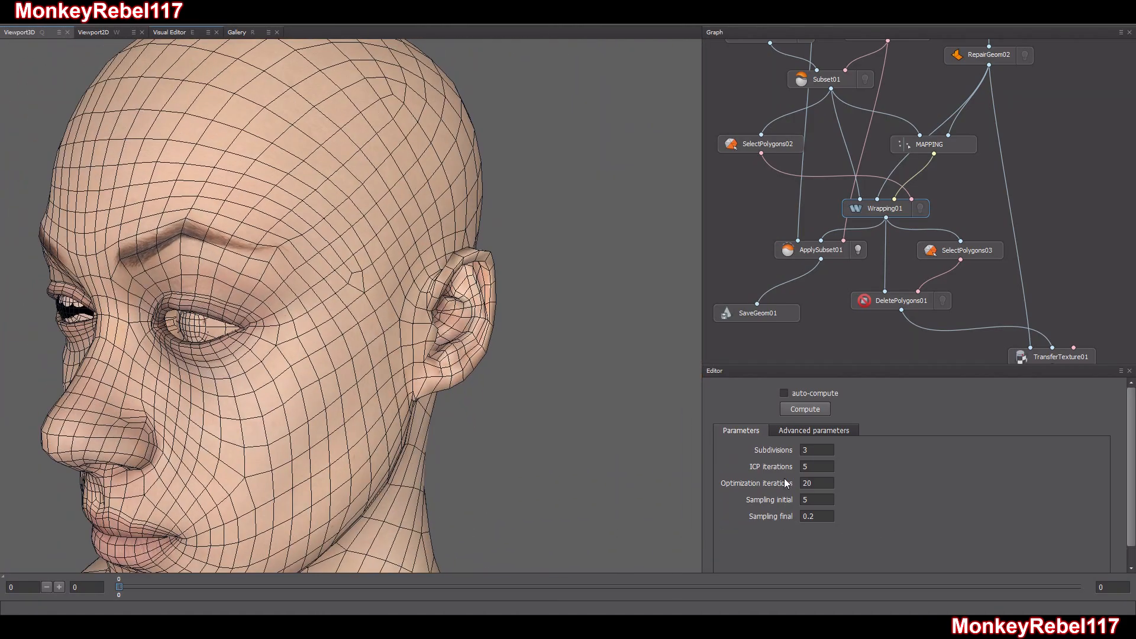
Inspect the eyes and nose of the combined mesh from the front
drag(236, 414, 456, 365)
scroll(279, 413, down, 2)
scroll(378, 372, up, 4)
scroll(335, 361, up, 2)
scroll(326, 362, down, 2)
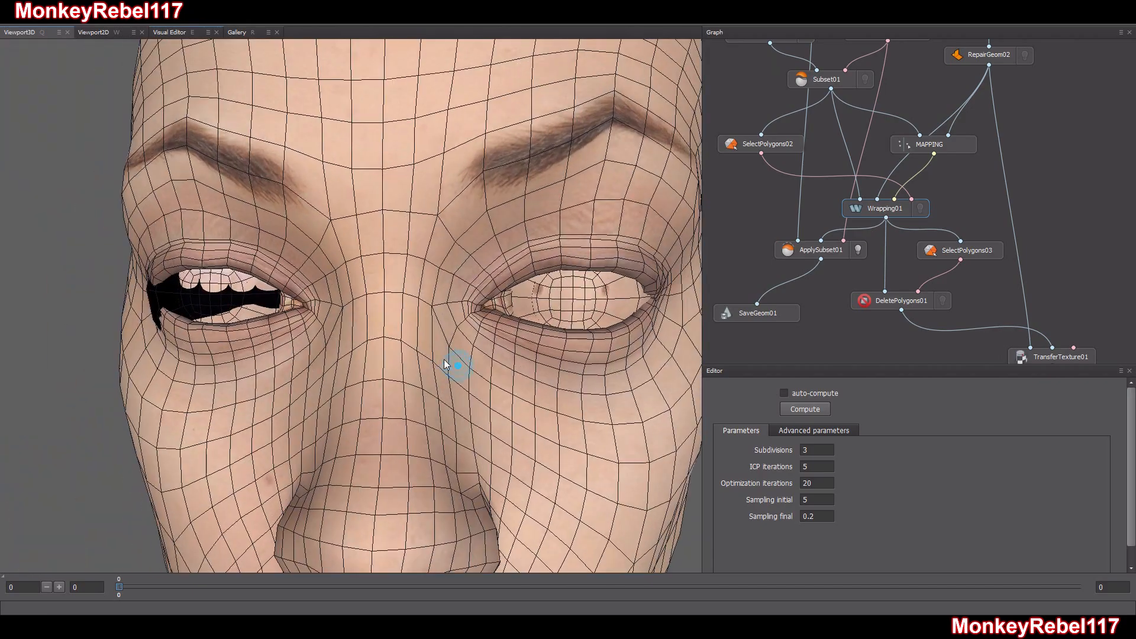
right_drag(456, 365, 448, 397)
drag(448, 397, 476, 390)
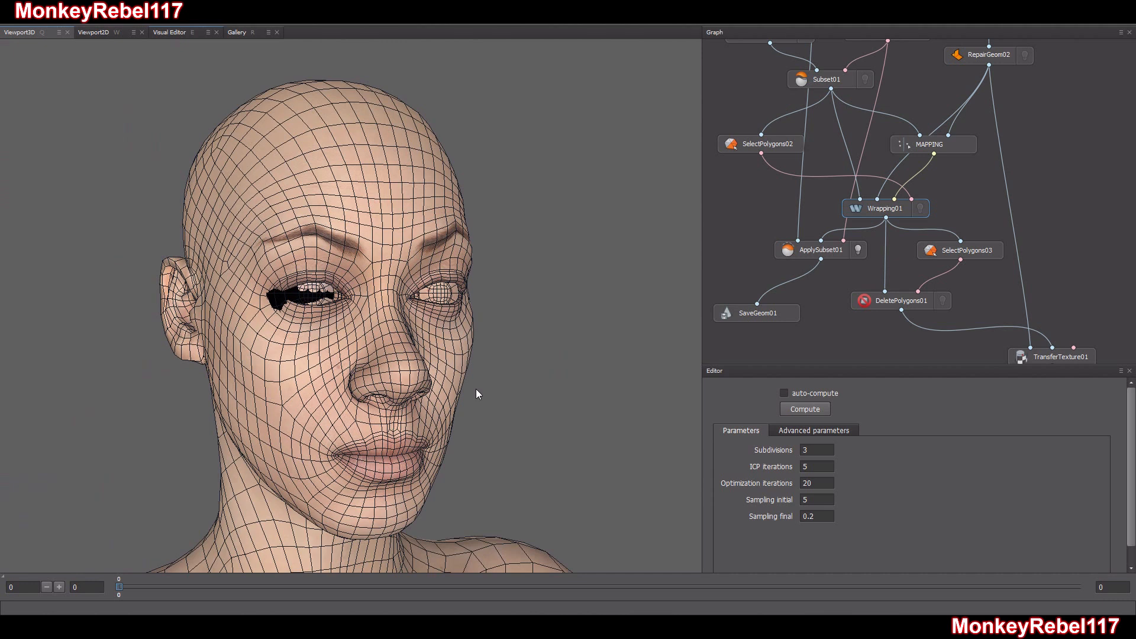
Check the SaveGeom01 export settings for TANAKA_Head_SHAPE_WRAP.obj and turn off the ApplySubset01 preview
click(778, 308)
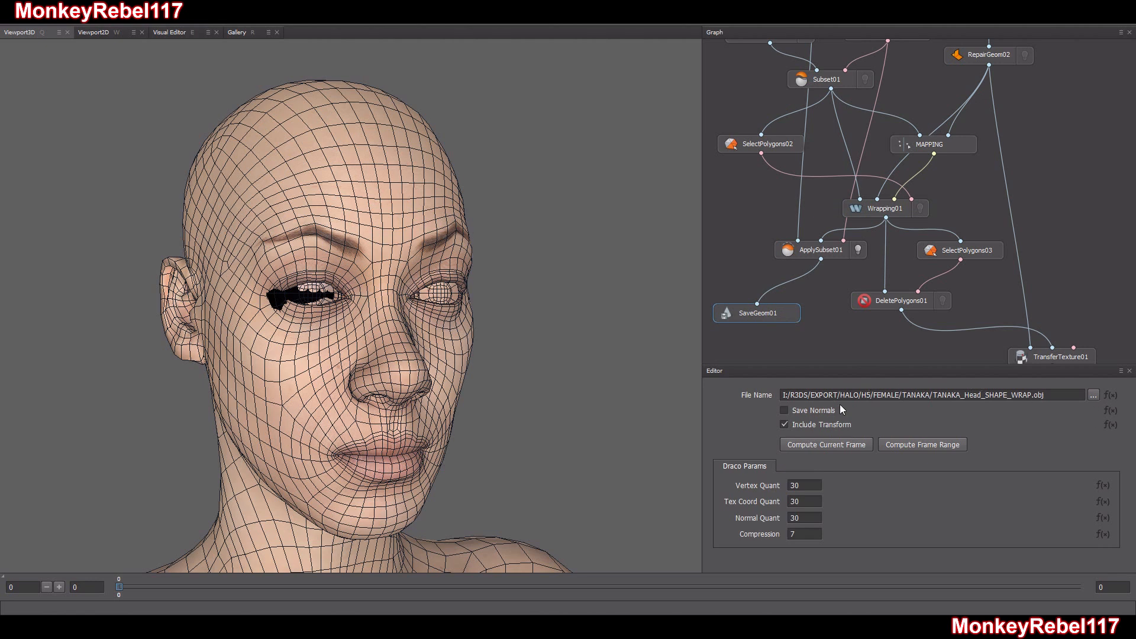
click(1000, 395)
drag(387, 396, 548, 388)
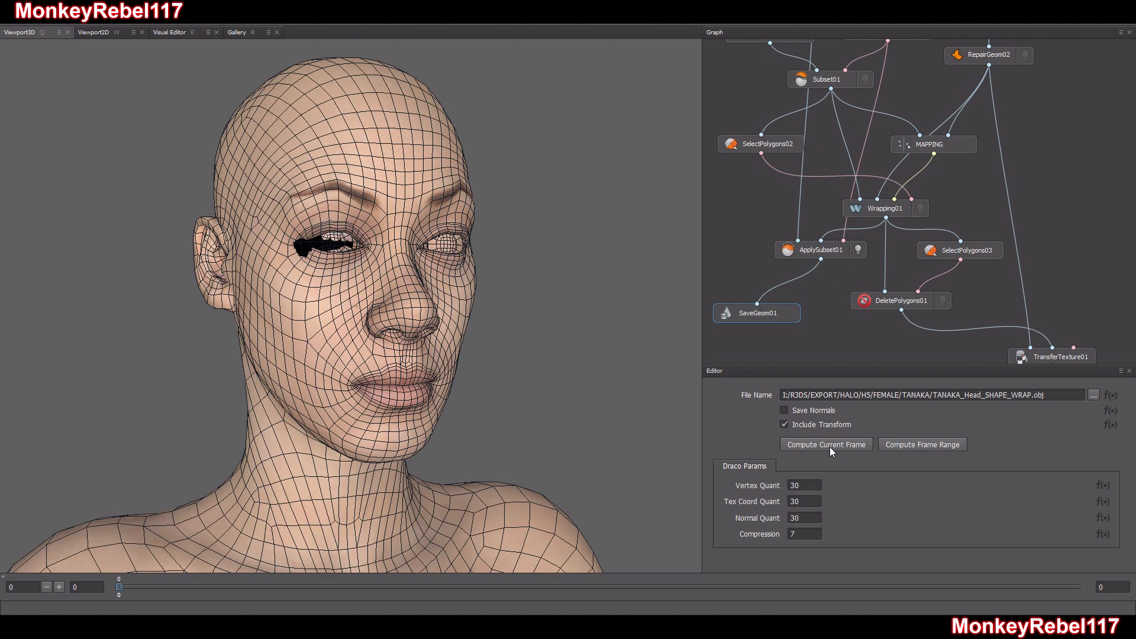
click(858, 250)
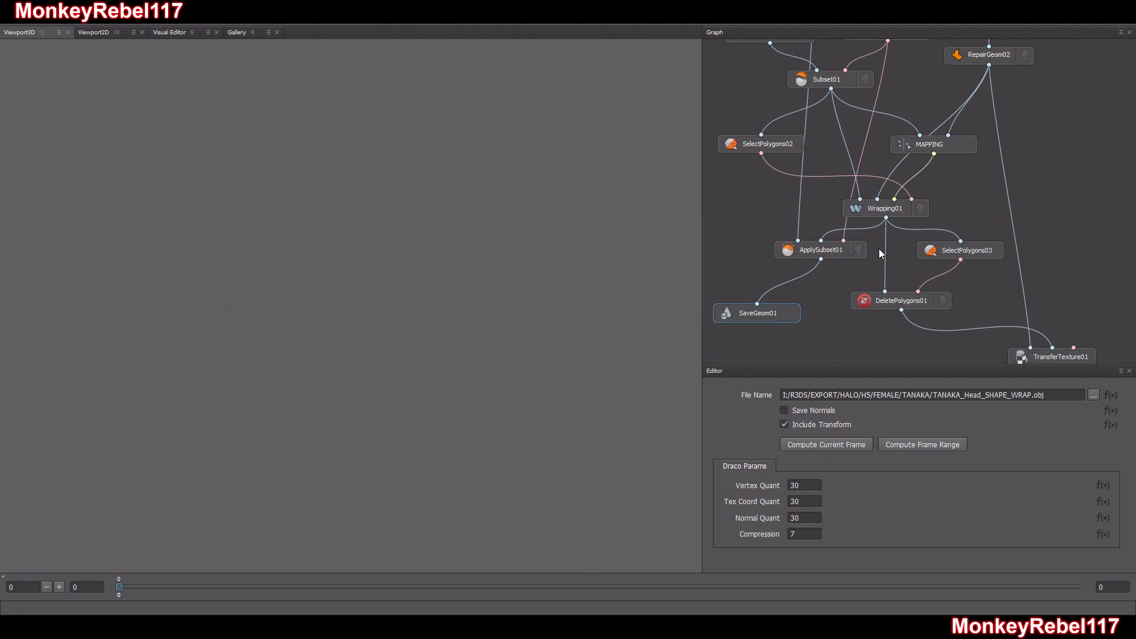
Select DeletePolygons01 and toggle its preview, then examine the SelectPolygons03 selection around the head in the visual editor
click(910, 307)
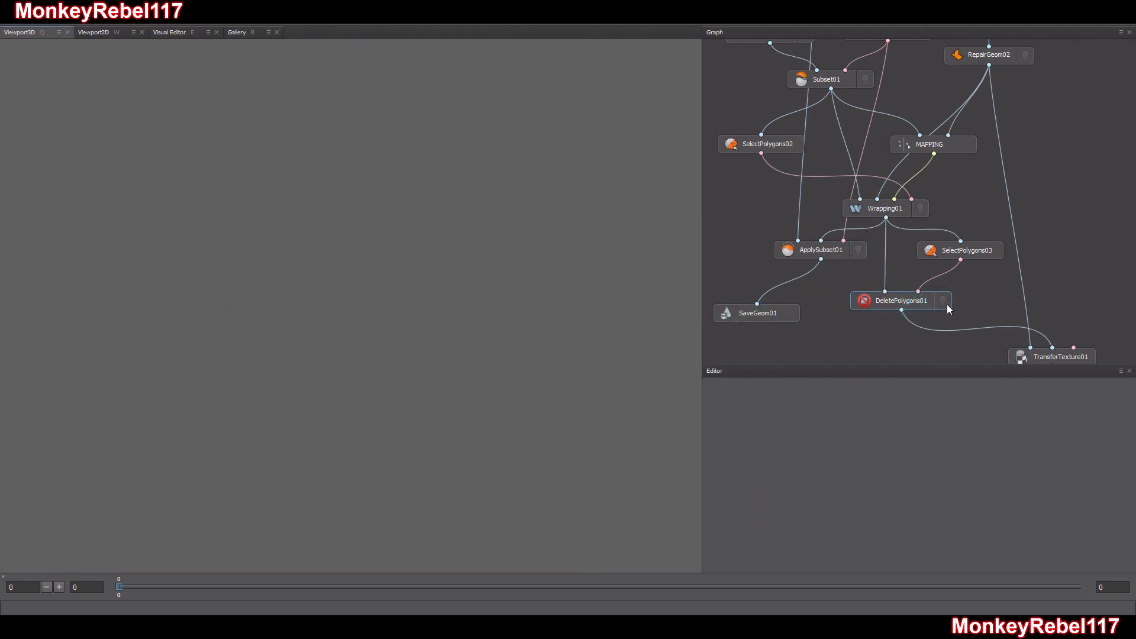
click(943, 300)
click(943, 300)
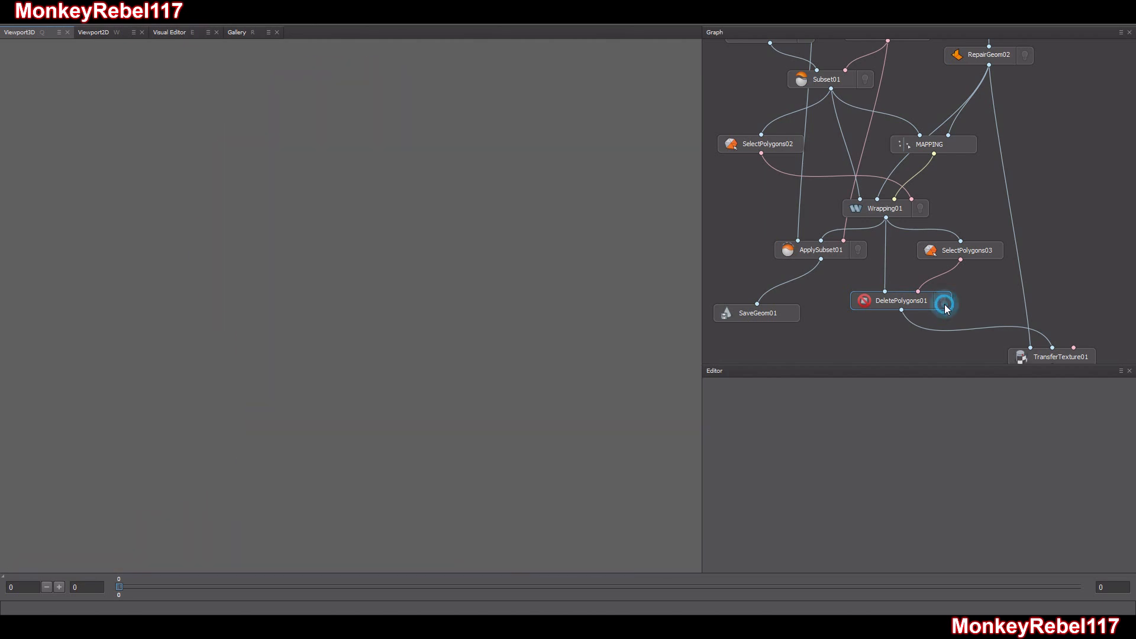
click(967, 250)
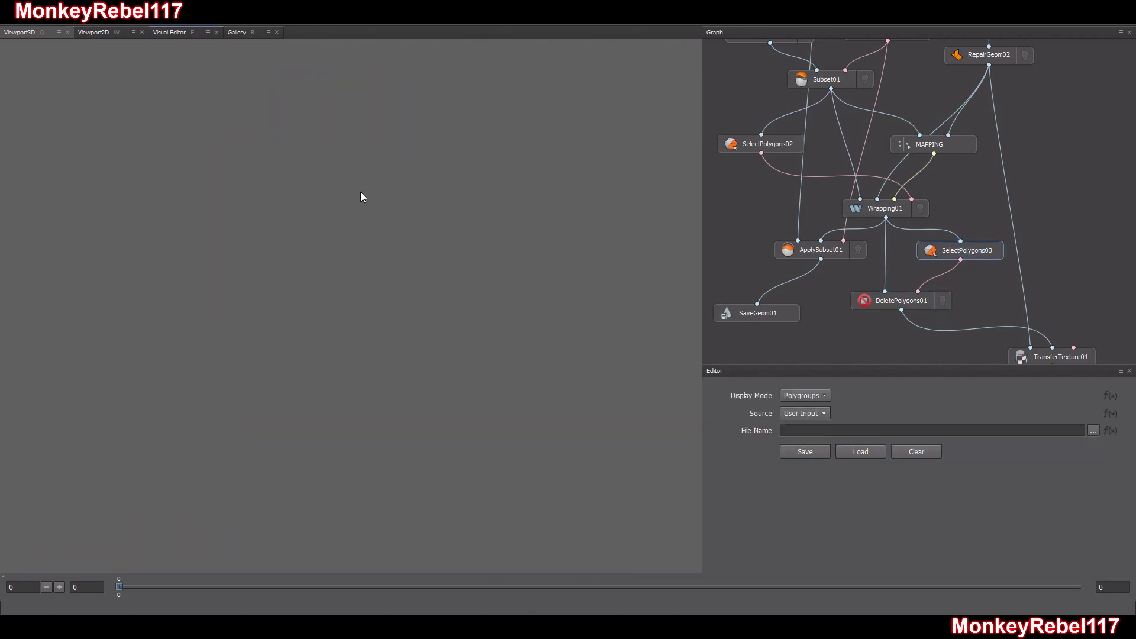
click(188, 32)
scroll(328, 250, down, 4)
alt+drag(331, 272, 413, 296)
scroll(396, 296, up, 8)
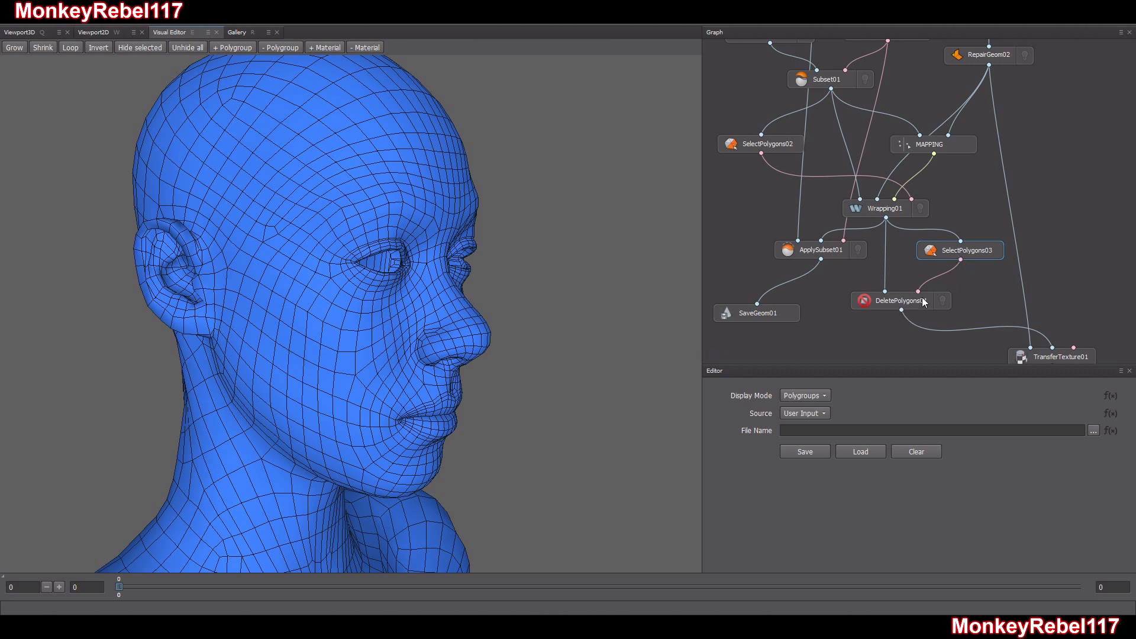
Review the TransferTexture01 and ExtrapolateImage01 nodes and compute the current frame of SaveImage01 to QUAD_SKIN_HEAD_R3DS.jpg
middle_drag(988, 309, 903, 192)
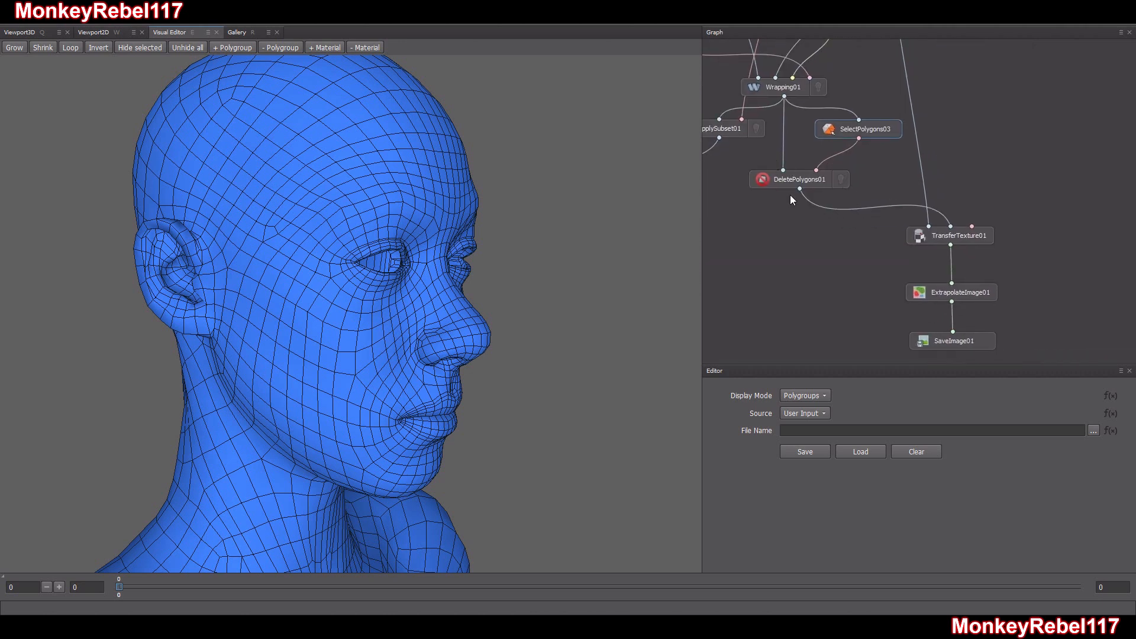
click(951, 234)
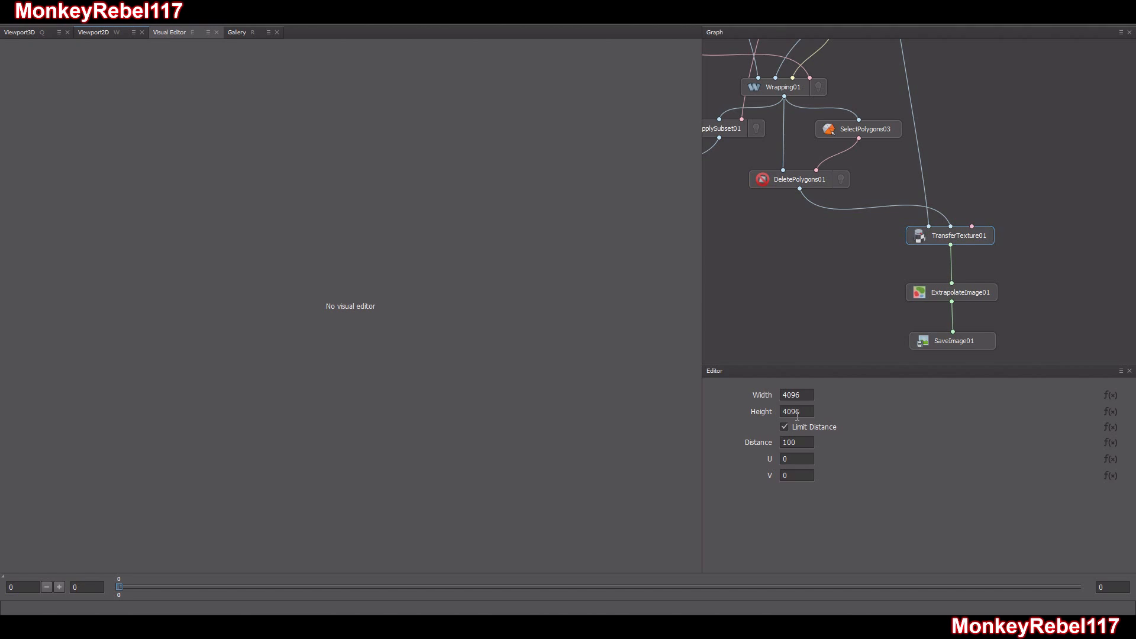
click(964, 296)
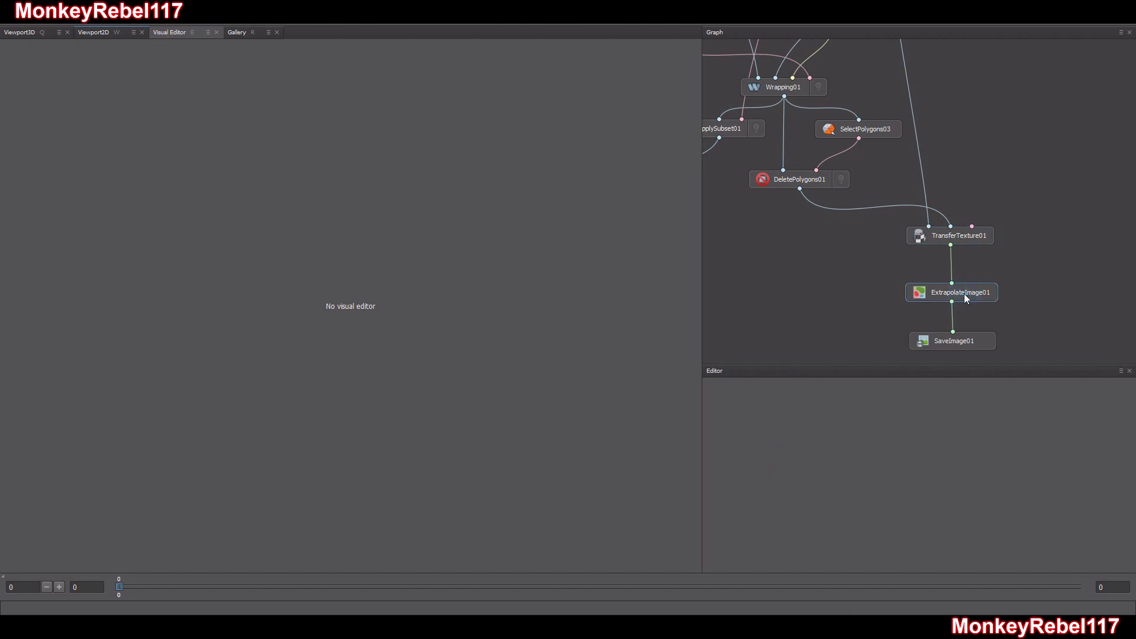
click(942, 339)
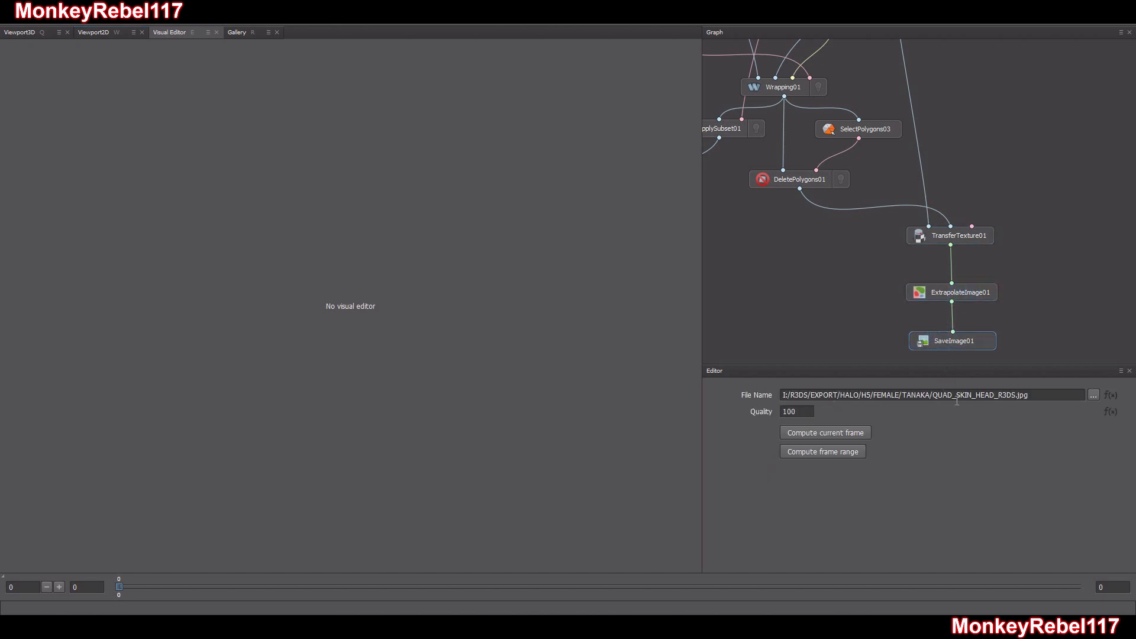
drag(1030, 396, 778, 411)
click(817, 434)
Open QUAD_SKIN_HEAD_R3DS.jpg from the TANAKA export folder in Paint.NET
click(146, 622)
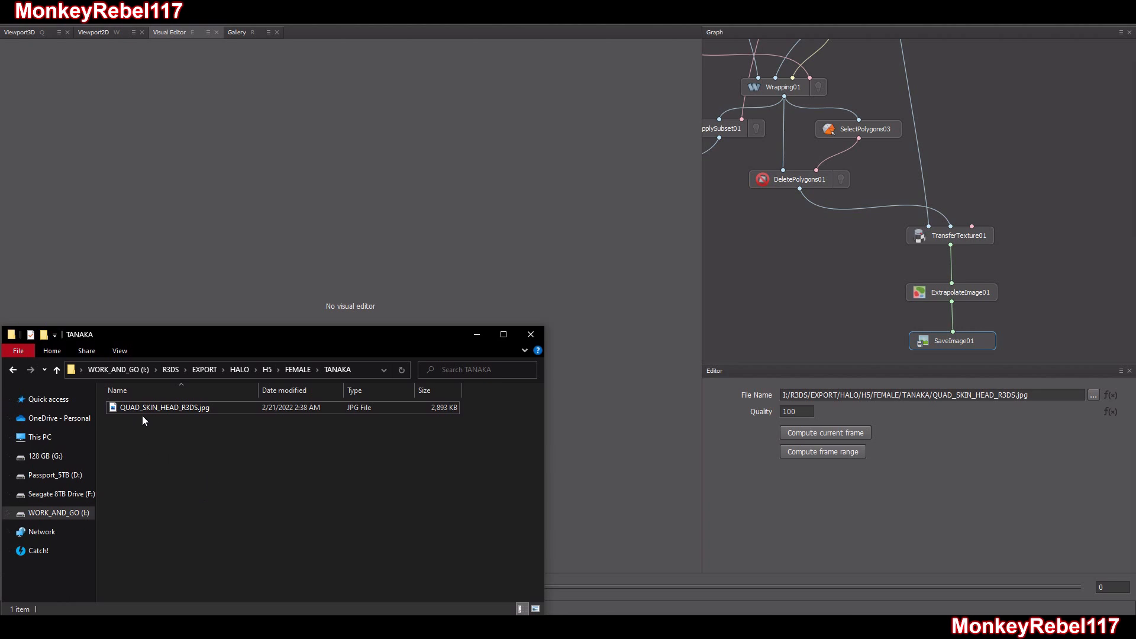
drag(151, 411, 1135, 331)
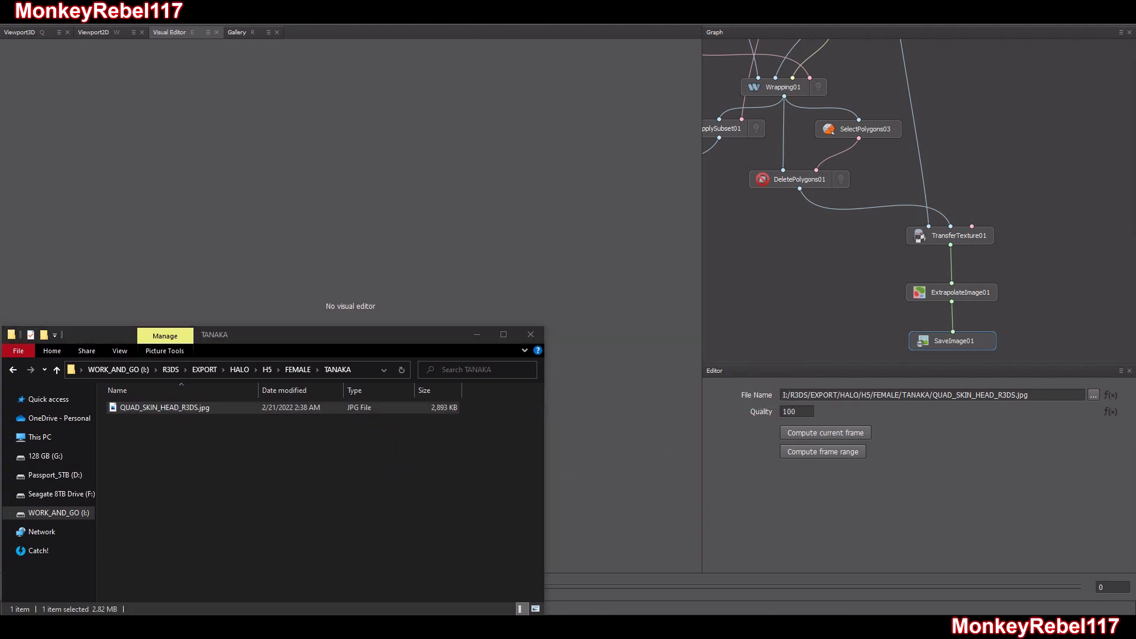
drag(1135, 110, 555, 93)
click(803, 74)
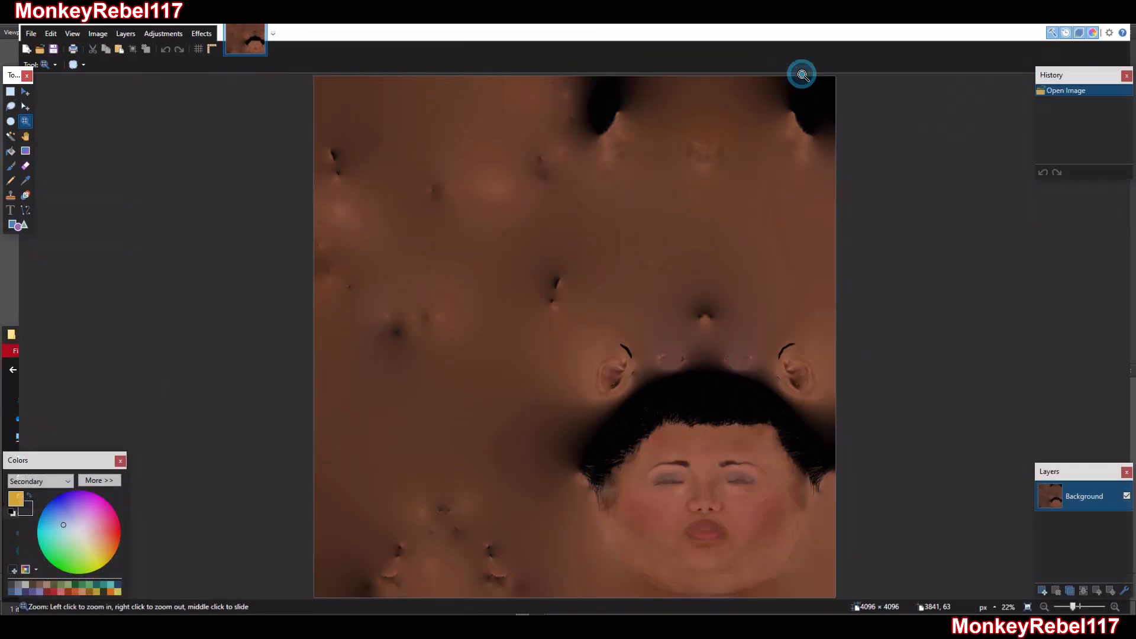
Examine the face and lips of the transferred head texture up close, then the whole image
drag(583, 408, 851, 588)
drag(704, 502, 435, 331)
drag(738, 395, 286, 217)
right_click(143, 332)
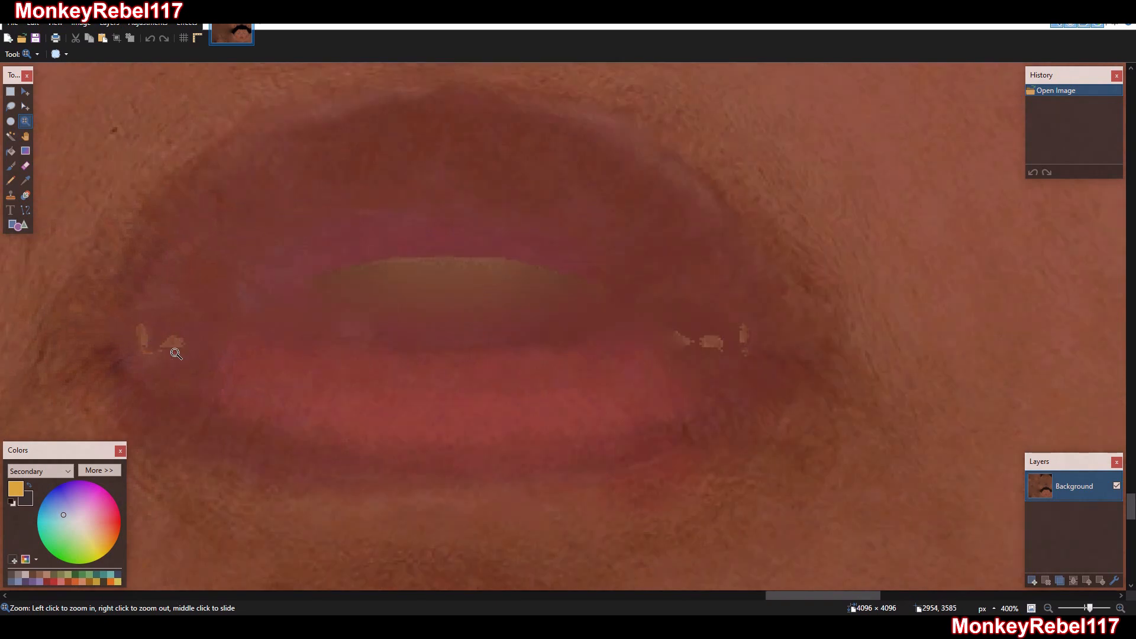
right_click(709, 334)
right_click(709, 335)
right_click(710, 334)
right_click(709, 334)
right_click(654, 325)
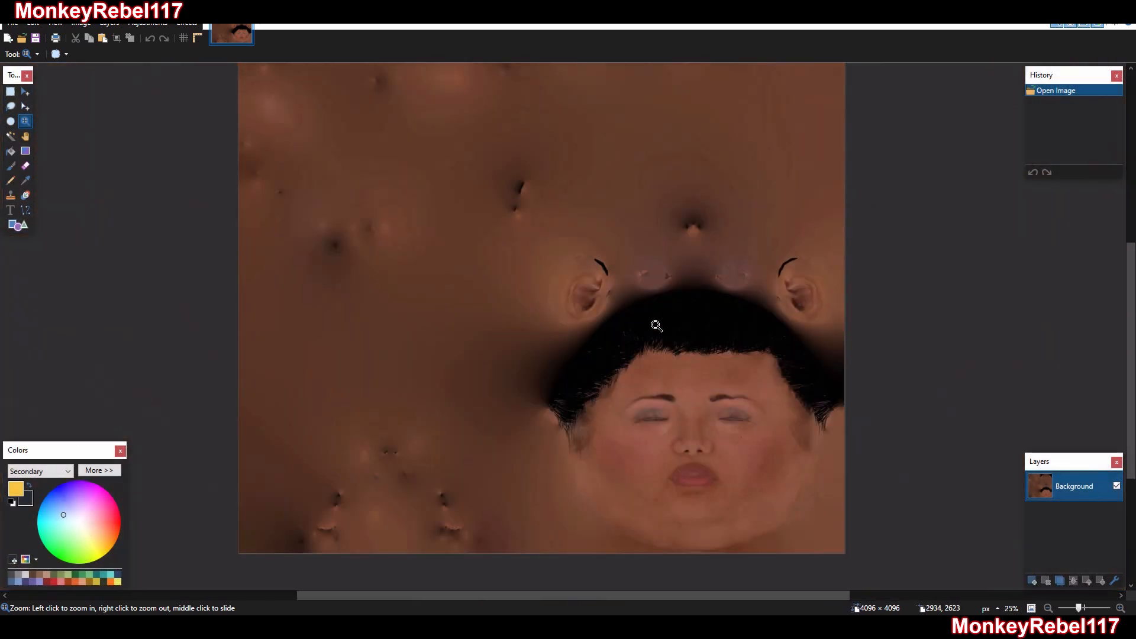
right_click(585, 313)
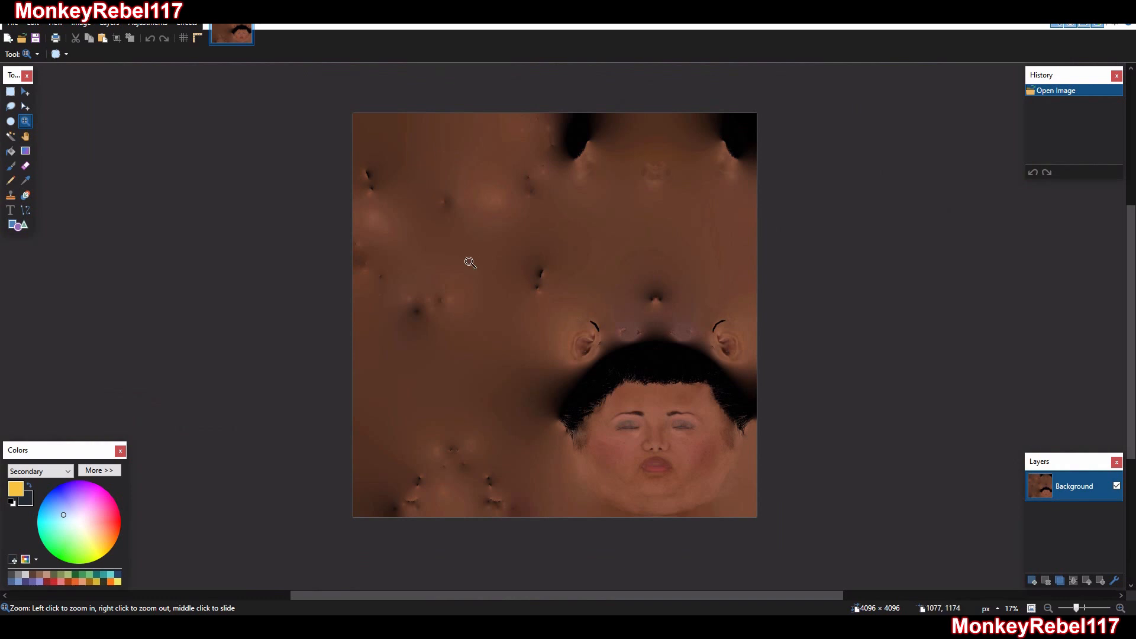
Inspect the neck, hairline and ear areas of the transferred texture for artifacts
drag(619, 168, 667, 213)
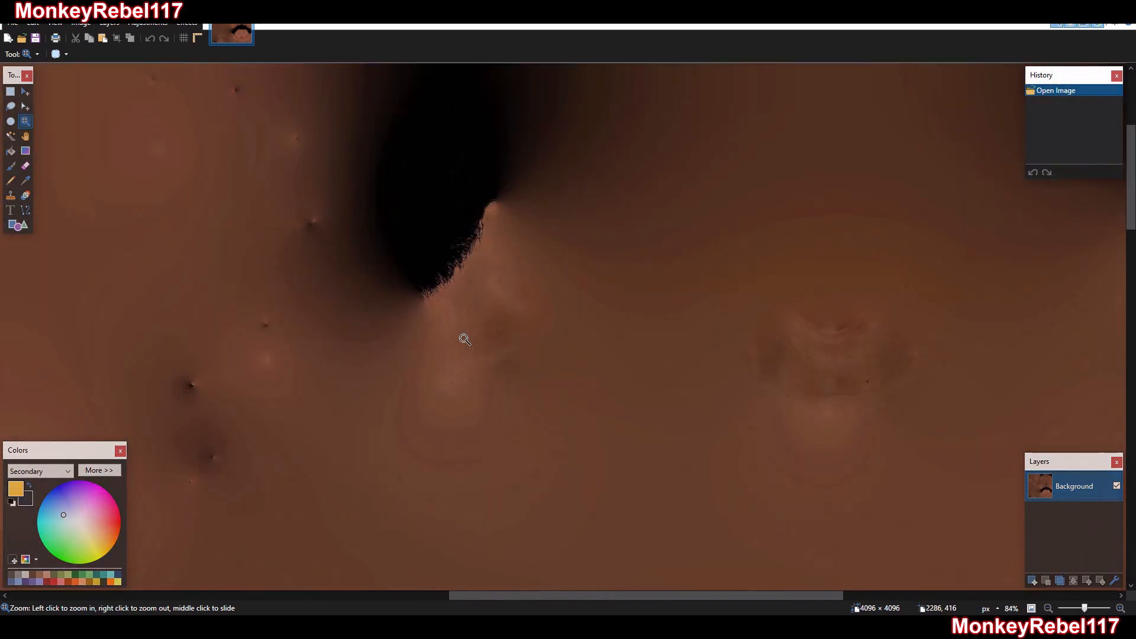
right_click(824, 357)
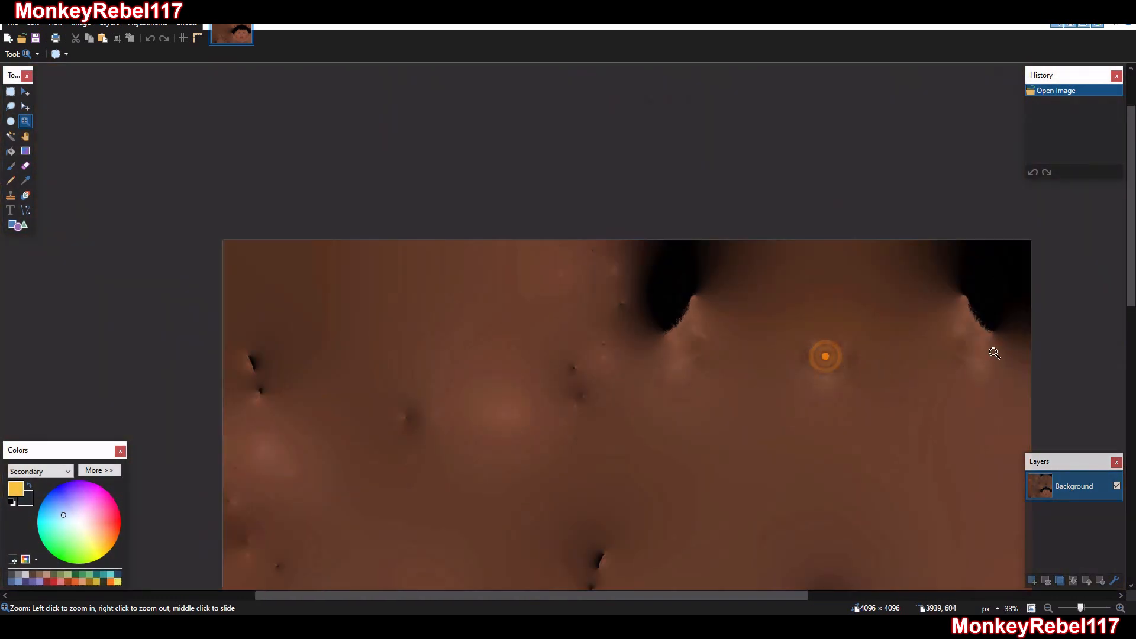
scroll(998, 310, down, 2)
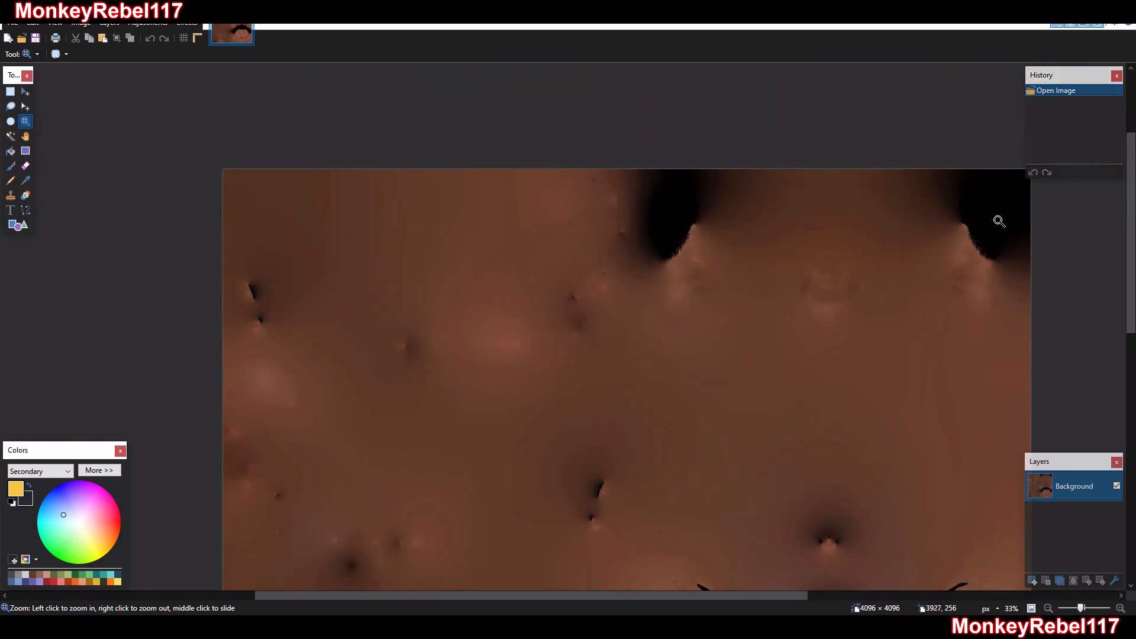
scroll(998, 204, down, 10)
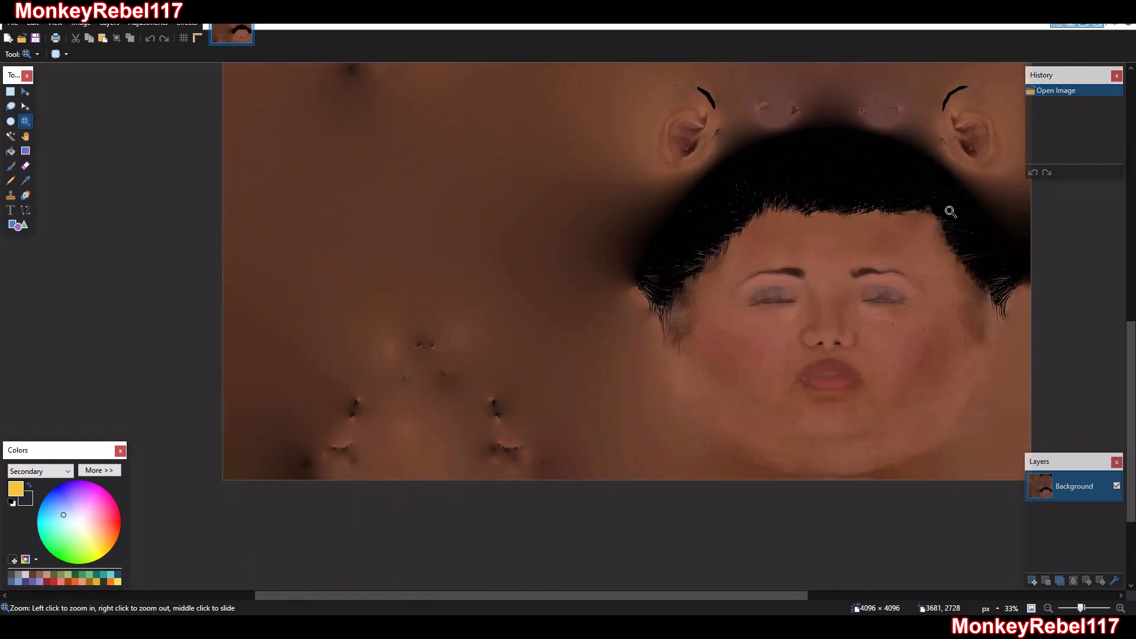
scroll(718, 310, up, 2)
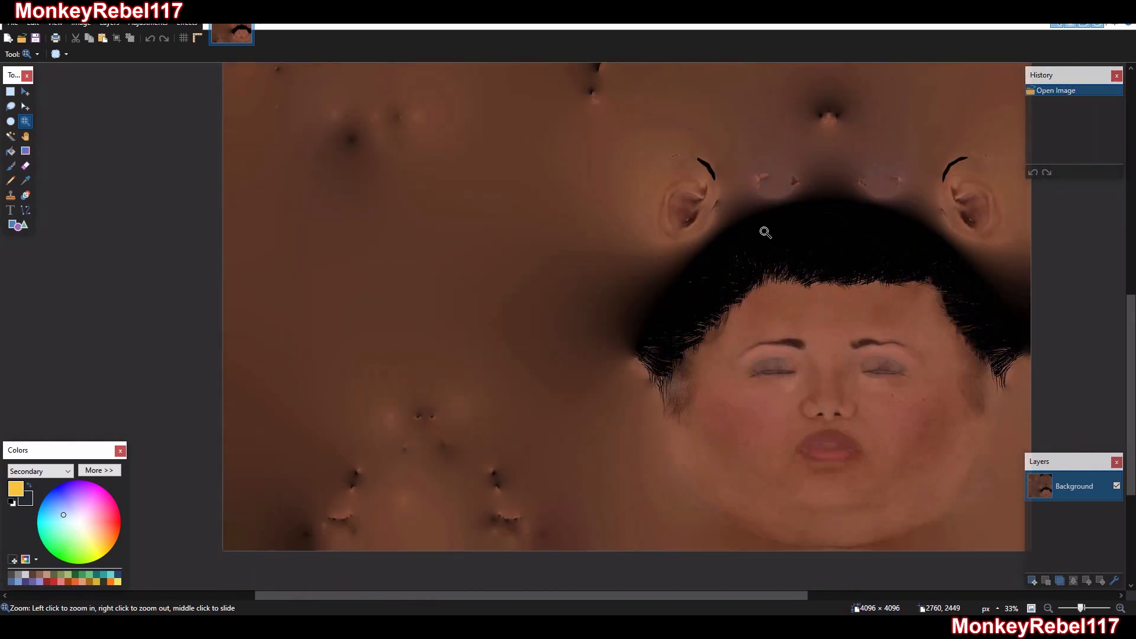
drag(763, 229, 679, 145)
right_click(601, 289)
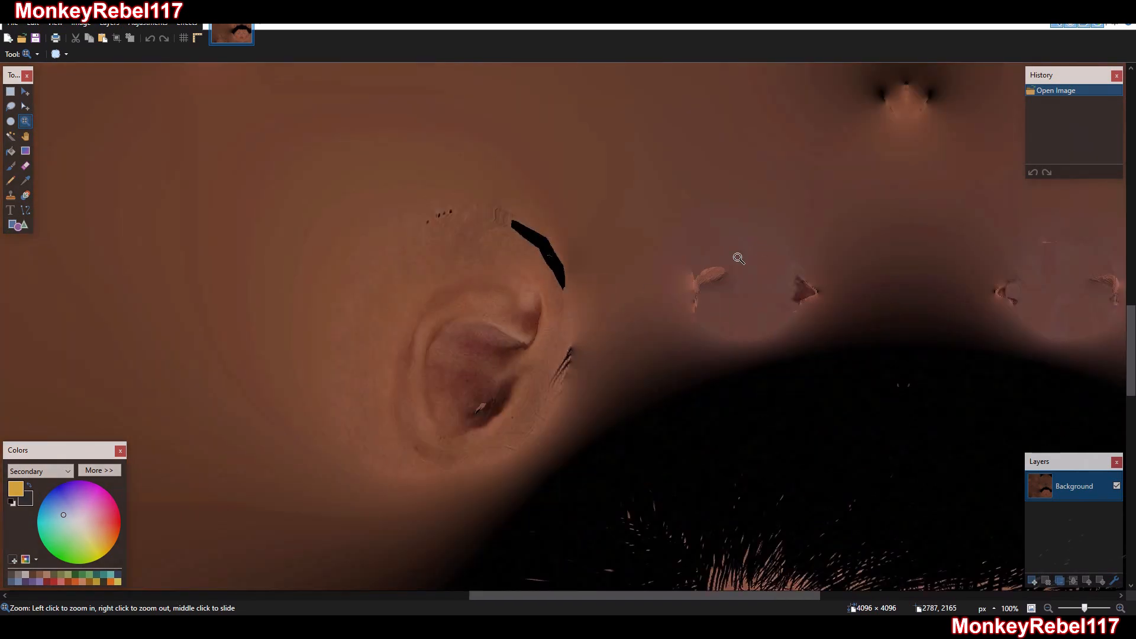
right_click(721, 301)
right_click(721, 300)
right_click(723, 302)
right_click(722, 301)
right_click(725, 304)
right_click(724, 305)
click(875, 479)
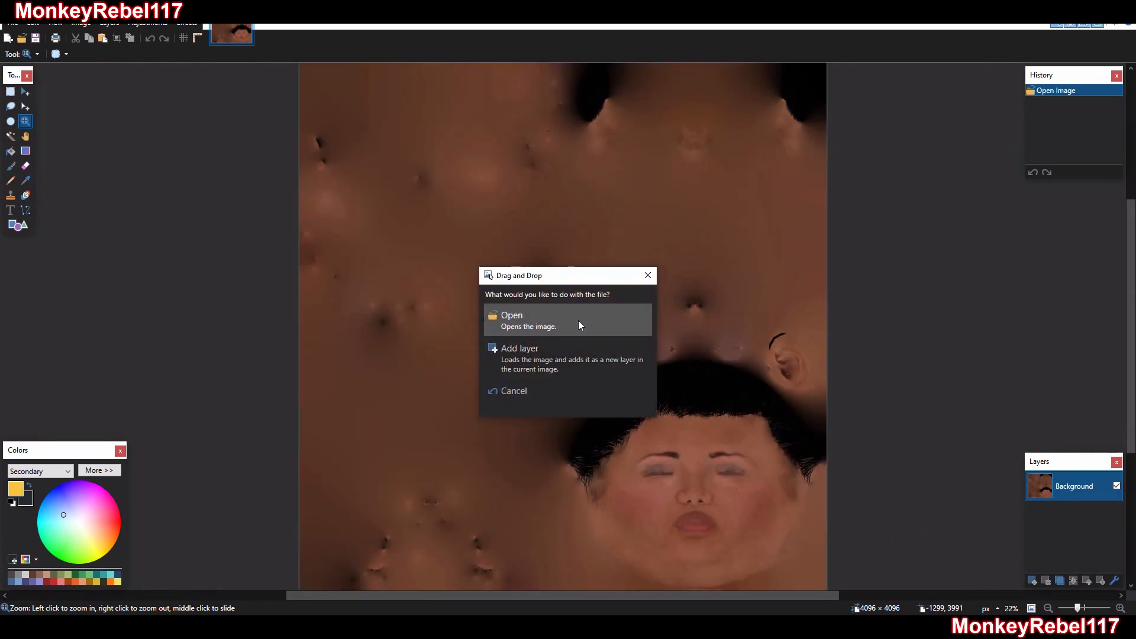
Open the black-and-white UV mask image, copy it whole, and apply it to the head texture as an alpha mask from the clipboard
click(579, 324)
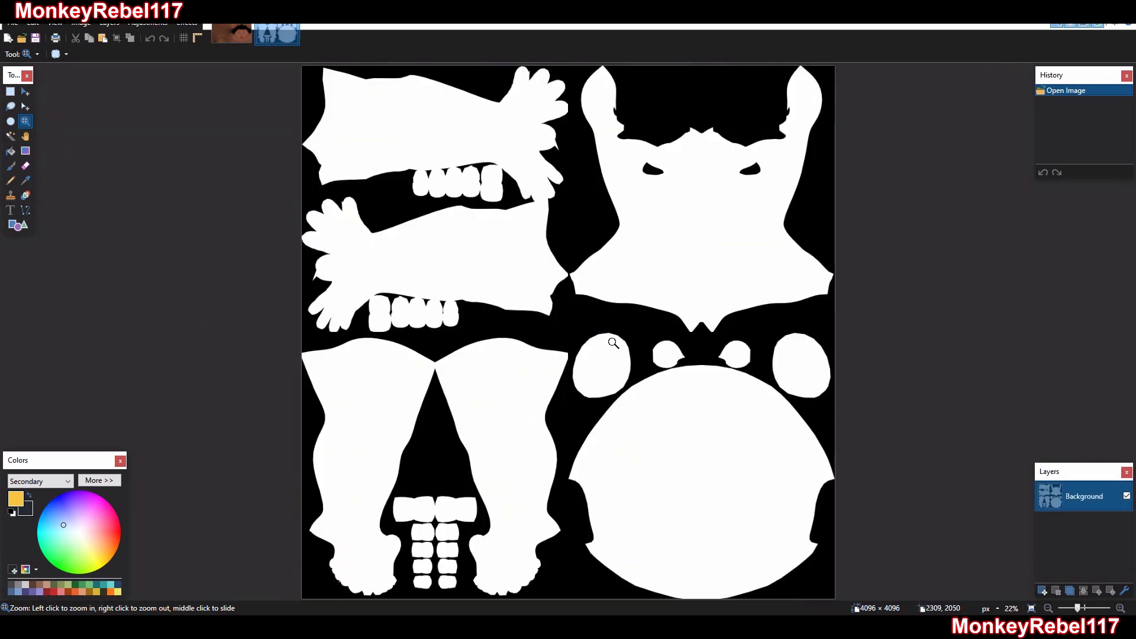
key(ctrl+a)
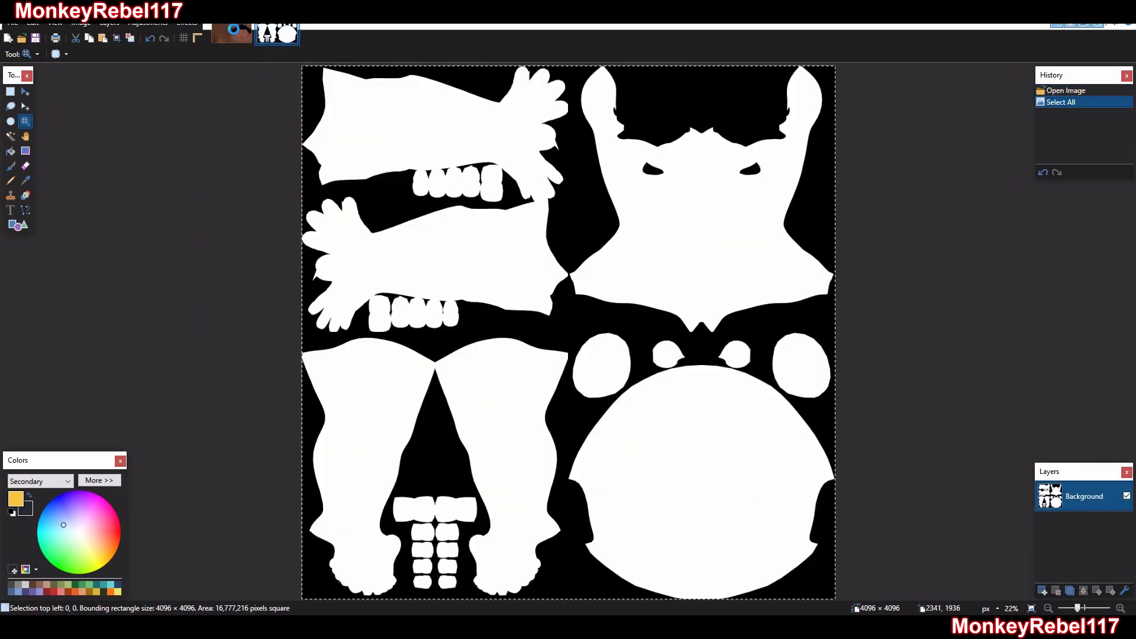
click(233, 32)
click(186, 23)
click(246, 325)
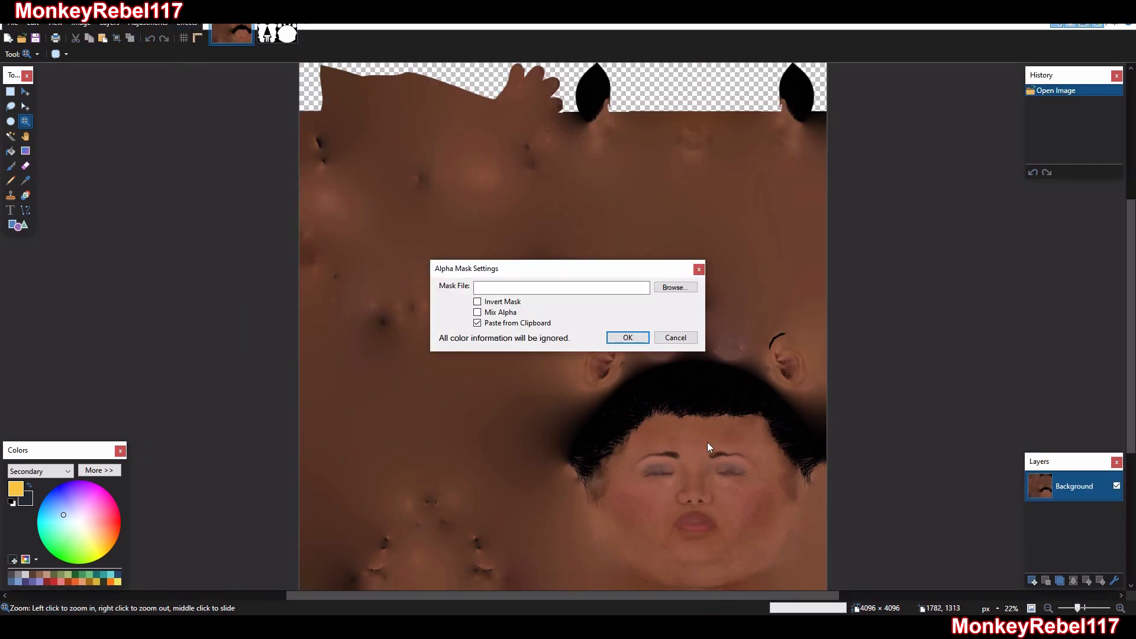
click(621, 342)
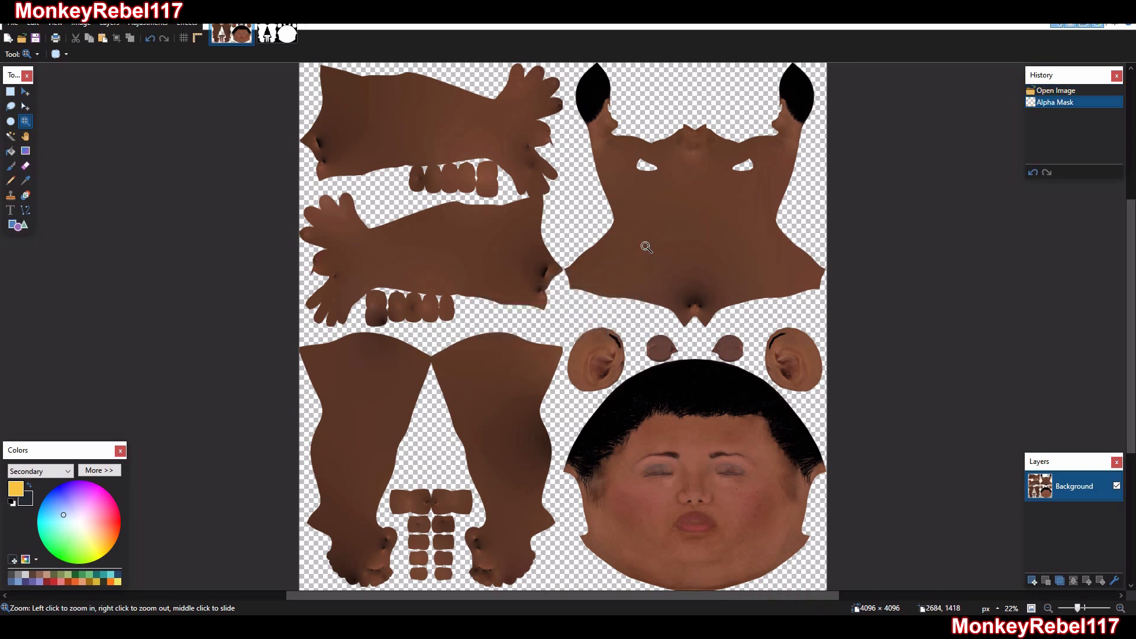
Inspect the masked edges around the back of the head, neck and shoulders
drag(722, 161, 723, 161)
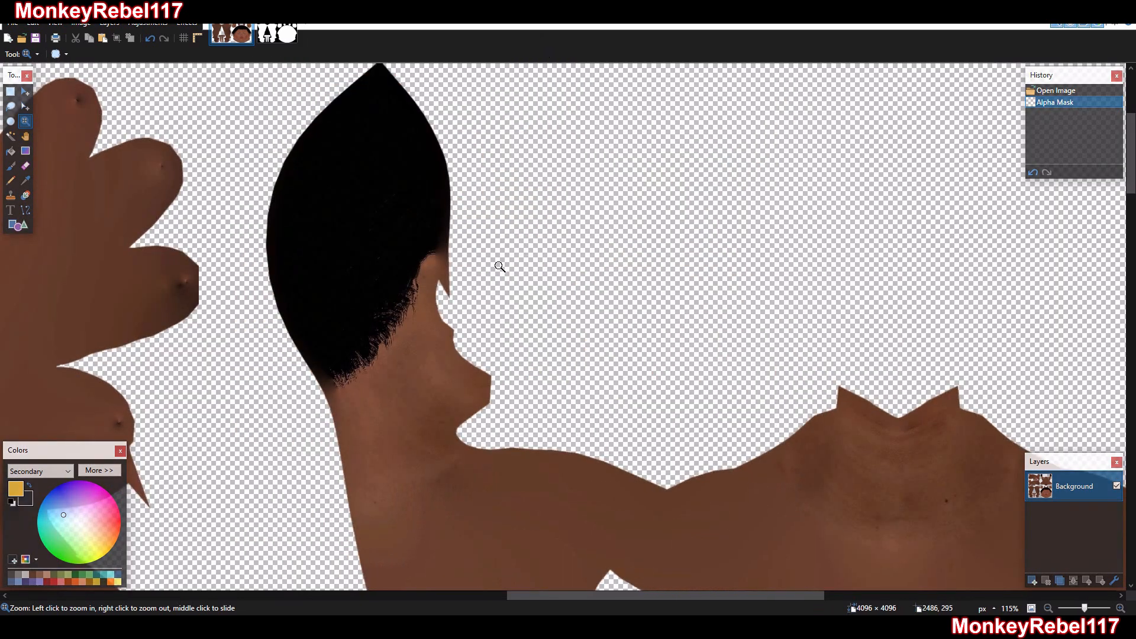
right_click(376, 262)
right_click(398, 253)
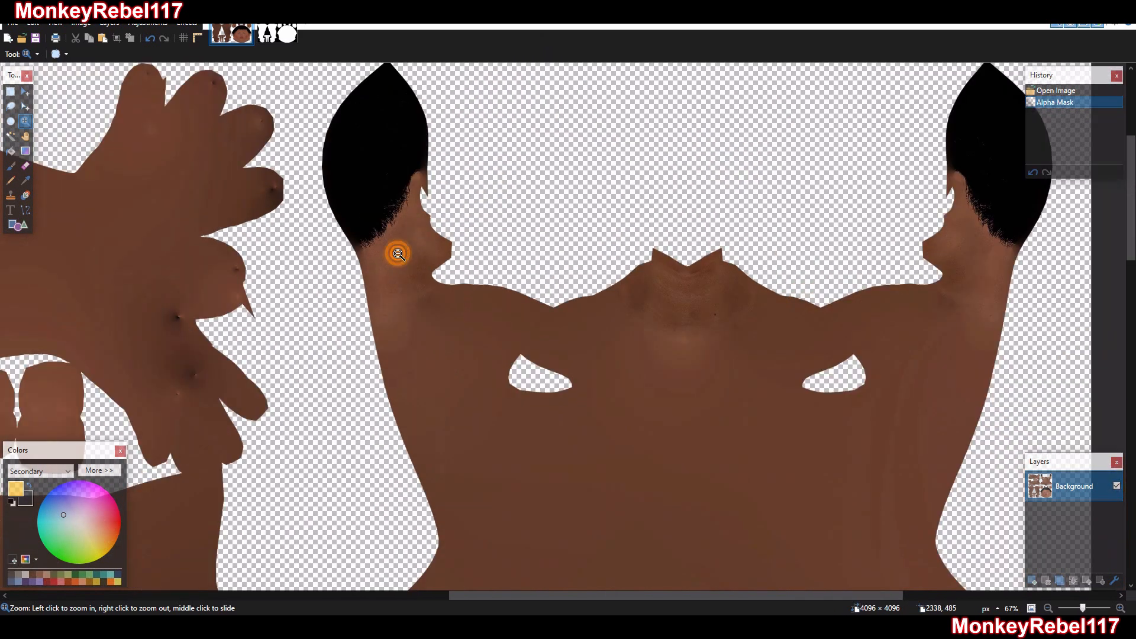
right_click(394, 247)
right_click(408, 251)
right_click(409, 251)
drag(657, 185, 146, 571)
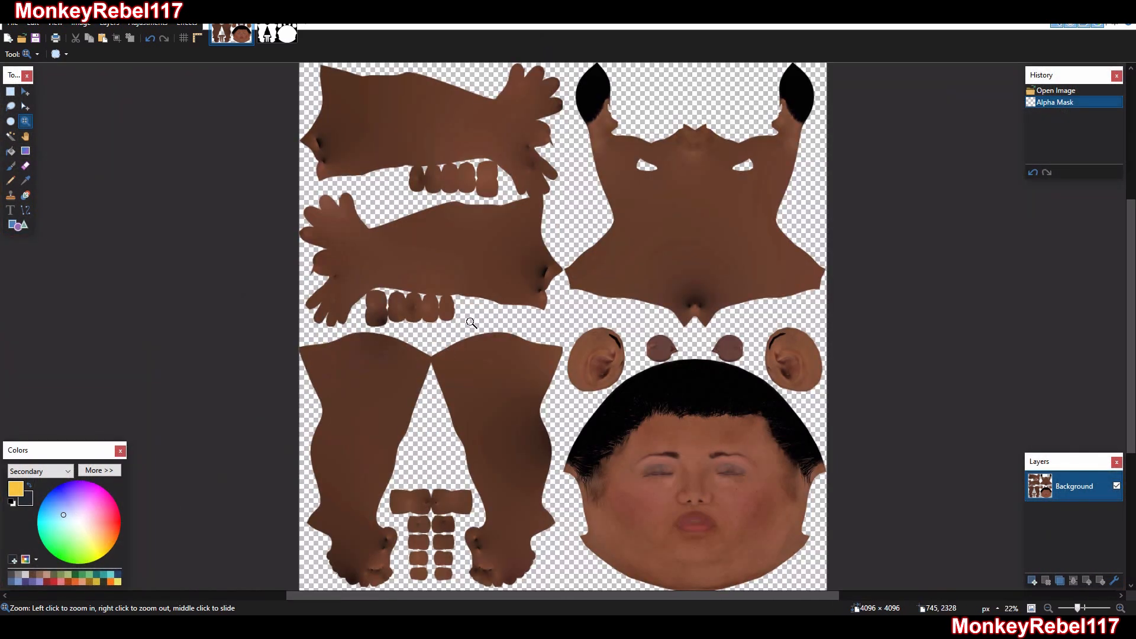
Lasso the arm, leg and nail UV islands in one half of the texture and erase them
click(11, 107)
mouse_move(574, 129)
mouse_down()
mouse_move(450, 62)
mouse_move(299, 308)
mouse_move(379, 591)
mouse_move(562, 604)
mouse_move(562, 458)
mouse_up()
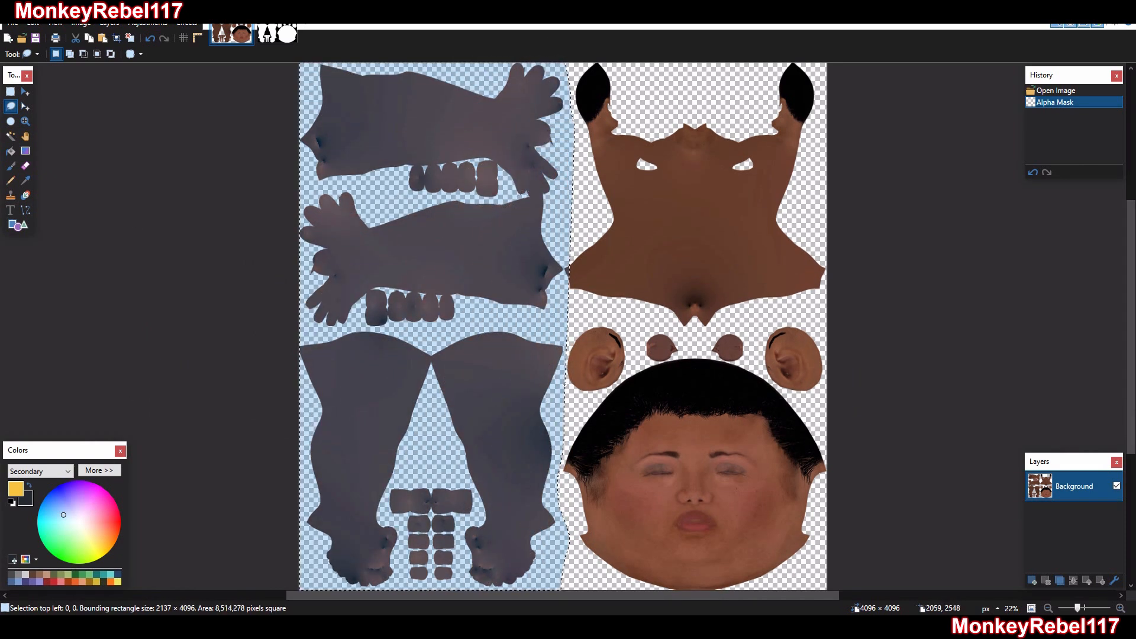
drag(569, 329, 567, 329)
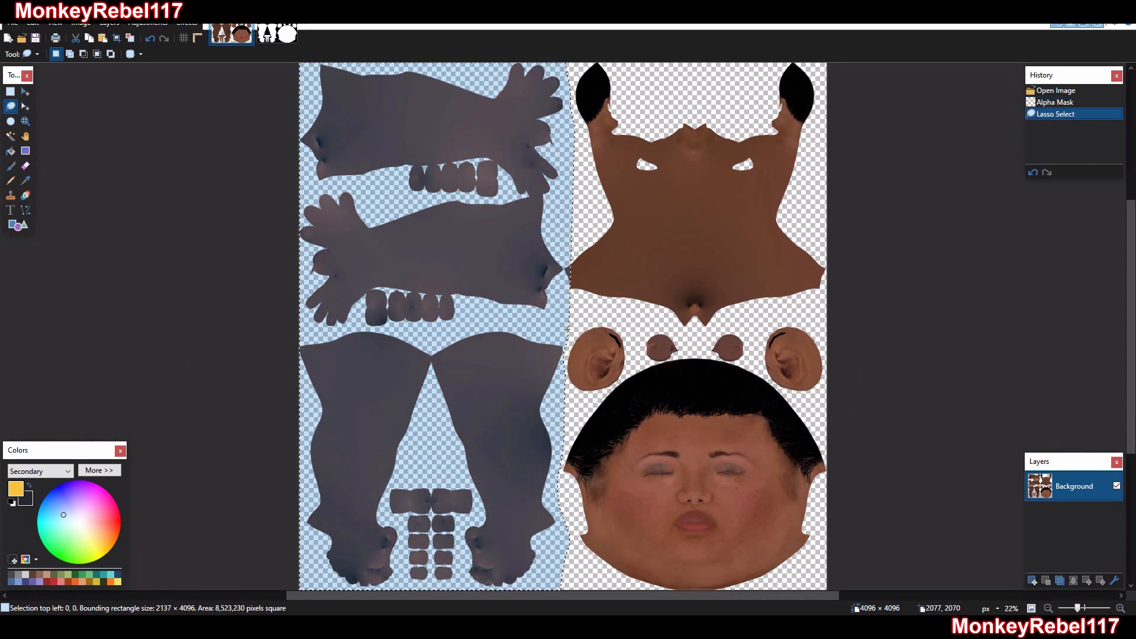
key(Delete)
Lasso the torso island below the neck and erase it, keeping the neck, ears and face
drag(856, 333, 801, 303)
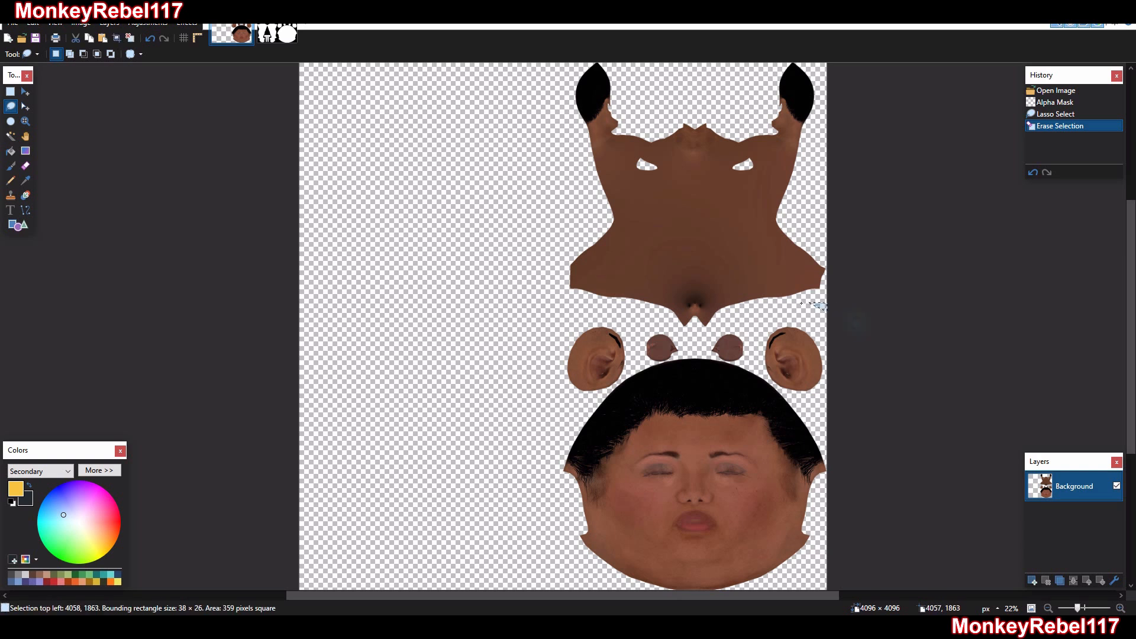
mouse_move(619, 305)
mouse_down()
mouse_move(535, 272)
mouse_move(545, 189)
mouse_move(597, 169)
mouse_move(844, 182)
mouse_up()
key(Delete)
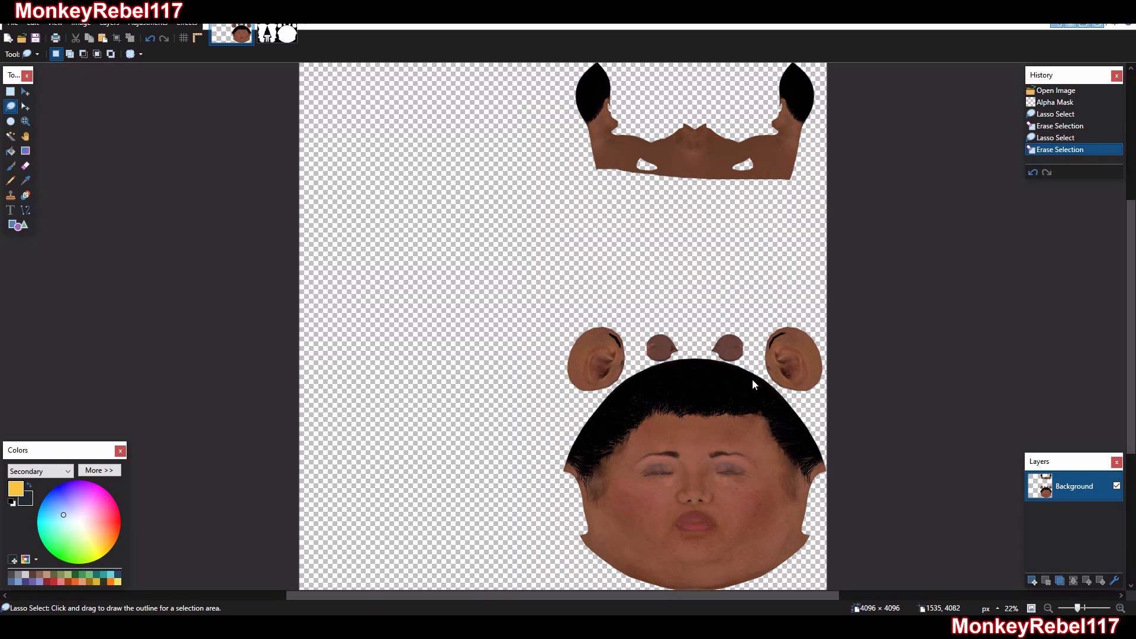
Import the G8FBase_LQ base skin texture as a new layer above the head texture
drag(753, 384, 734, 381)
click(591, 353)
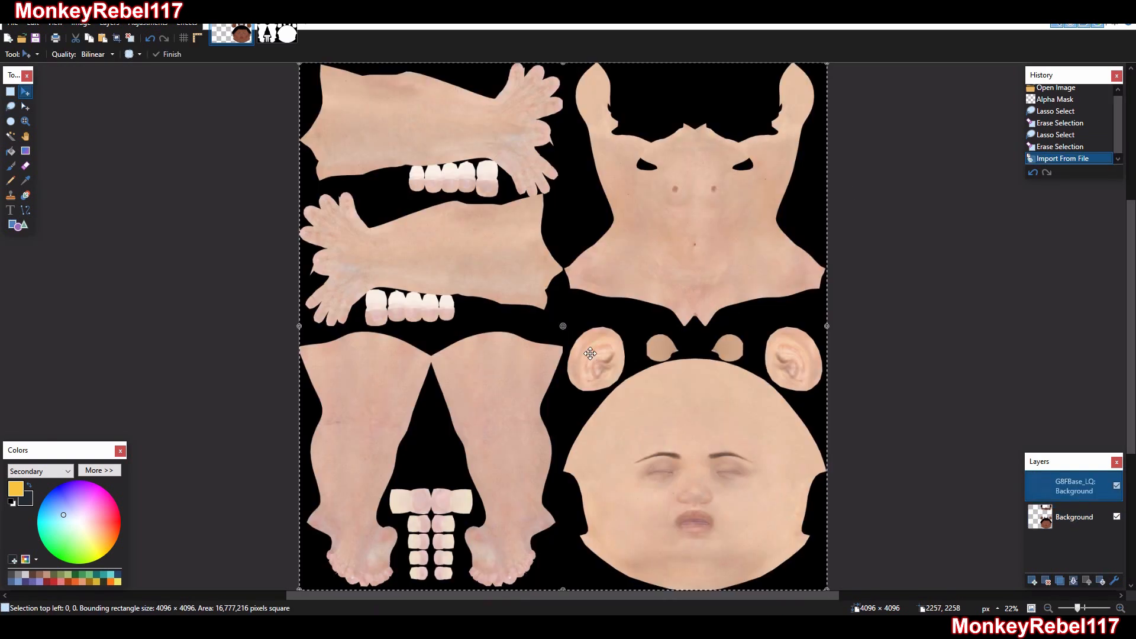
Move the G8FBase_LQ layer below the head texture and apply the Alpha Mask effect to it with the head layer temporarily hidden
drag(1065, 488, 1070, 525)
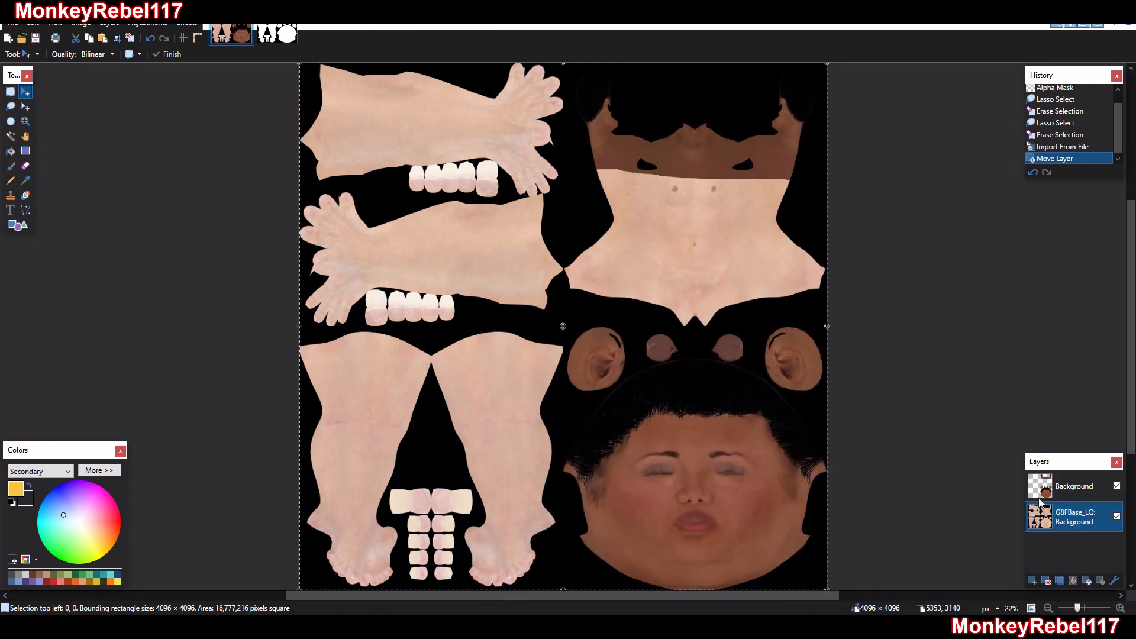
click(1116, 485)
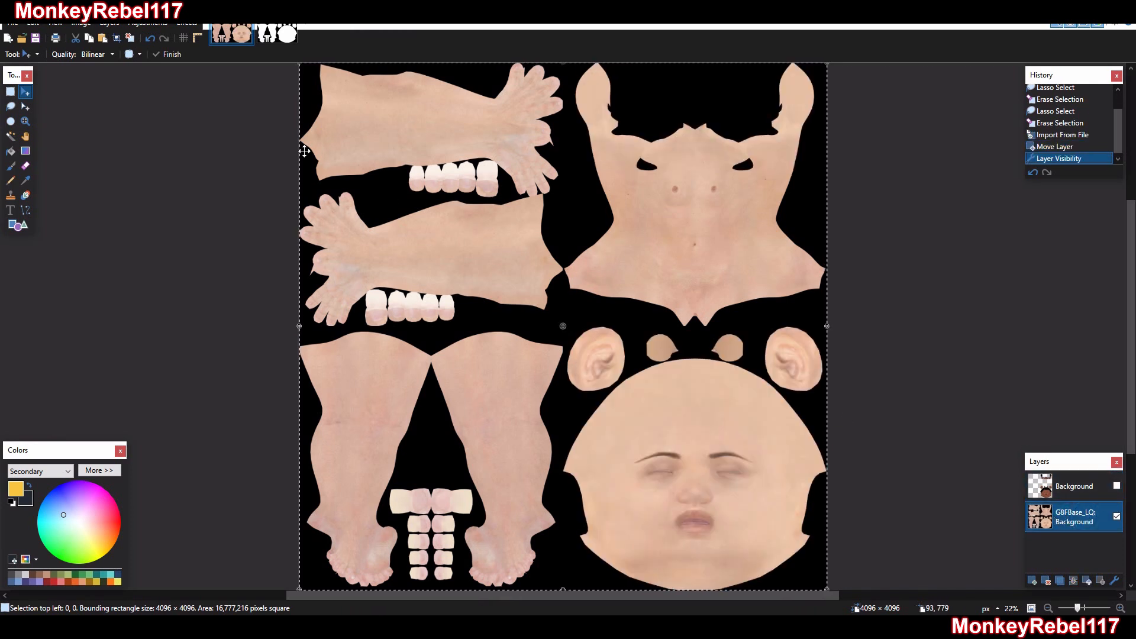
click(186, 22)
click(220, 325)
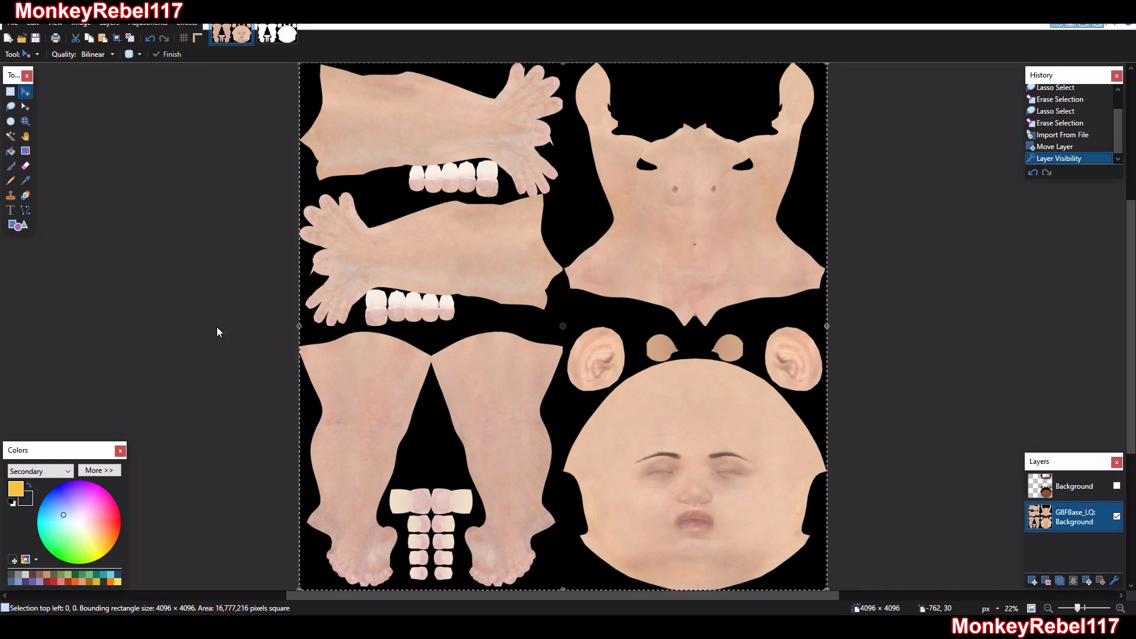
click(626, 338)
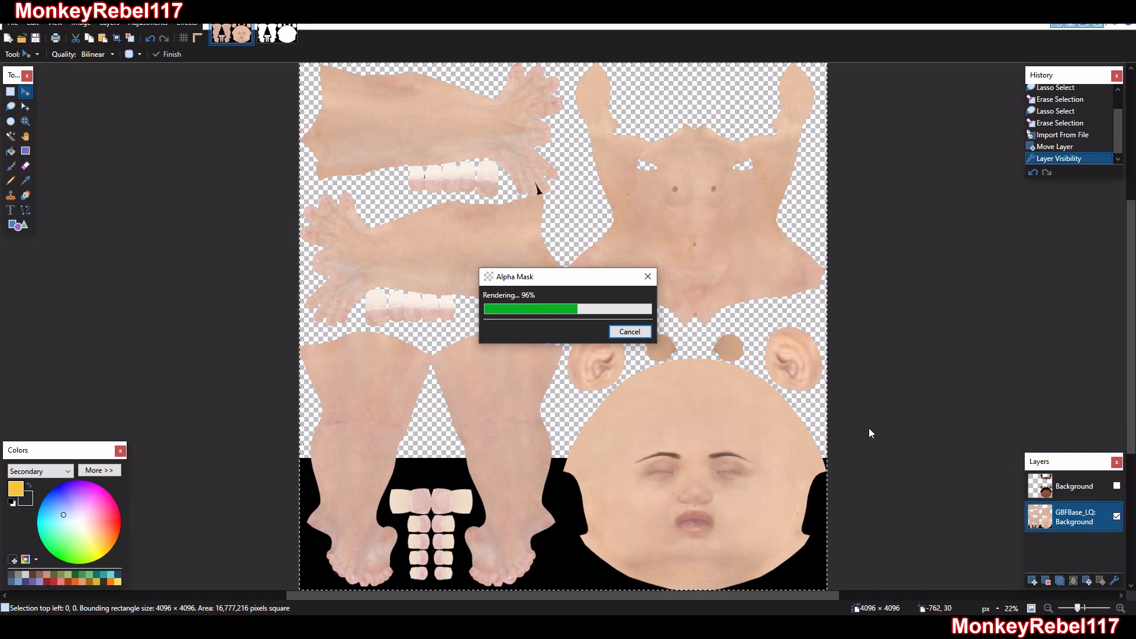
click(1117, 486)
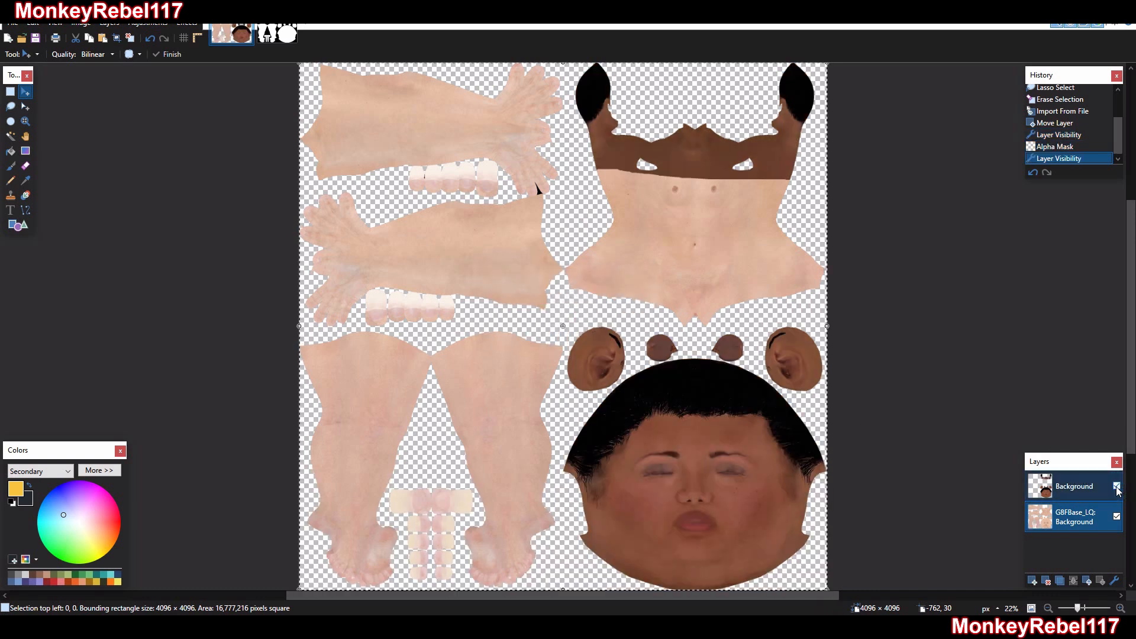
Sample the brown skin tone from the head texture and recolor the G8FBase_LQ layer's body islands using a brush width of 2000
click(1086, 494)
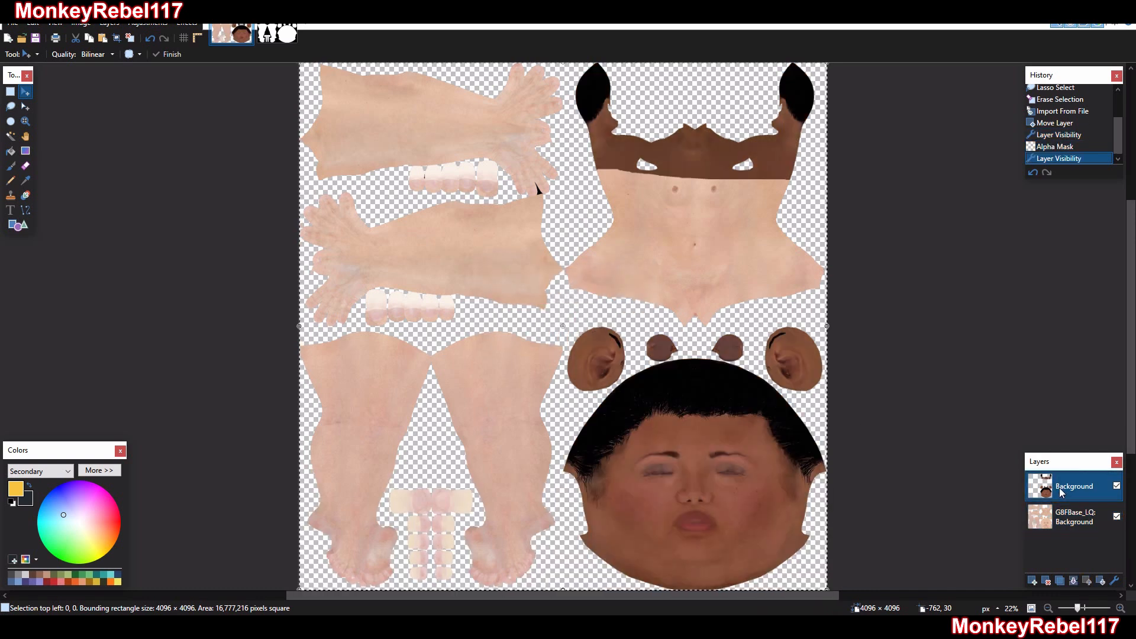
click(25, 181)
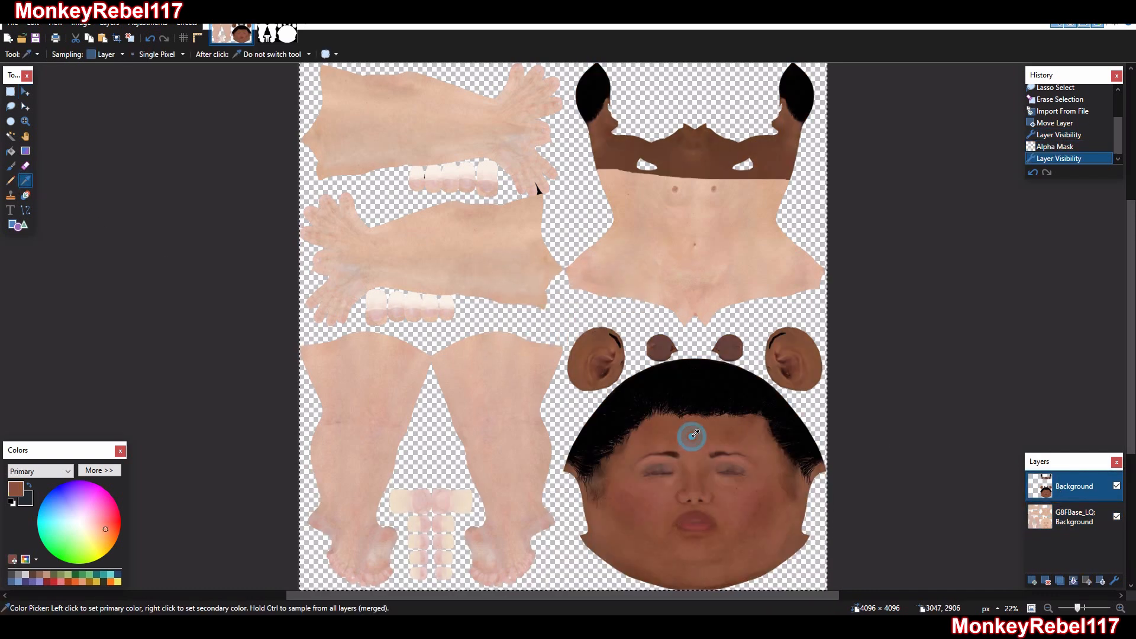
click(1067, 518)
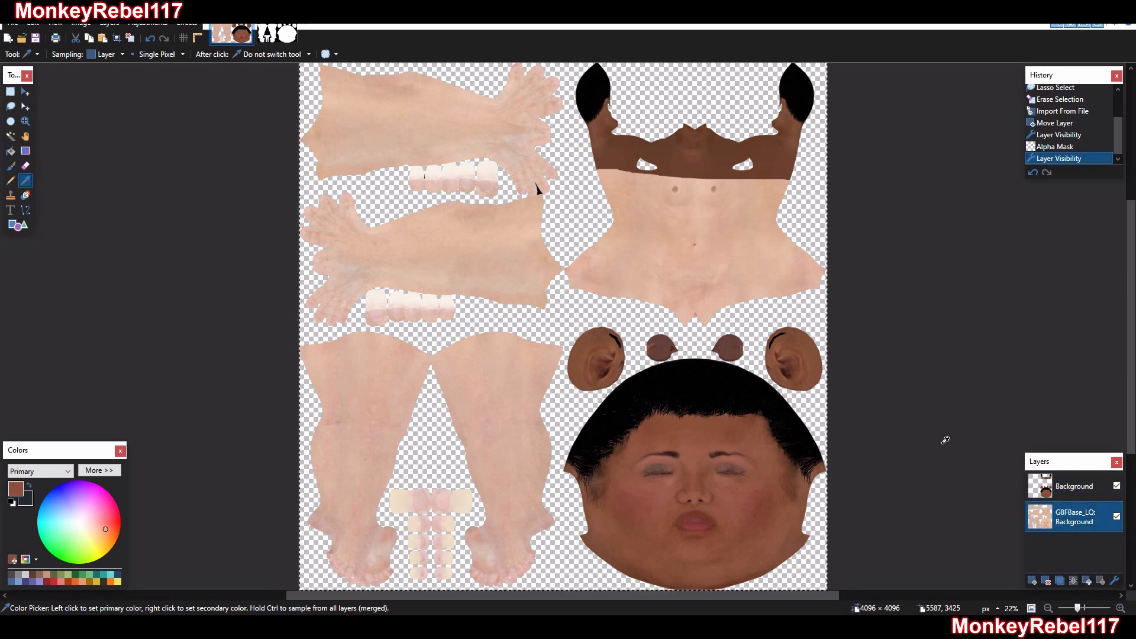
click(26, 195)
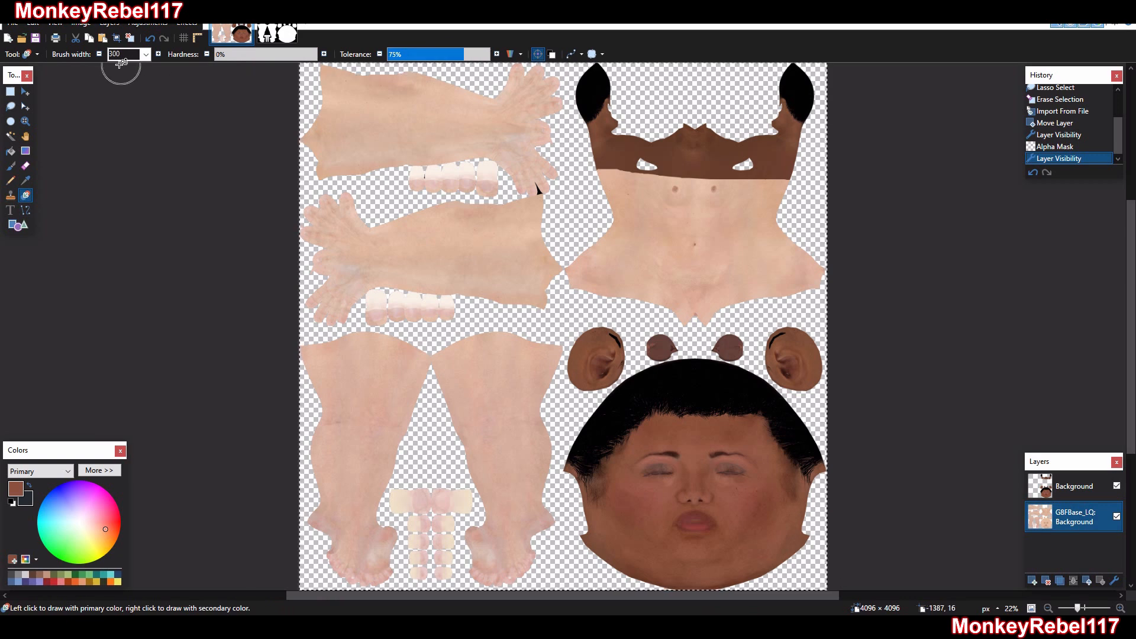
click(146, 54)
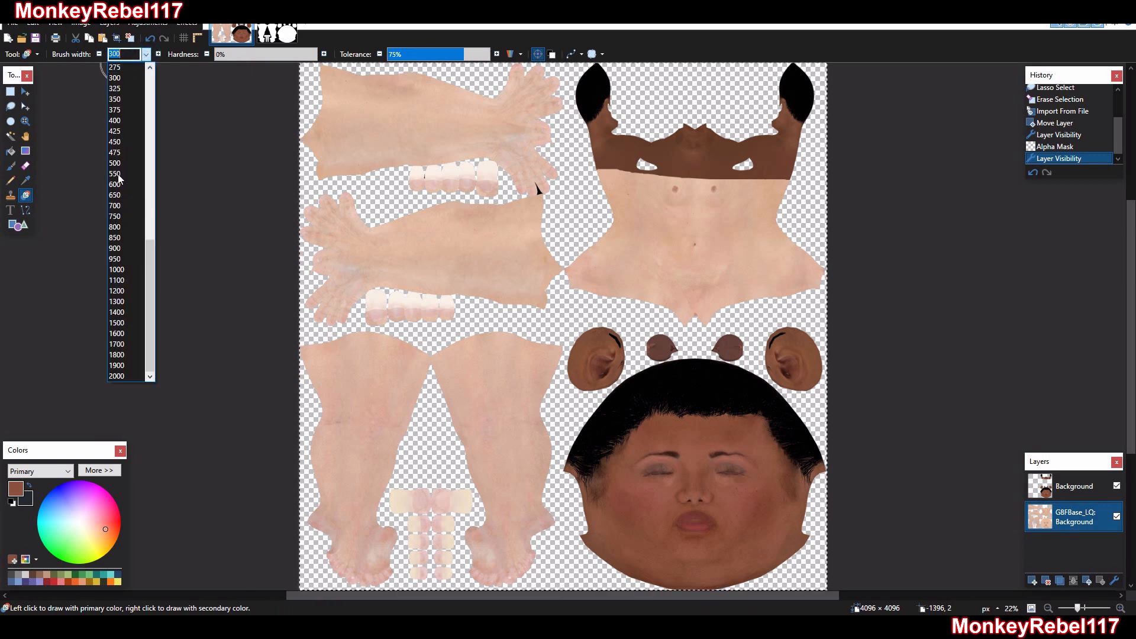
click(119, 376)
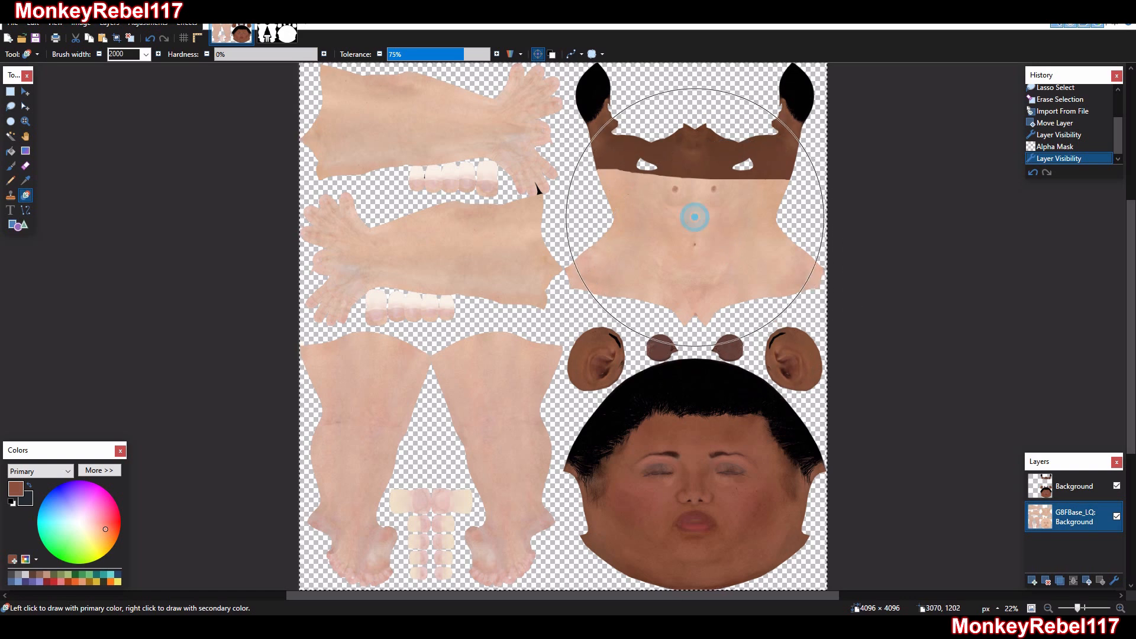
mouse_move(698, 219)
mouse_down()
mouse_move(832, 239)
mouse_move(648, 198)
mouse_move(902, 172)
mouse_move(562, 72)
mouse_move(434, 88)
mouse_move(378, 213)
mouse_move(184, 166)
mouse_move(190, 240)
mouse_move(448, 293)
mouse_move(370, 254)
mouse_move(236, 361)
mouse_move(353, 418)
mouse_move(395, 516)
mouse_move(381, 521)
mouse_move(355, 491)
mouse_move(864, 509)
mouse_move(756, 541)
mouse_move(357, 273)
mouse_move(391, 157)
mouse_move(597, 325)
mouse_move(772, 349)
mouse_move(421, 171)
mouse_up()
mouse_move(278, 49)
mouse_down()
mouse_move(722, 118)
mouse_move(739, 414)
mouse_move(592, 503)
mouse_move(783, 615)
mouse_move(822, 432)
mouse_move(151, 255)
mouse_move(236, 184)
mouse_up()
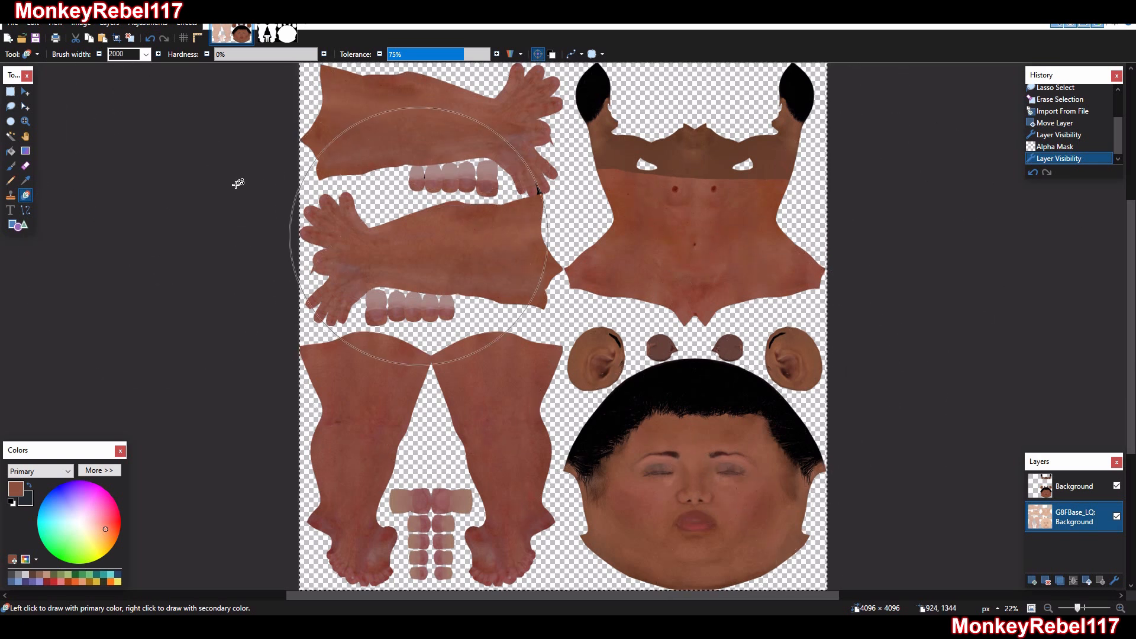
Set the Eraser's brush width to 300 for working on the chest seam
click(26, 121)
drag(885, 218, 488, 111)
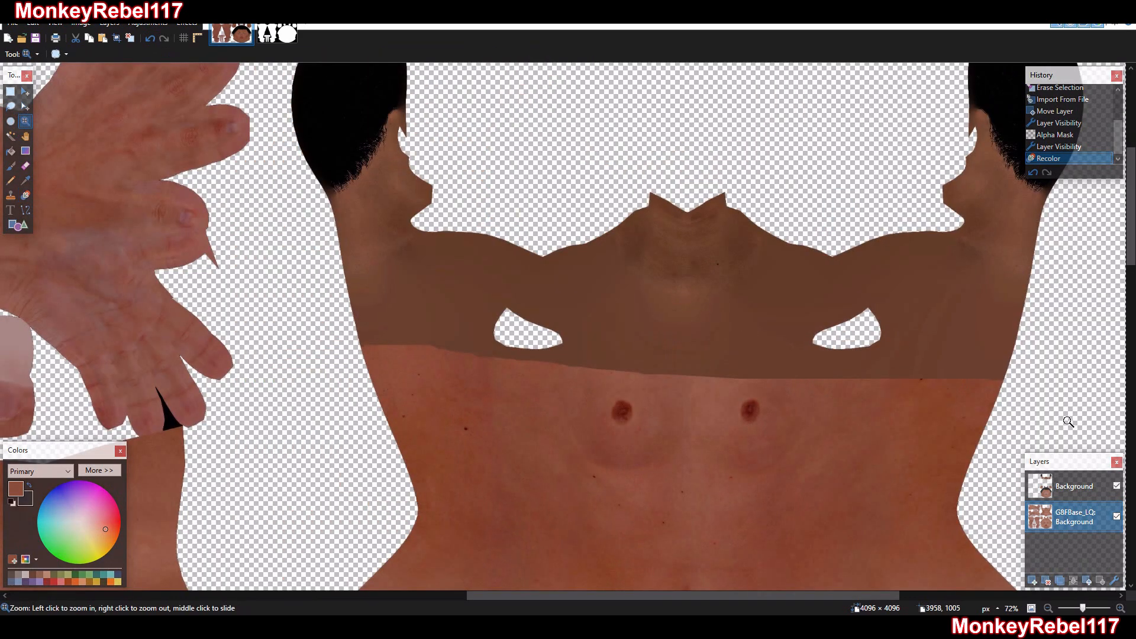
drag(1067, 420, 317, 125)
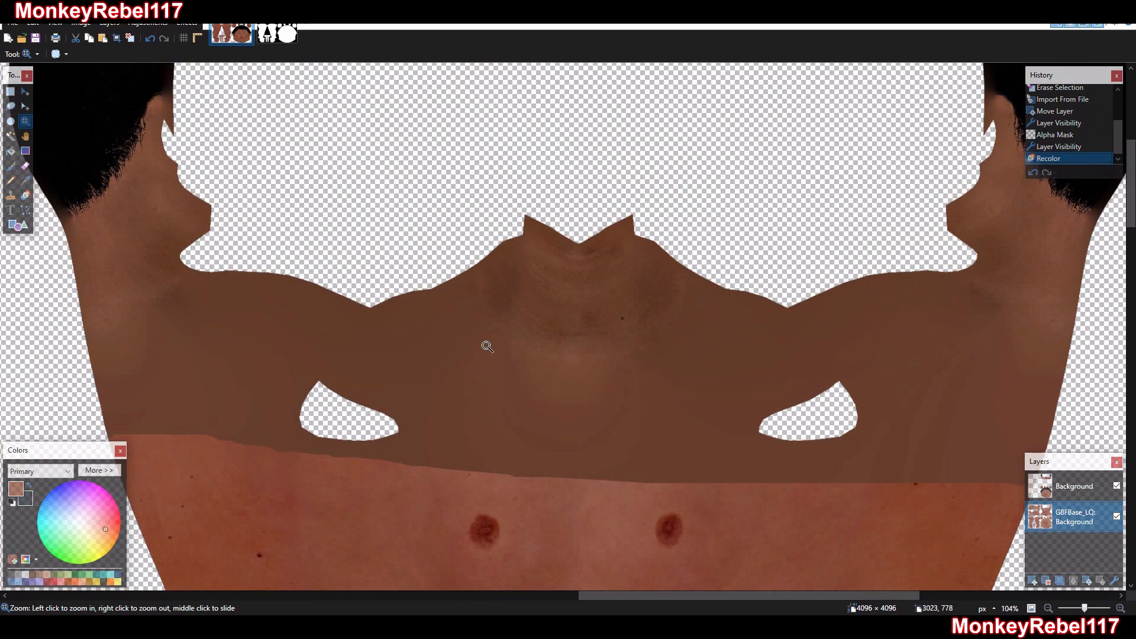
click(26, 166)
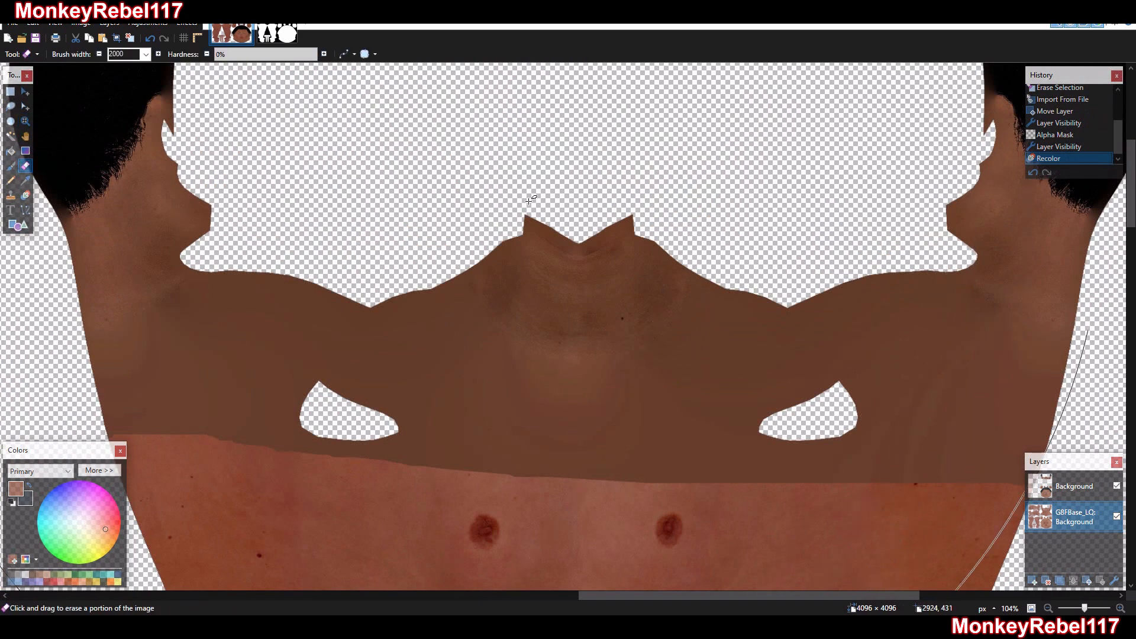
click(146, 54)
scroll(144, 98, up, 5)
click(123, 185)
scroll(123, 186, down, 5)
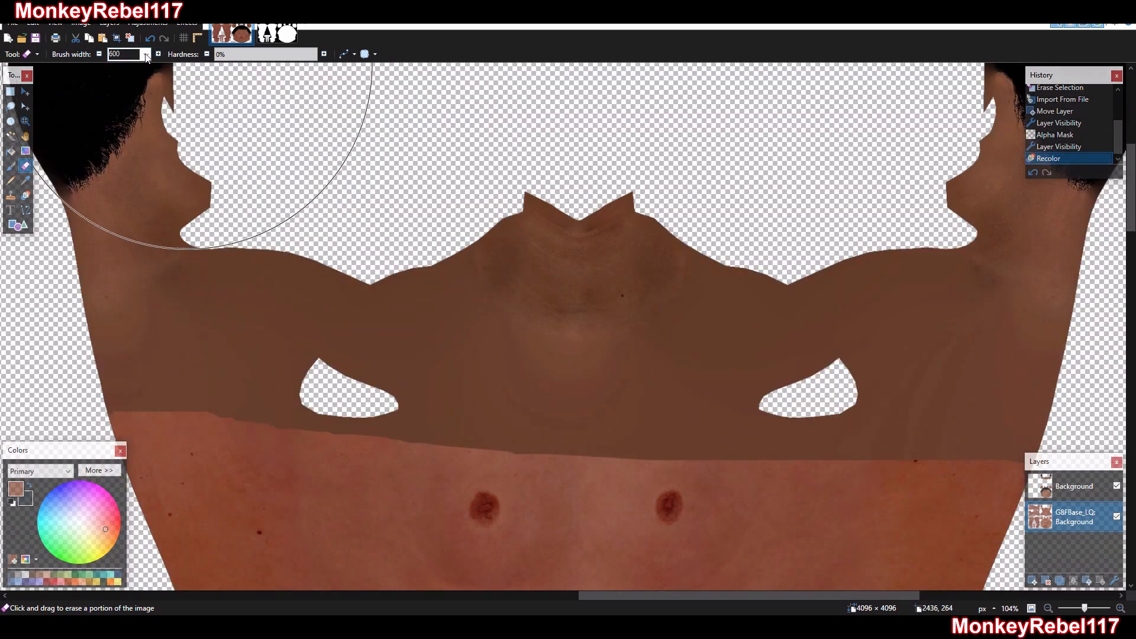
click(146, 54)
click(115, 78)
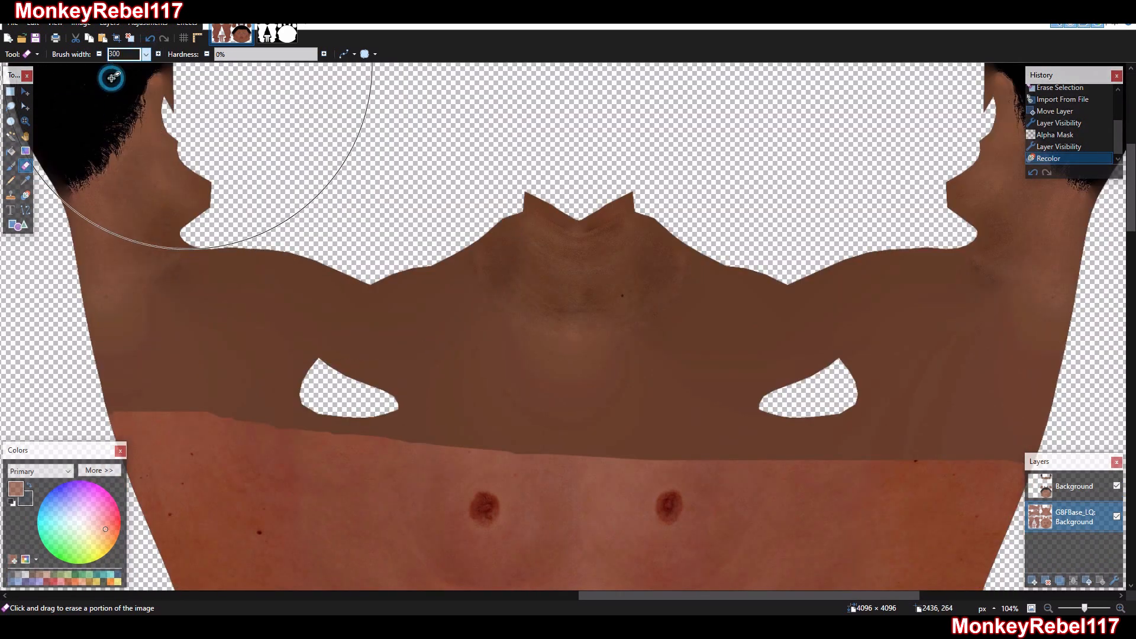
Undo the eraser stroke on the base layer and erase the chest and shoulder area of the head texture layer up to the neck
drag(333, 471, 327, 405)
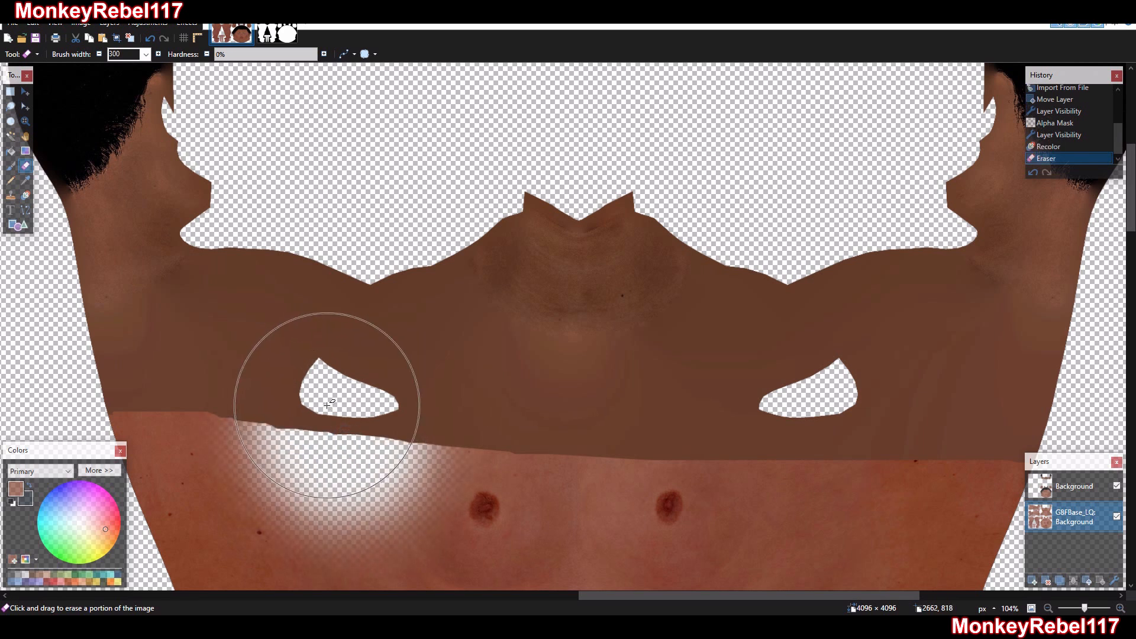
key(ctrl+z)
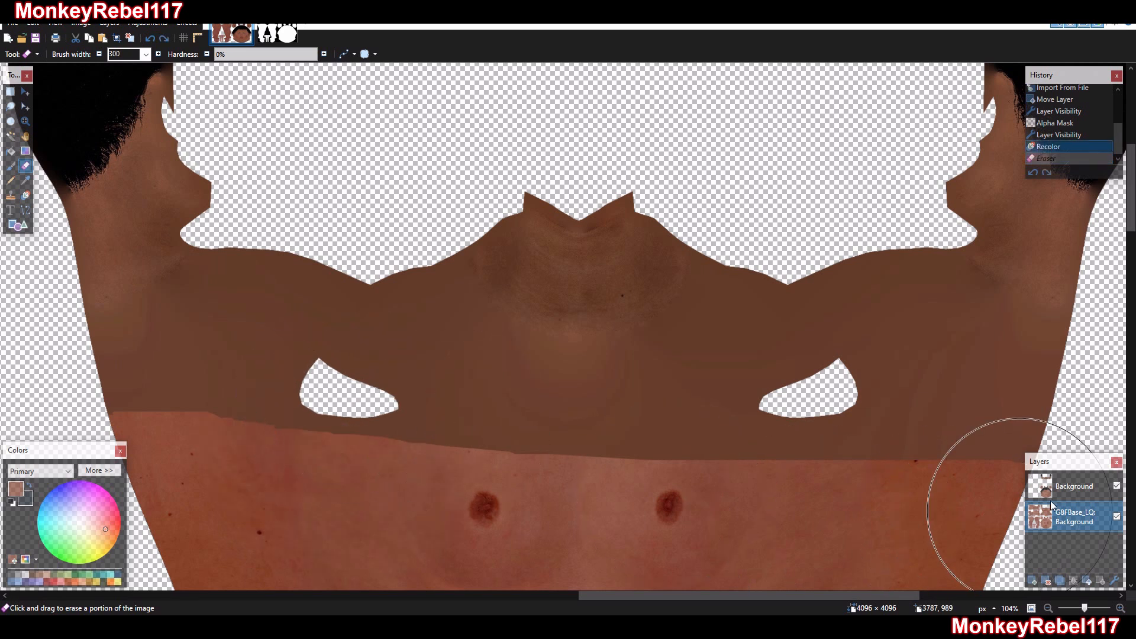
click(1063, 485)
mouse_move(892, 459)
mouse_down()
mouse_move(966, 378)
mouse_move(950, 347)
mouse_move(879, 317)
mouse_move(796, 310)
mouse_move(773, 322)
mouse_move(735, 406)
mouse_move(558, 451)
mouse_move(443, 406)
mouse_move(381, 304)
mouse_move(381, 370)
mouse_move(299, 444)
mouse_move(253, 405)
mouse_move(248, 304)
mouse_move(215, 309)
mouse_move(146, 396)
mouse_move(223, 378)
mouse_move(292, 330)
mouse_move(362, 360)
mouse_move(496, 493)
mouse_move(907, 347)
mouse_move(951, 367)
mouse_move(887, 317)
mouse_move(897, 372)
mouse_up()
Examine the blended neck and shoulder transitions up close and across the whole texture
click(25, 121)
right_click(540, 281)
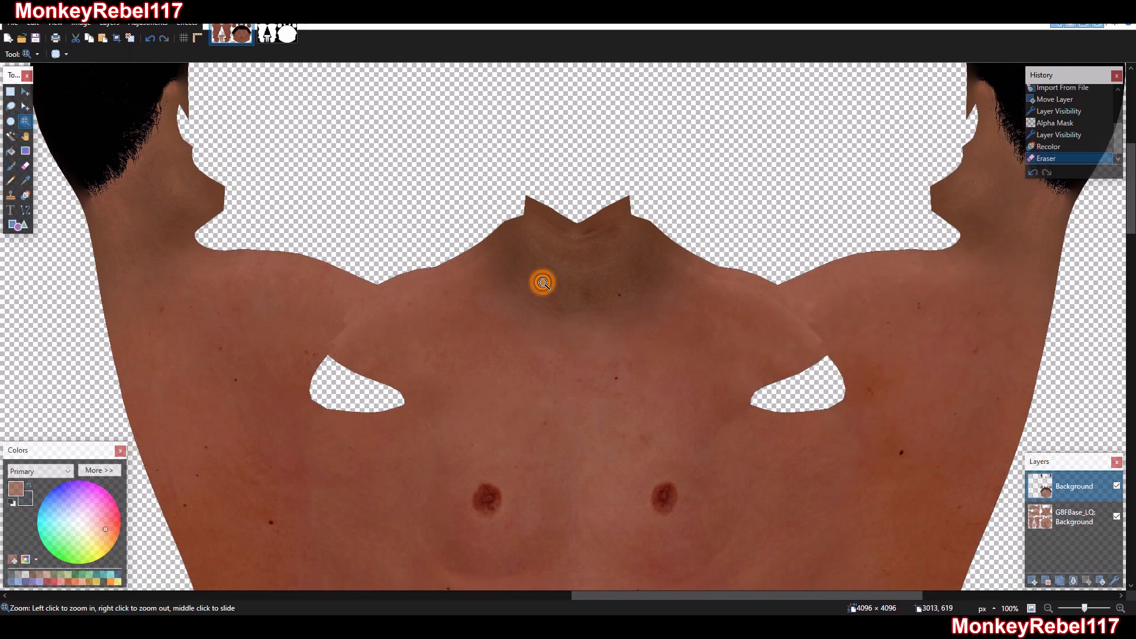
right_click(545, 278)
right_click(550, 274)
right_click(555, 271)
right_click(558, 269)
right_click(558, 269)
click(834, 144)
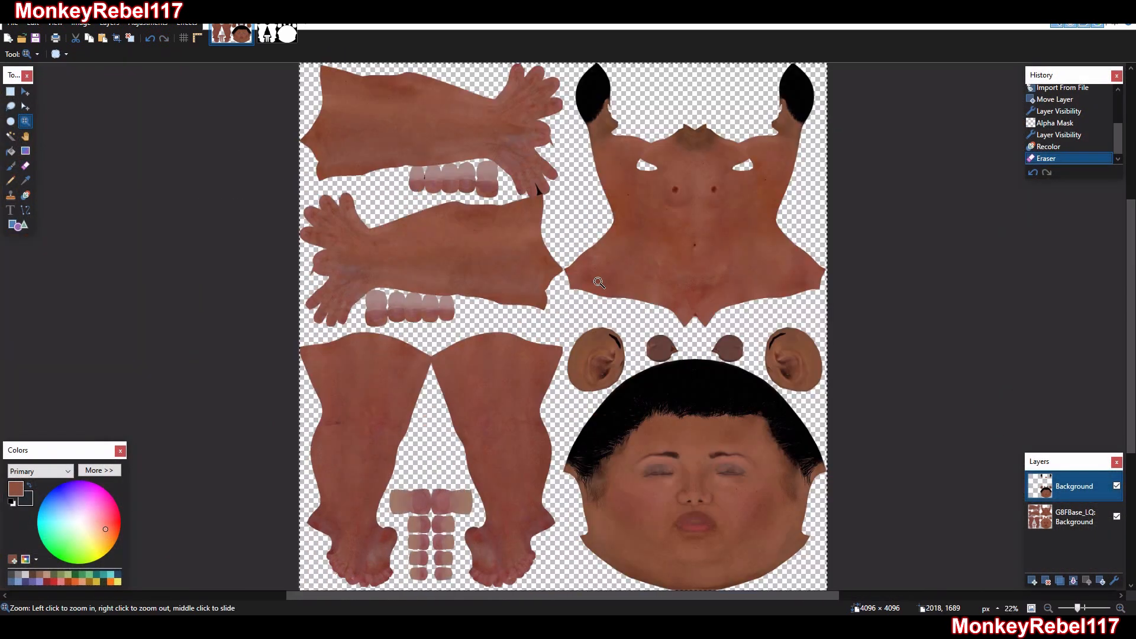
drag(560, 92, 559, 92)
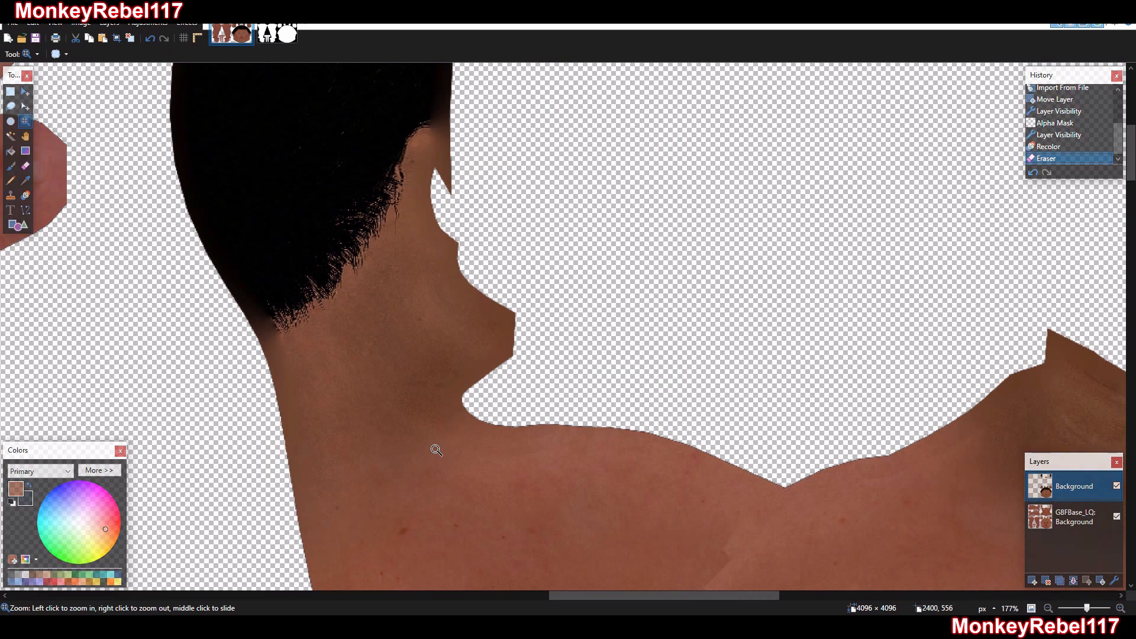
right_click(398, 263)
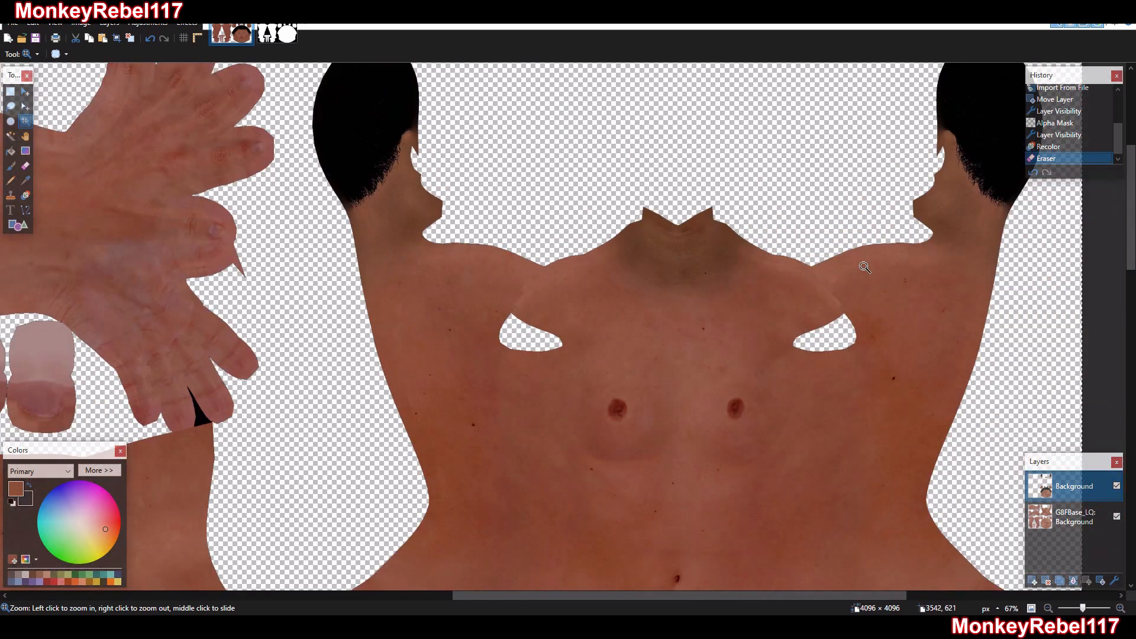
right_click(920, 243)
right_click(908, 241)
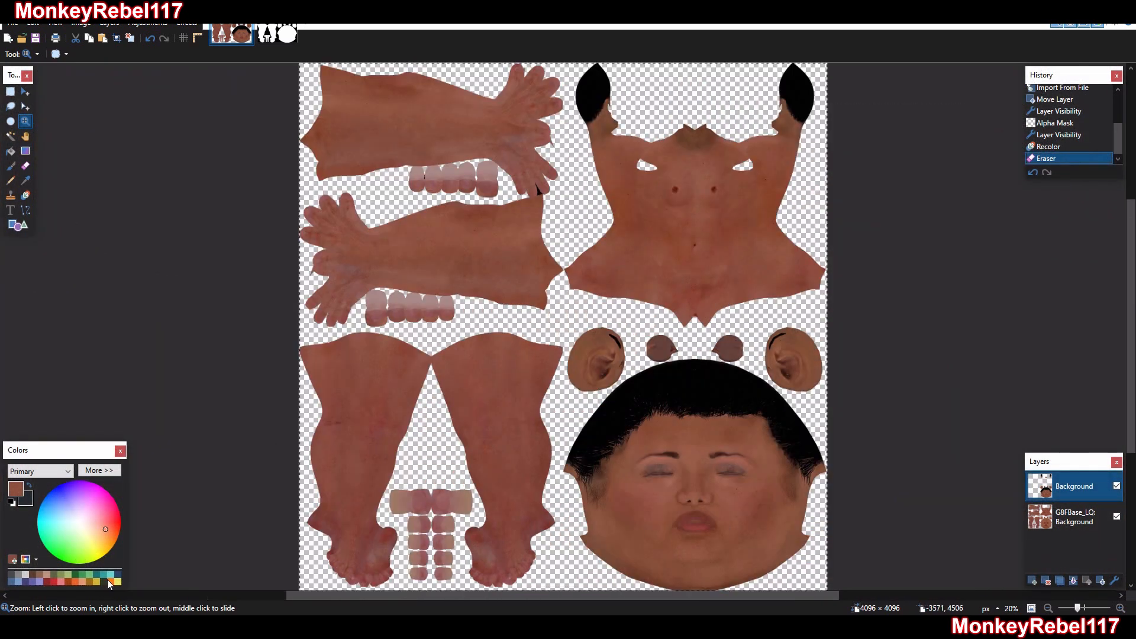
Import a fresh G8FBase_LQ texture as the lowest layer and hide the recolored base layer
click(1067, 518)
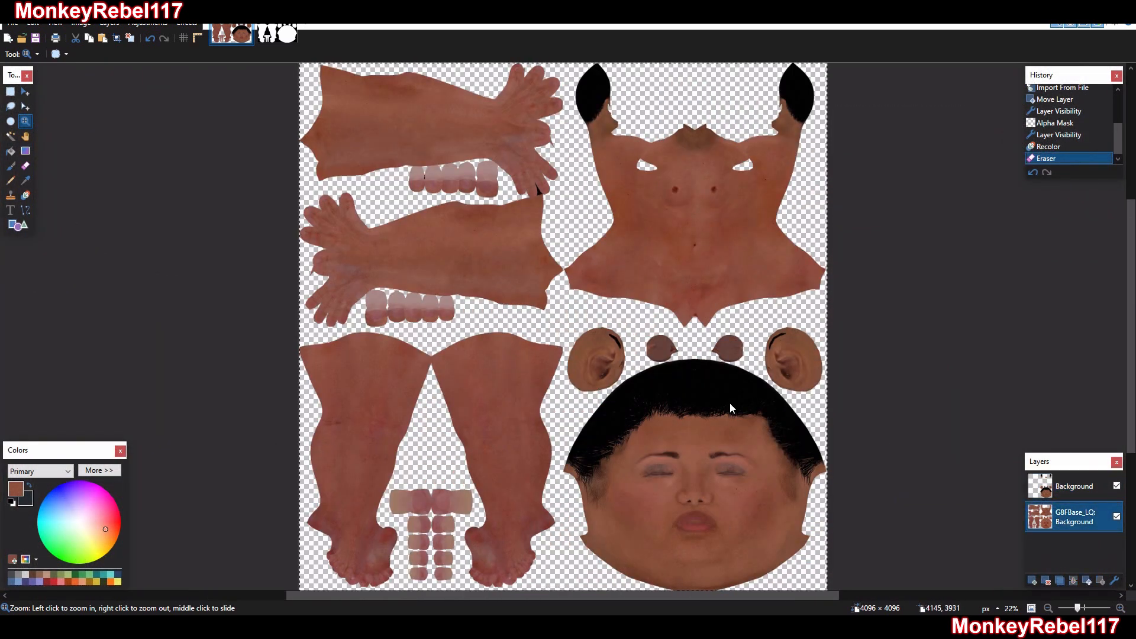
drag(729, 403, 708, 414)
click(568, 362)
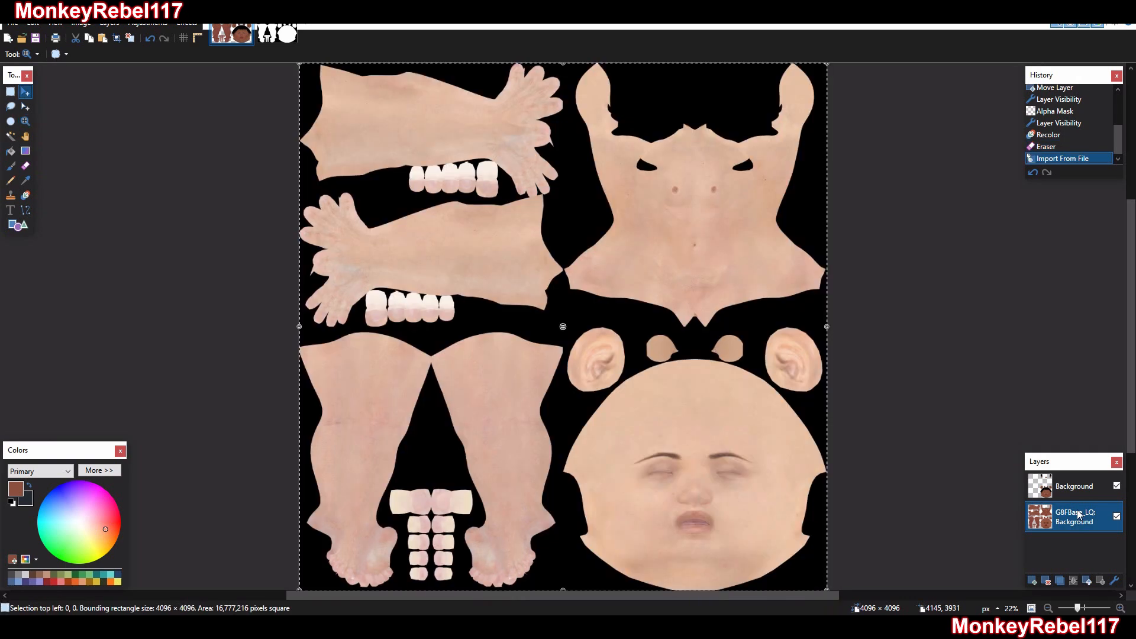
drag(1082, 489, 1083, 545)
click(1118, 518)
click(1116, 516)
click(1116, 516)
click(1116, 516)
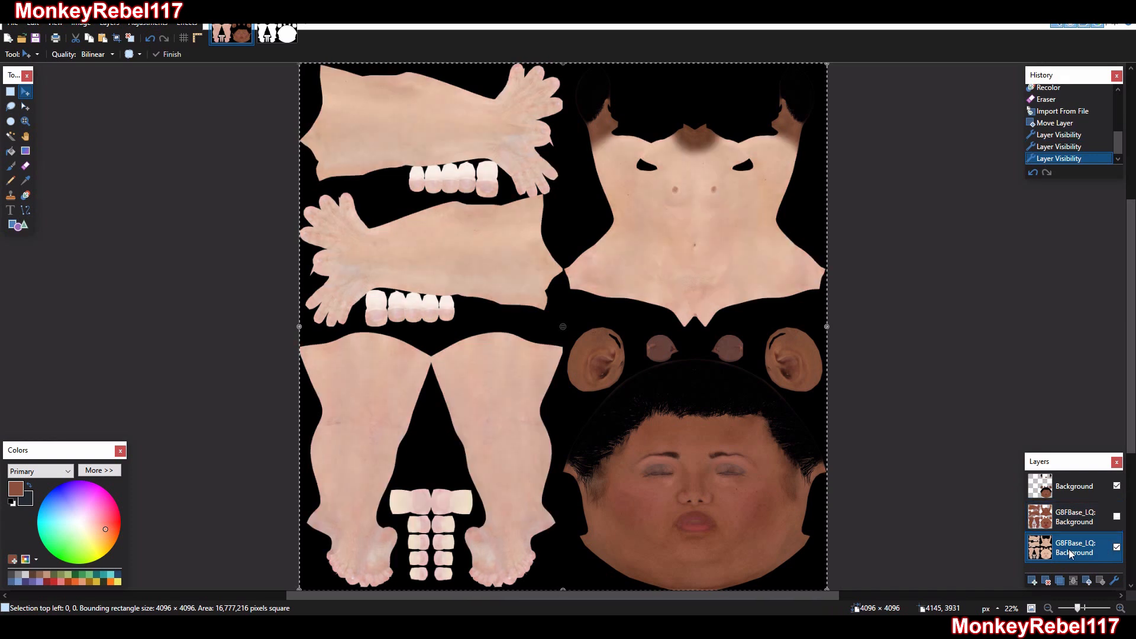
Apply the Alpha Mask effect to the new G8FBase_LQ layer and duplicate it, leaving the lower copy hidden
click(187, 24)
click(216, 37)
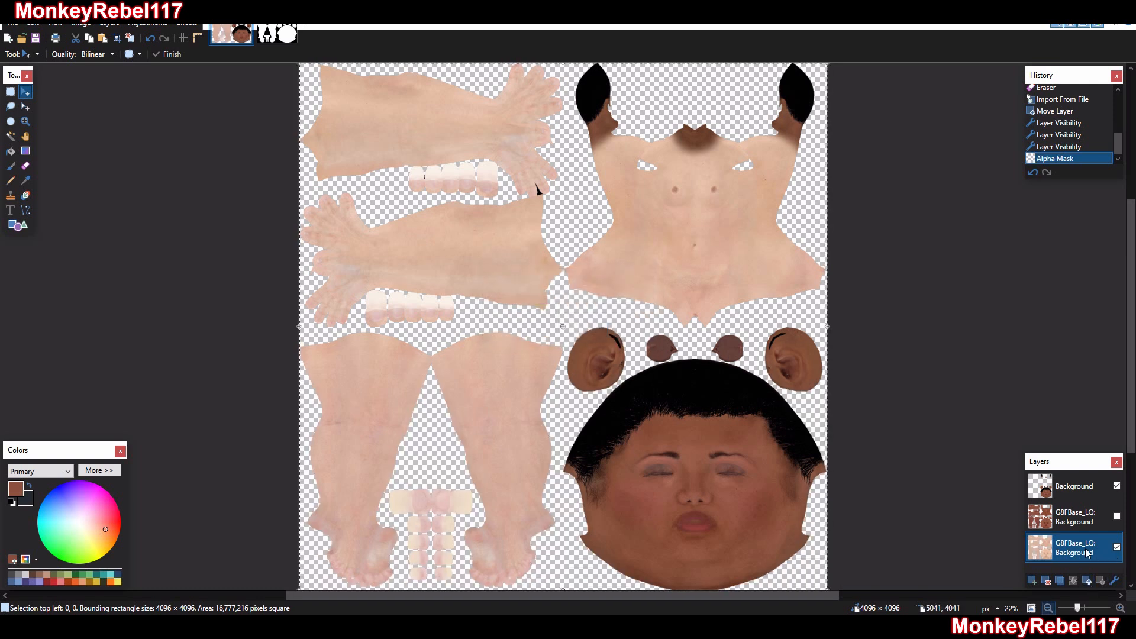
click(1060, 580)
scroll(1100, 550, down, 1)
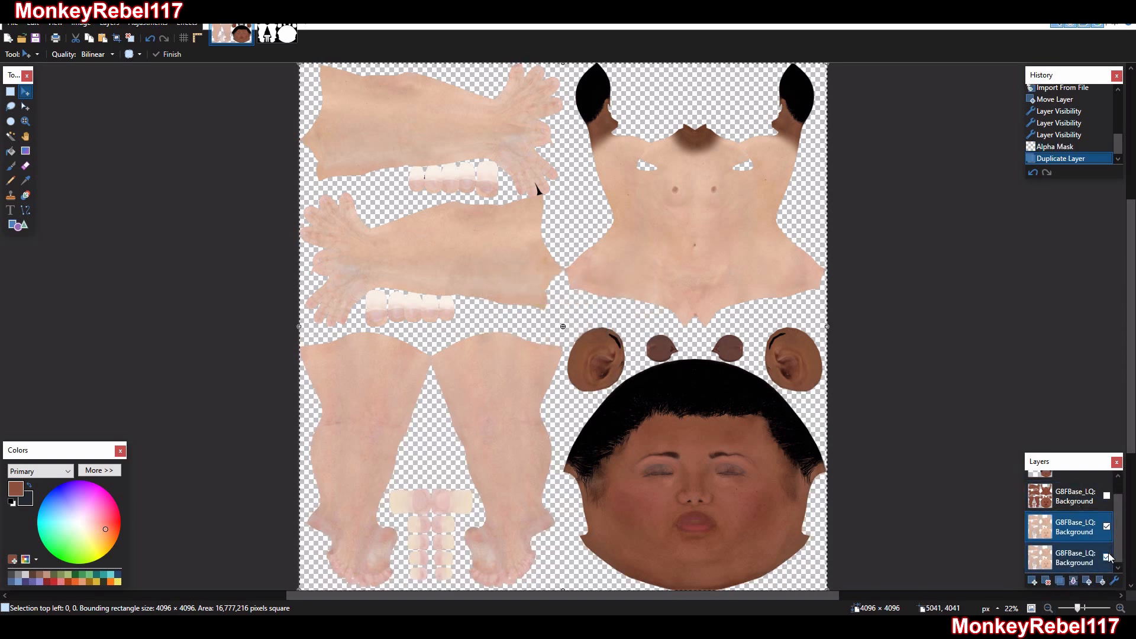
click(1107, 556)
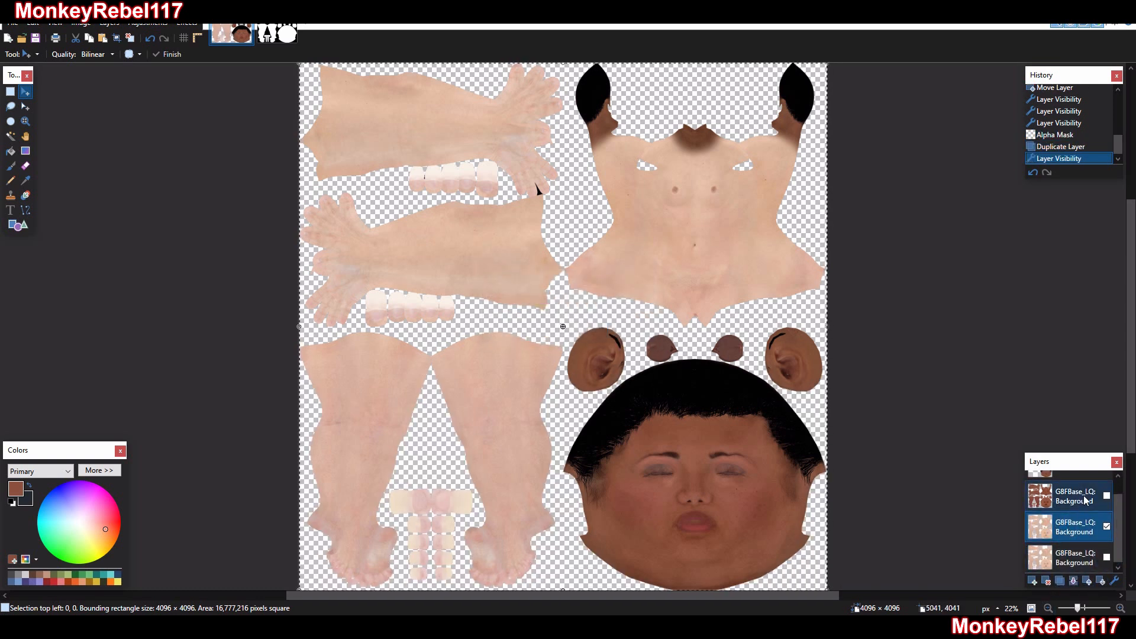
scroll(1084, 503, up, 1)
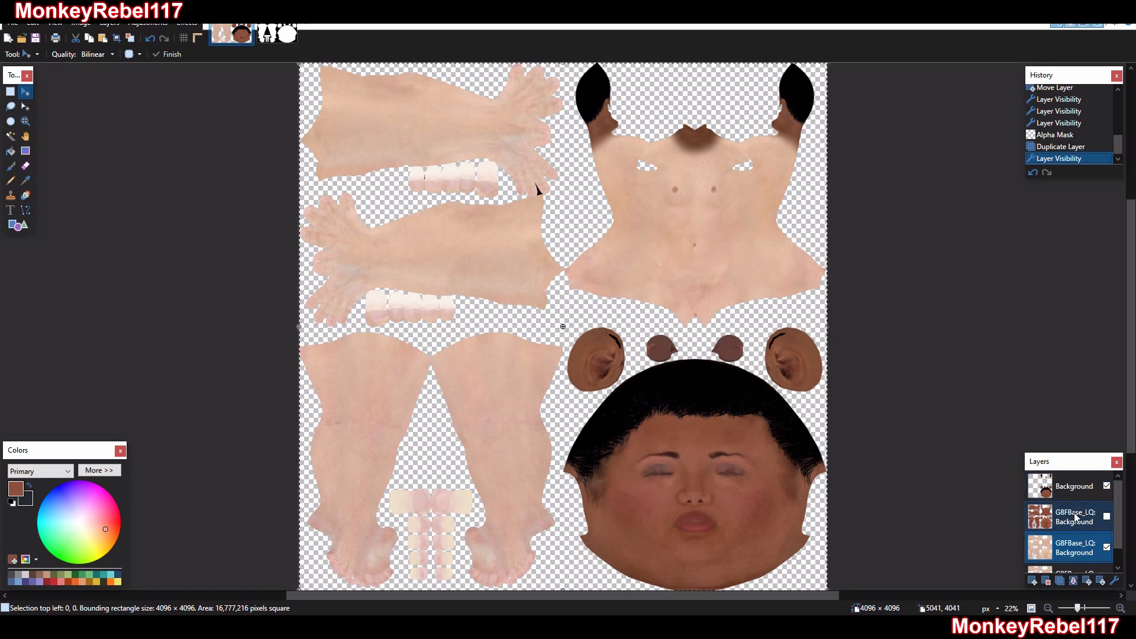
Sample the neck-area skin tone from the hidden recolored G8FBase_LQ layer with the Color Picker
click(1074, 519)
click(25, 180)
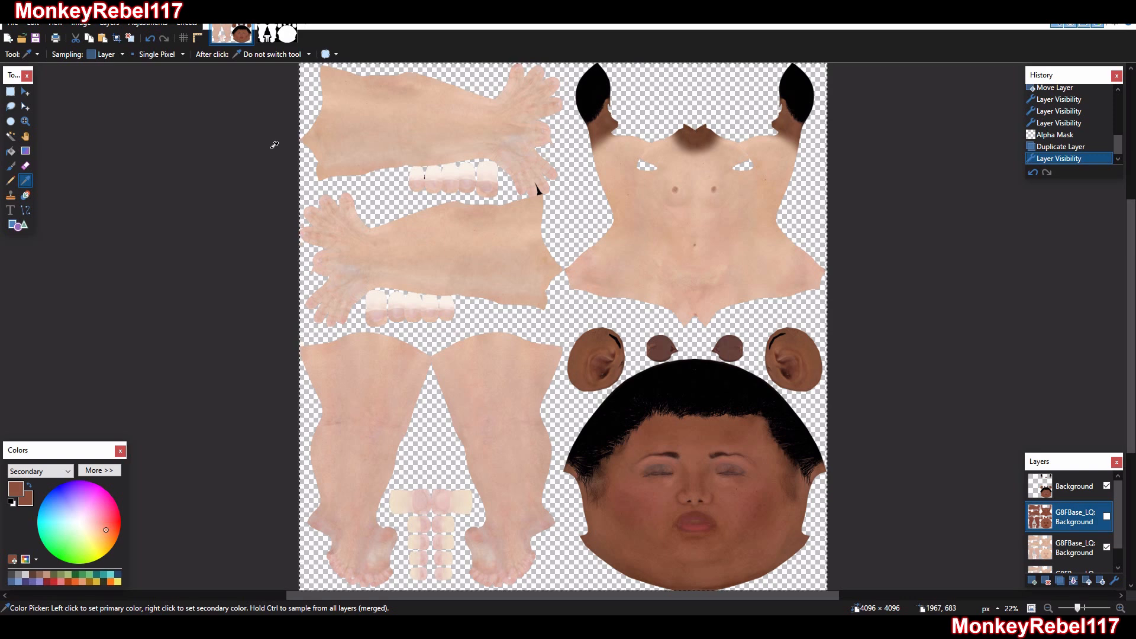
click(25, 120)
drag(648, 111, 747, 164)
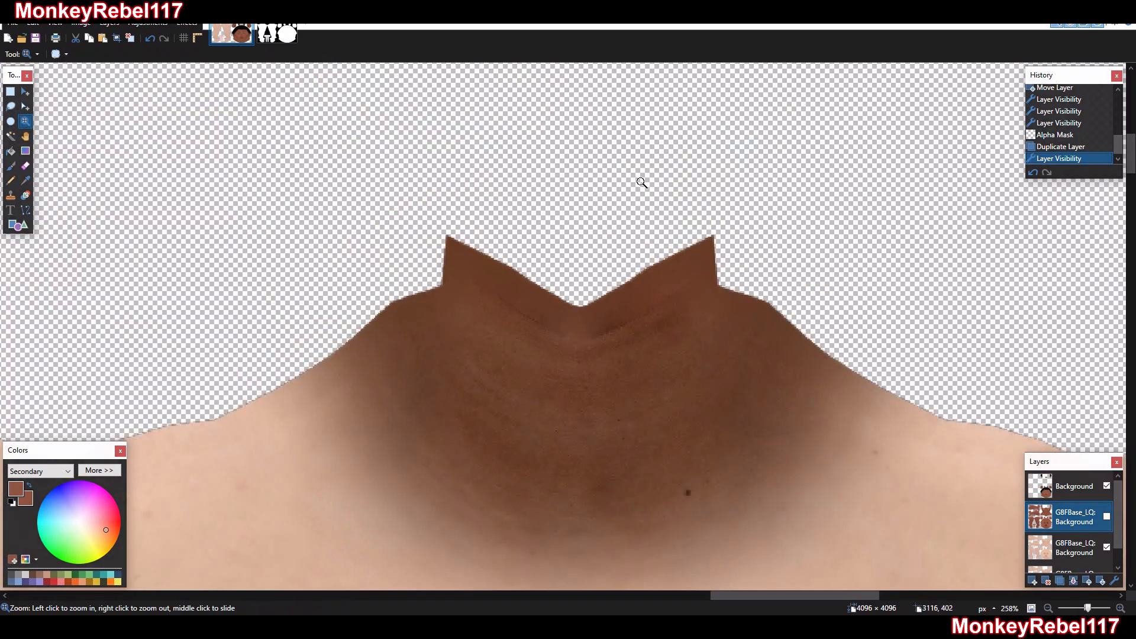
scroll(563, 286, down, 1)
click(25, 180)
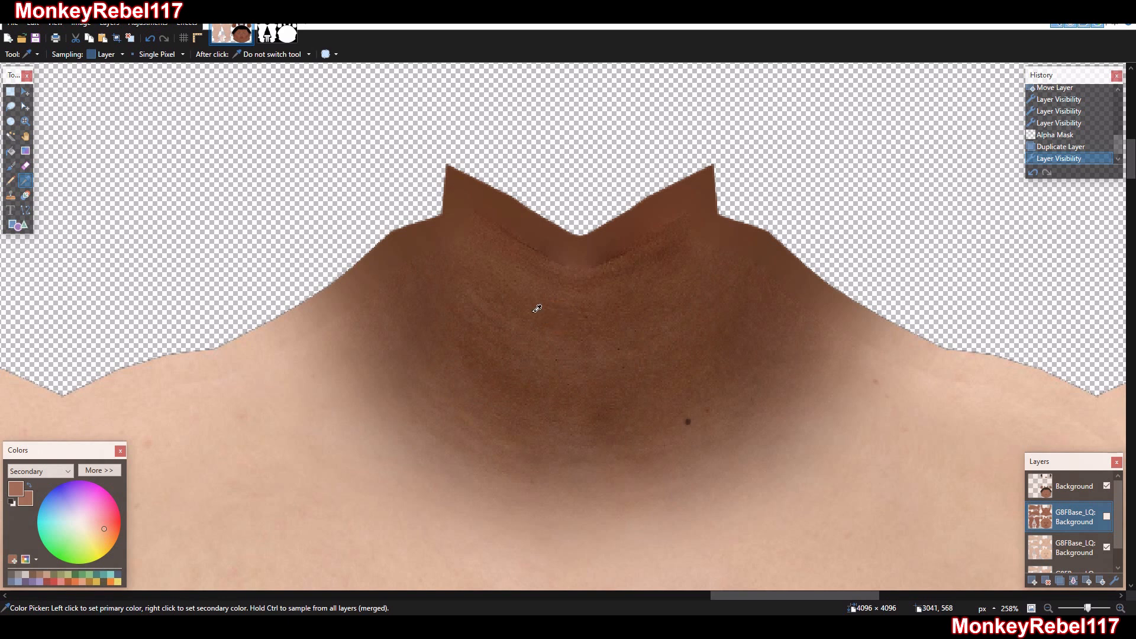
Recolor all body parts on the visible pale G8FBase_LQ layer to the sampled brown using the Recolor tool with brush width 2000
click(25, 121)
right_click(455, 261)
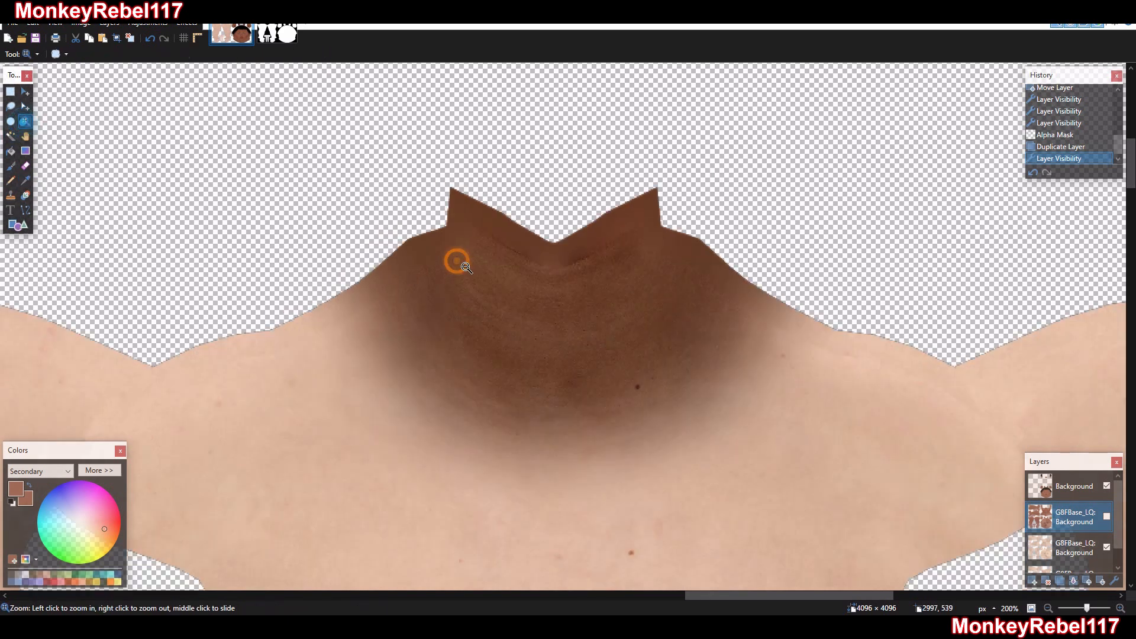
right_click(457, 262)
right_click(461, 263)
right_click(463, 265)
right_click(465, 266)
right_click(464, 266)
right_click(465, 266)
right_click(465, 266)
right_click(465, 266)
drag(678, 131, 1, 637)
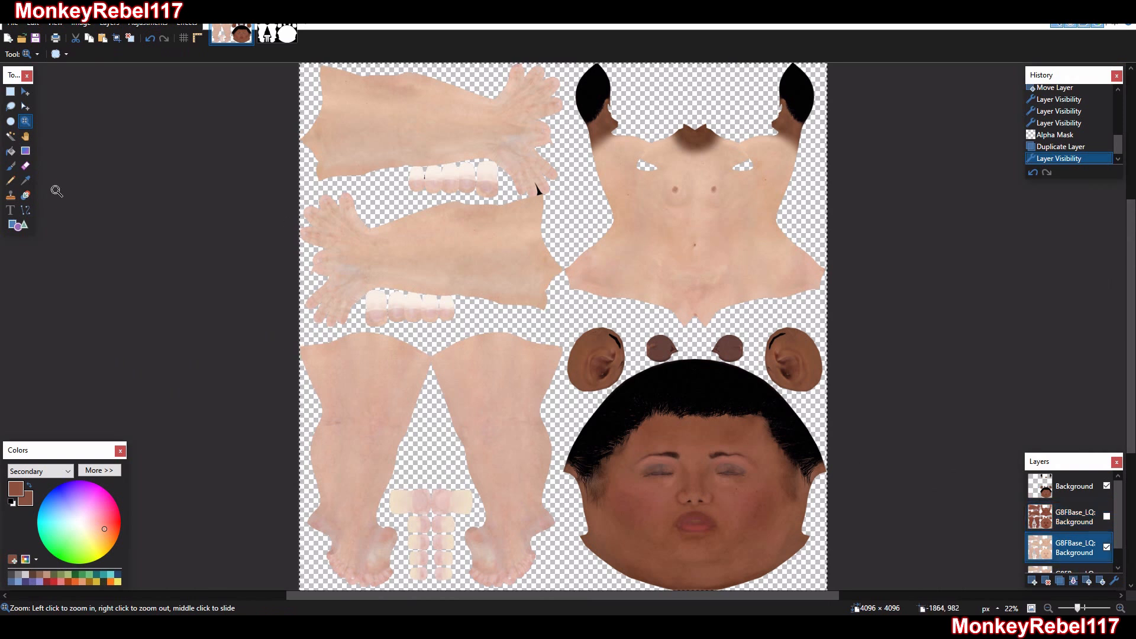
click(26, 194)
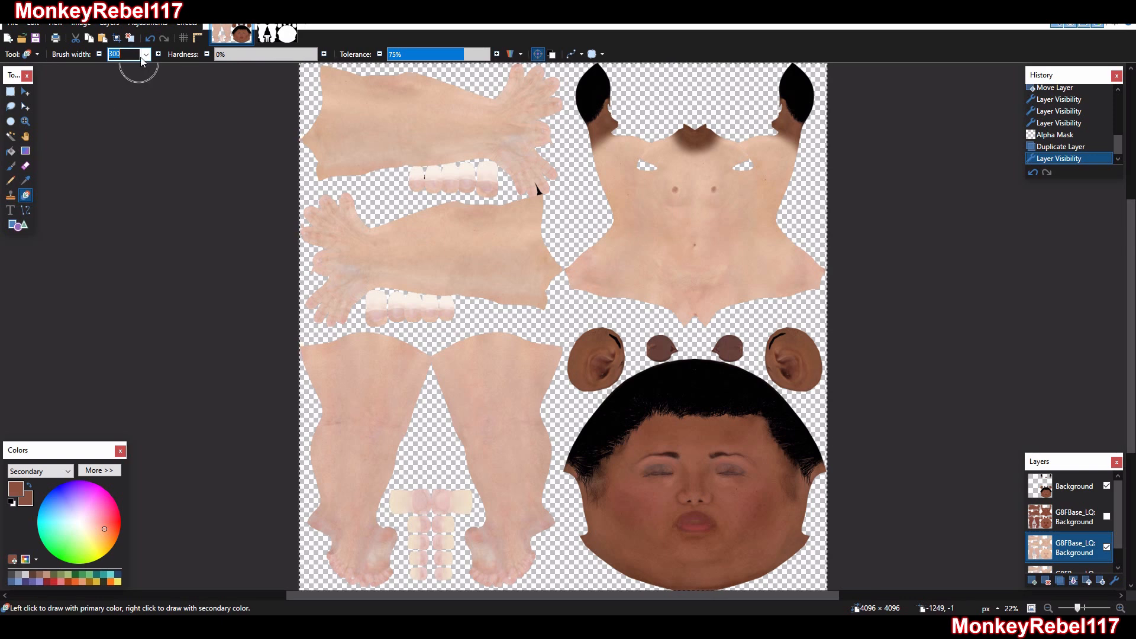
click(145, 54)
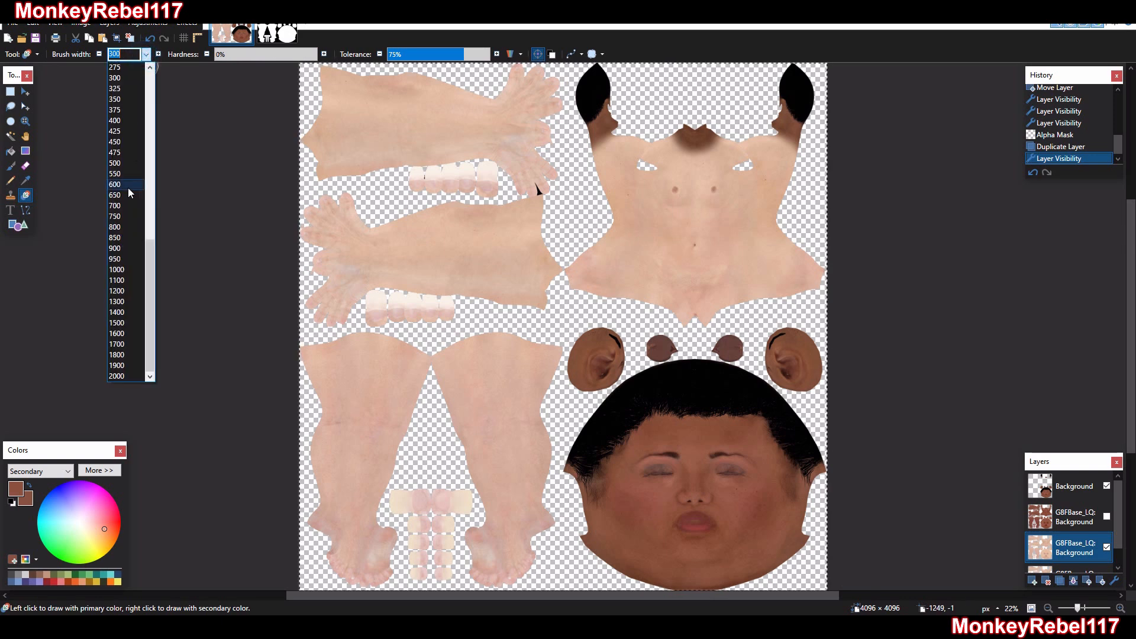
click(117, 375)
click(697, 223)
mouse_move(789, 197)
mouse_down()
mouse_move(831, 254)
mouse_move(708, 151)
mouse_move(892, 166)
mouse_move(660, 93)
mouse_move(414, 154)
mouse_move(170, 52)
mouse_move(113, 154)
mouse_move(347, 381)
mouse_move(331, 461)
mouse_move(355, 485)
mouse_move(541, 467)
mouse_move(561, 408)
mouse_move(721, 636)
mouse_move(780, 347)
mouse_move(612, 361)
mouse_move(302, 242)
mouse_move(116, 14)
mouse_up()
mouse_move(720, 120)
mouse_down()
mouse_move(41, 182)
mouse_move(82, 322)
mouse_move(346, 517)
mouse_move(251, 558)
mouse_up()
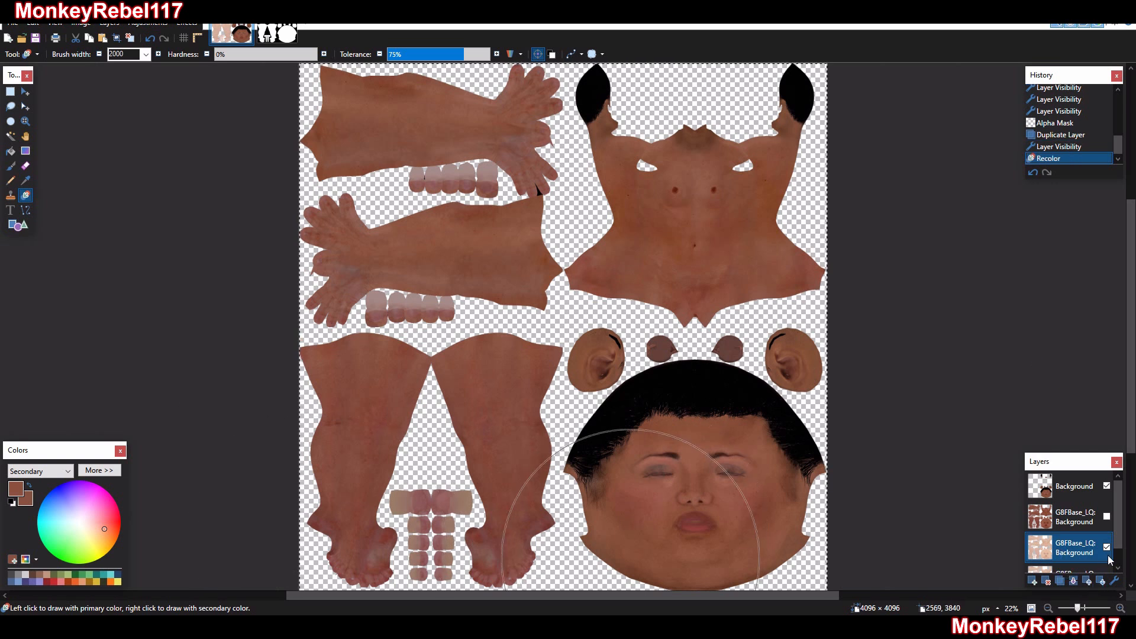
Compare the older recolored G8FBase_LQ layer with the new one by toggling its visibility, and delete the older layer
click(1106, 516)
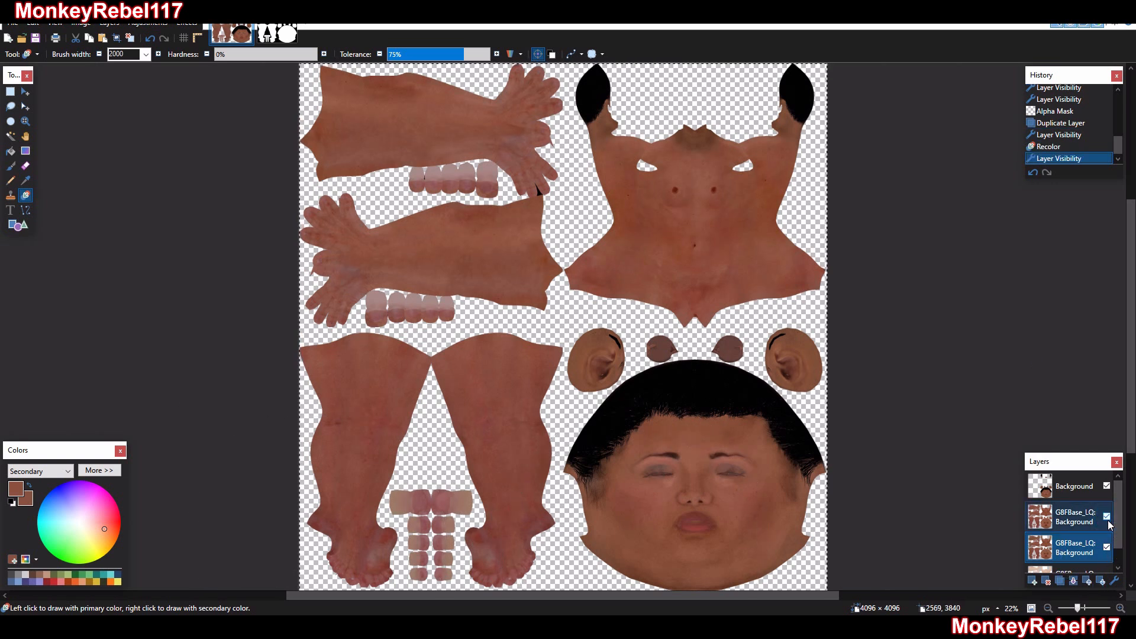
click(1106, 516)
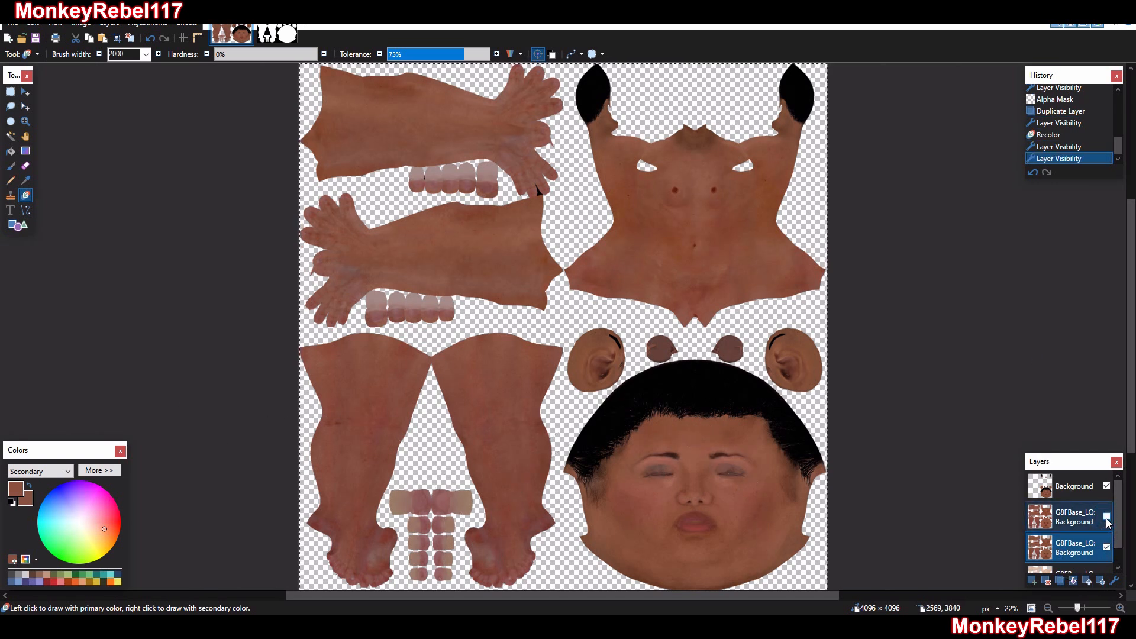
click(1106, 517)
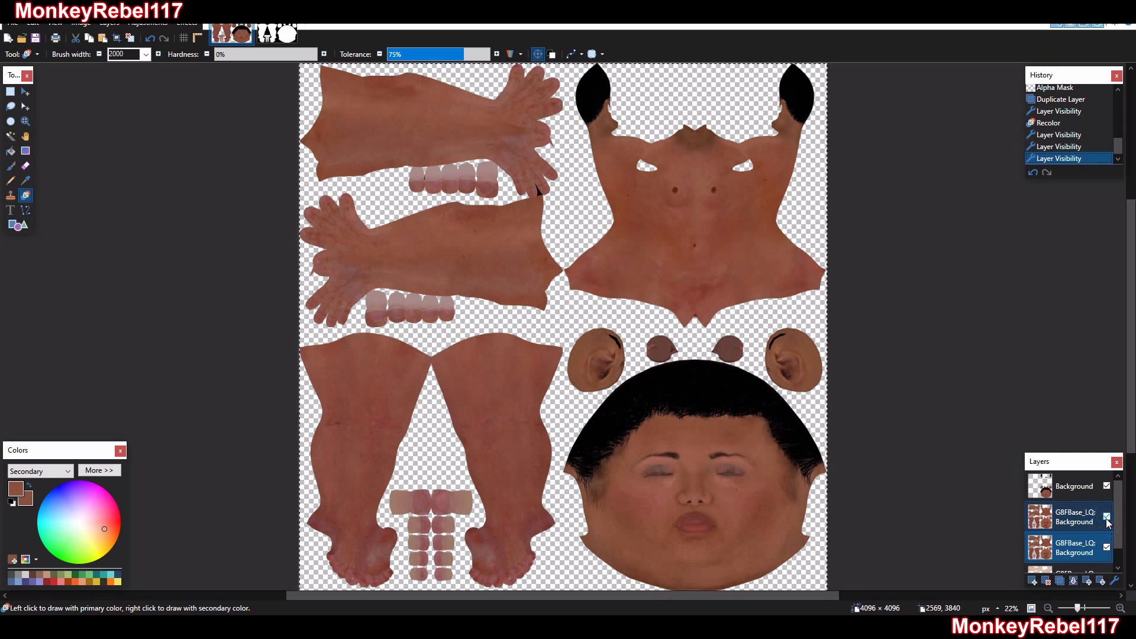
click(1107, 516)
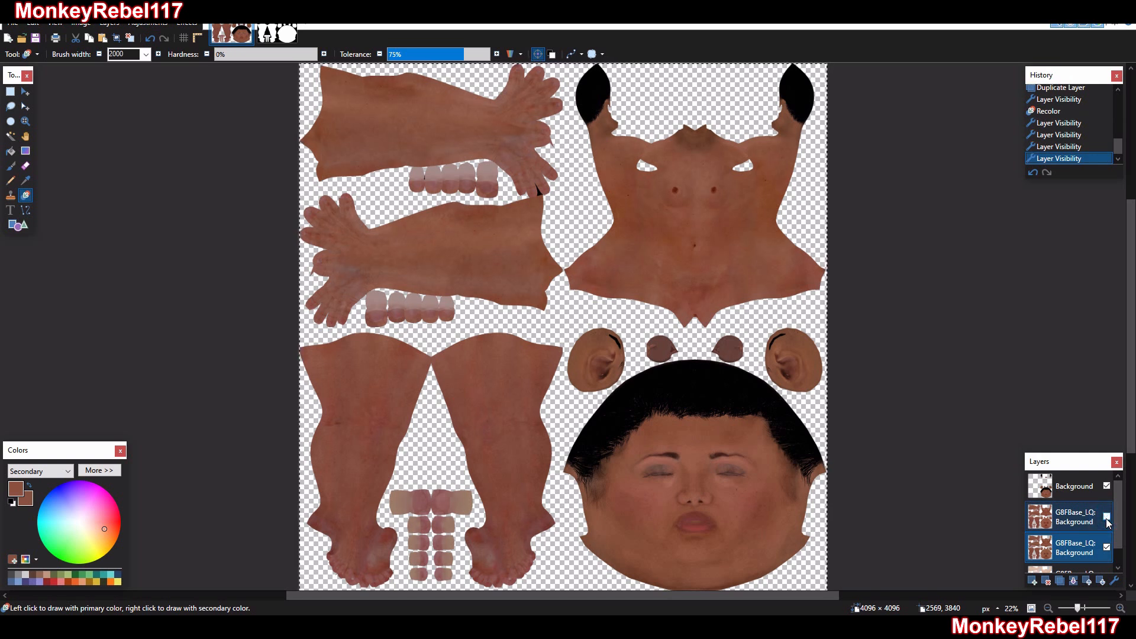
click(1079, 528)
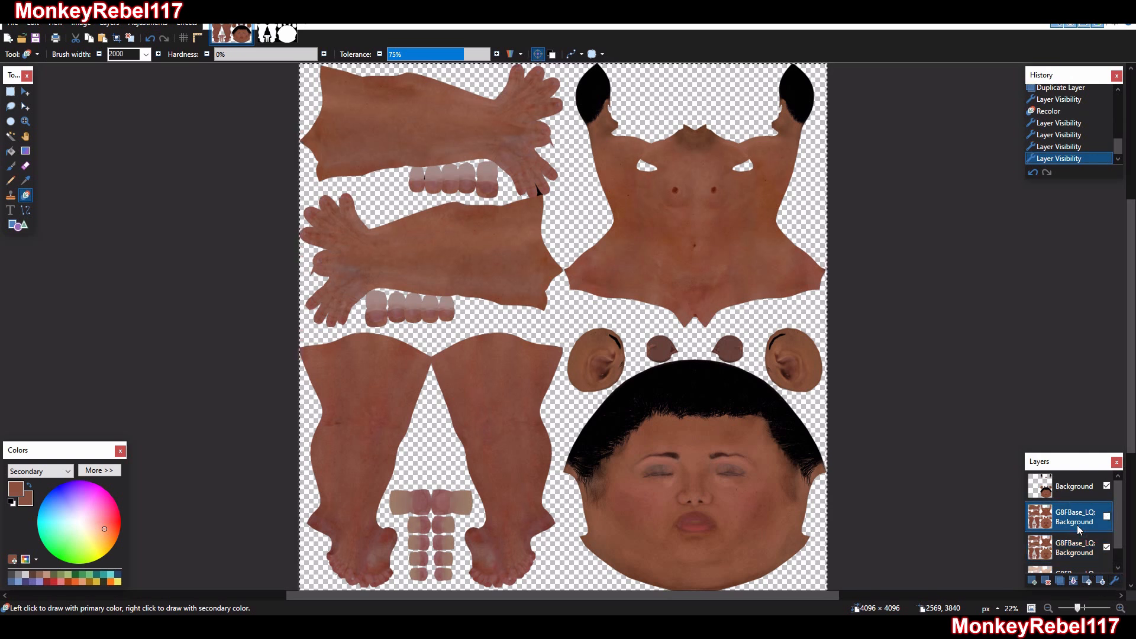
click(1047, 582)
Inspect the neck and shoulder blend, duplicate the newly recolored G8FBase_LQ layer and hide the lower copy
click(24, 121)
click(791, 193)
click(846, 450)
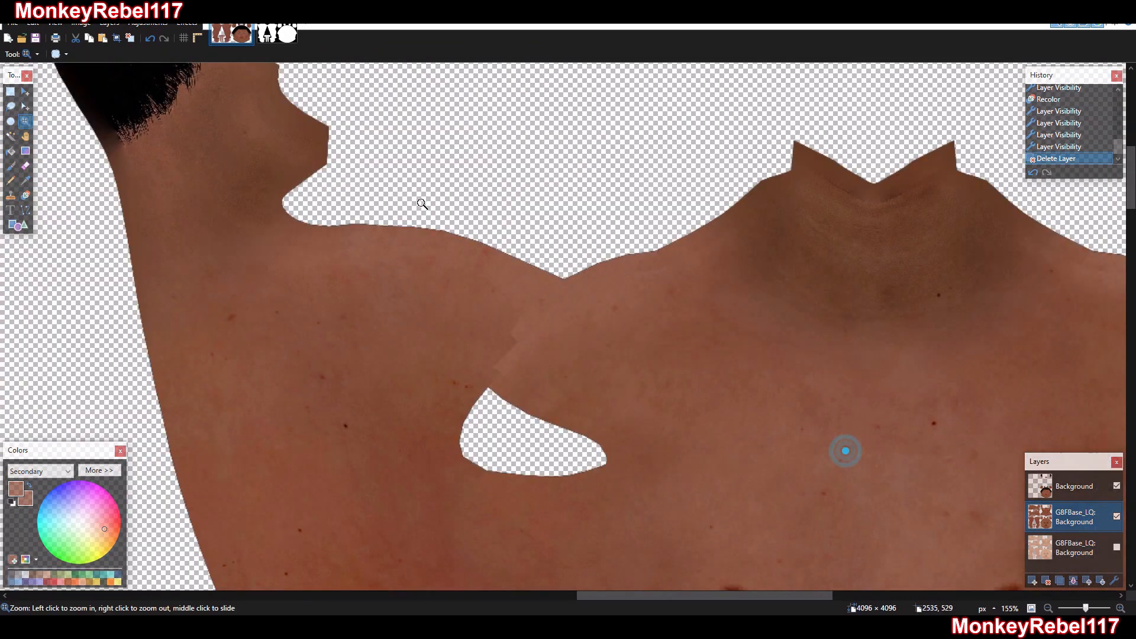
right_click(682, 291)
right_click(679, 289)
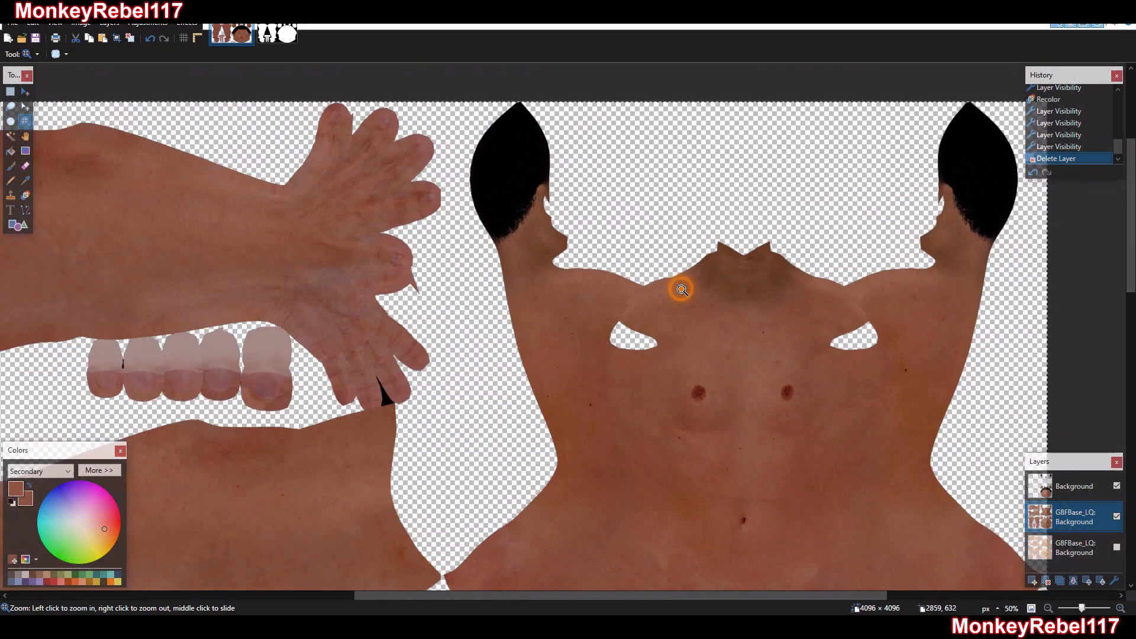
right_click(606, 200)
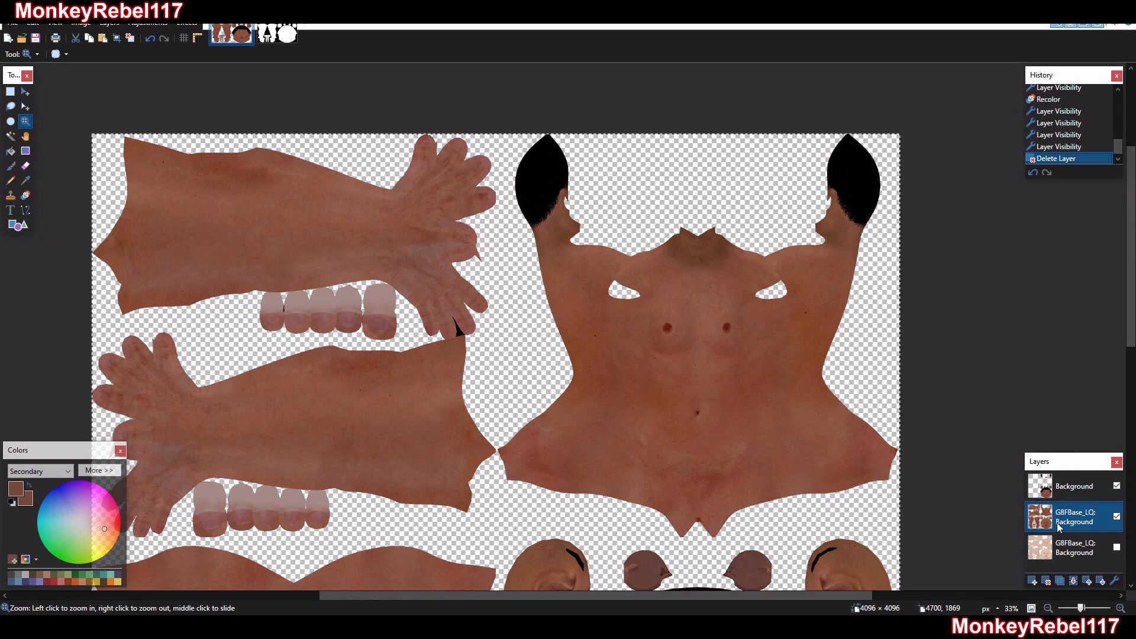
click(1059, 580)
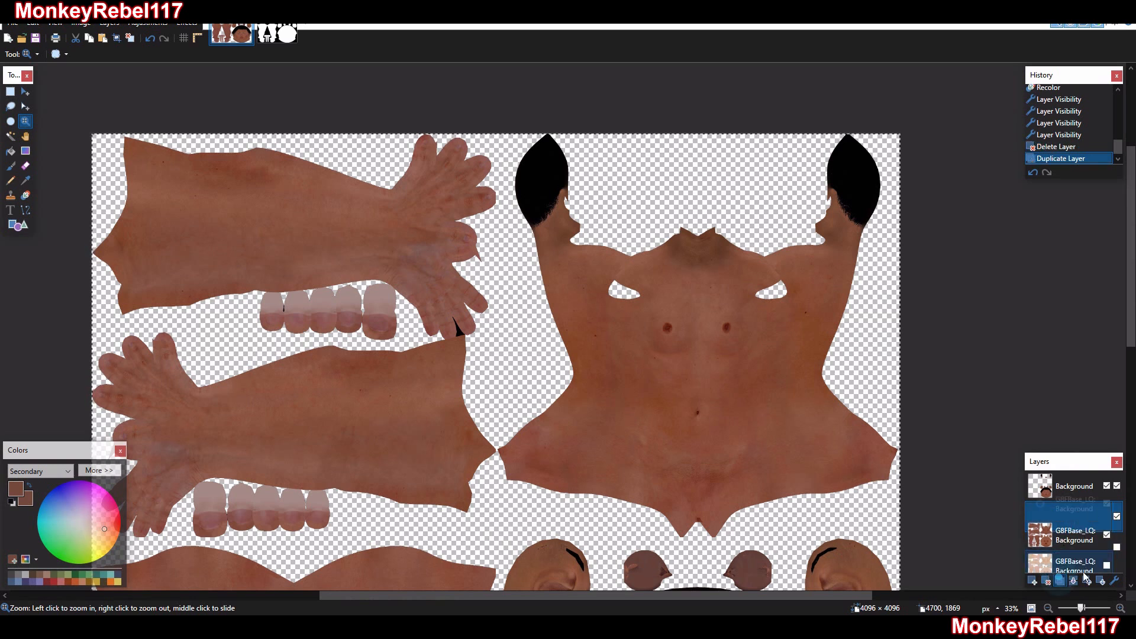
click(1107, 549)
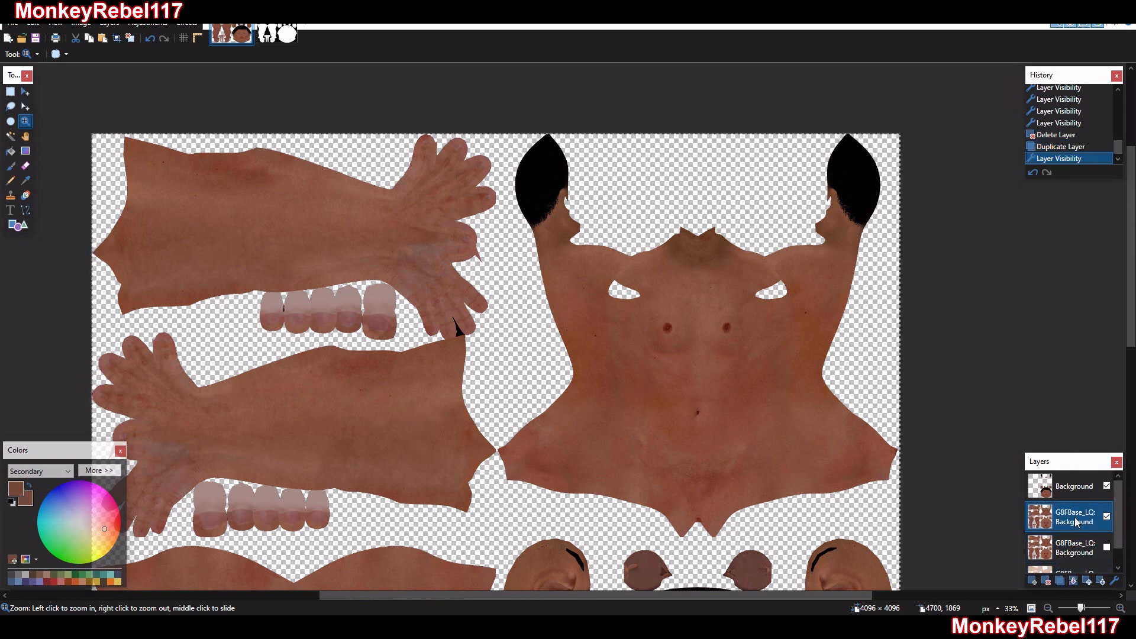
click(148, 23)
click(147, 22)
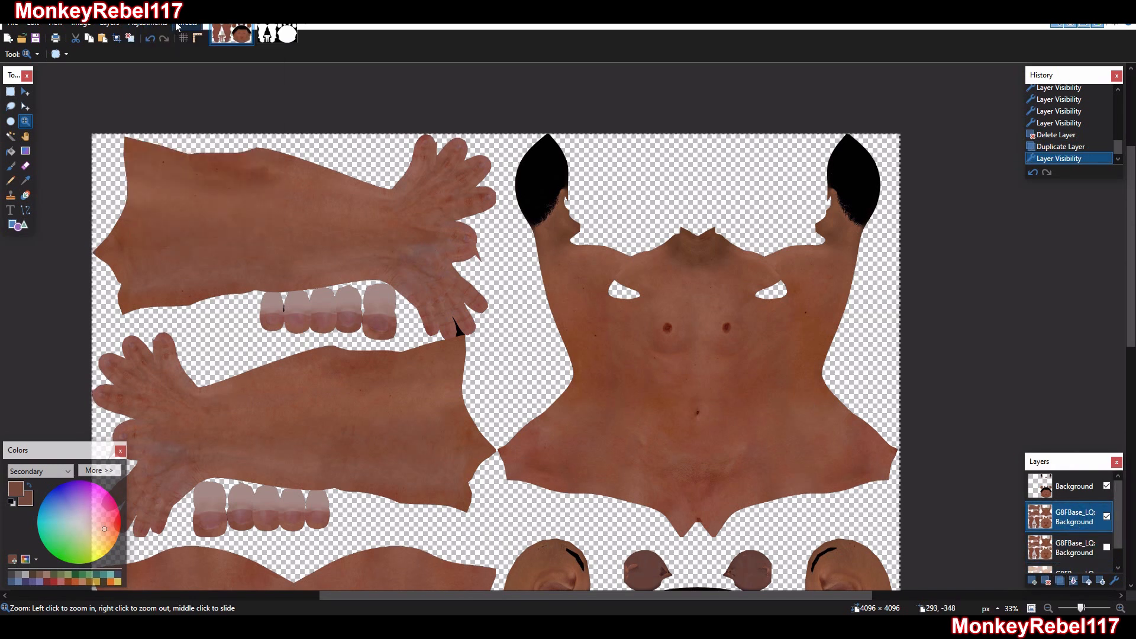
click(187, 22)
mouse_move(155, 25)
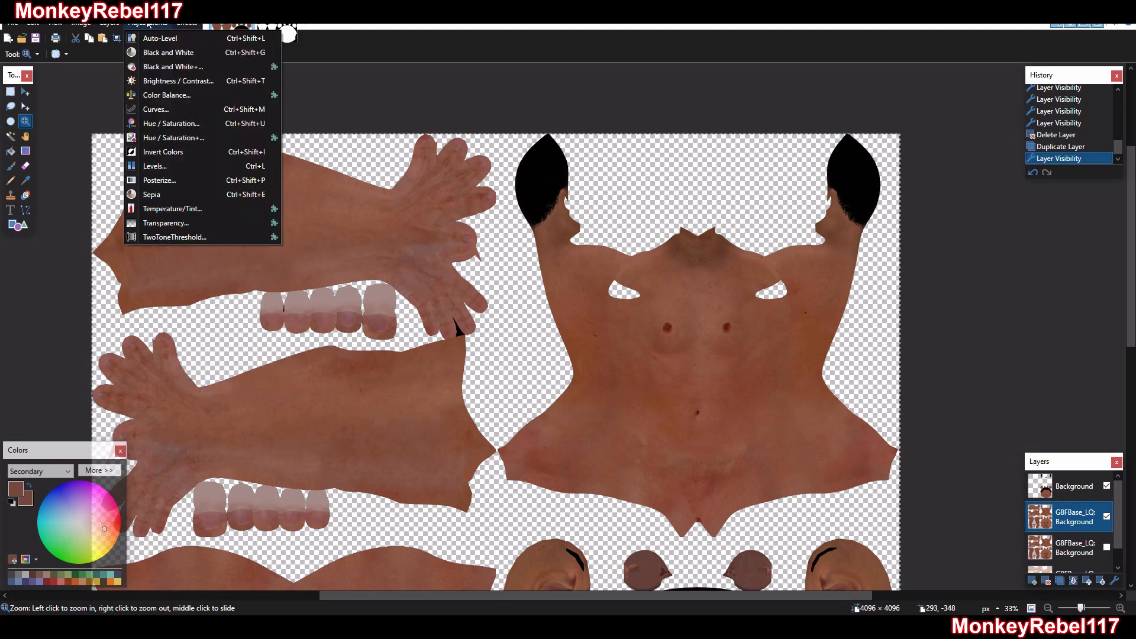
click(174, 123)
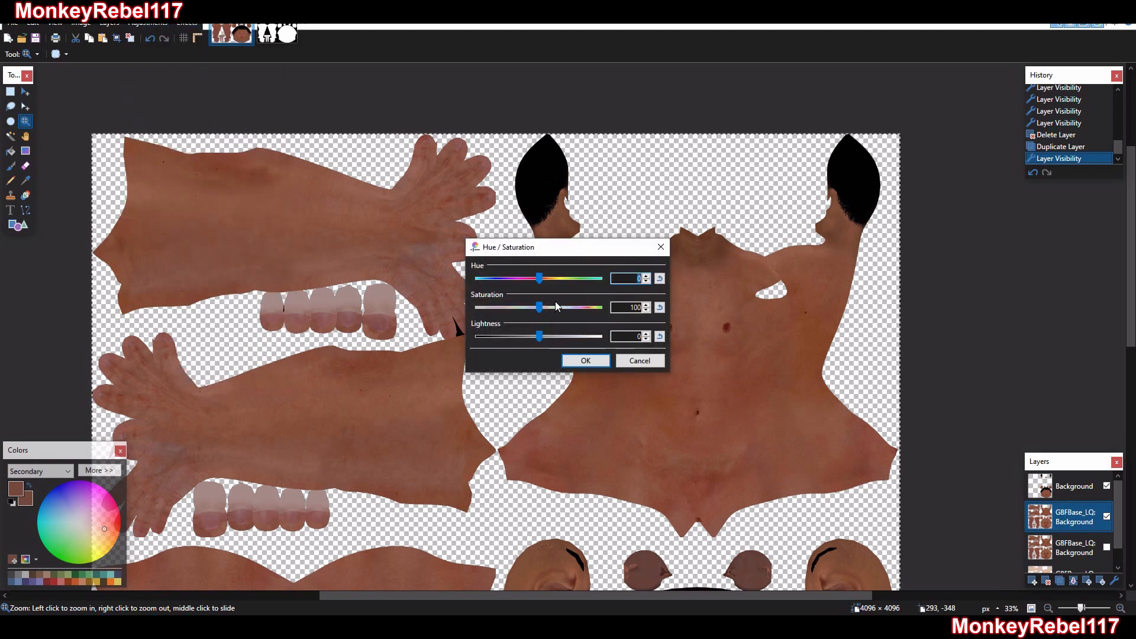
mouse_move(540, 308)
mouse_down()
mouse_move(550, 309)
mouse_move(527, 309)
mouse_up()
drag(556, 246, 373, 228)
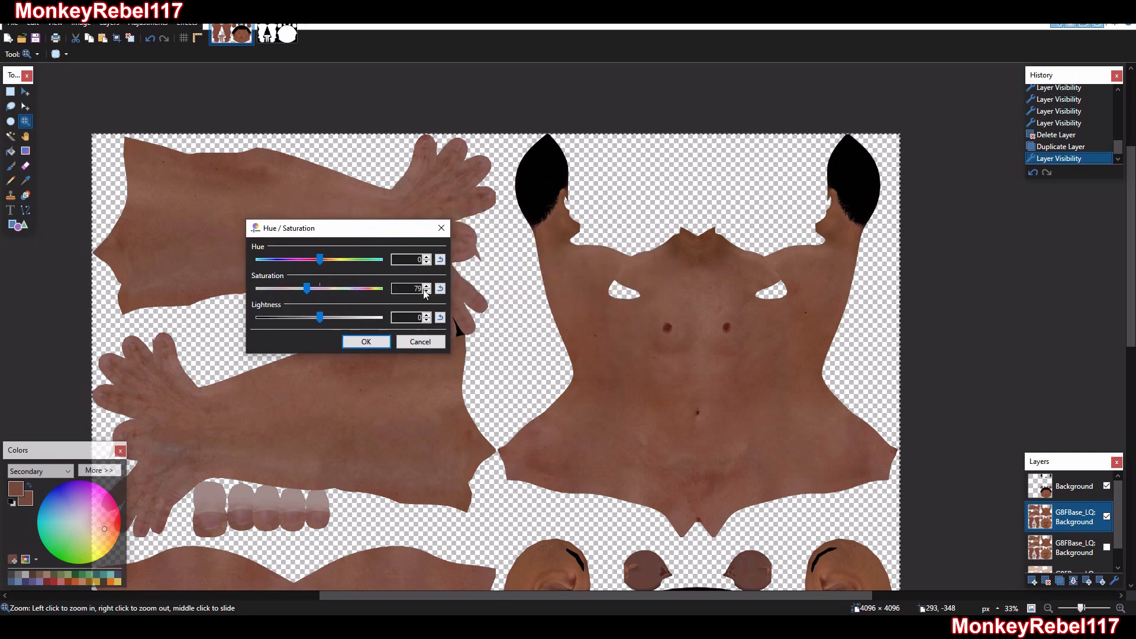
click(440, 288)
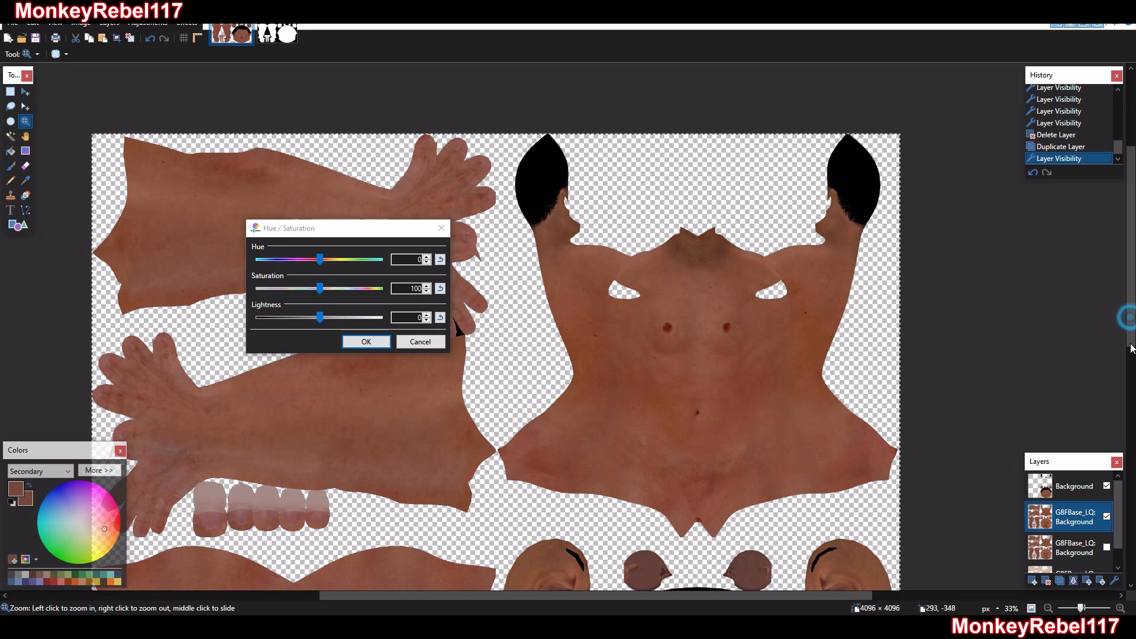
click(430, 341)
Preview a saturation of 90 on the visible G8FBase_LQ layer, enter 100 and apply the Hue / Saturation adjustment
scroll(651, 308, down, 5)
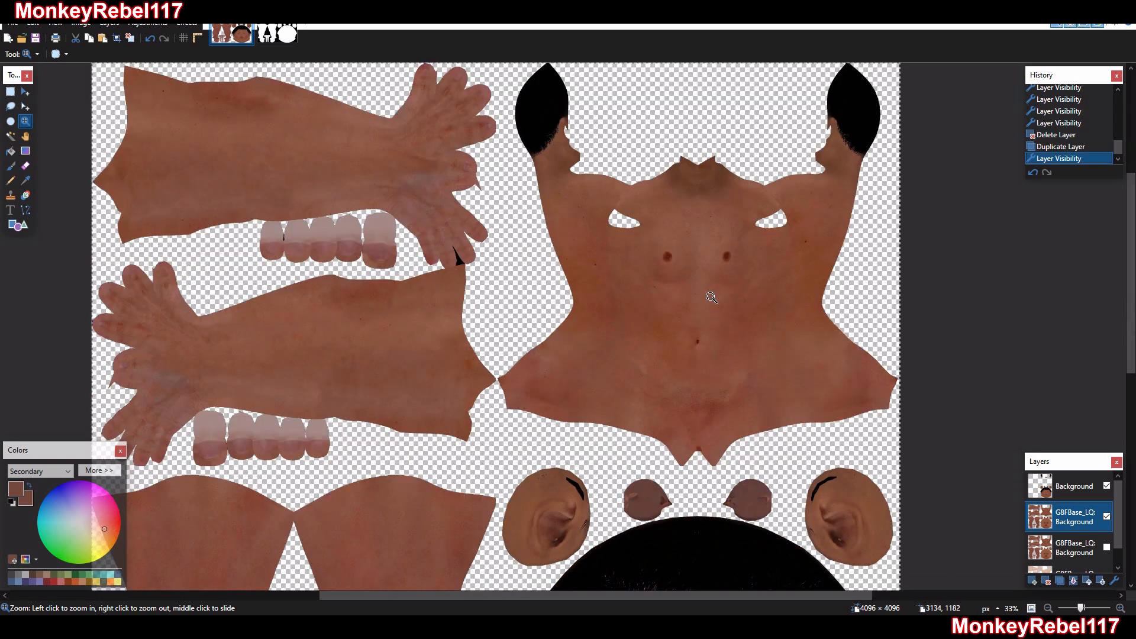
right_click(702, 299)
right_click(702, 298)
drag(417, 124, 792, 473)
click(187, 23)
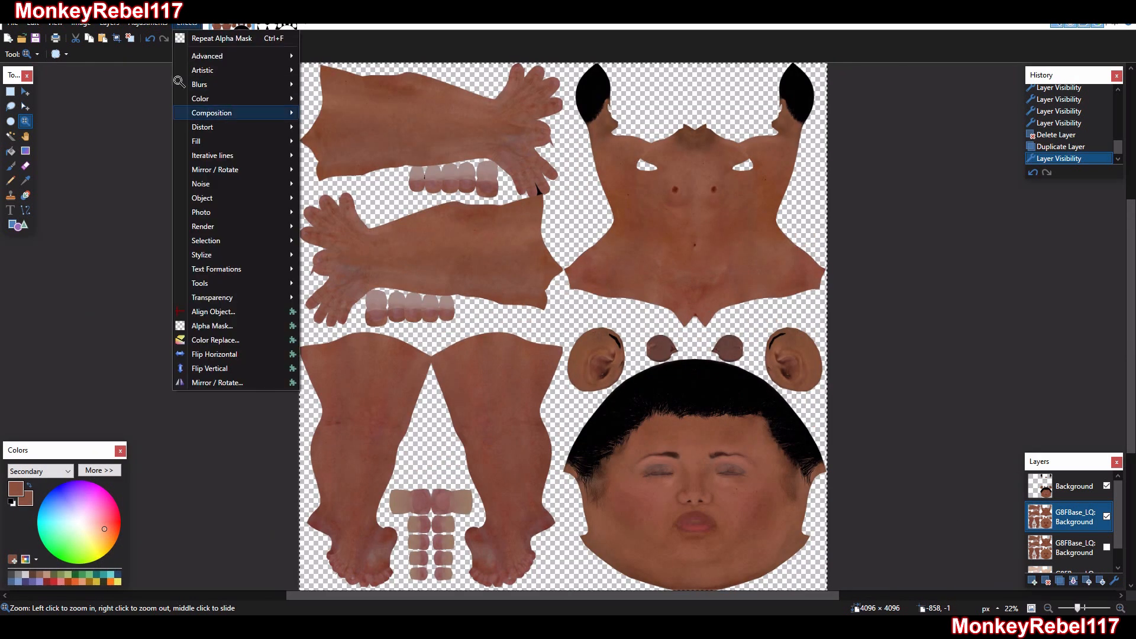
mouse_move(147, 23)
click(163, 123)
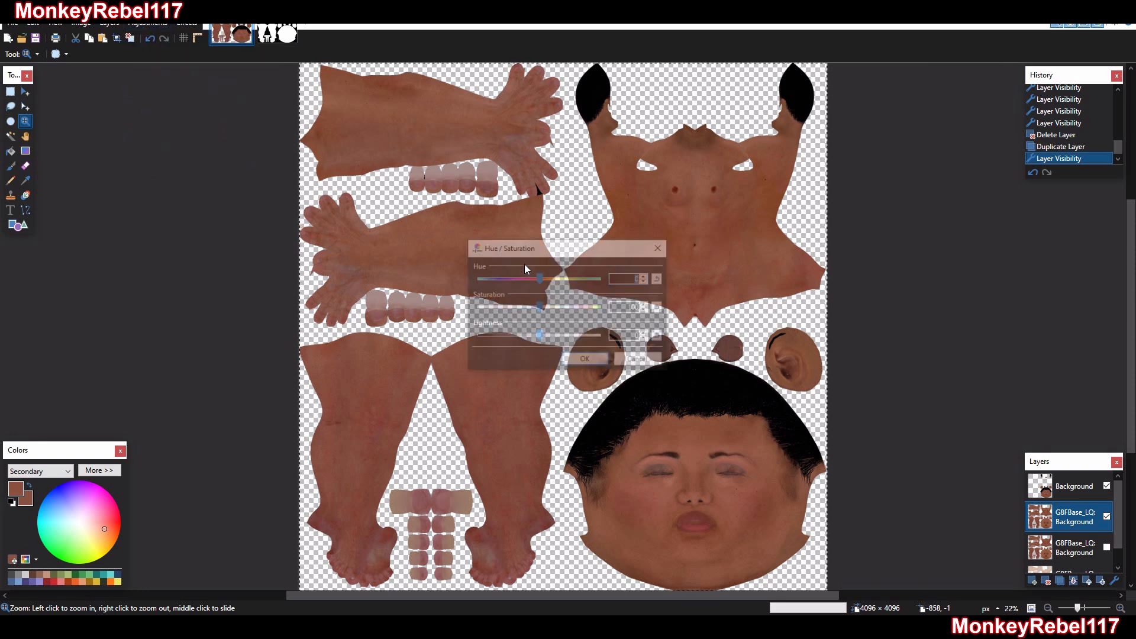
mouse_move(540, 309)
mouse_down()
mouse_move(577, 307)
mouse_move(495, 306)
mouse_move(534, 307)
mouse_up()
click(599, 245)
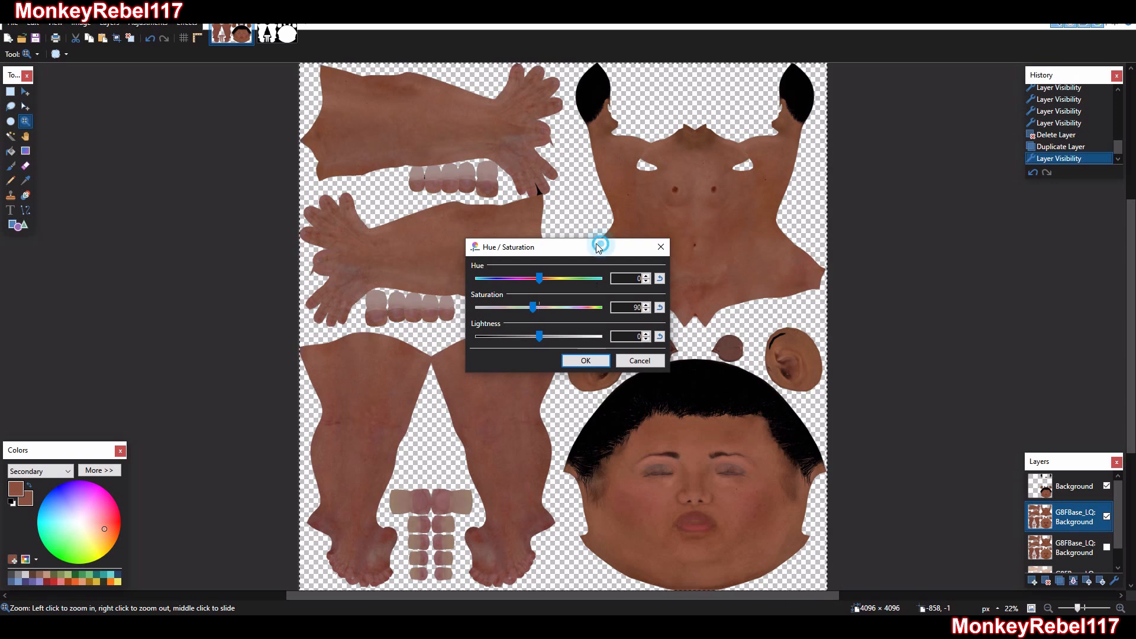
drag(599, 246, 479, 229)
double_click(512, 289)
text(100)
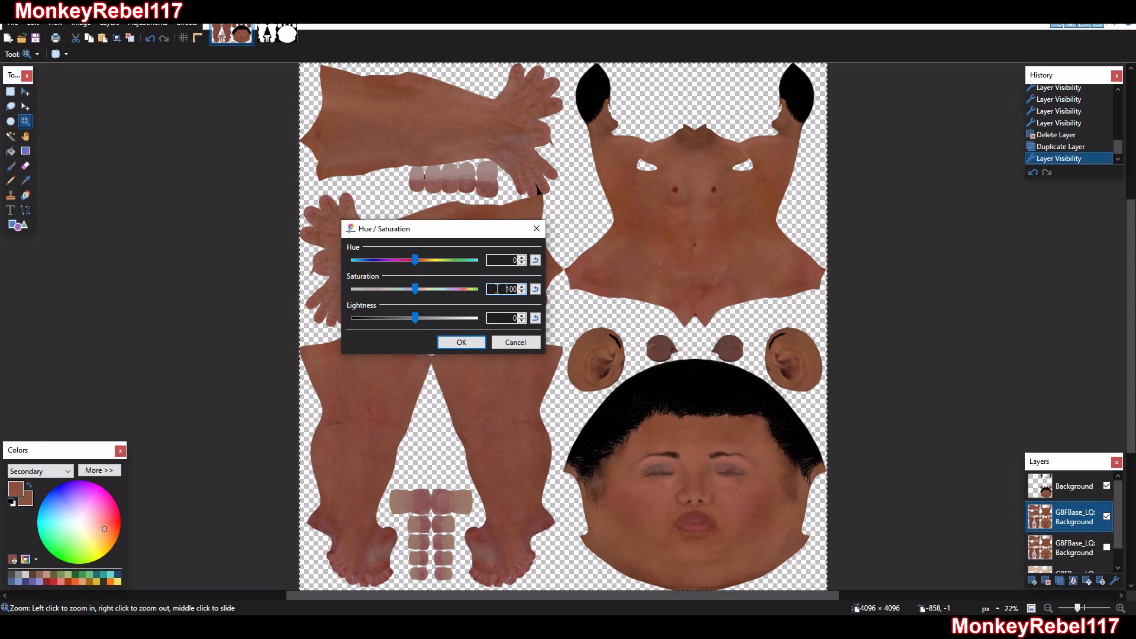
key(Return)
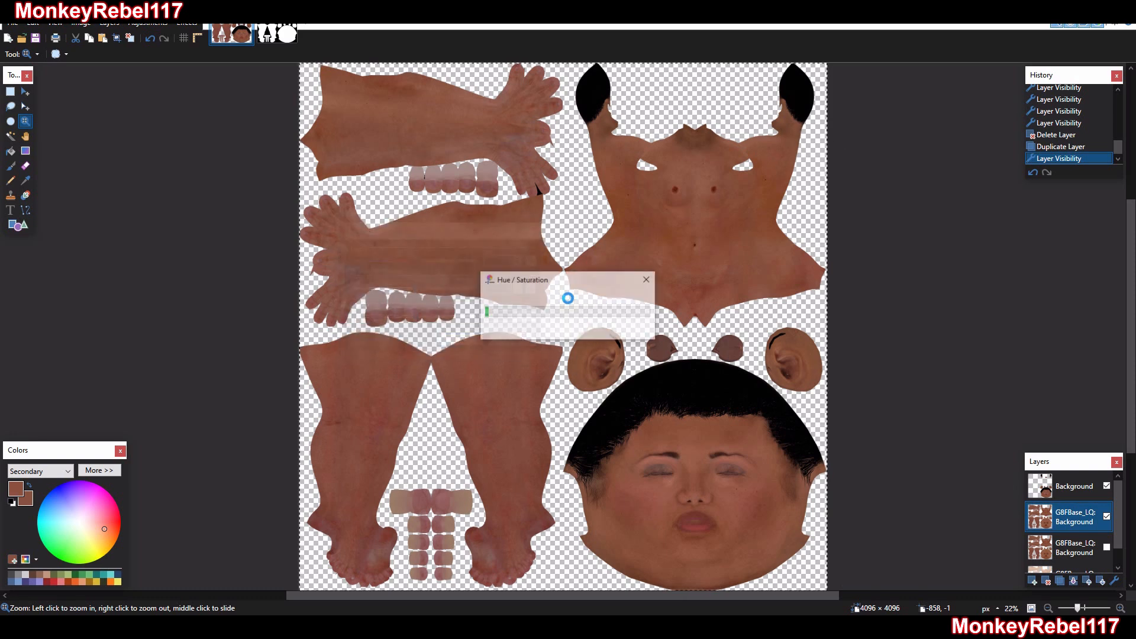
Save the layered texture in the TANAKA folder as a new paint.net file named QUAD_SKIN_HEAD_TEMPLATE.pdn
right_click(626, 247)
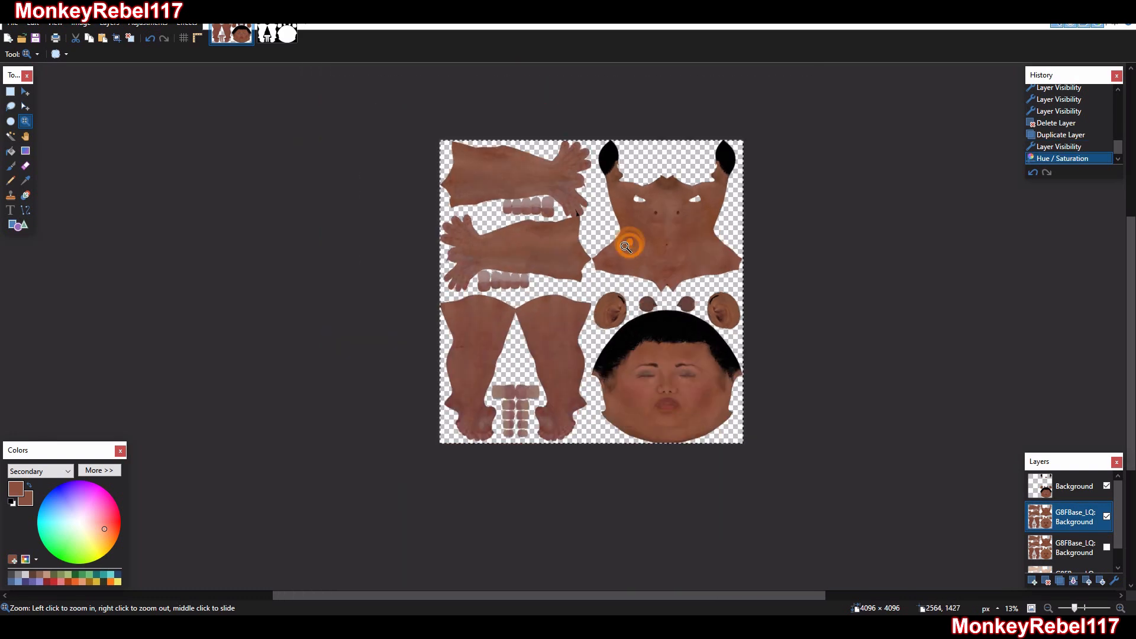
click(375, 114)
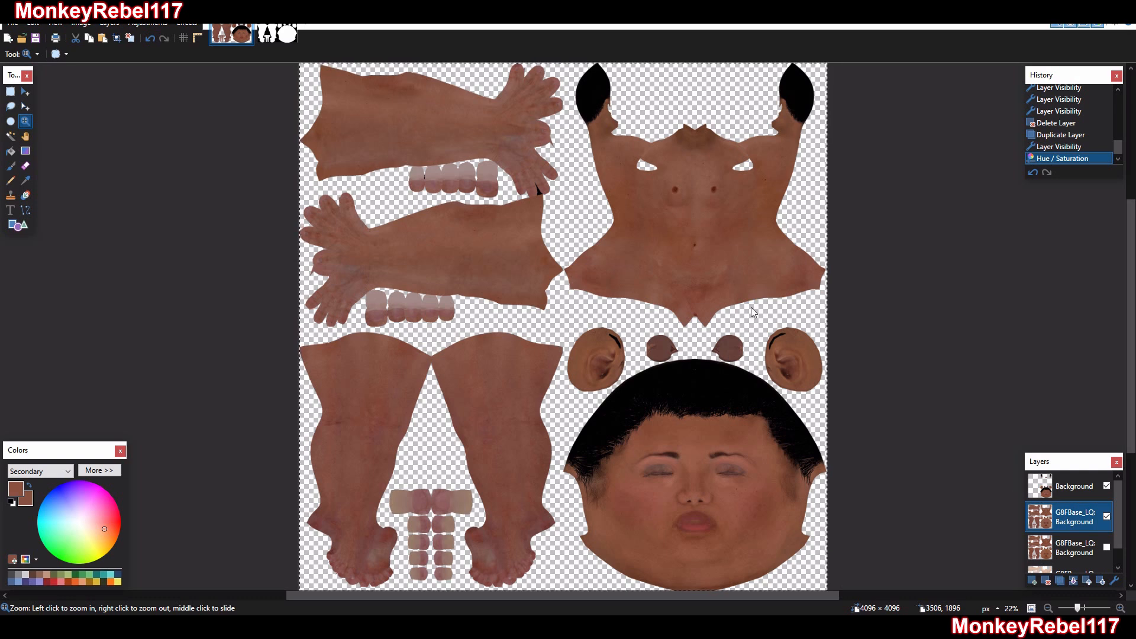
key(ctrl+shift+s)
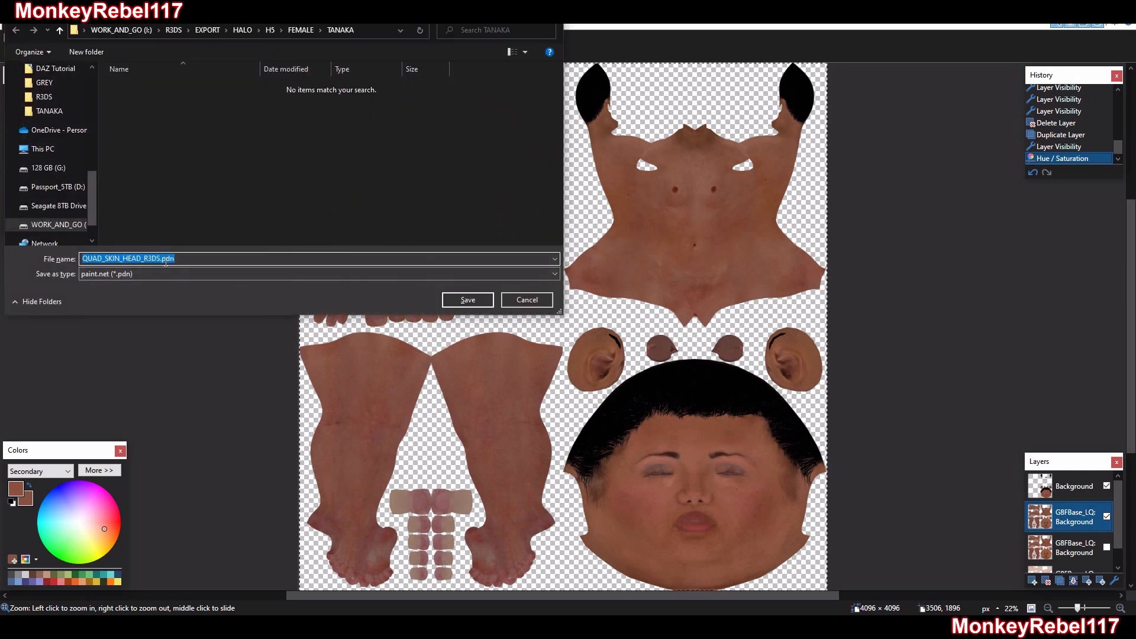
click(161, 259)
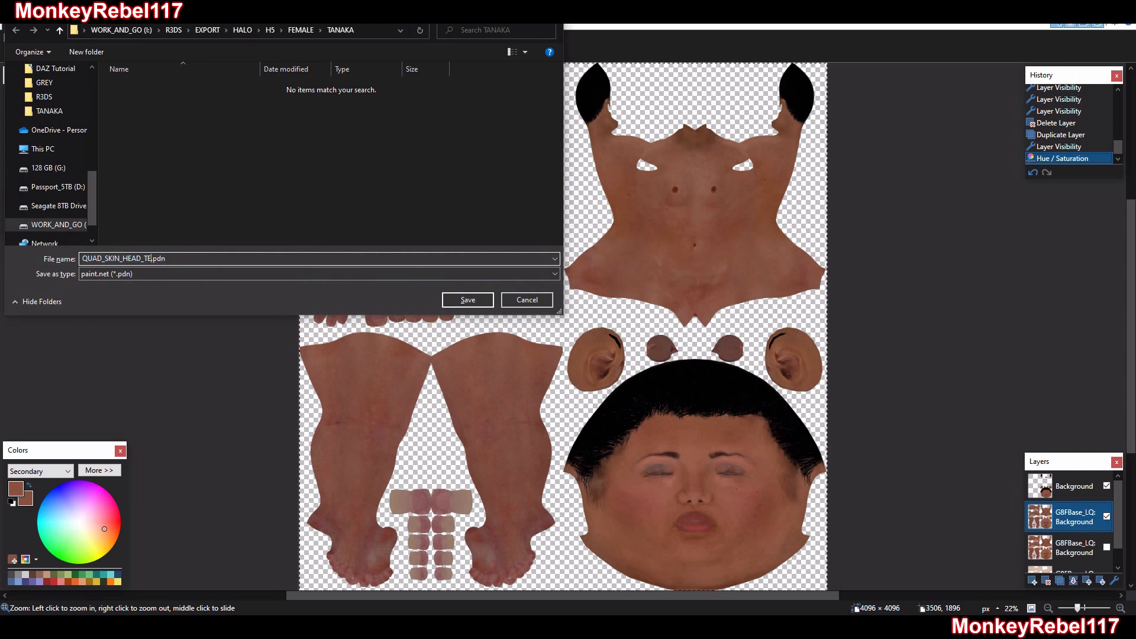
text(TEMPLATE)
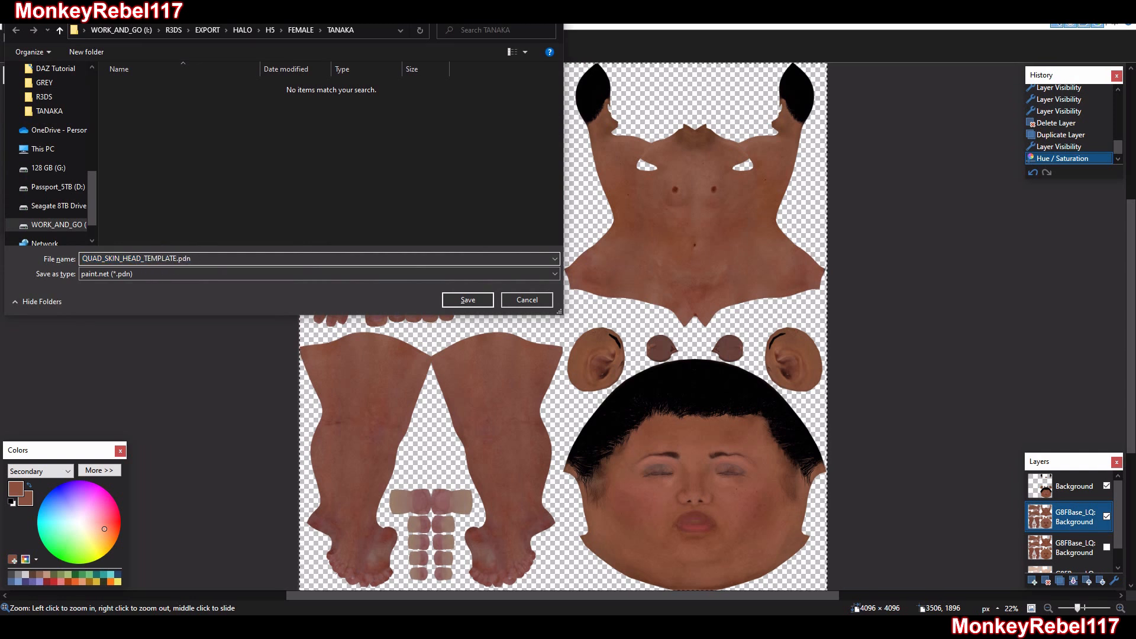
key(Return)
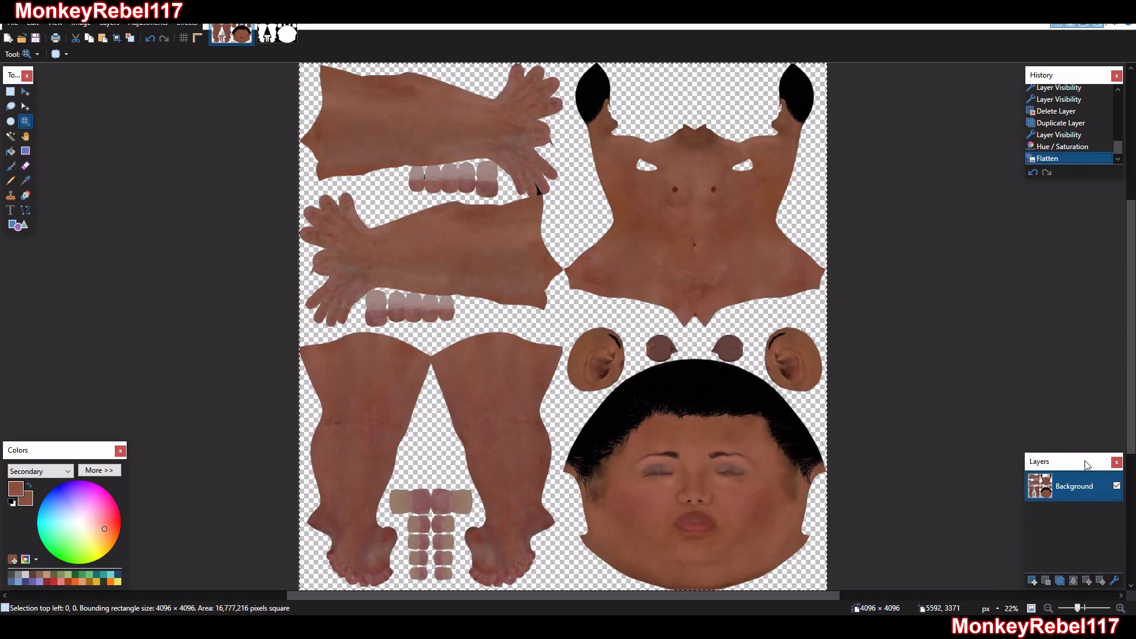
Save the flattened texture in the TANAKA folder as a 32-bit PNG named QUAD_SKIN_HEAD.png
key(ctrl+shift+s)
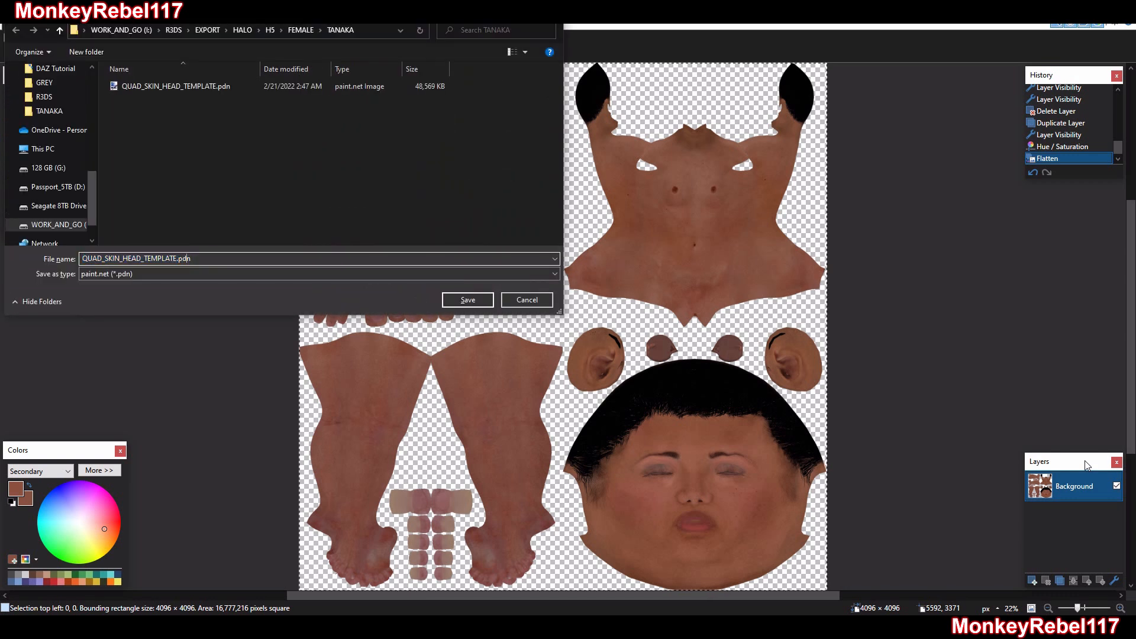
click(180, 274)
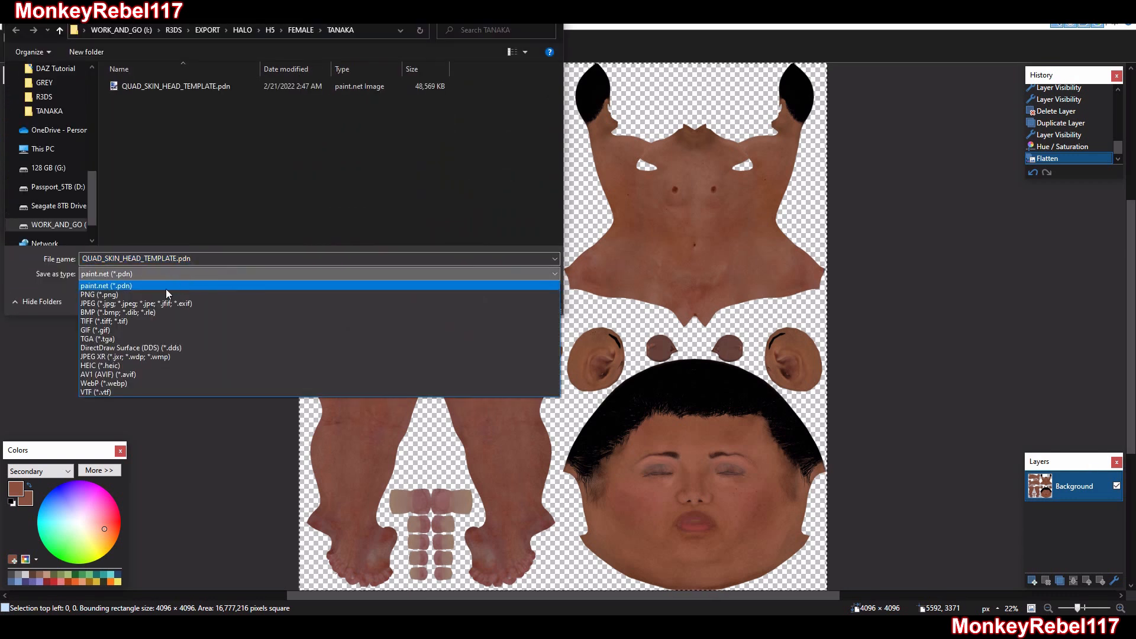
click(138, 295)
click(176, 259)
drag(176, 258, 145, 258)
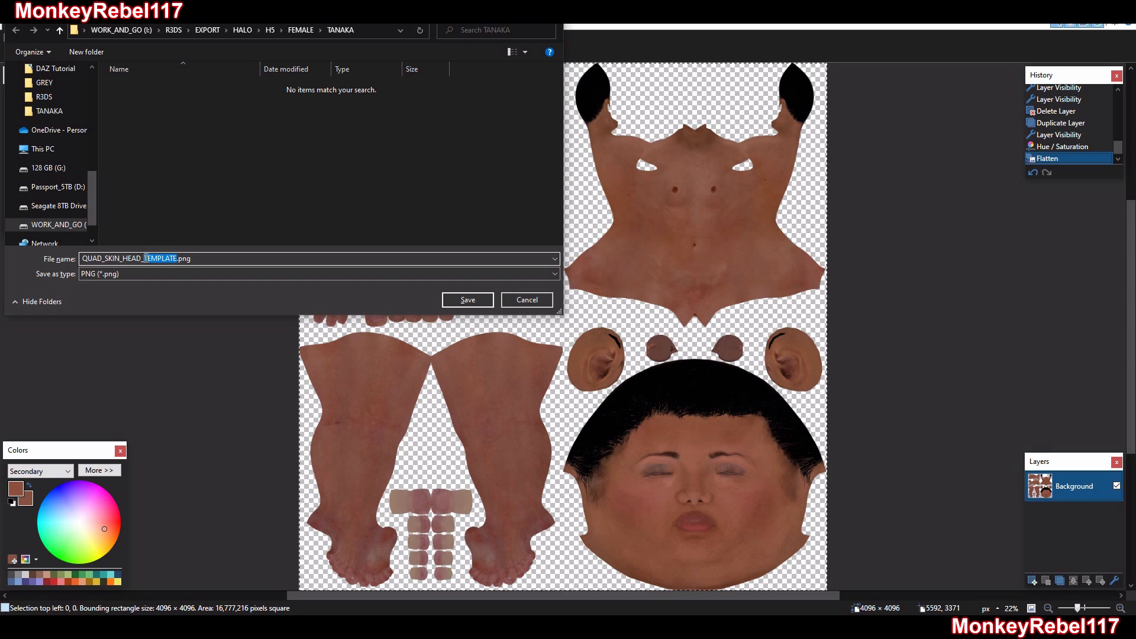
key(BackSpace)
key(BackSpace)
key(Return)
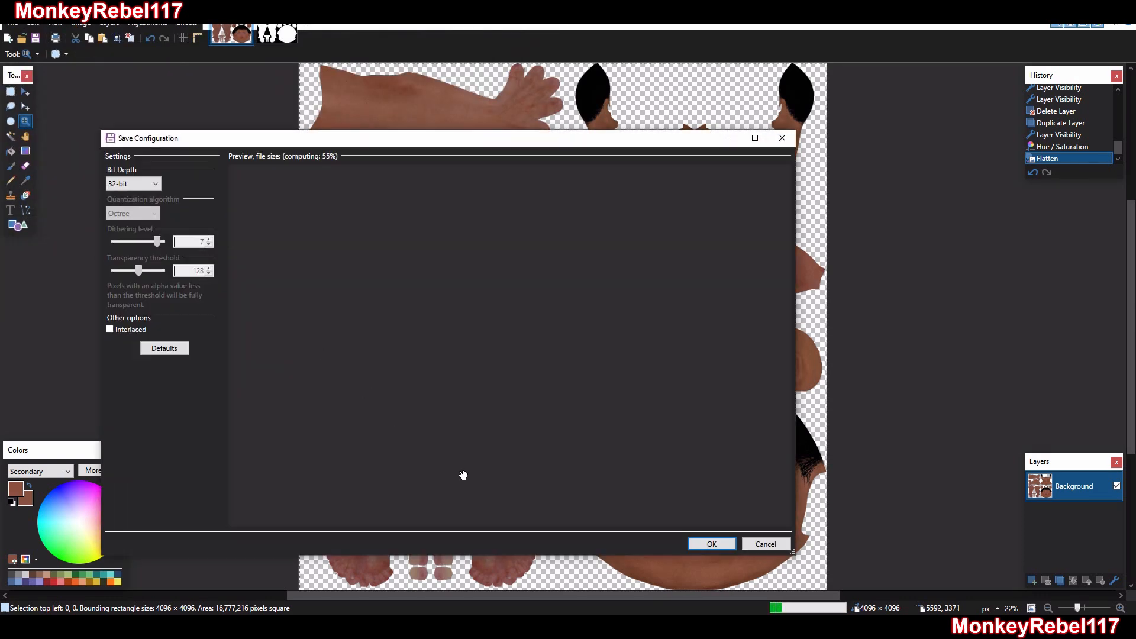
click(707, 544)
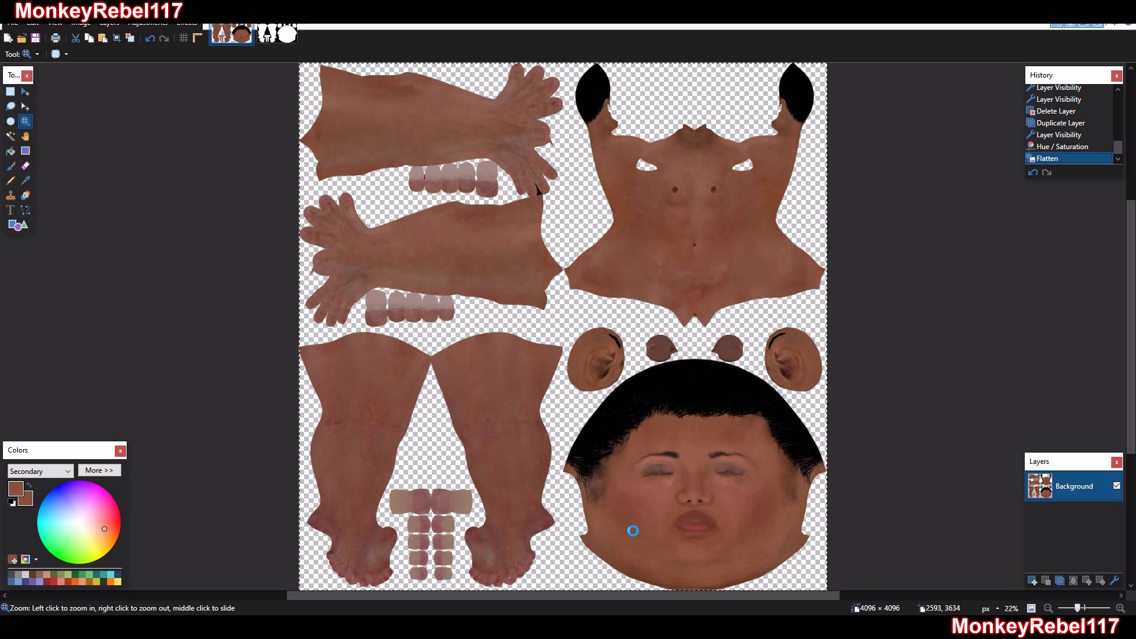
Crop the texture to the torso quadrant by setting the canvas size to 2048 × 2048 pixels, anchored Top Right
key(ctrl+shift+r)
text(2048)
key(Tab)
text(2048)
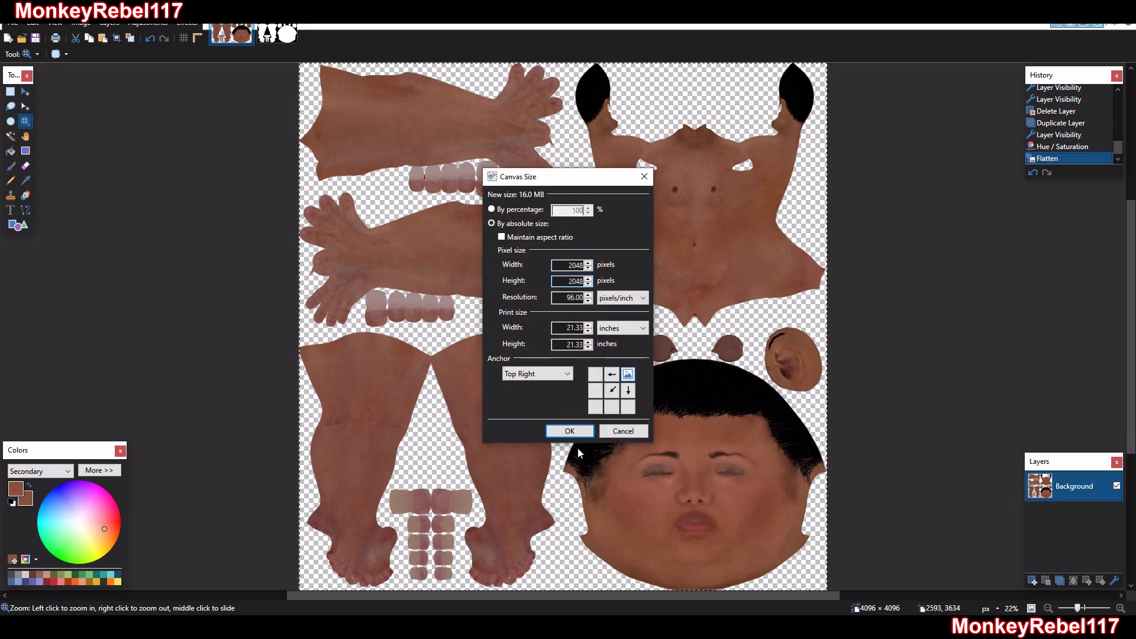
click(572, 434)
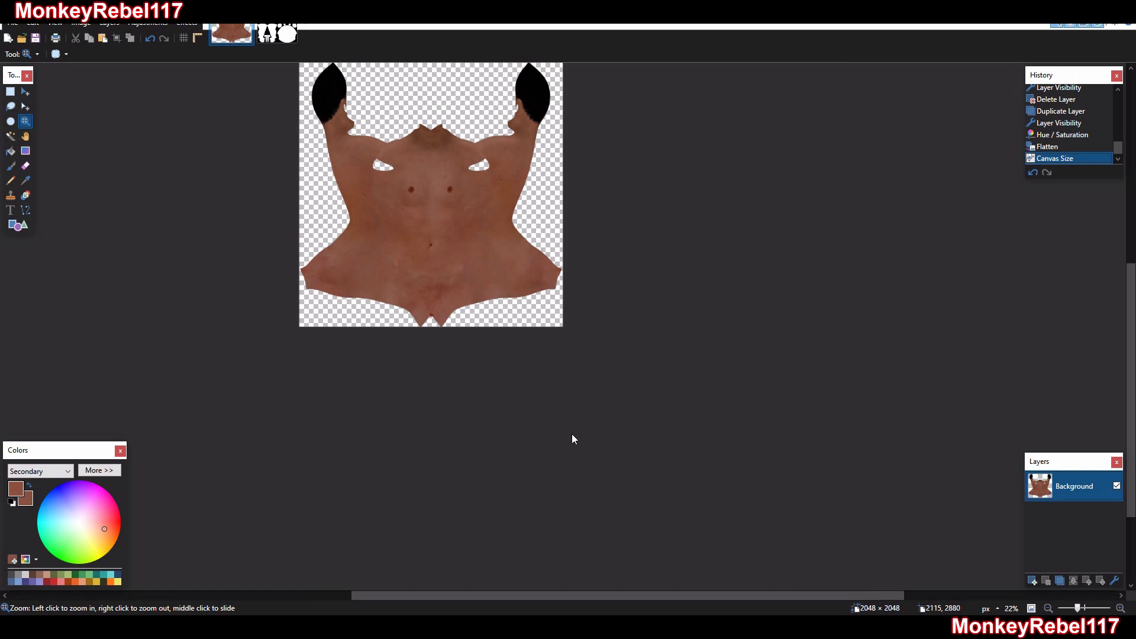
Save the torso quadrant as TORSO.png with the default PNG settings, and undo the canvas resize
key(ctrl+shift+s)
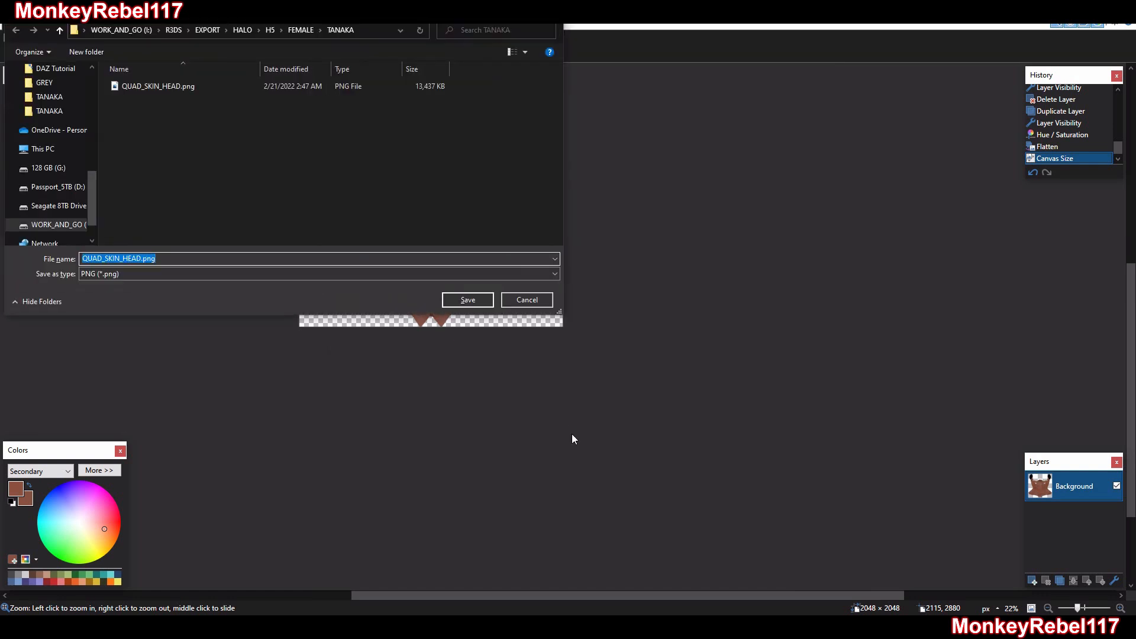
click(176, 260)
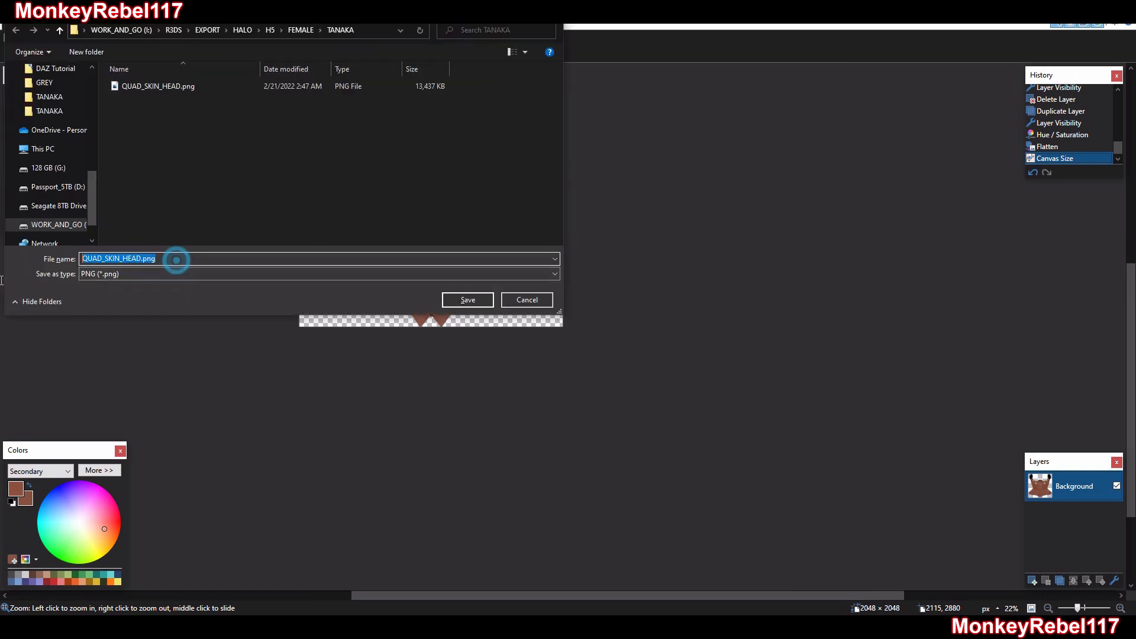
text(TORSO)
key(Return)
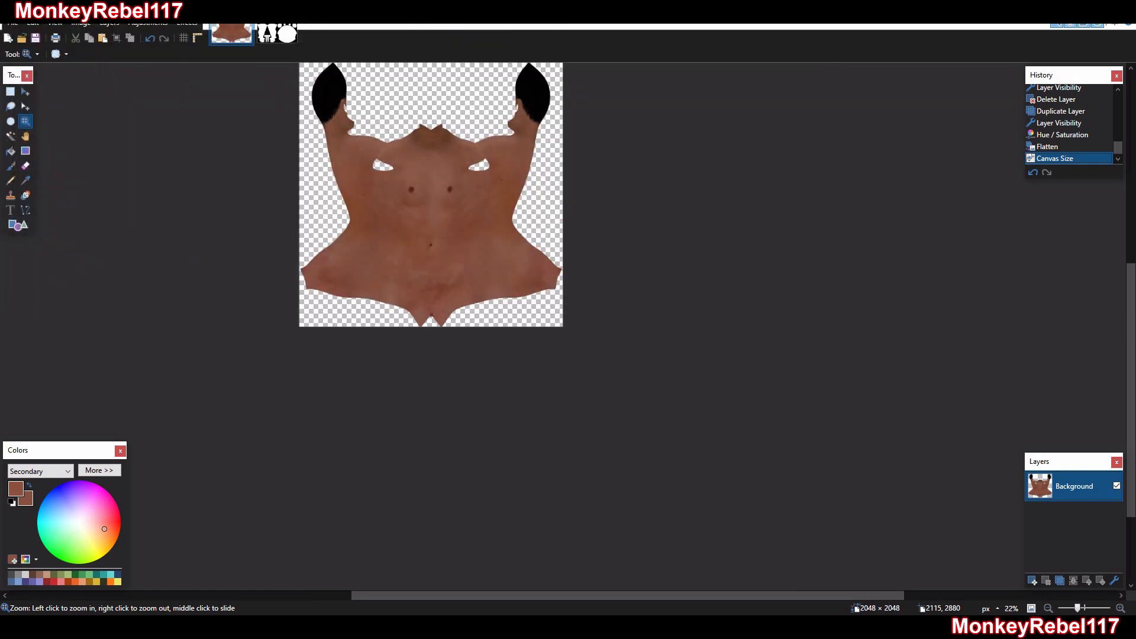
key(Return)
key(ctrl+z)
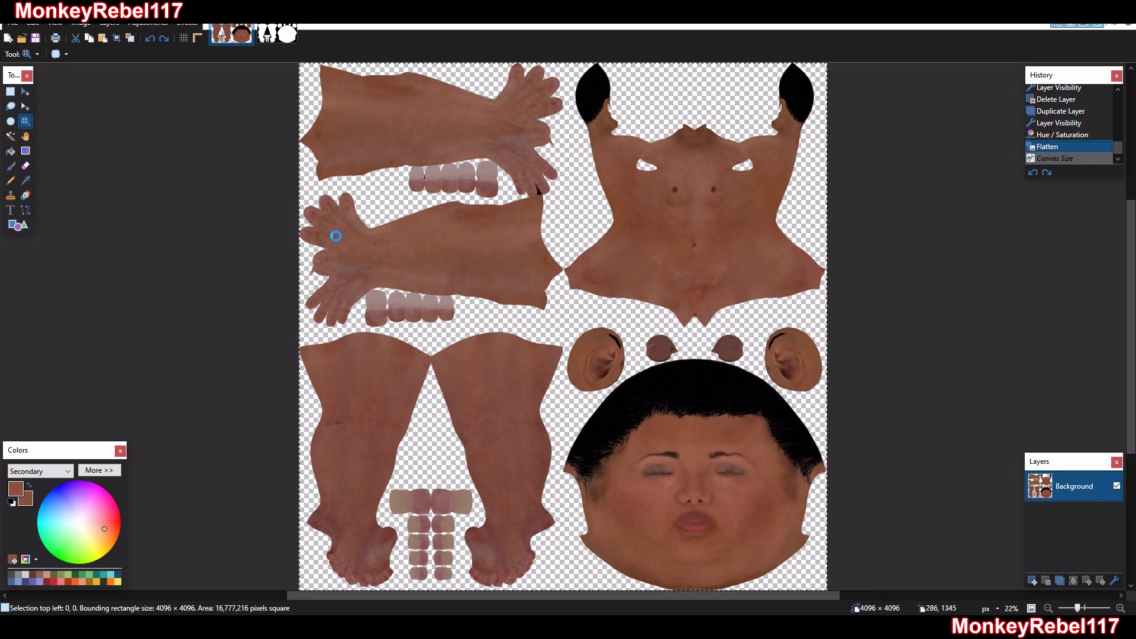
Crop the texture to the arms quadrant by setting the canvas size to 2048 × 2048 pixels, anchored Top Left
key(ctrl+shift+r)
text(2048)
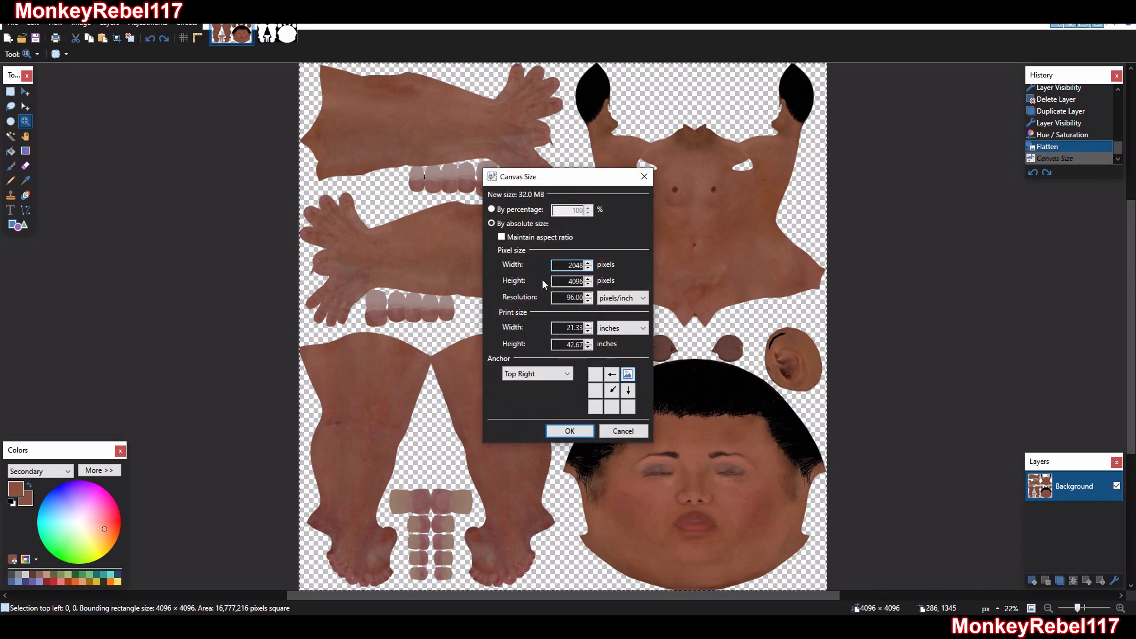
double_click(560, 280)
text(2048)
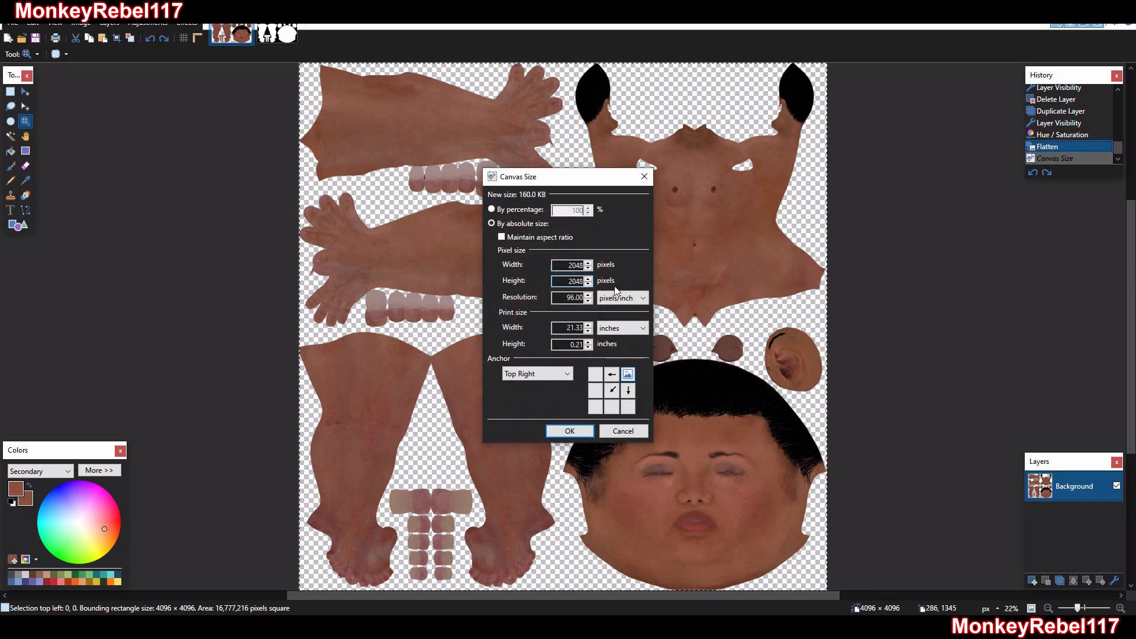
click(595, 374)
click(576, 431)
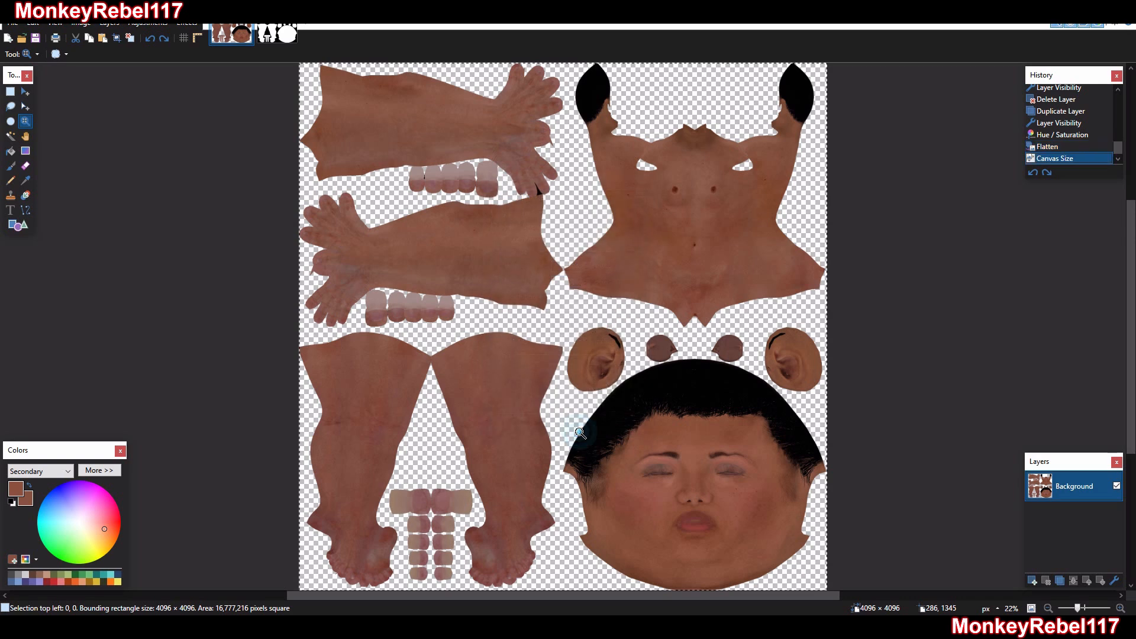
Save the arms quadrant as ARMS.png with the default PNG settings, and undo the canvas resize
key(ctrl+shift+s)
text(ARM)
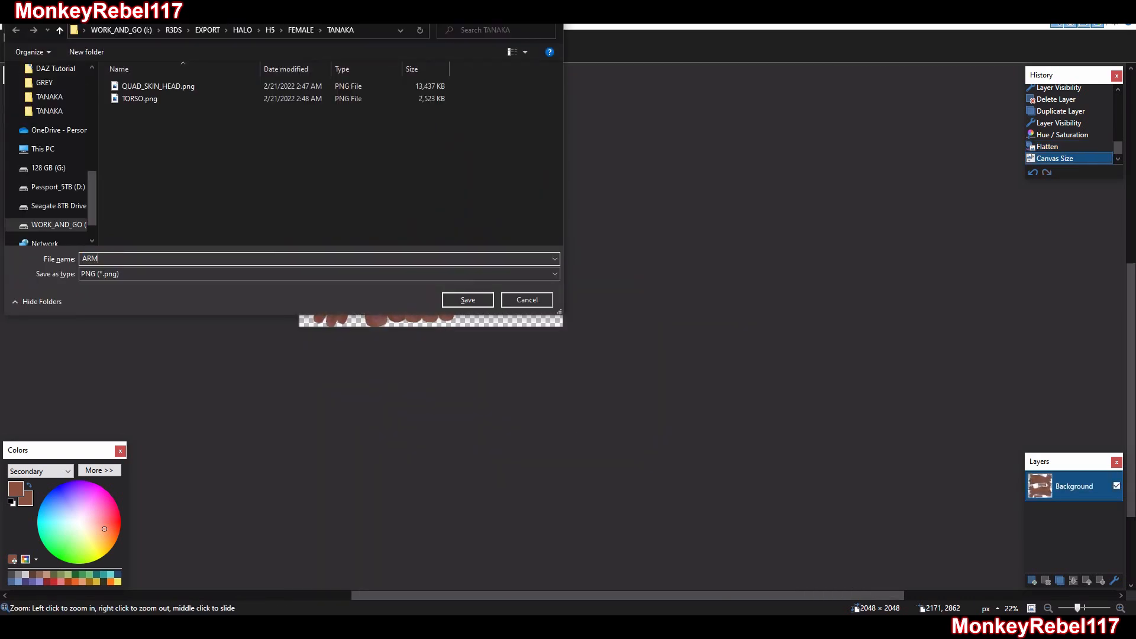
key(Return)
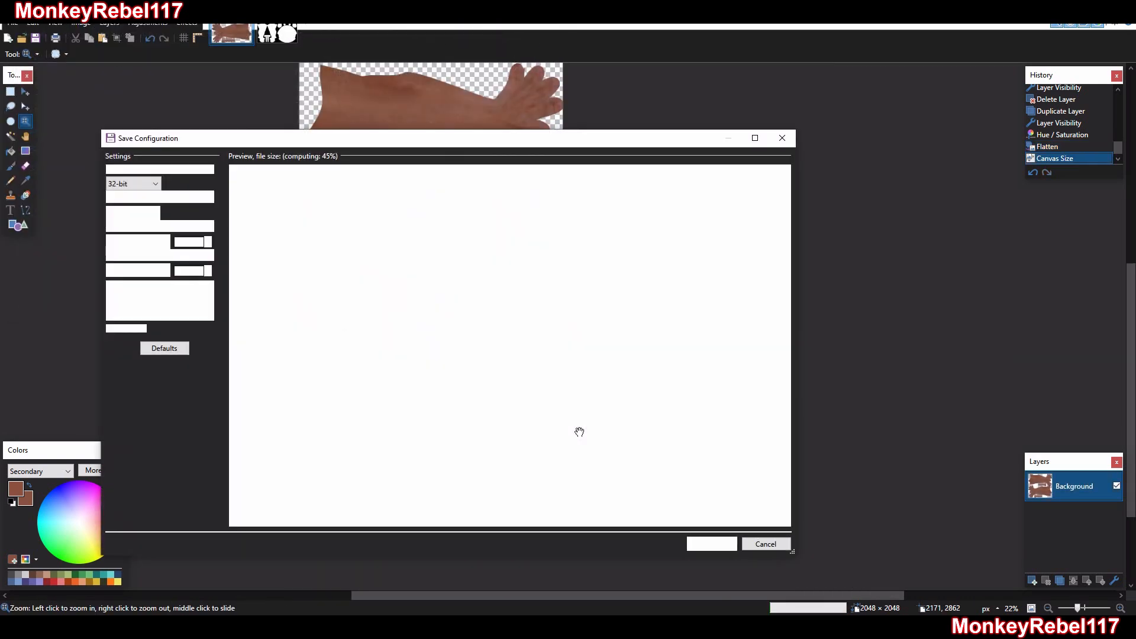
key(Return)
key(ctrl+z)
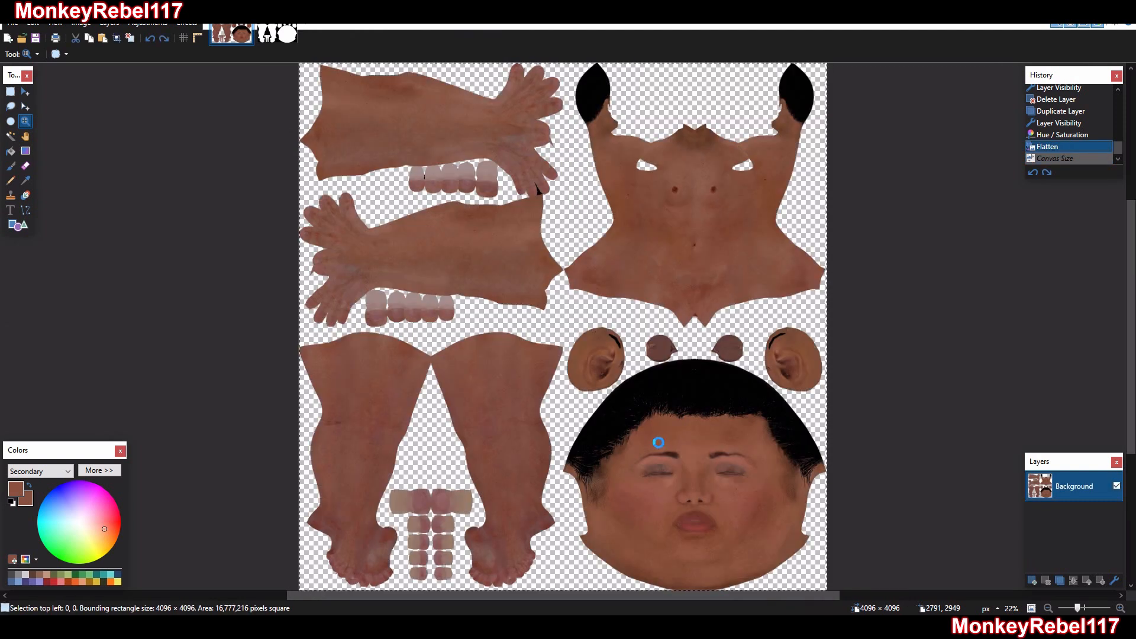
Crop the texture to the head quadrant by setting the canvas size to 2048 × 2048 pixels, anchored Bottom Right
key(ctrl+shift+r)
text(2048)
key(Tab)
text(2048)
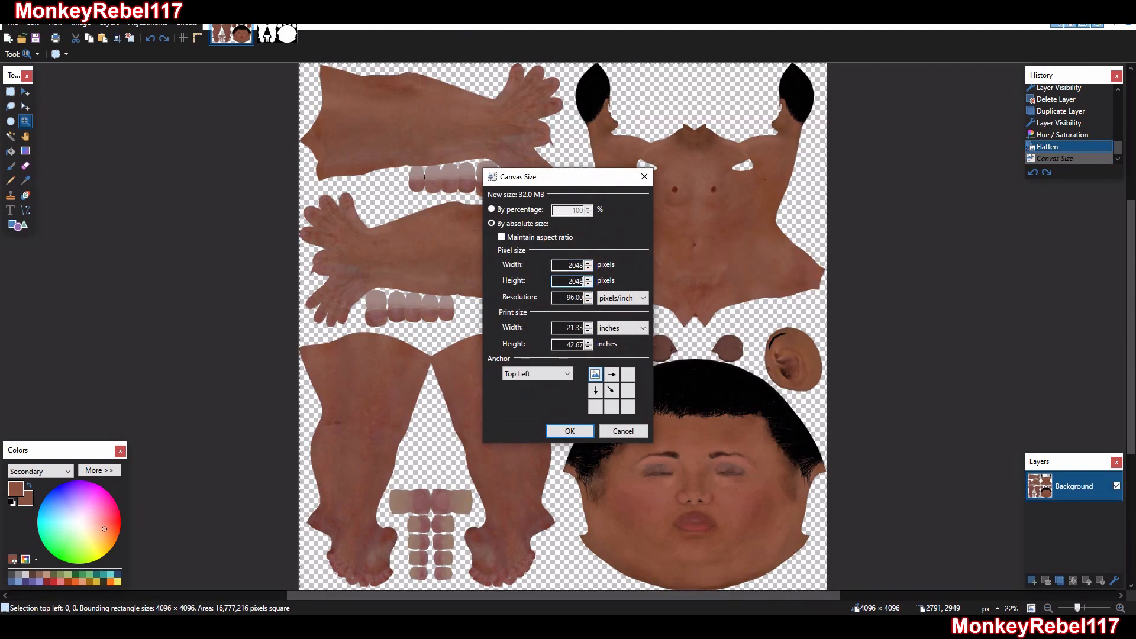
click(627, 407)
click(570, 431)
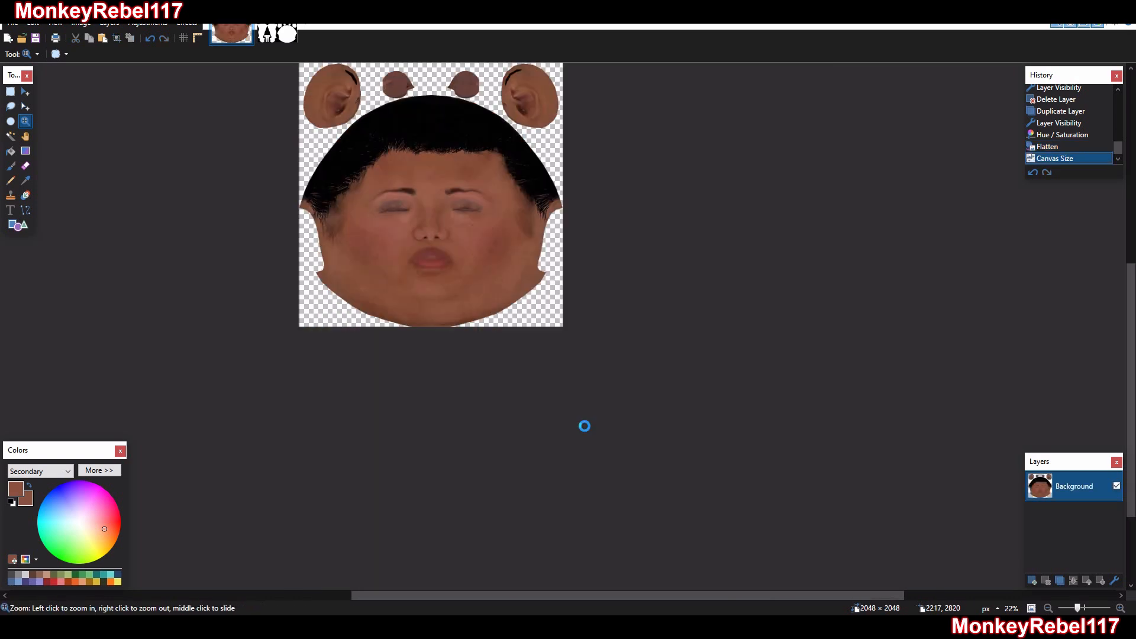
Save the head quadrant as HEAD.png with the default PNG settings, and undo the canvas resize
key(ctrl+shift+s)
text(HEAD)
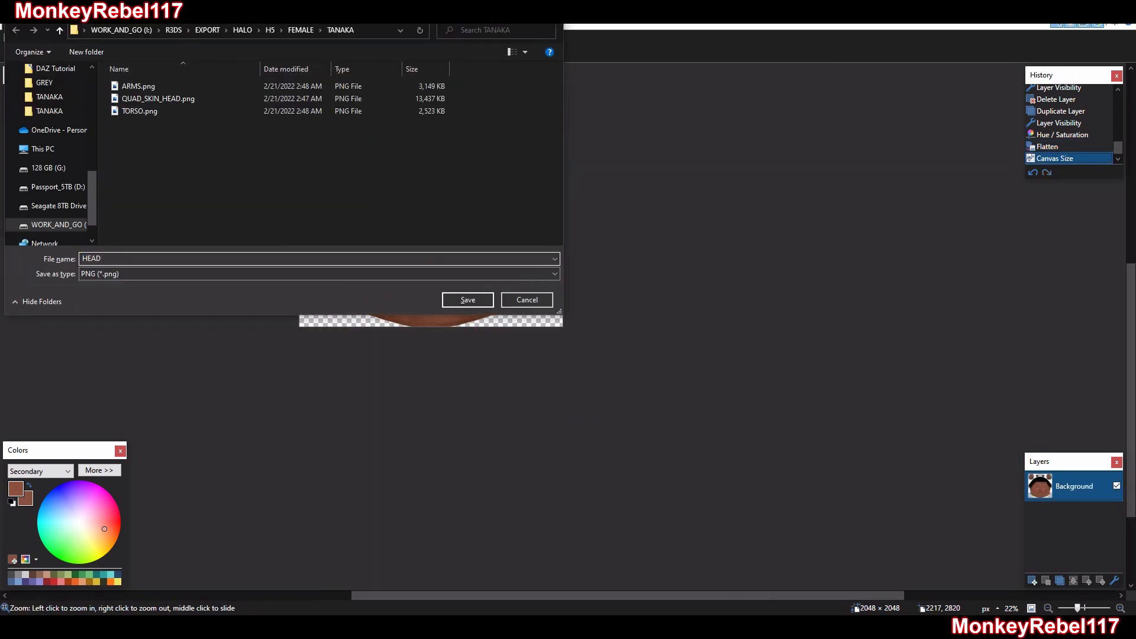
key(Return)
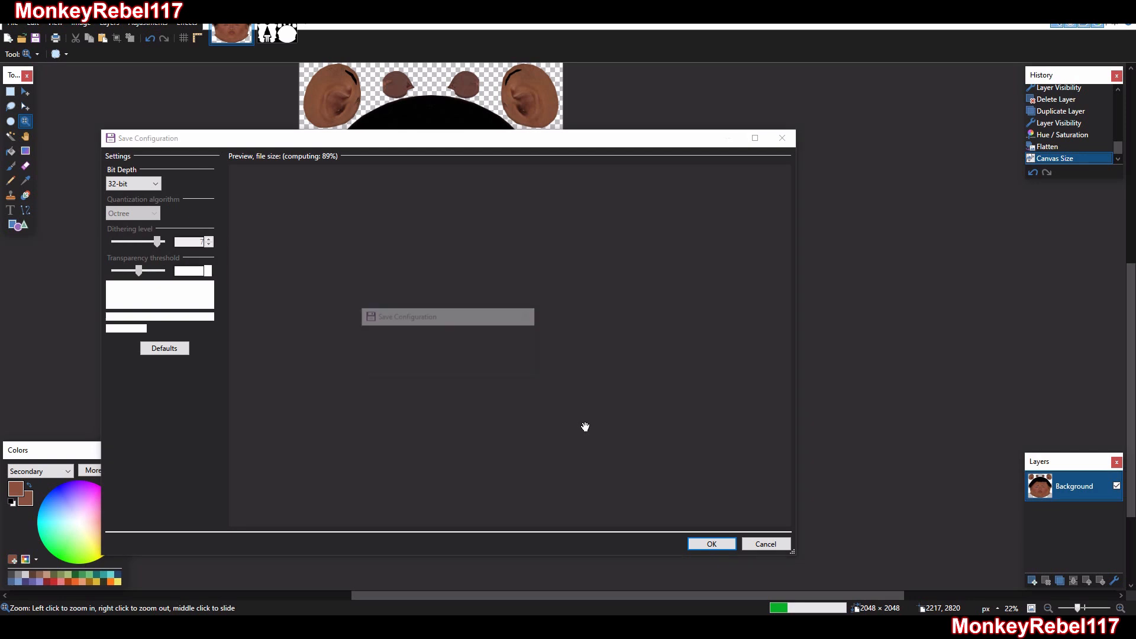
key(Return)
key(ctrl+z)
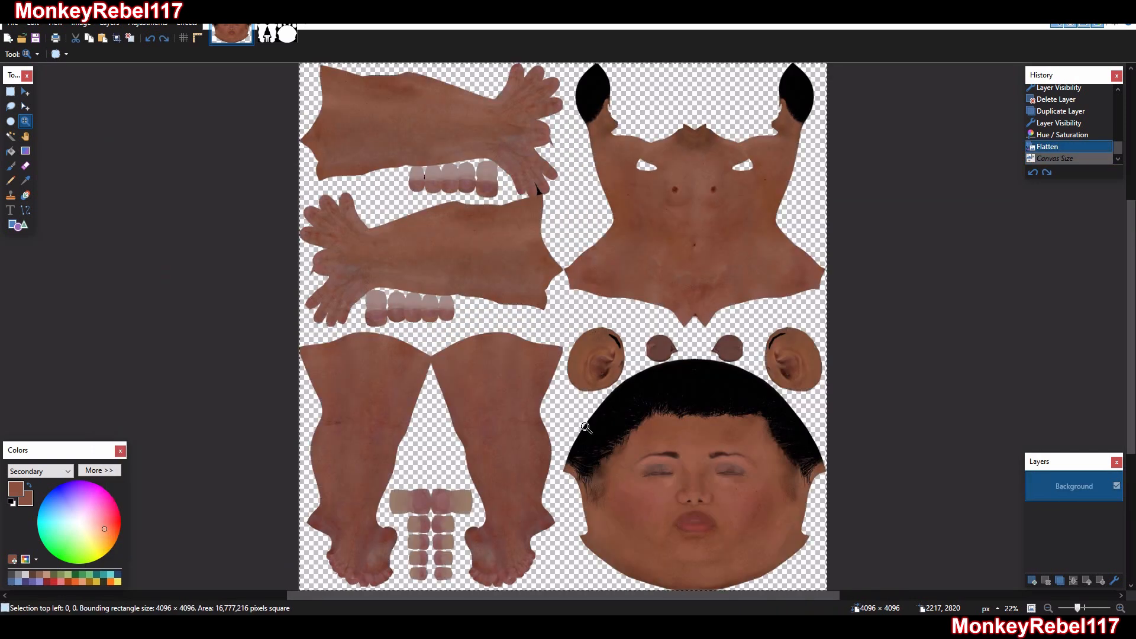
Crop the texture to the legs quadrant by setting the canvas size to 2048 × 2048 pixels, anchored Bottom Left
key(ctrl+shift+r)
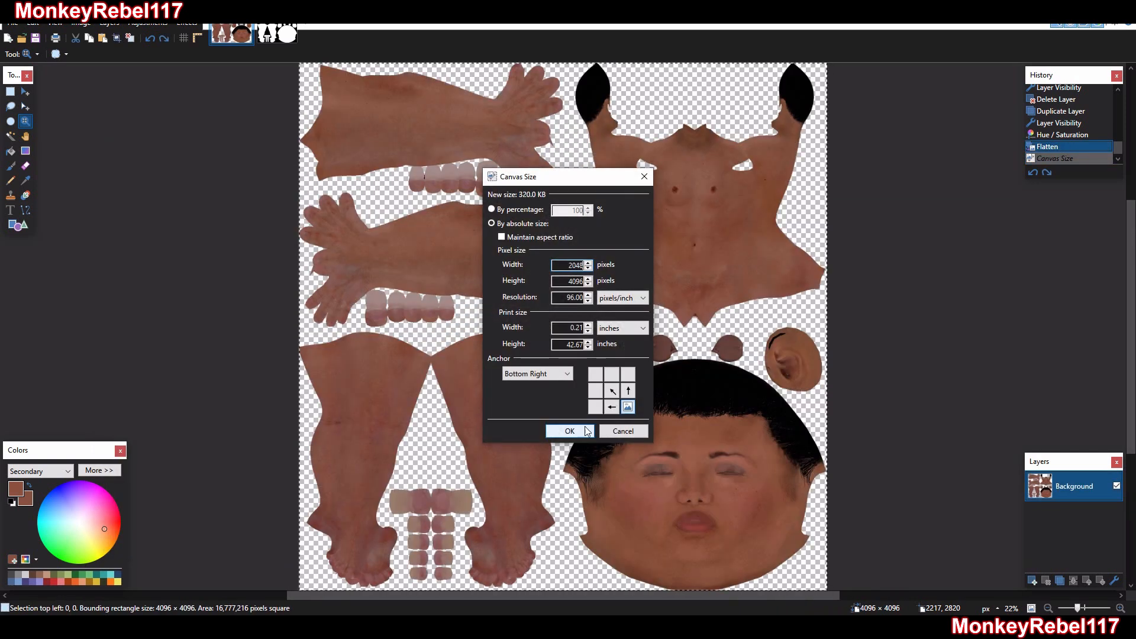
key(BackSpace)
key(BackSpace)
key(BackSpace)
key(BackSpace)
key(Tab)
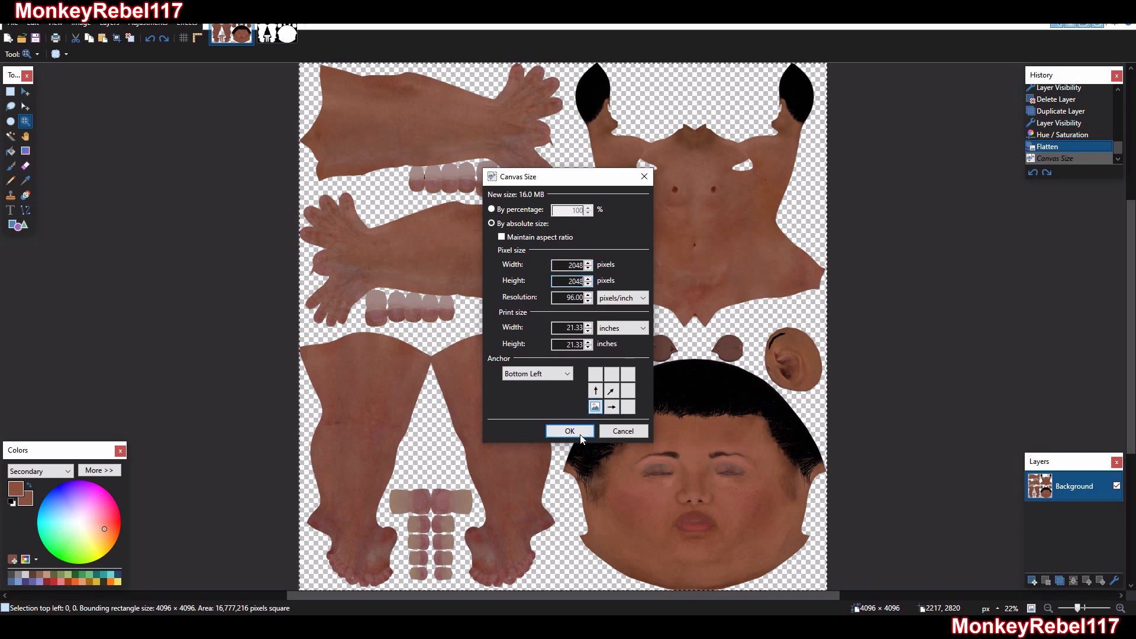
click(569, 430)
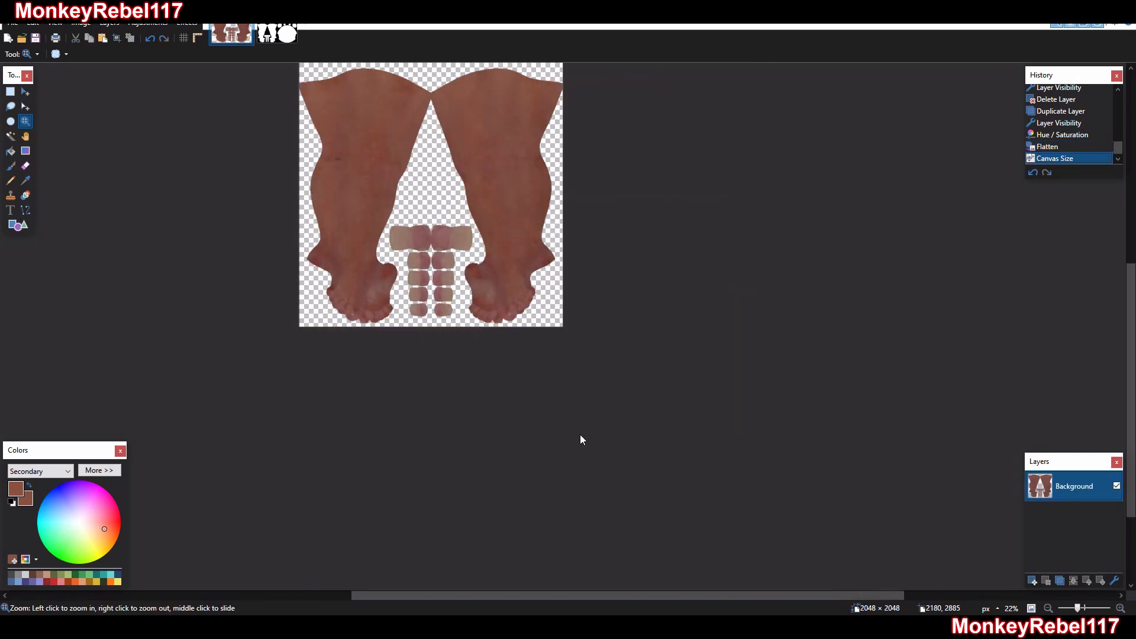
Save the legs quadrant as LEGS.png with the default PNG settings, and undo the canvas resize
key(ctrl+shift+s)
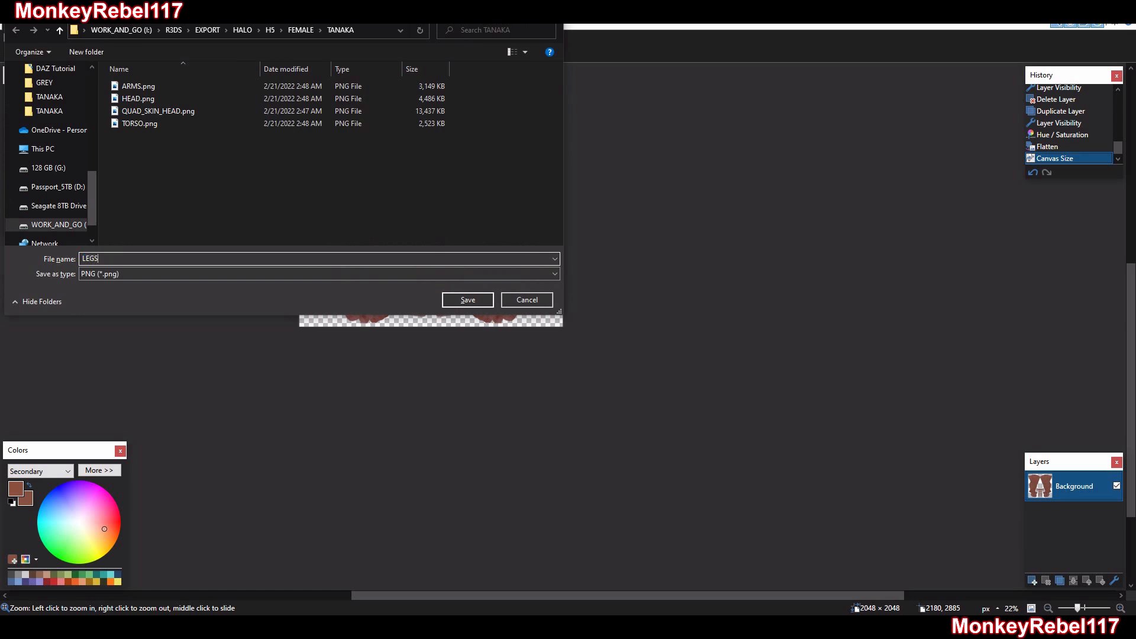
key(Return)
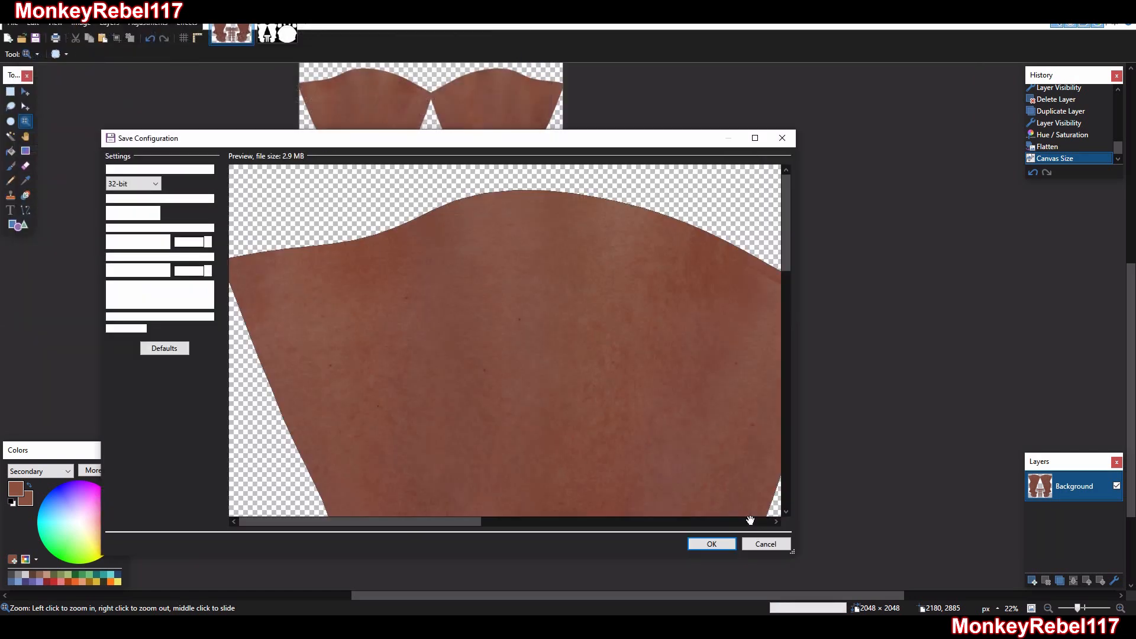
click(711, 544)
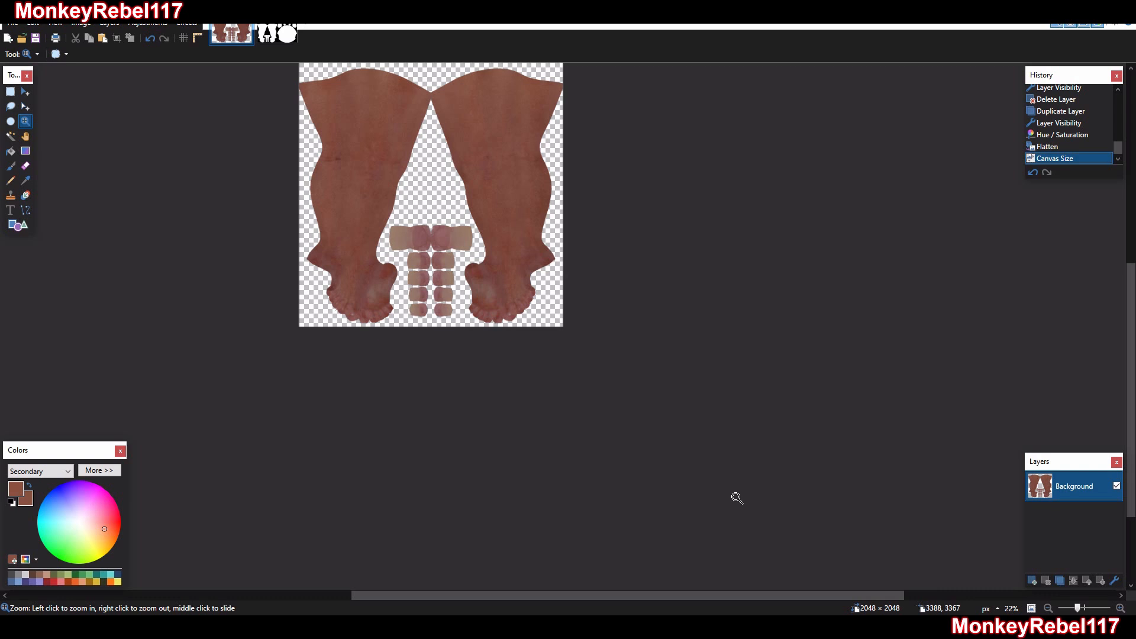
key(ctrl+z)
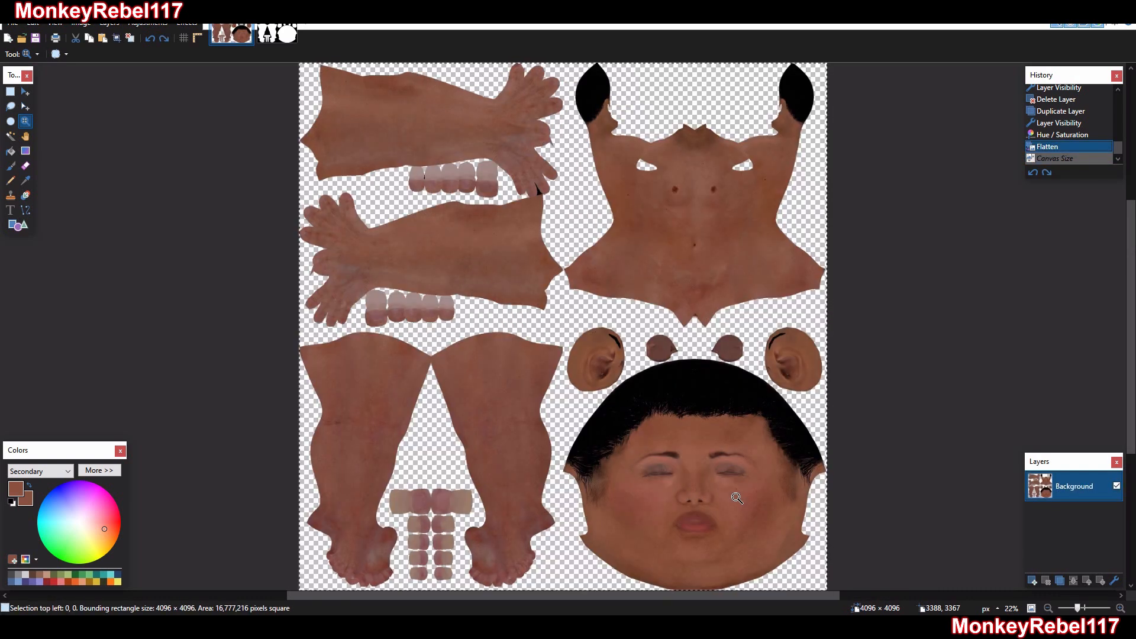
Paint over the flaws on the right-hand round brown patch above the hair, using its own sampled colour and a brush width of 30
drag(821, 401, 635, 337)
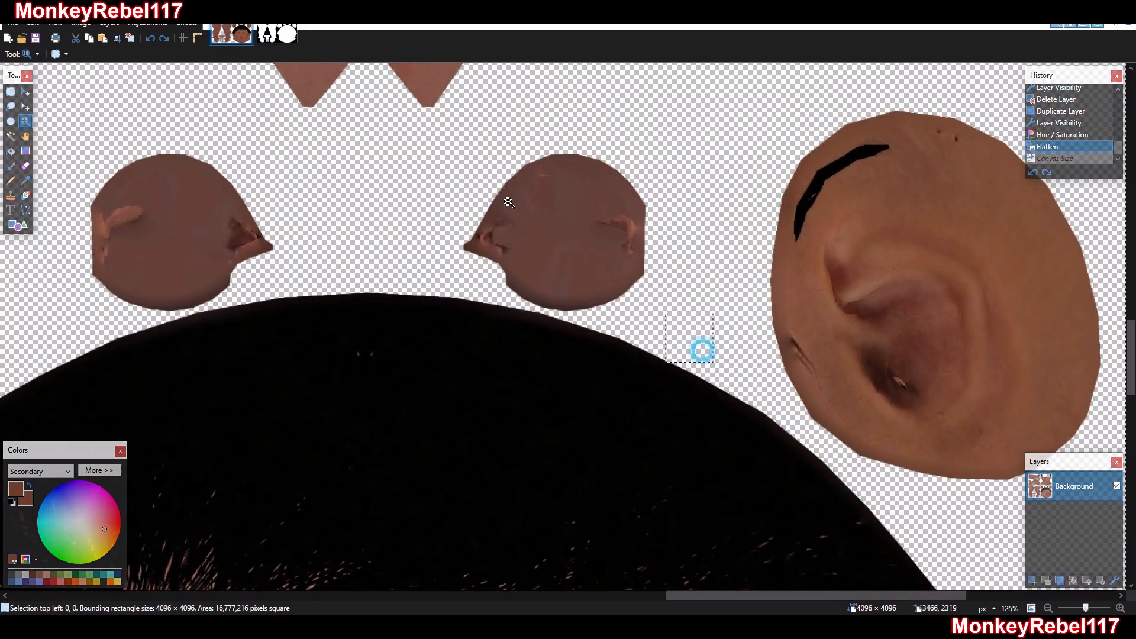
ctrl+scroll(542, 210, up, 5)
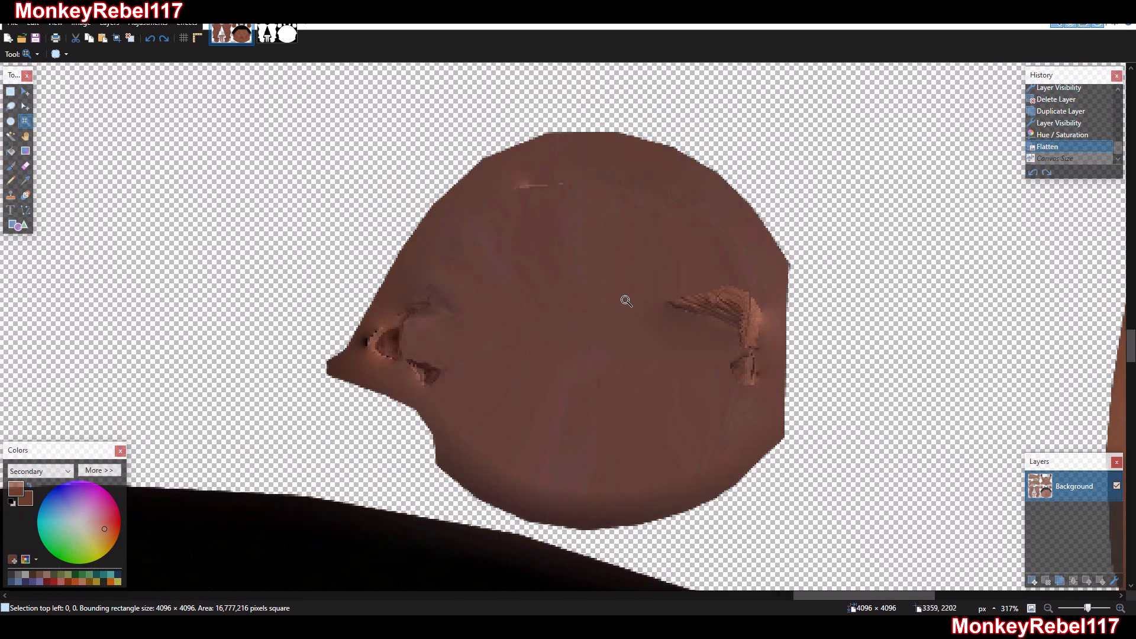
right_click(625, 296)
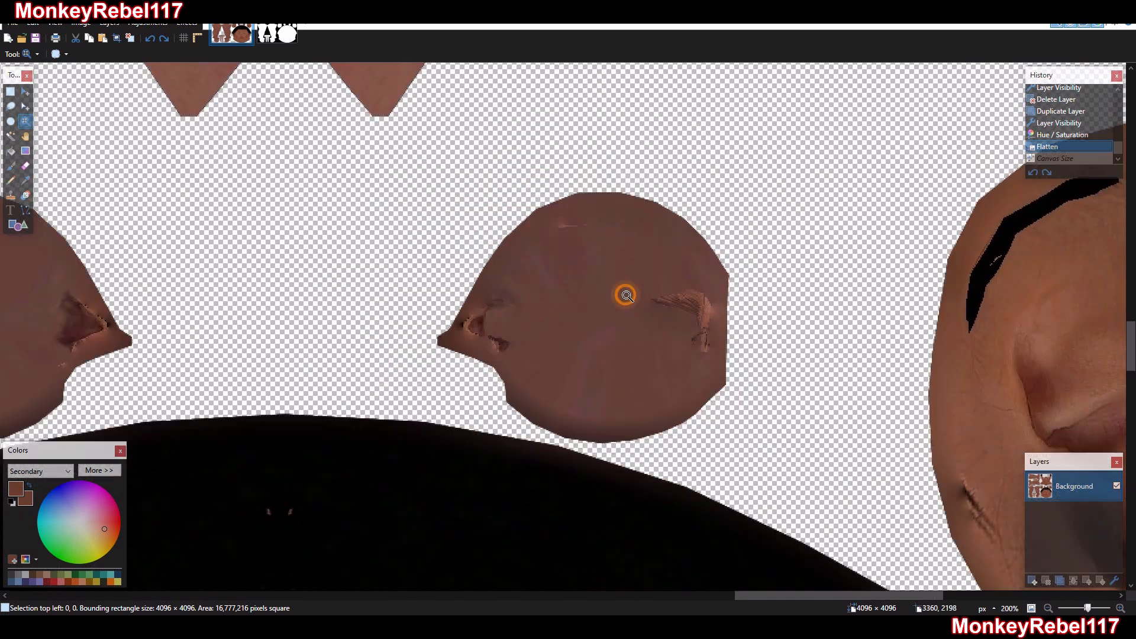
drag(768, 429, 376, 162)
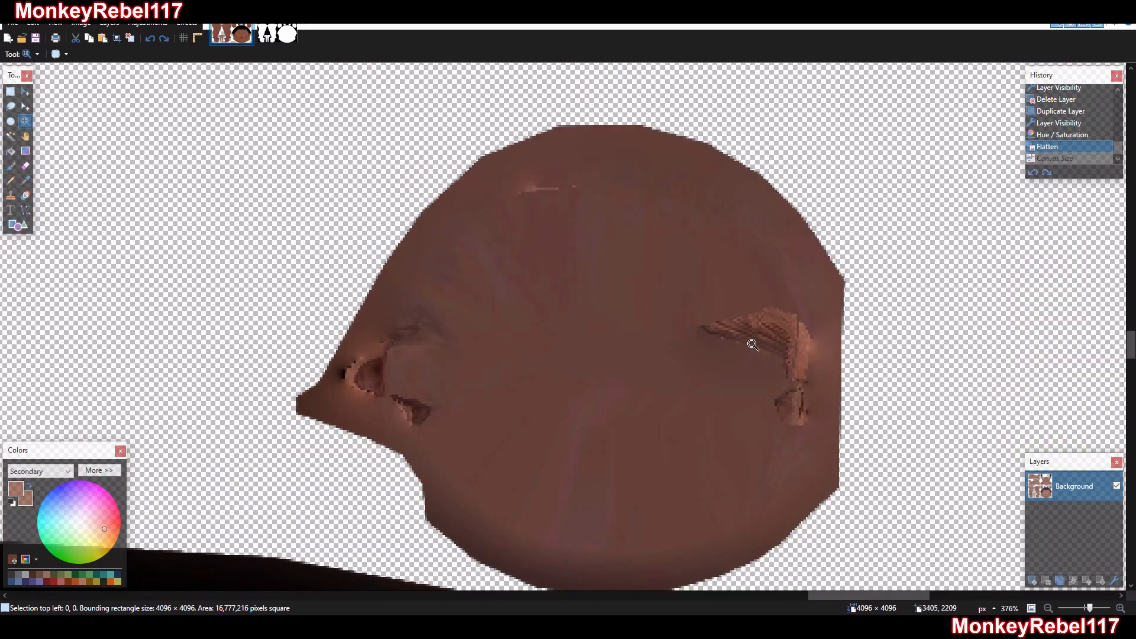
right_click(609, 306)
click(24, 181)
click(598, 329)
click(10, 165)
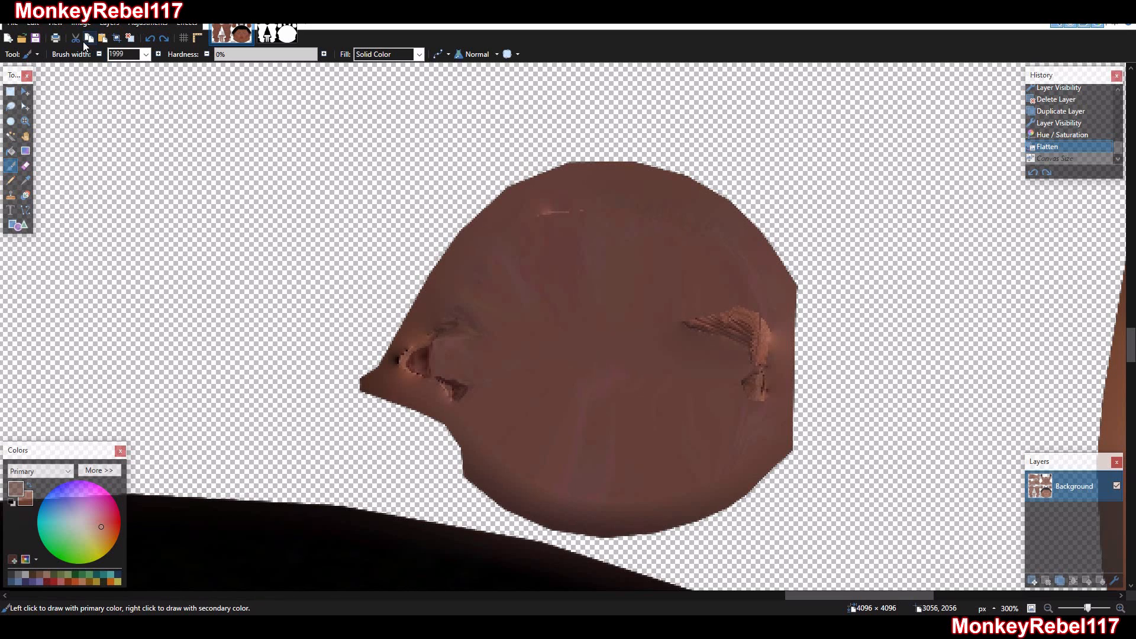
click(143, 55)
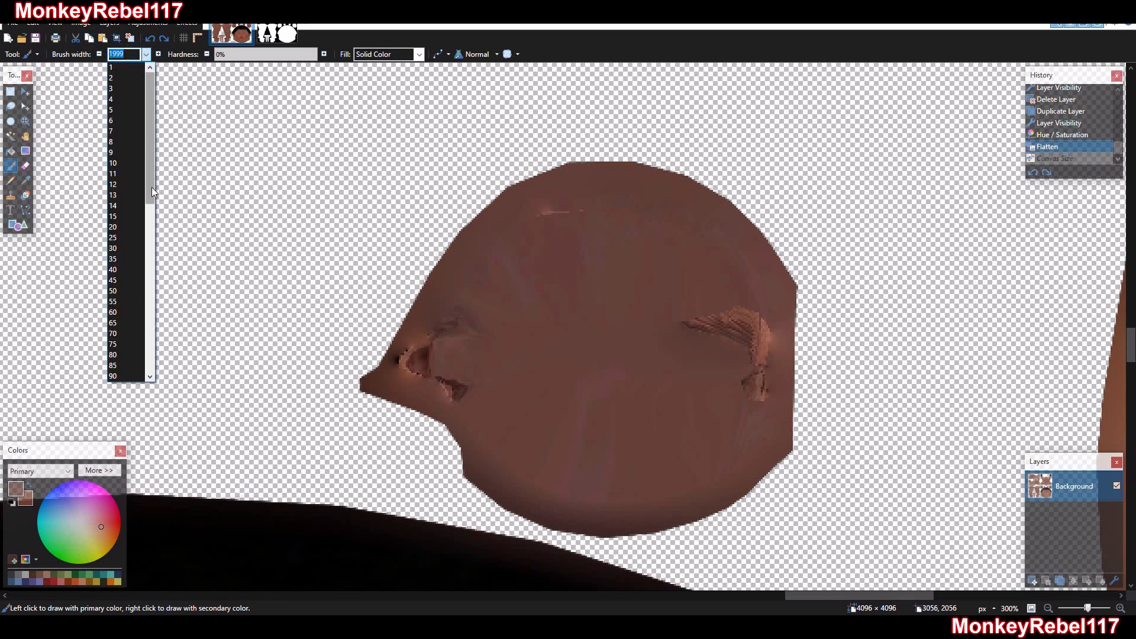
click(124, 248)
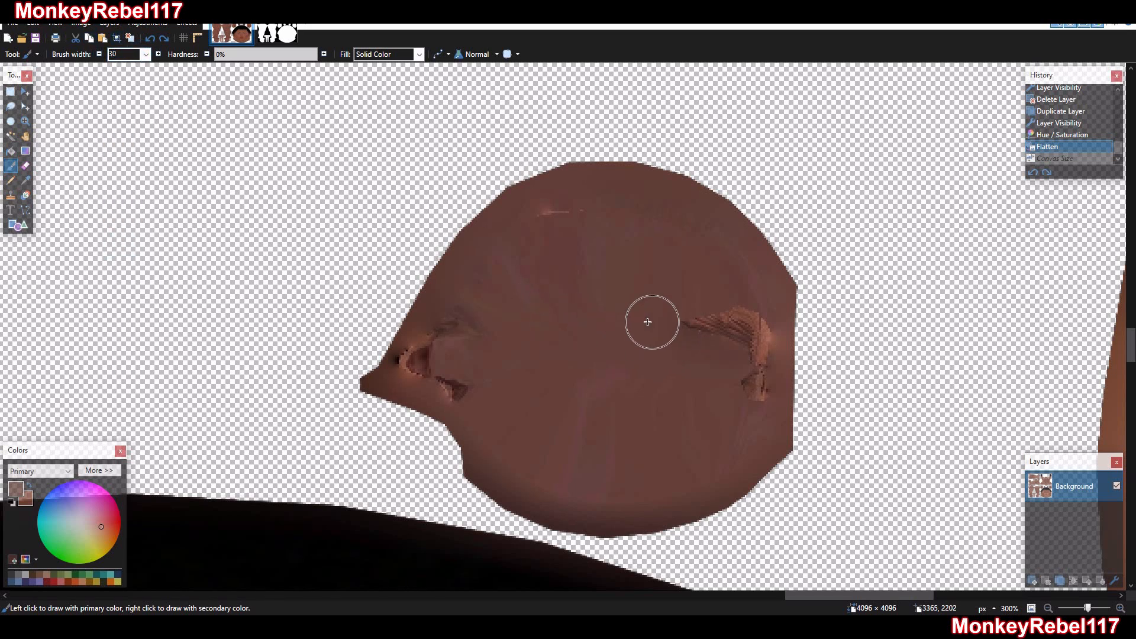
mouse_move(659, 314)
mouse_down()
mouse_move(693, 355)
mouse_move(730, 347)
mouse_move(745, 360)
mouse_move(749, 392)
mouse_up()
mouse_move(561, 239)
mouse_down()
mouse_move(425, 359)
mouse_move(466, 381)
mouse_up()
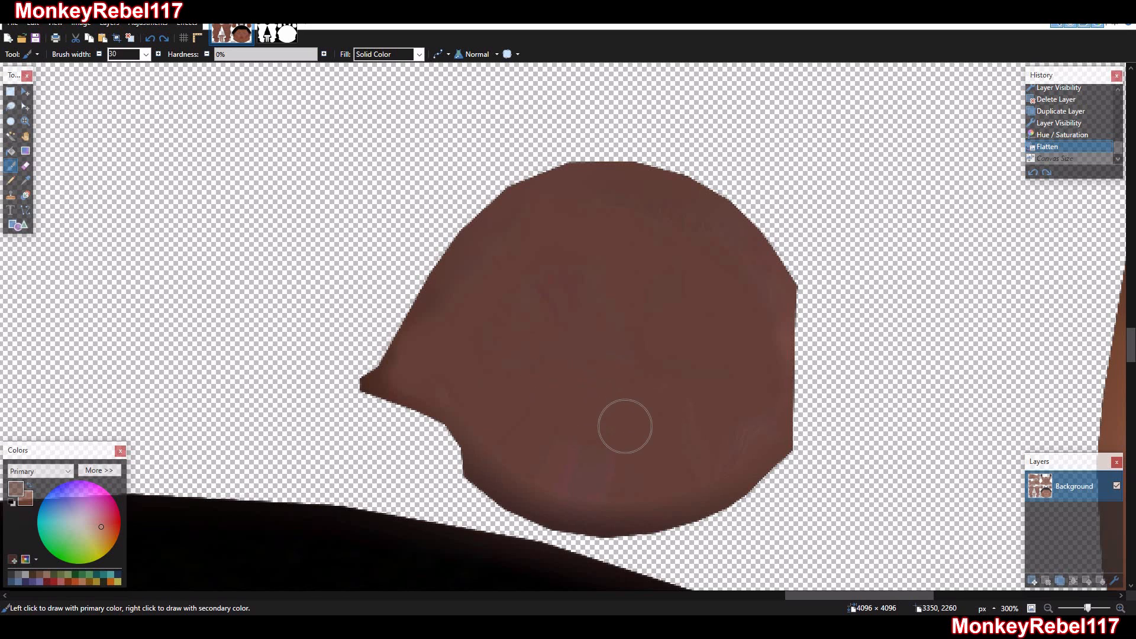
mouse_move(715, 438)
mouse_down()
mouse_move(545, 451)
mouse_move(573, 461)
mouse_up()
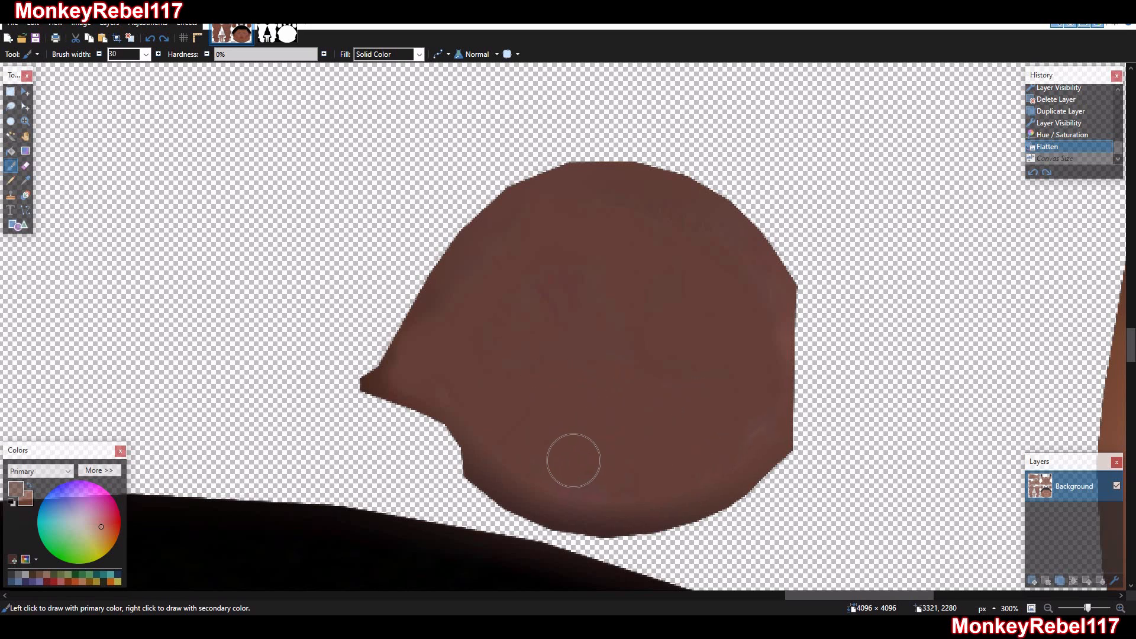
mouse_move(716, 393)
mouse_down()
mouse_move(676, 309)
mouse_move(545, 321)
mouse_move(558, 269)
mouse_up()
Paint over the flaws on the matching left-hand round patch with the same brown and brush
drag(815, 594, 680, 595)
mouse_move(478, 359)
mouse_down()
mouse_move(462, 294)
mouse_move(436, 307)
mouse_move(406, 398)
mouse_move(416, 420)
mouse_move(408, 405)
mouse_up()
mouse_move(399, 354)
mouse_down()
mouse_move(397, 331)
mouse_move(573, 279)
mouse_up()
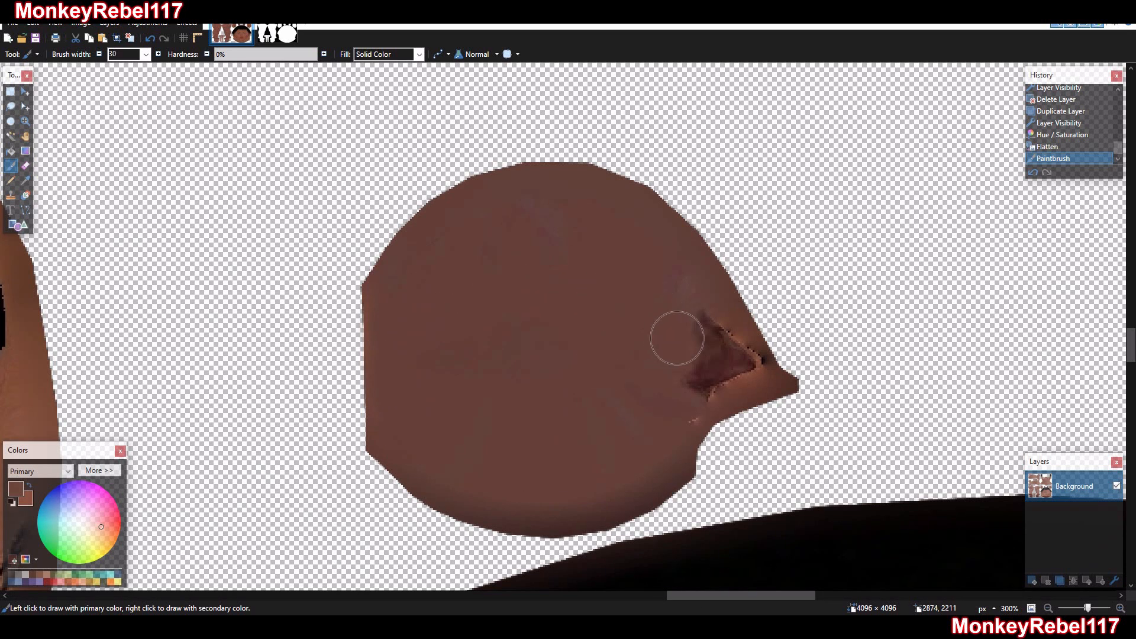
mouse_move(677, 337)
mouse_down()
mouse_move(714, 365)
mouse_move(735, 357)
mouse_move(680, 392)
mouse_move(666, 419)
mouse_up()
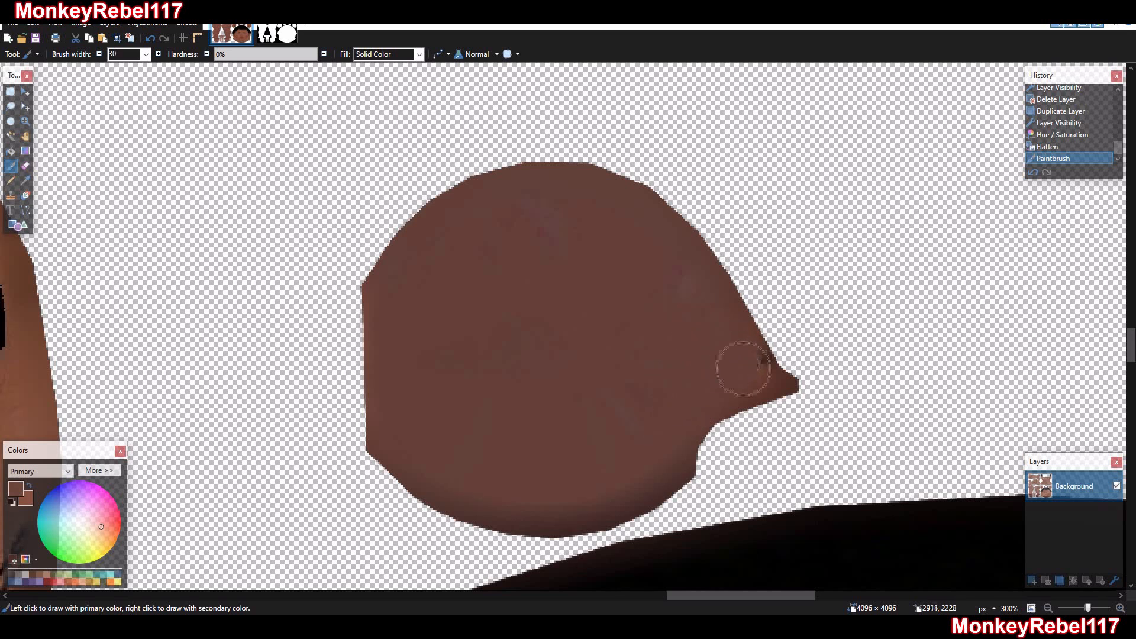
drag(511, 400, 506, 401)
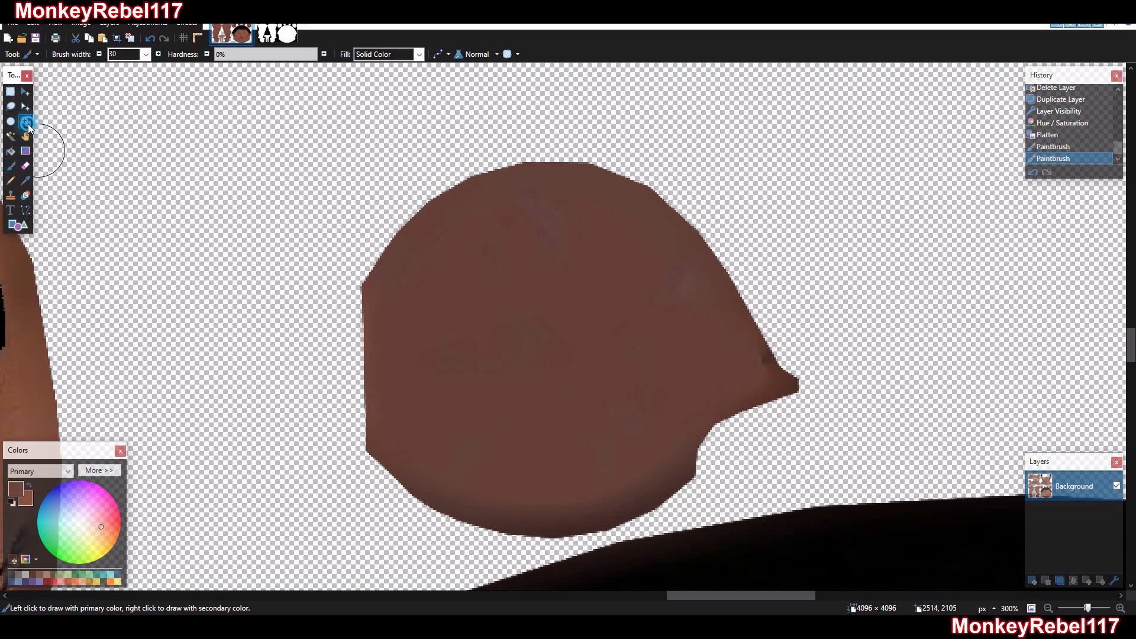
Inspect the left ear's edge, the hairline and the face texture for remaining flaws
click(26, 121)
right_click(476, 317)
right_click(476, 318)
right_click(476, 318)
right_click(476, 318)
drag(339, 365, 328, 348)
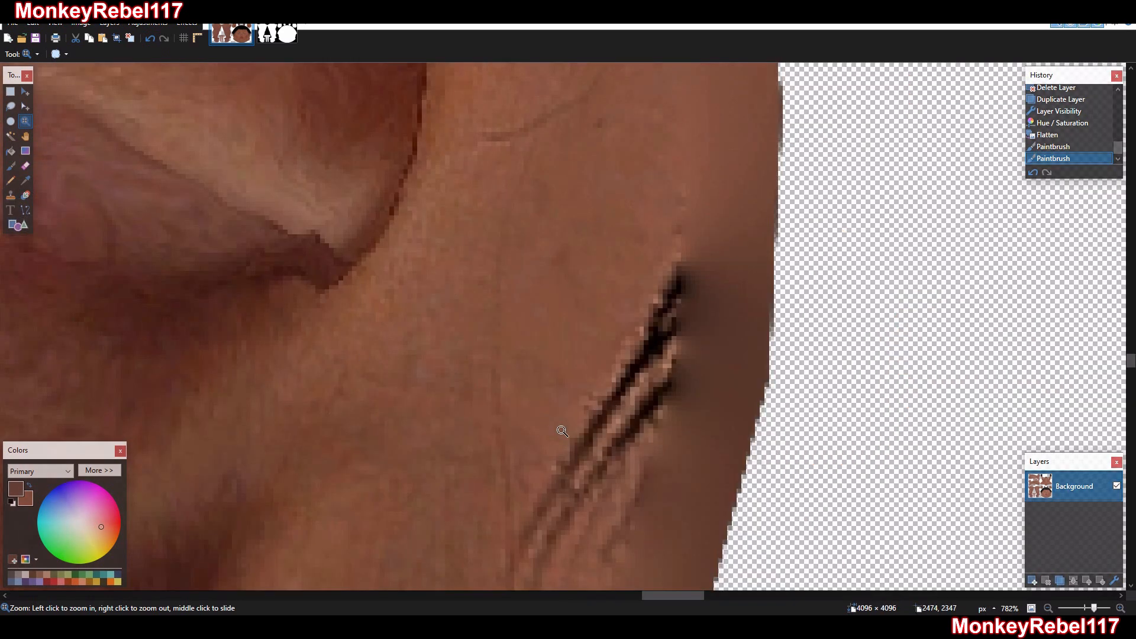
right_click(557, 424)
right_click(558, 424)
right_click(557, 424)
right_click(556, 425)
right_click(553, 426)
right_click(548, 429)
right_click(545, 432)
scroll(583, 417, down, 7)
right_click(632, 401)
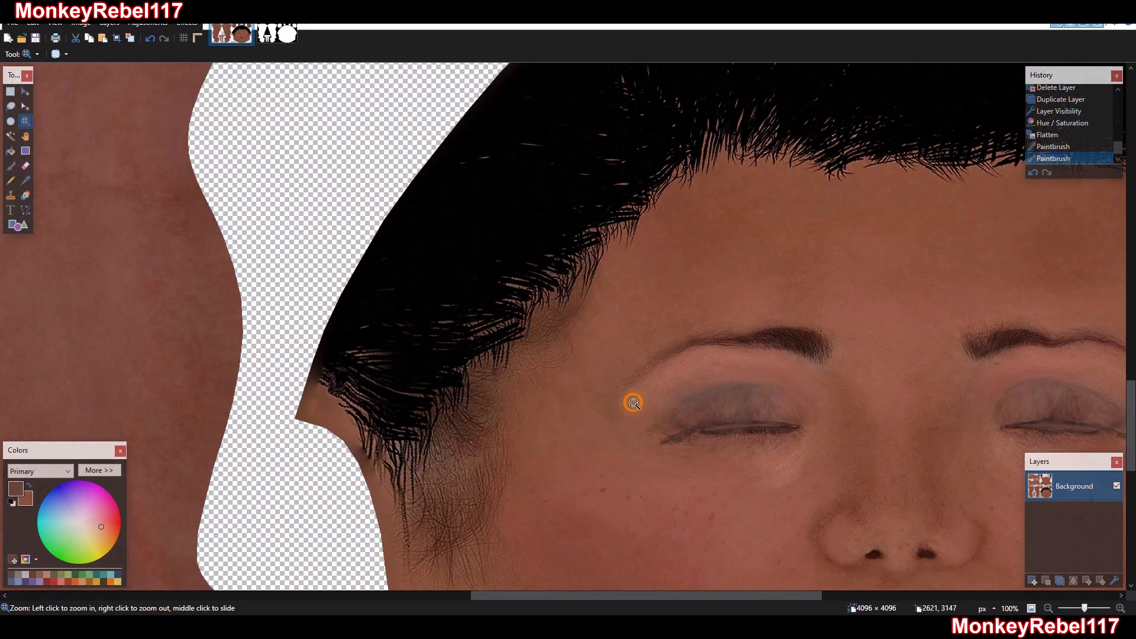
right_click(633, 402)
right_click(634, 403)
scroll(638, 405, down, 1)
Try to cover the light specks at the left mouth corner with a sampled reddish brown, reducing the brush width to 9
drag(774, 444, 386, 229)
click(25, 181)
click(366, 339)
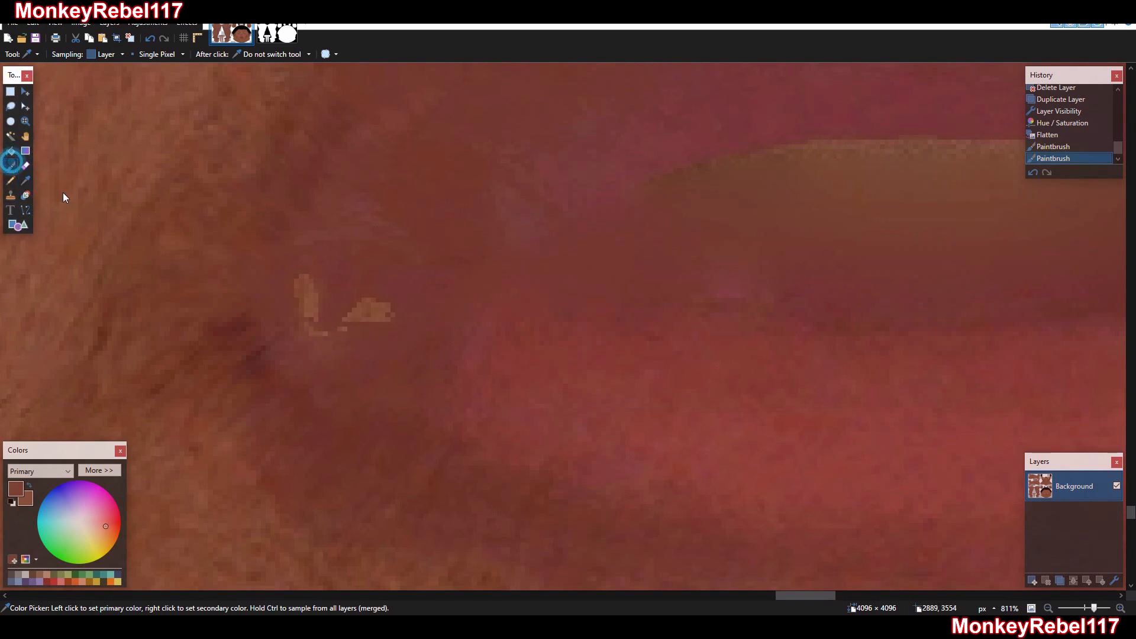
drag(325, 307, 457, 350)
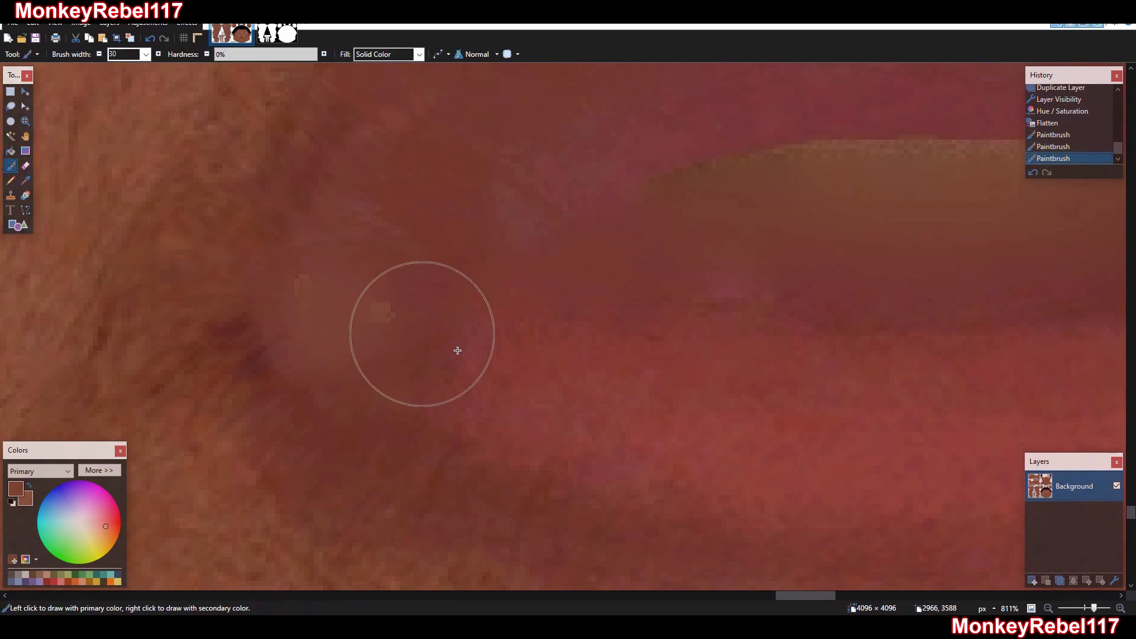
key(ctrl+z)
key(bracketleft)
key(bracketleft)
key(bracketleft)
key(bracketleft)
key(bracketleft)
key(bracketleft)
key(bracketleft)
key(bracketleft)
key(bracketleft)
key(bracketleft)
key(bracketleft)
key(bracketleft)
key(bracketleft)
key(bracketleft)
key(bracketleft)
key(bracketleft)
key(bracketleft)
key(bracketleft)
key(bracketleft)
key(bracketleft)
key(bracketleft)
mouse_move(307, 297)
mouse_down()
mouse_move(304, 325)
mouse_move(314, 300)
mouse_move(375, 323)
mouse_move(351, 319)
mouse_up()
key(ctrl+z)
key(ctrl+z)
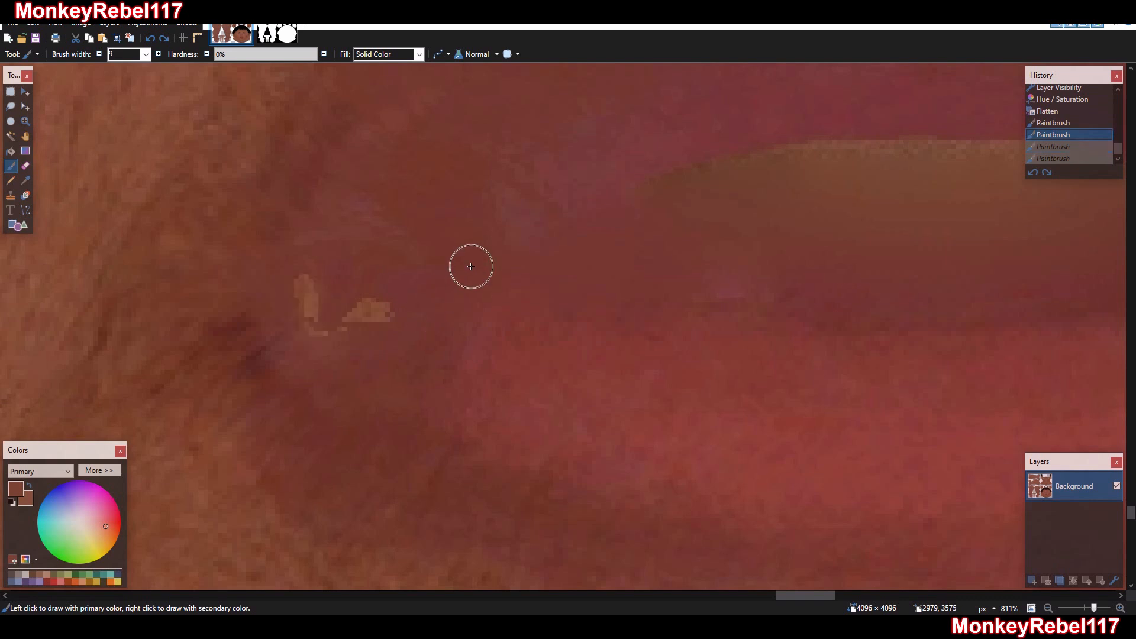
Clone nearby lip skin over the light specks at both corners of the mouth with the Clone Stamp
click(10, 195)
click(492, 296)
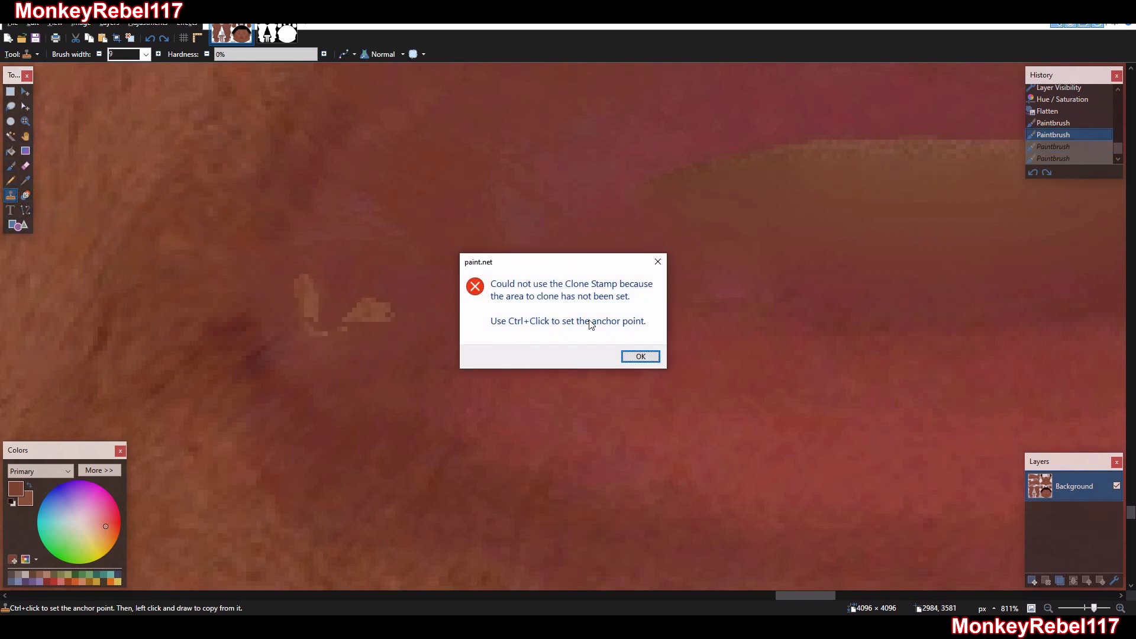
click(643, 357)
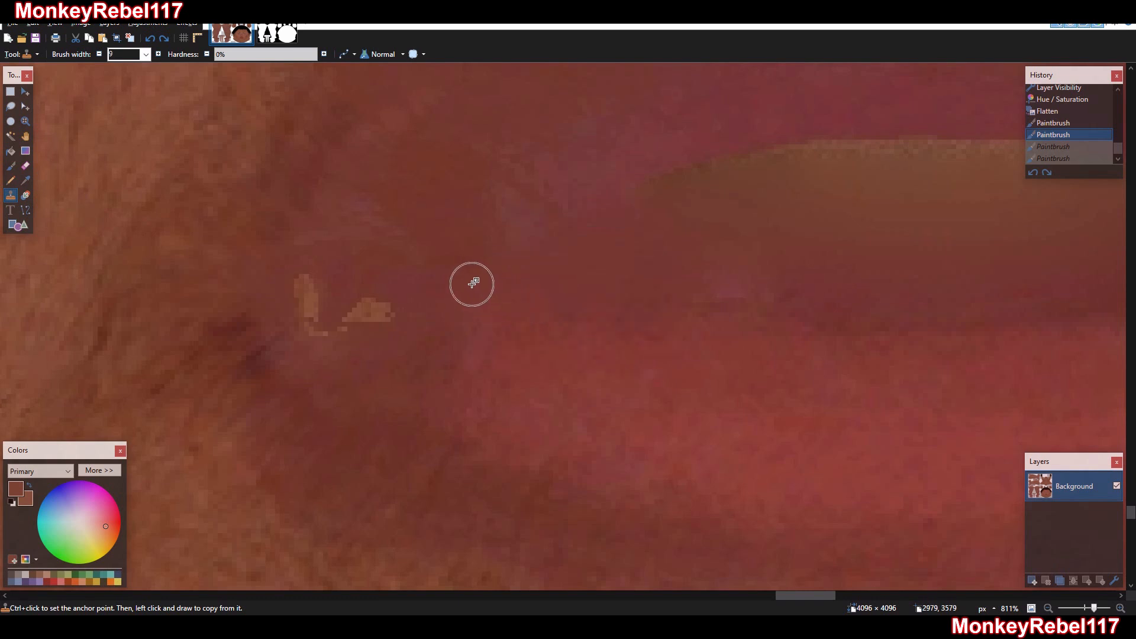
ctrl+click(472, 284)
mouse_move(380, 307)
mouse_down()
mouse_move(310, 322)
mouse_move(322, 328)
mouse_up()
drag(805, 595, 852, 595)
ctrl+click(442, 291)
mouse_move(527, 309)
mouse_down()
mouse_move(517, 304)
mouse_move(593, 319)
mouse_move(621, 307)
mouse_move(631, 284)
mouse_move(637, 321)
mouse_move(639, 309)
mouse_move(583, 282)
mouse_move(579, 308)
mouse_up()
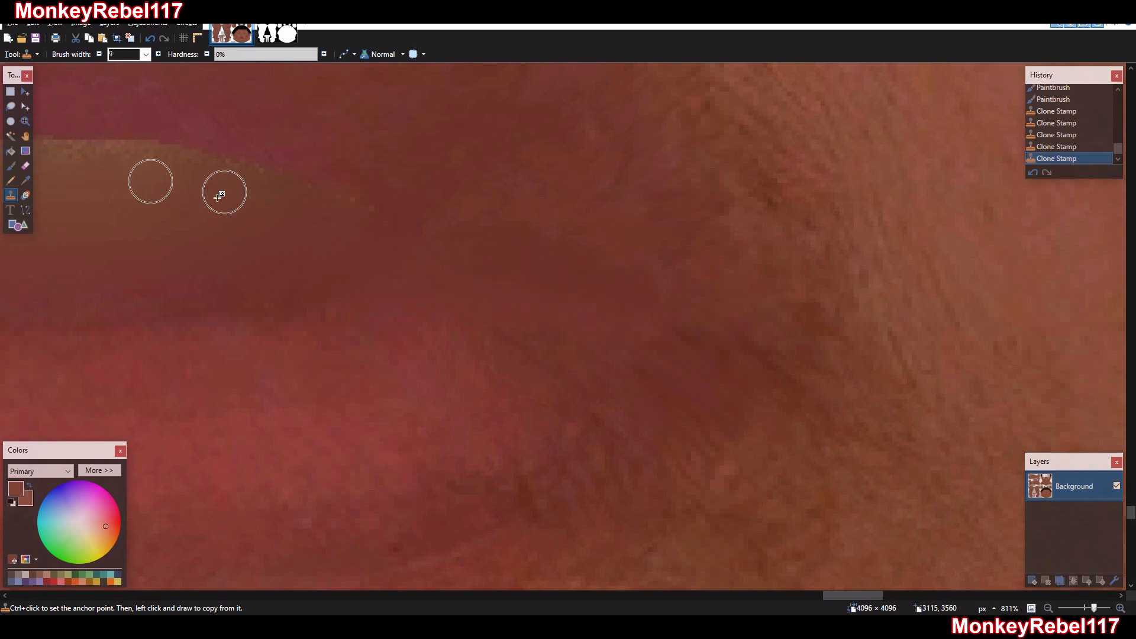
Examine the retouched mouth, the rest of the head and the whole texture for leftover flaws
click(26, 122)
right_click(396, 238)
right_click(400, 240)
right_click(403, 241)
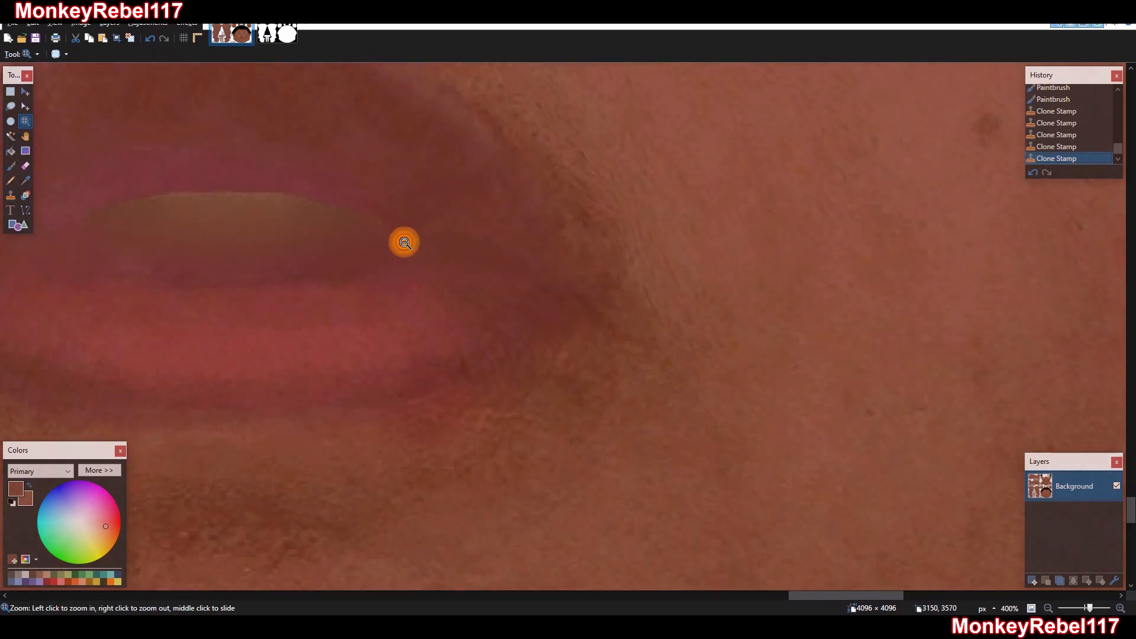
right_click(404, 242)
right_click(405, 242)
right_click(405, 242)
right_click(434, 263)
right_click(436, 262)
right_click(436, 262)
right_click(436, 262)
drag(439, 246, 379, 209)
right_click(720, 323)
right_click(710, 323)
right_click(710, 324)
right_click(708, 322)
right_click(708, 321)
right_click(710, 329)
right_click(710, 330)
key(ctrl+b)
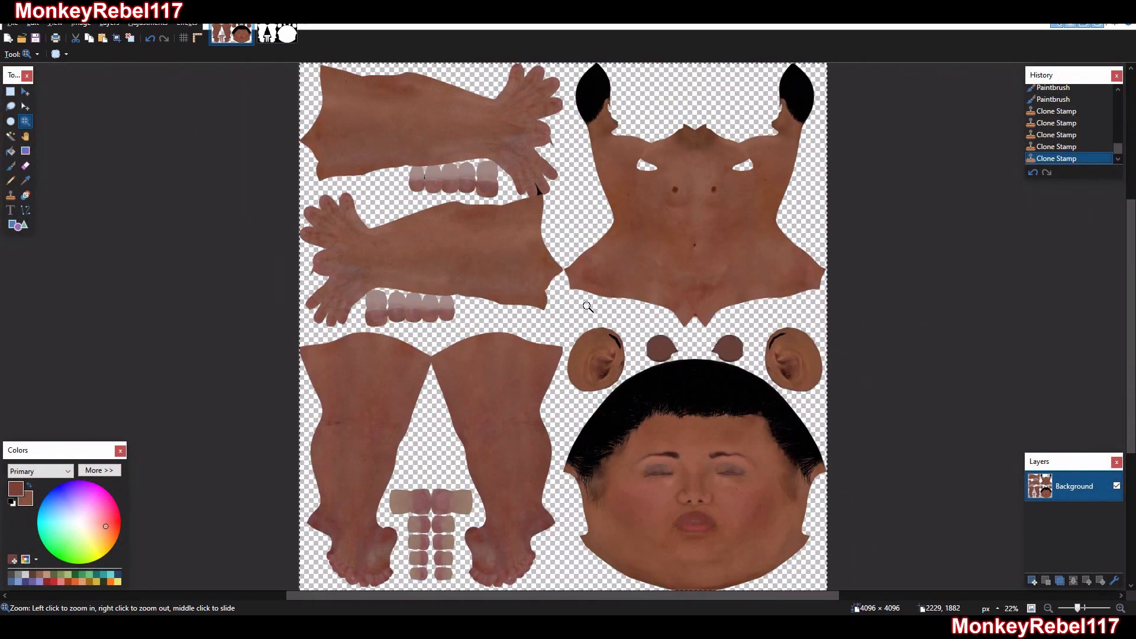
Save the retouched full texture over QUAD_SKIN_HEAD.png in the TANAKA folder, keeping the offered PNG settings
key(ctrl+c)
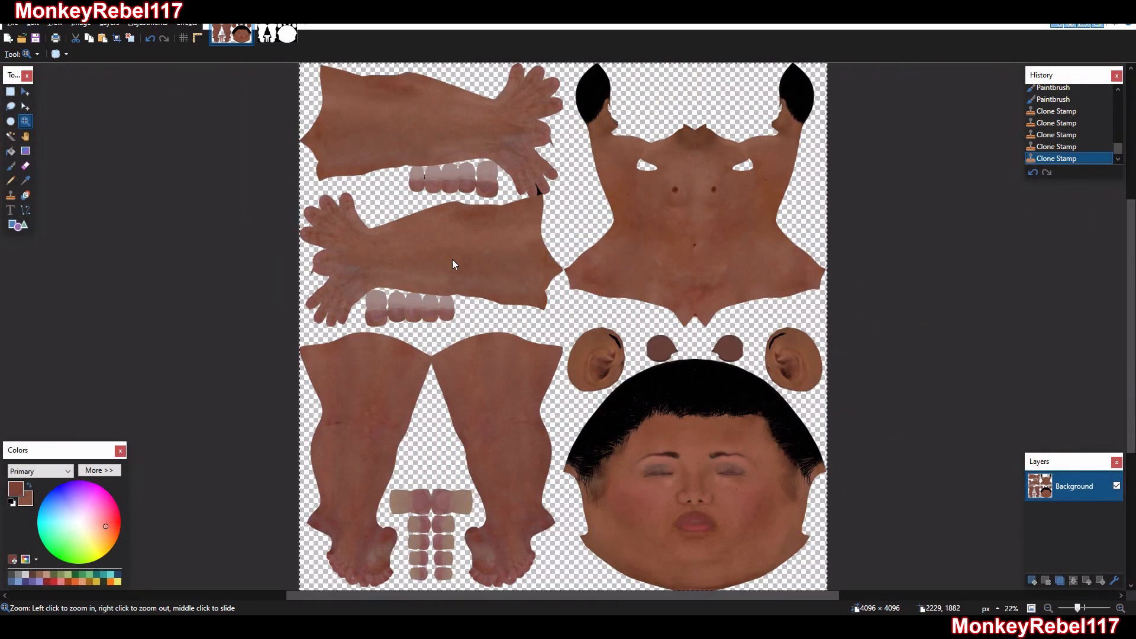
key(ctrl+s)
click(158, 123)
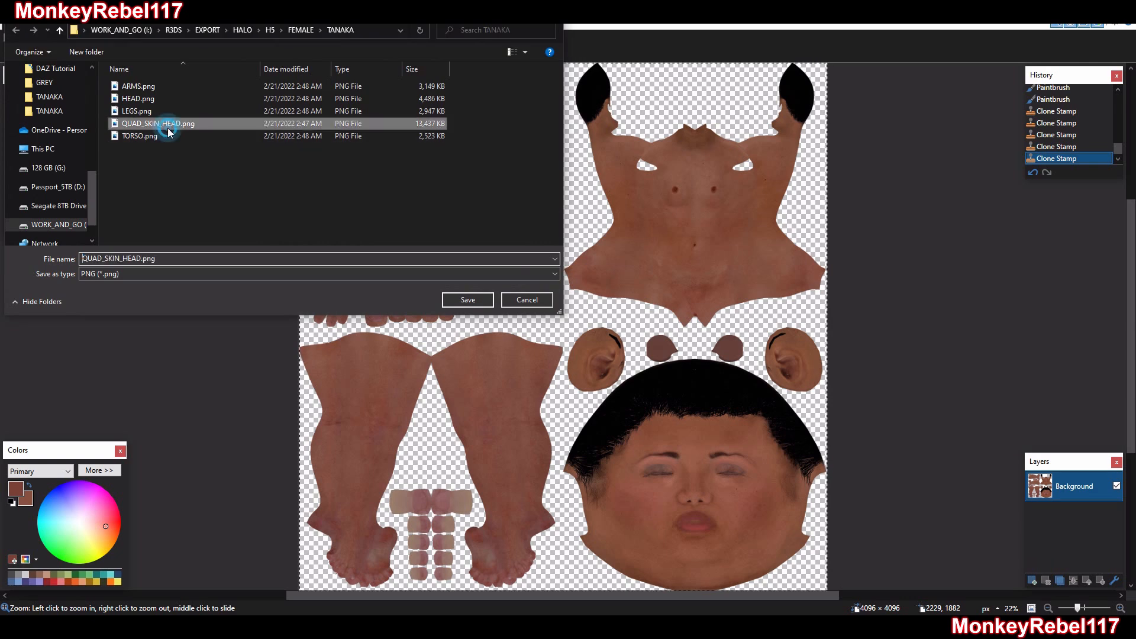
click(480, 300)
click(592, 315)
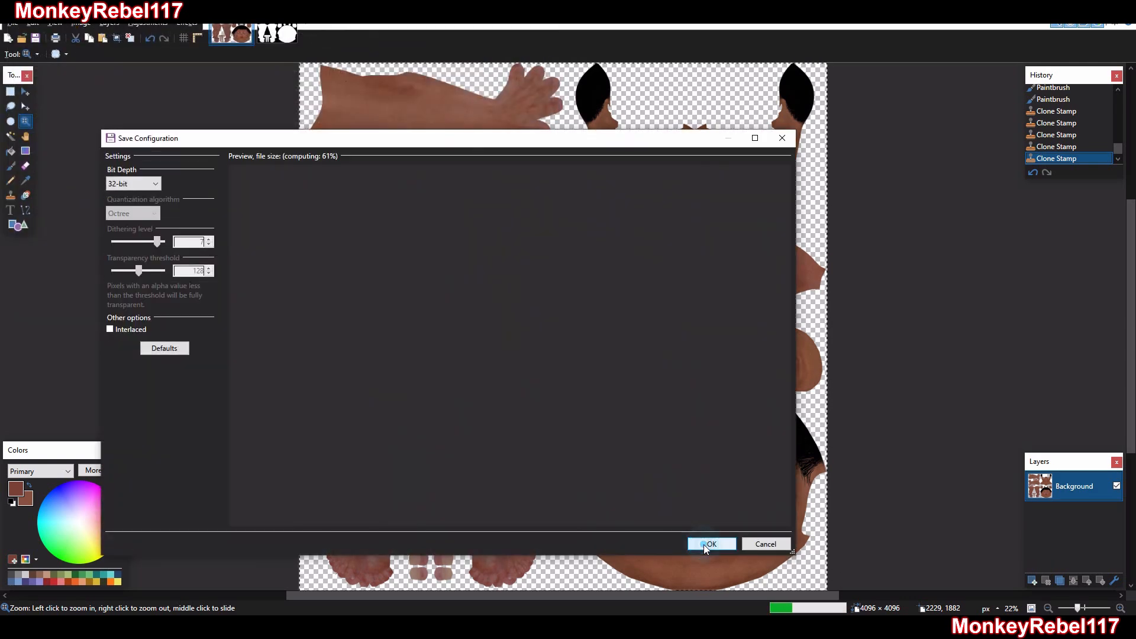
click(704, 544)
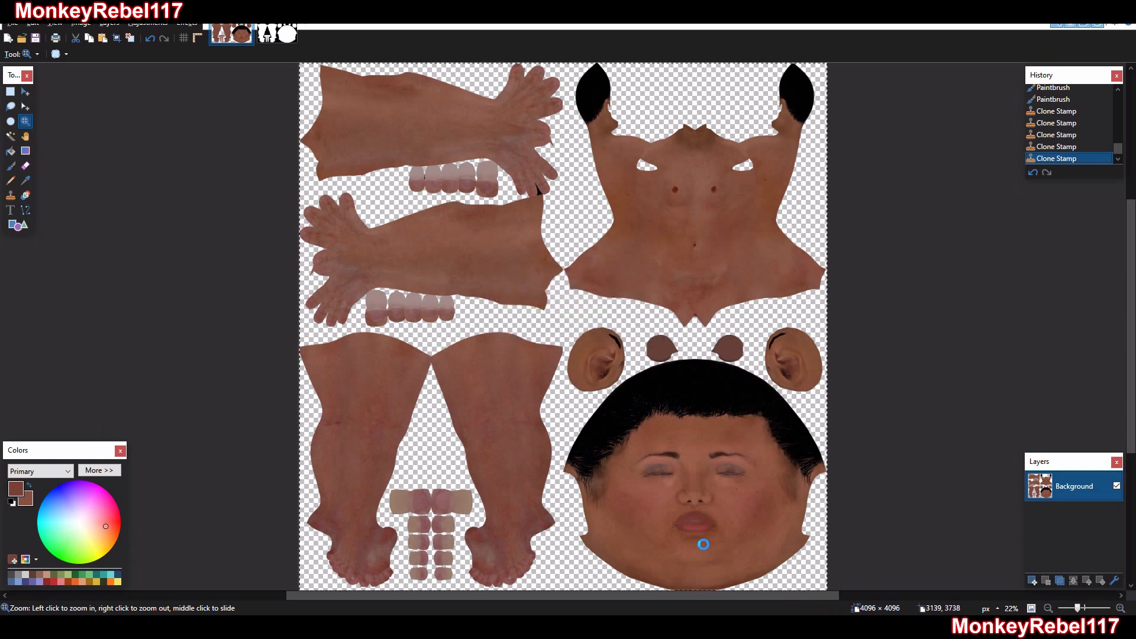
Crop the retouched texture to the head quadrant with a 2048 × 2048 pixel canvas anchored Bottom Right
key(ctrl+shift+r)
text(204)
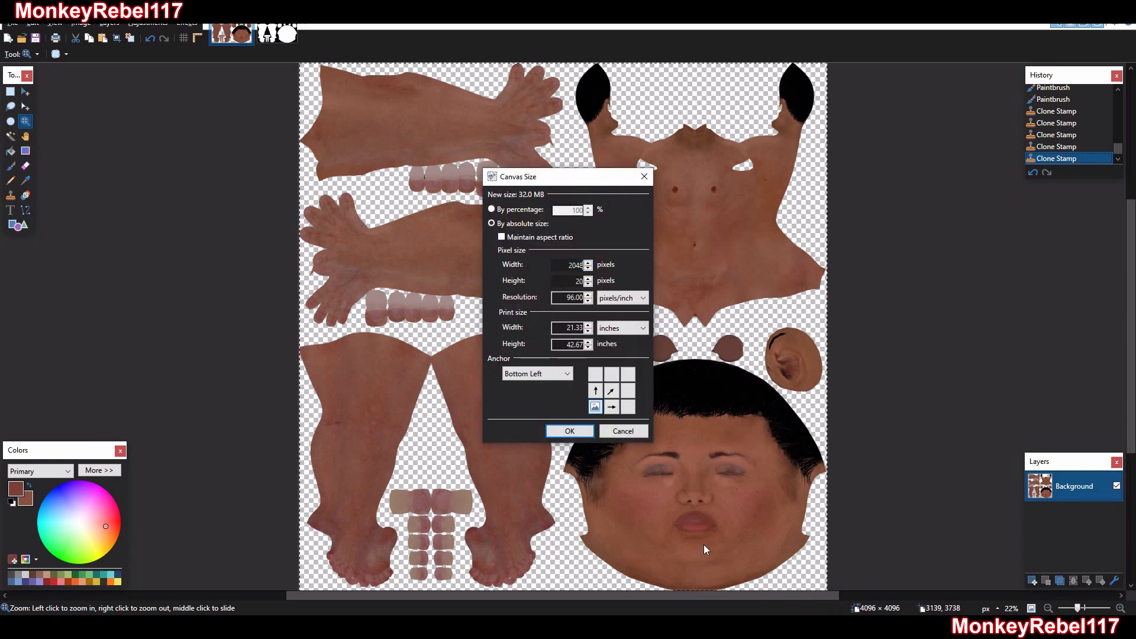
click(628, 406)
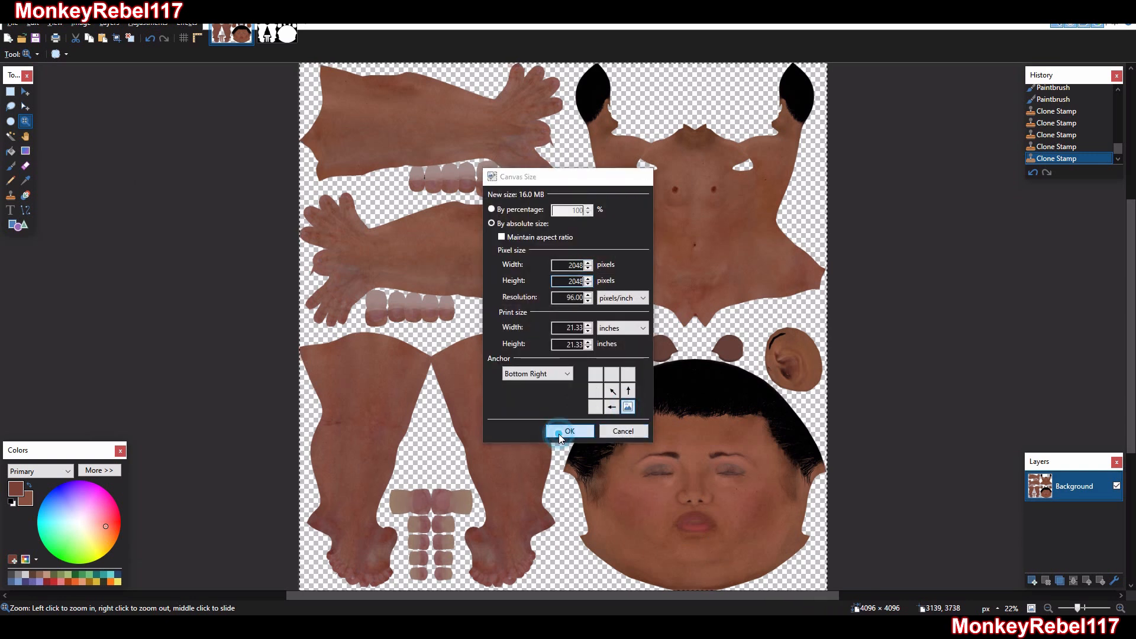
click(559, 433)
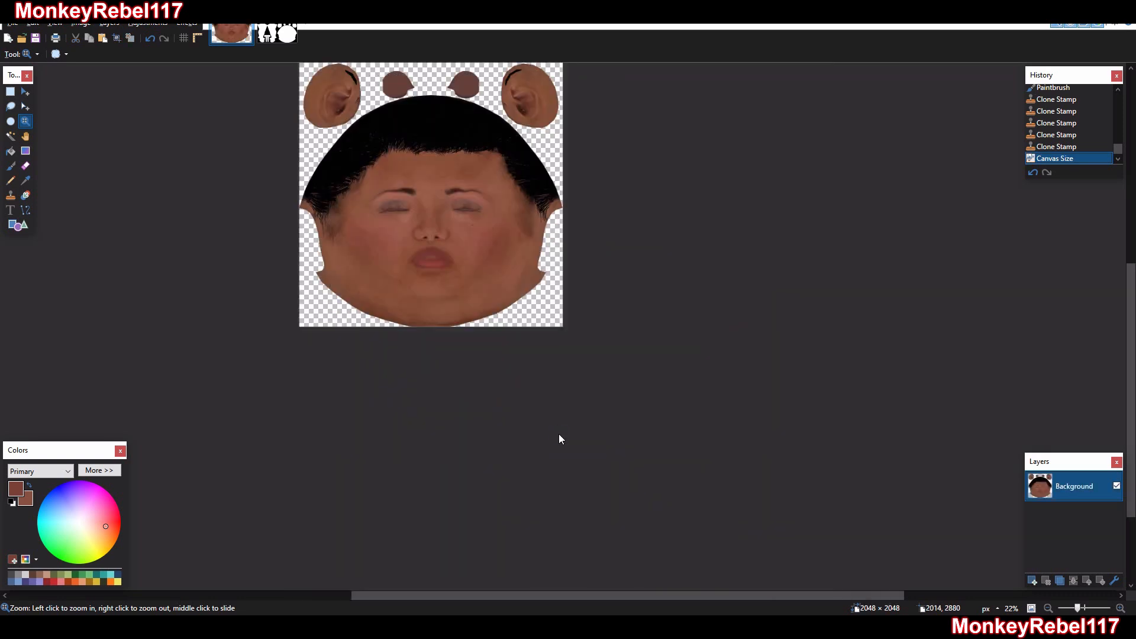
Save the cropped head as HEAD.png, replacing the existing file and keeping the offered PNG settings
key(ctrl+shift+s)
text(HE)
key(Return)
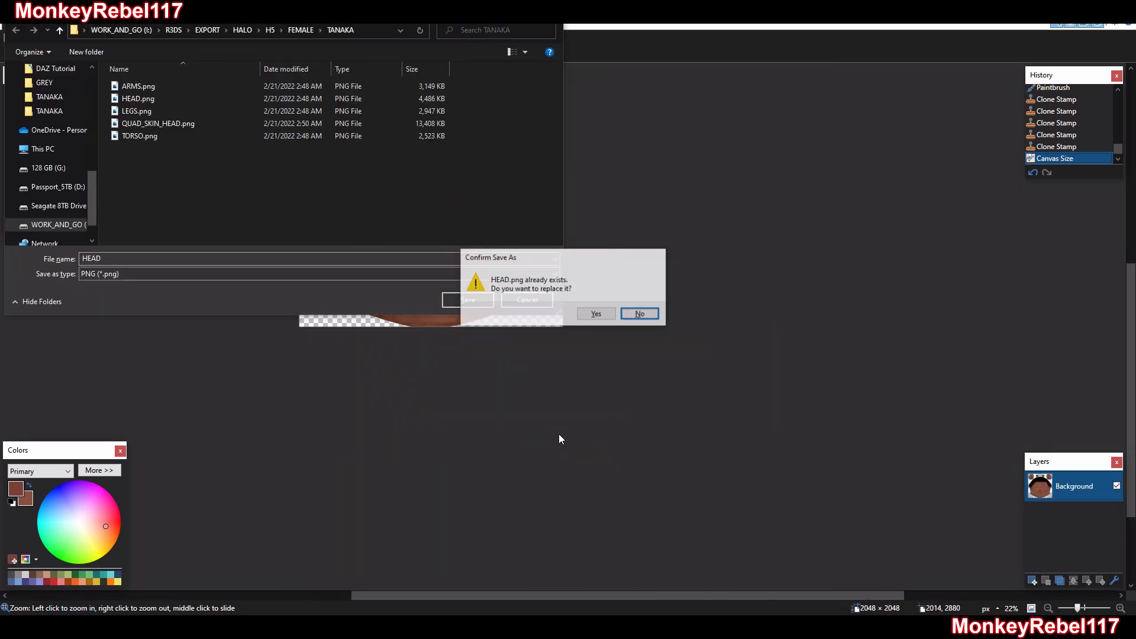
click(595, 314)
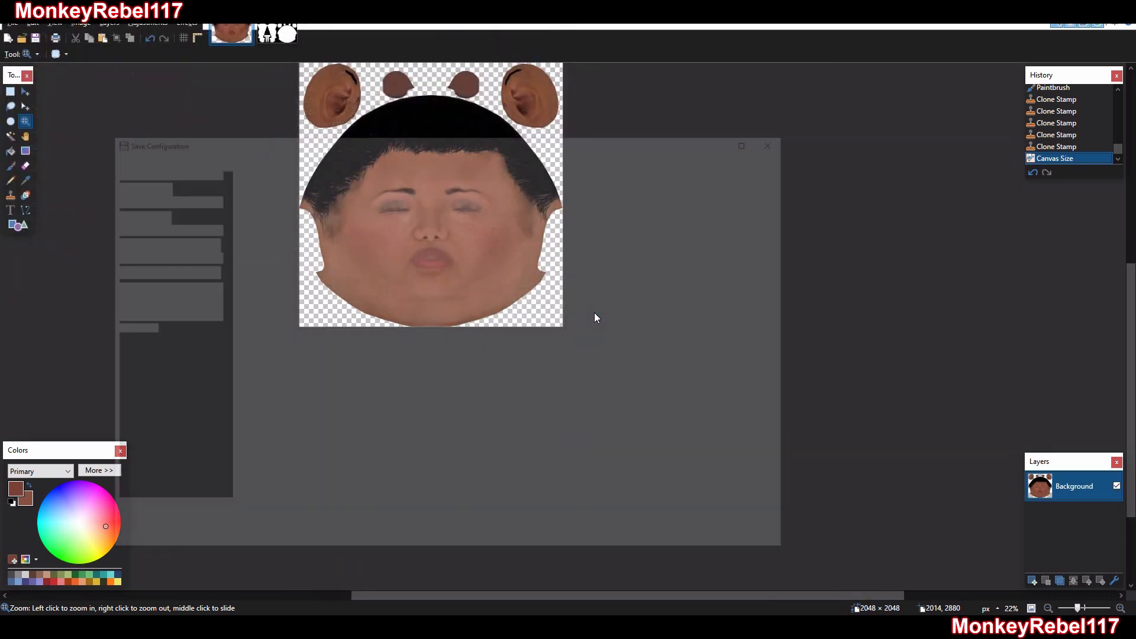
click(710, 543)
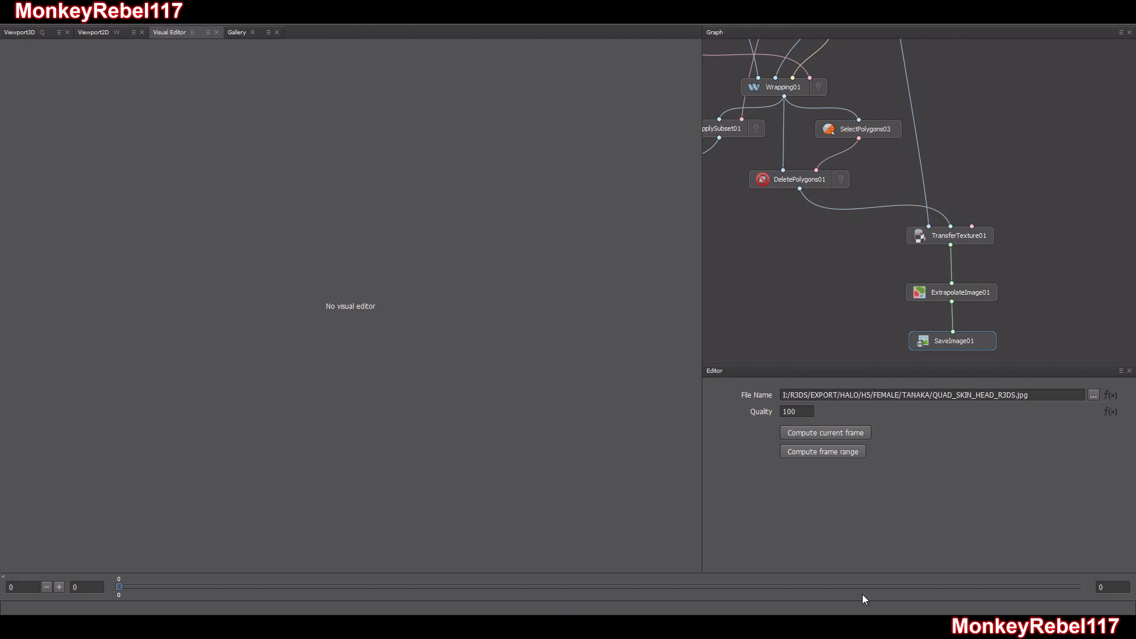
Switch to R3DS Wrap, select the LoadImage02 node and display the Target head in the 3D viewport
click(91, 35)
click(51, 34)
middle_drag(998, 163, 1047, 271)
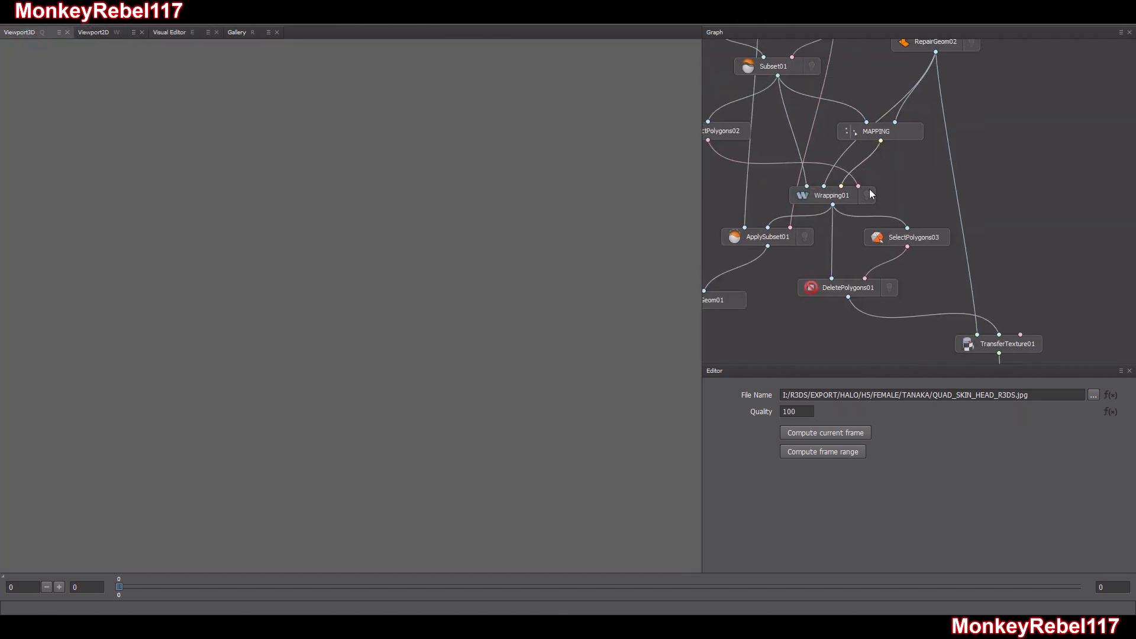
middle_drag(870, 198, 1027, 344)
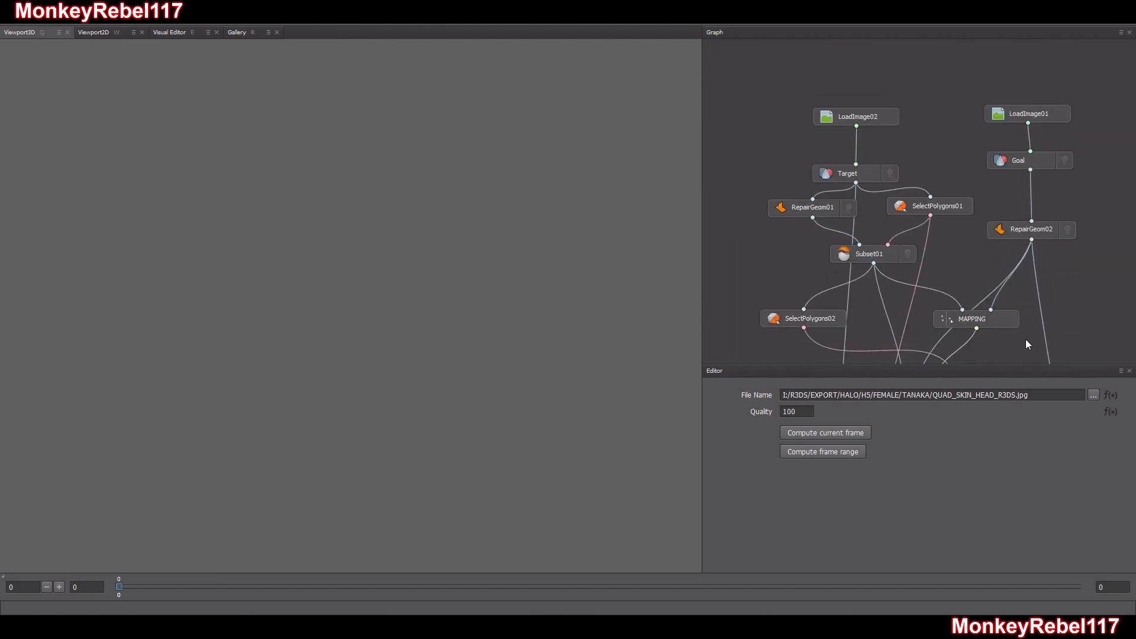
click(880, 117)
click(889, 173)
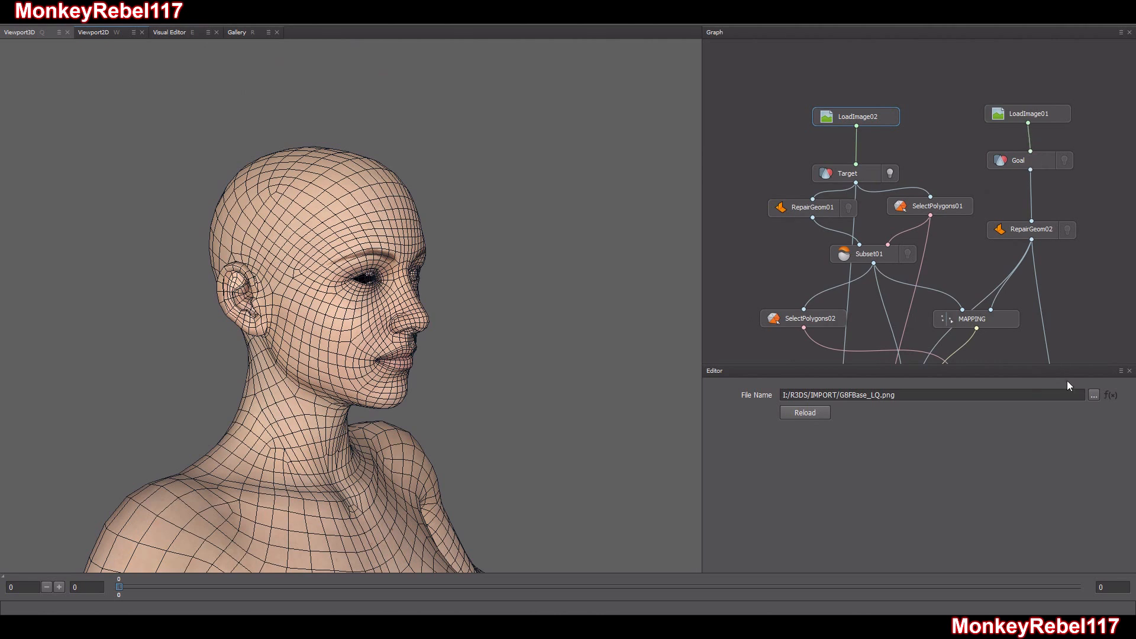
Load QUAD_SKIN_HEAD.png from the HALO/H5/FEMALE/TANAKA export folder into the LoadImage02 node
click(1093, 395)
double_click(158, 122)
click(155, 104)
double_click(155, 107)
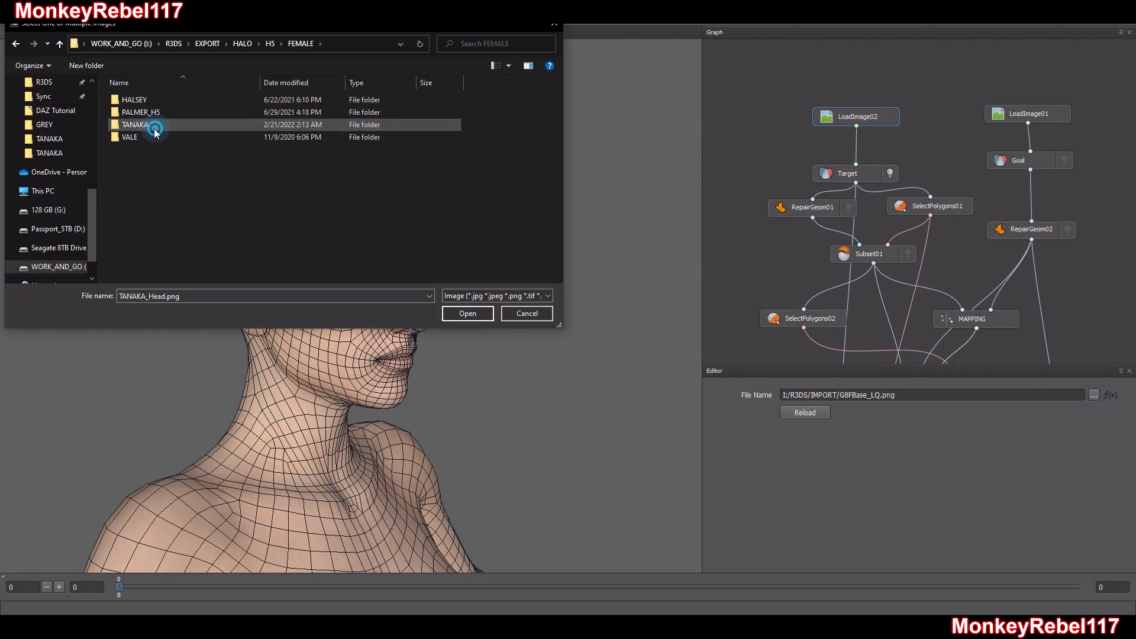
double_click(158, 123)
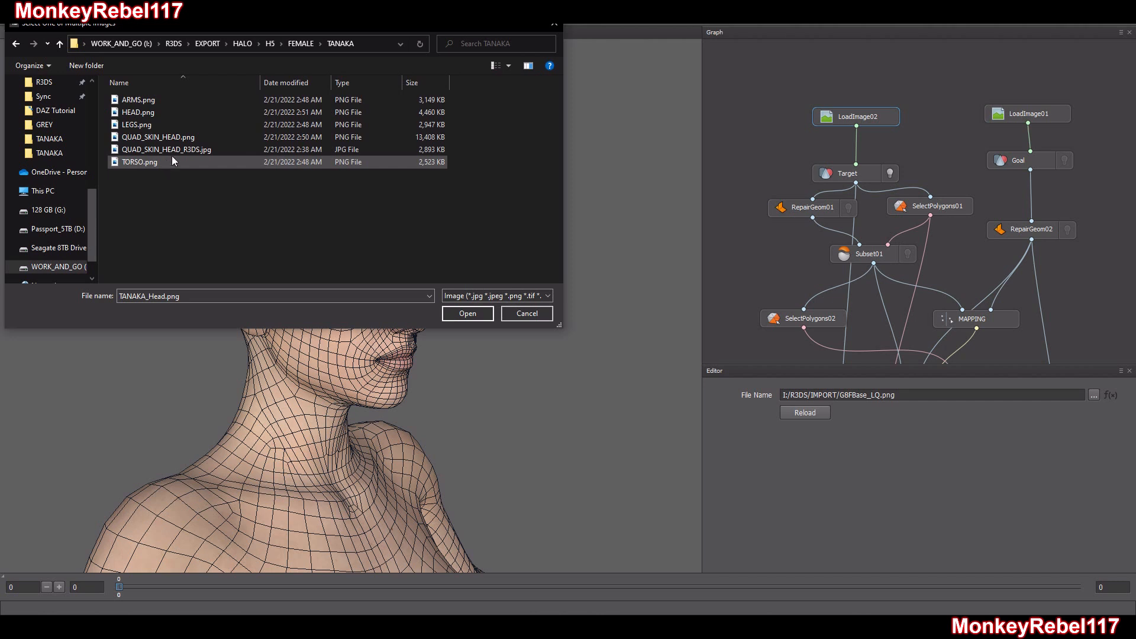
click(206, 137)
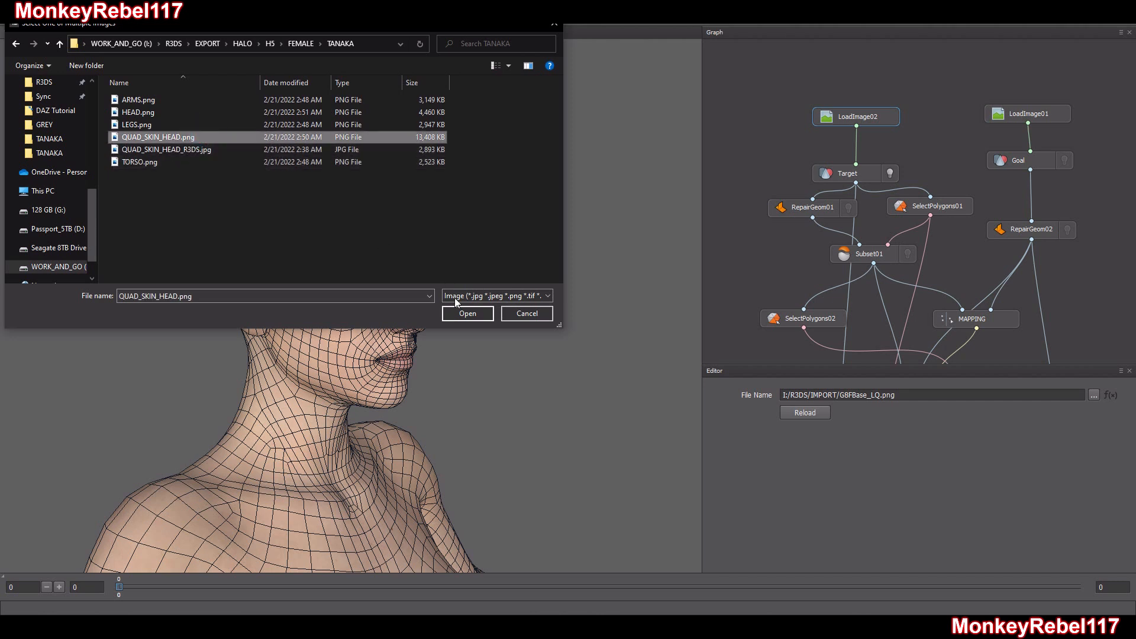
click(459, 317)
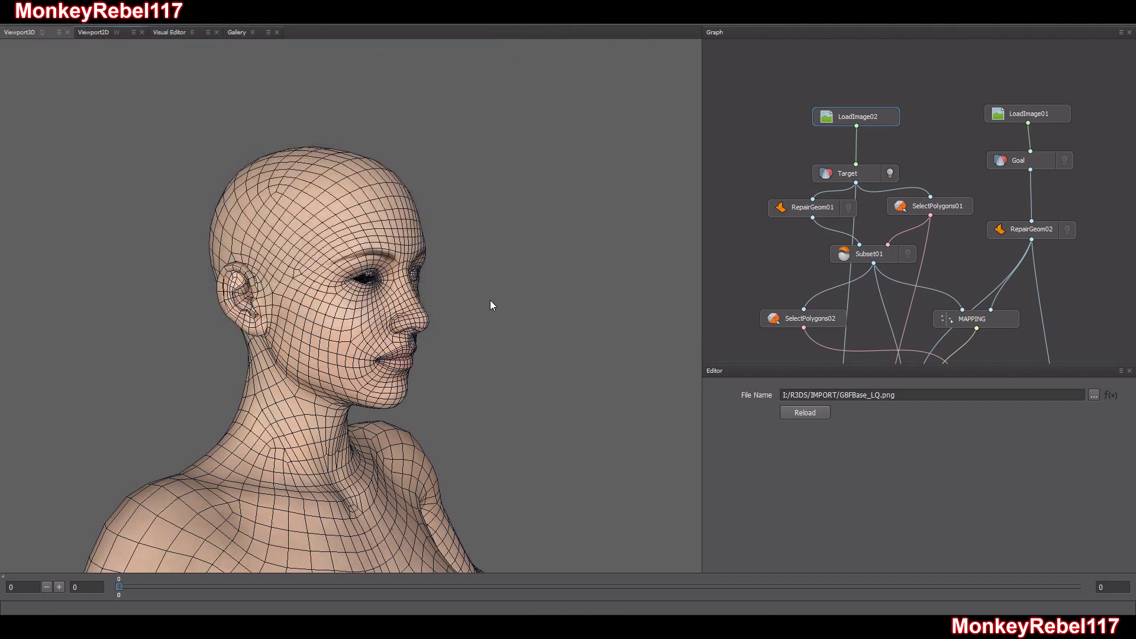
Examine the new skin texture on the Target model from several angles
drag(421, 329, 456, 293)
middle_drag(456, 293, 384, 198)
right_drag(385, 199, 401, 373)
middle_drag(401, 372, 402, 215)
right_drag(403, 216, 404, 303)
mouse_move(404, 302)
mouse_down()
mouse_move(304, 303)
mouse_move(386, 304)
mouse_up()
middle_drag(385, 273, 376, 383)
right_drag(376, 382, 362, 276)
drag(362, 276, 404, 276)
Hide the Target geometry and display the Wrapping01 result in the 3D viewport
click(889, 174)
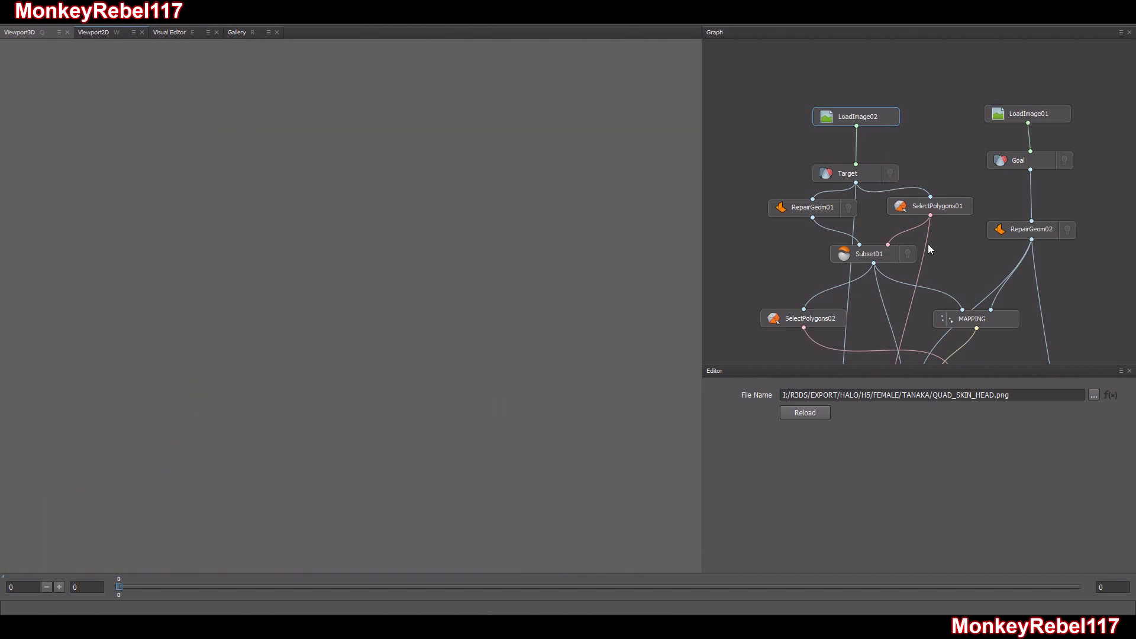
middle_drag(963, 271, 932, 118)
click(920, 192)
Examine how the skin texture sits on the whole wrapped body
drag(324, 368, 302, 358)
middle_drag(322, 362, 344, 259)
scroll(344, 296, down, 9)
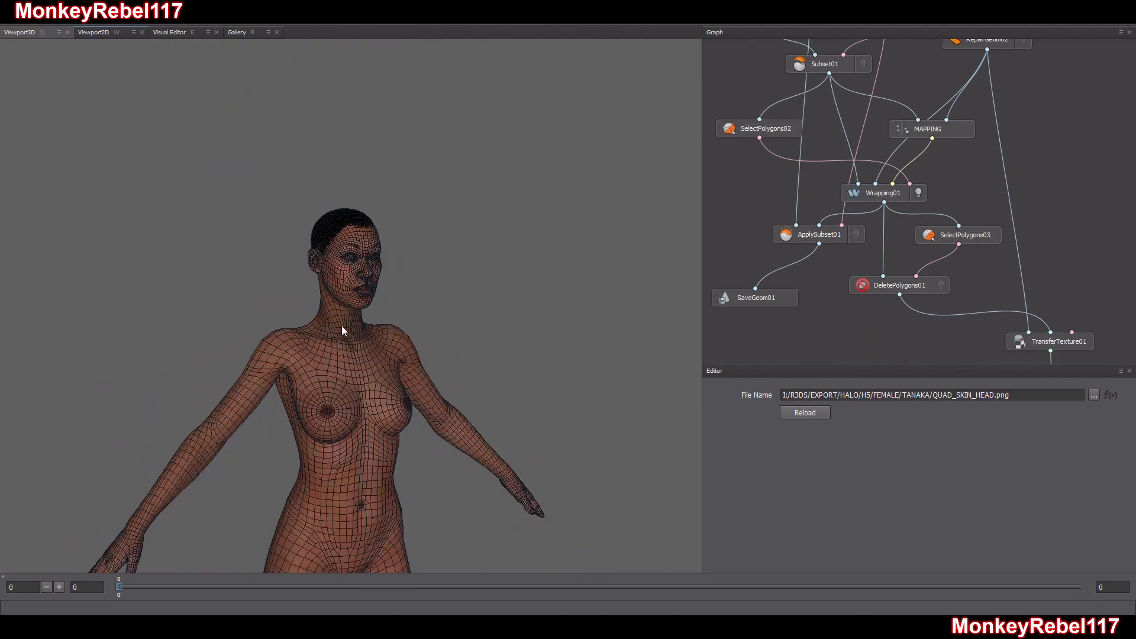
middle_drag(341, 375, 331, 265)
drag(333, 266, 452, 275)
middle_drag(361, 173, 370, 327)
Inspect the wrapped head up close from several sides, checking the texture around the eyes, ears, hairline and mouth
scroll(370, 328, up, 4)
drag(370, 328, 254, 324)
scroll(346, 319, up, 4)
drag(277, 326, 439, 304)
scroll(367, 304, up, 8)
scroll(439, 304, down, 6)
drag(377, 325, 556, 317)
middle_drag(264, 308, 376, 311)
scroll(376, 311, up, 4)
drag(376, 311, 431, 333)
scroll(431, 333, up, 3)
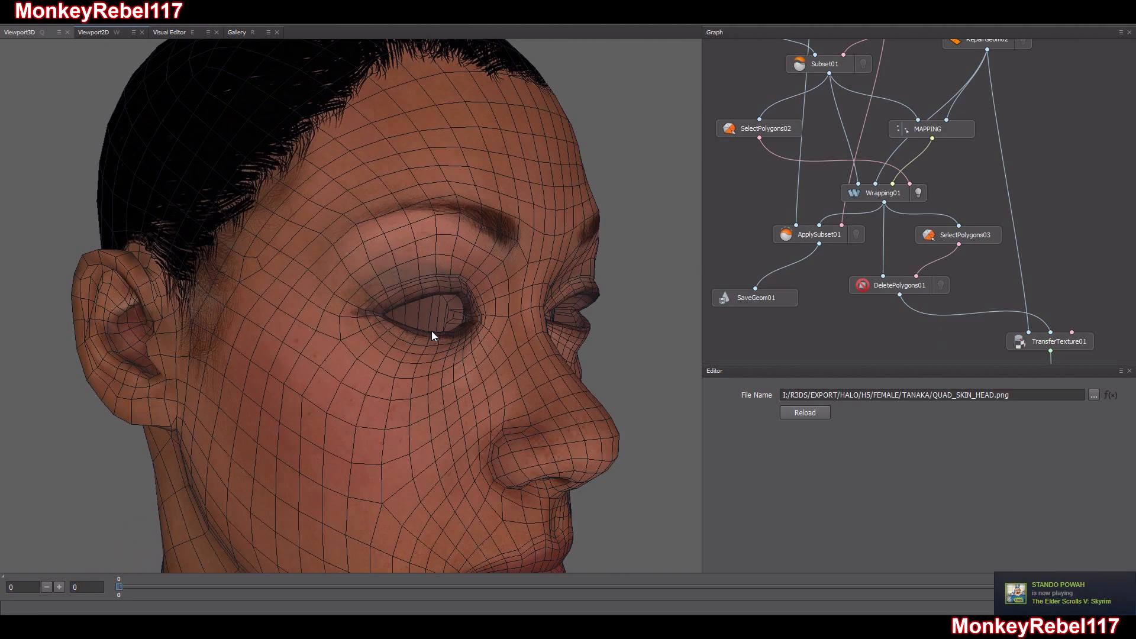
scroll(430, 340, down, 7)
drag(417, 376, 239, 354)
scroll(362, 356, up, 6)
drag(389, 387, 445, 383)
scroll(364, 344, down, 4)
scroll(417, 343, down, 3)
drag(416, 343, 480, 356)
scroll(495, 357, up, 2)
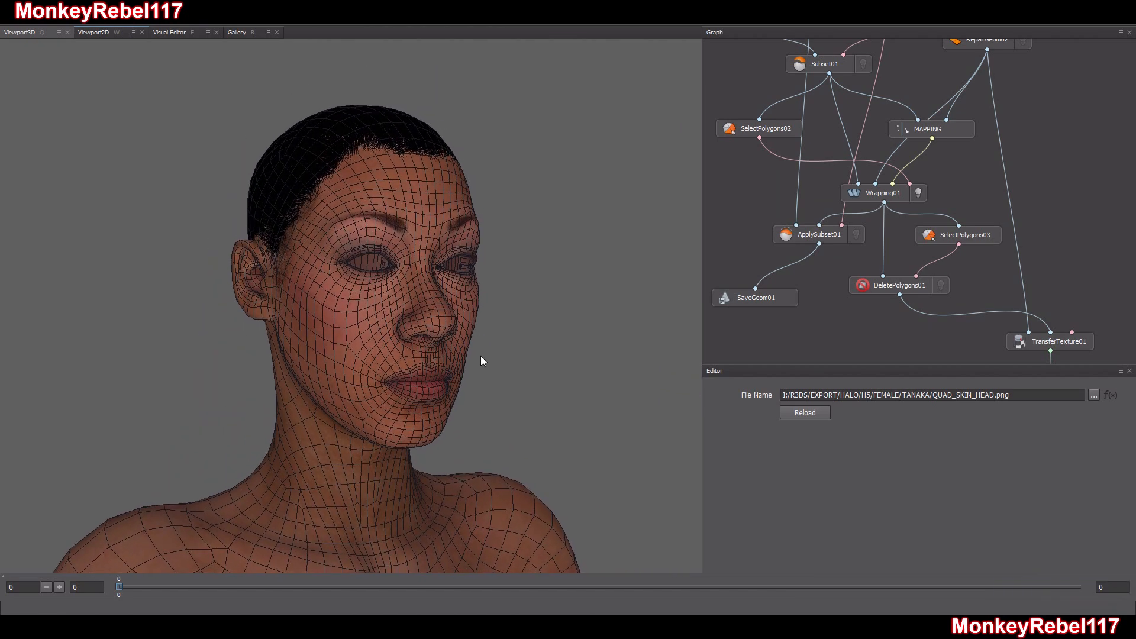
Export the current frame through SaveGeom01 to TANAKA_Head_SHAPE_WRAP.obj, keeping its settings, and save the Wrap project
click(745, 301)
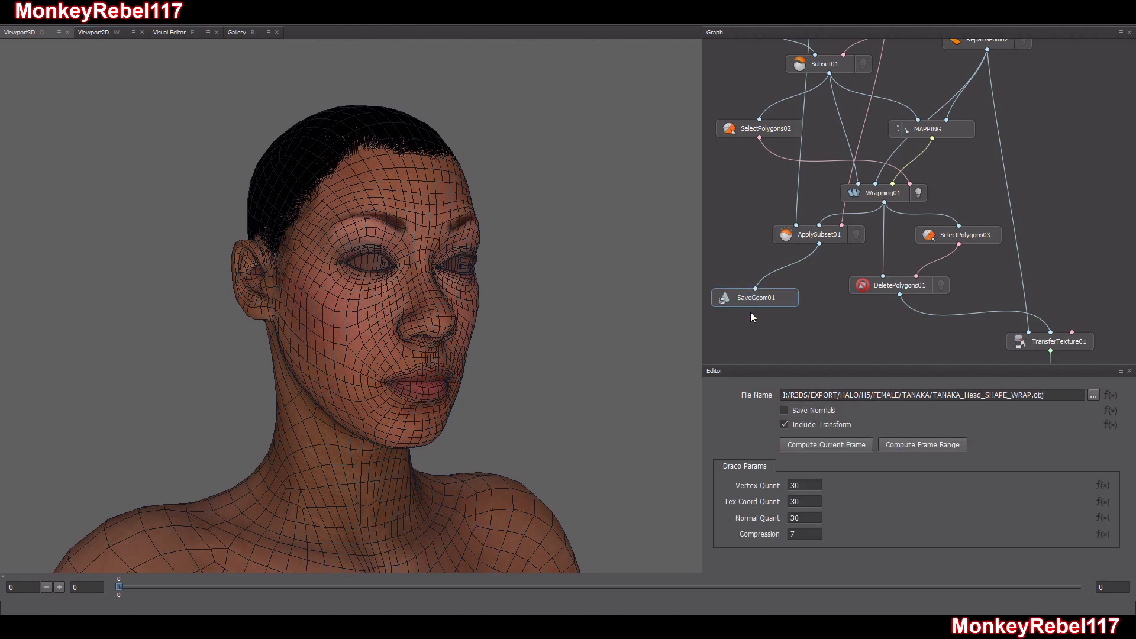
click(847, 443)
middle_drag(825, 312, 867, 326)
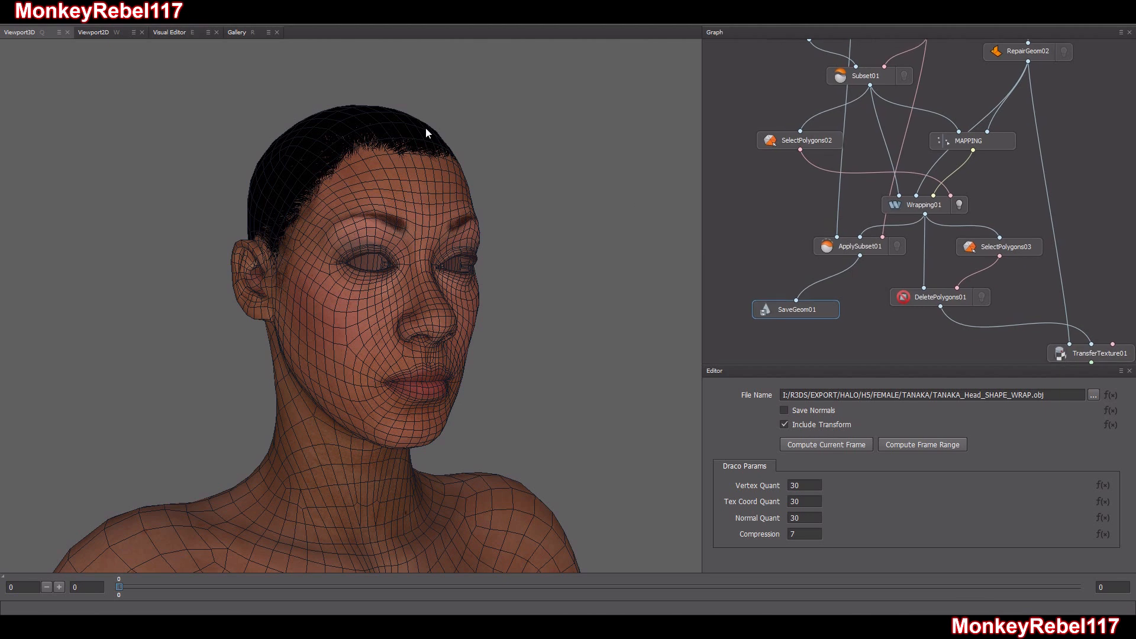
click(12, 24)
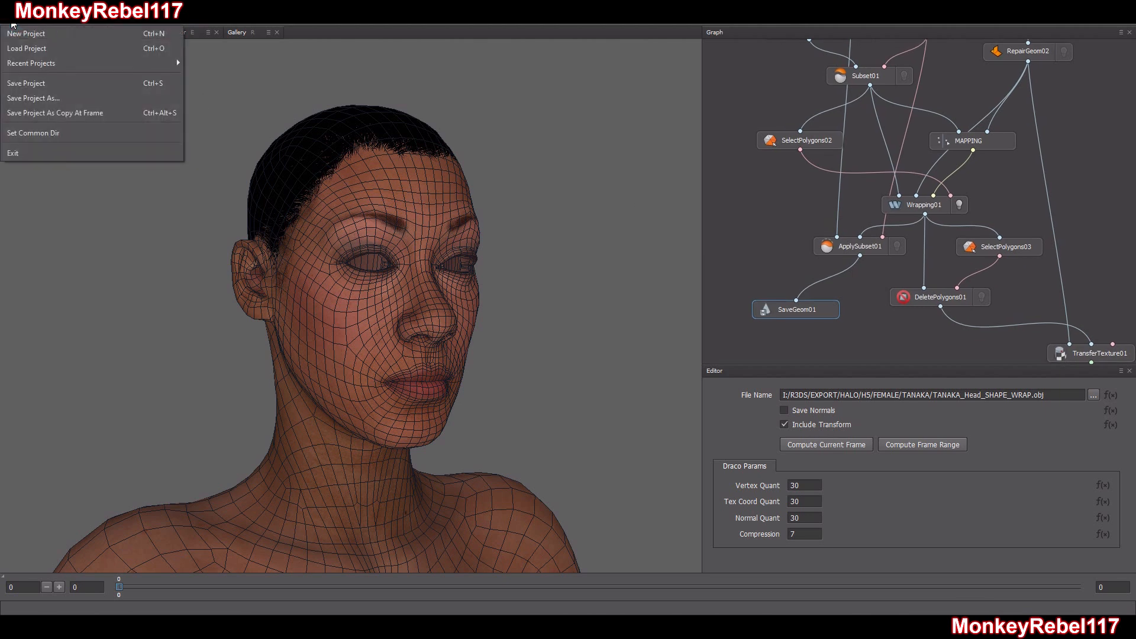
click(27, 82)
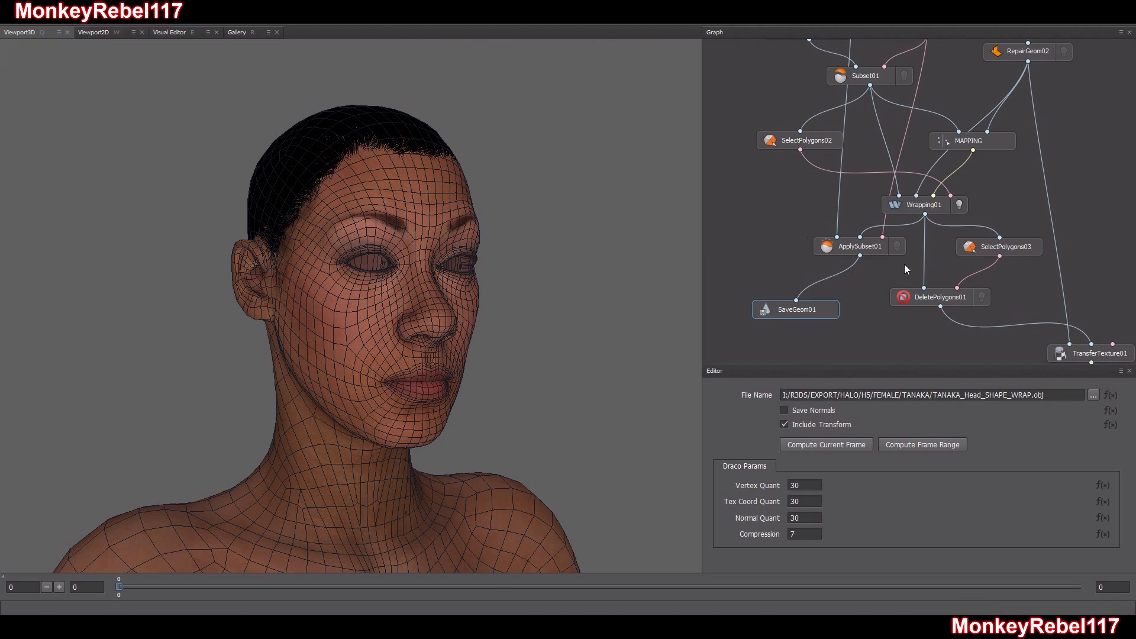
Hide the Wrapping01 result in the 3D viewport
middle_drag(1043, 232, 974, 172)
middle_drag(860, 219, 916, 324)
click(952, 251)
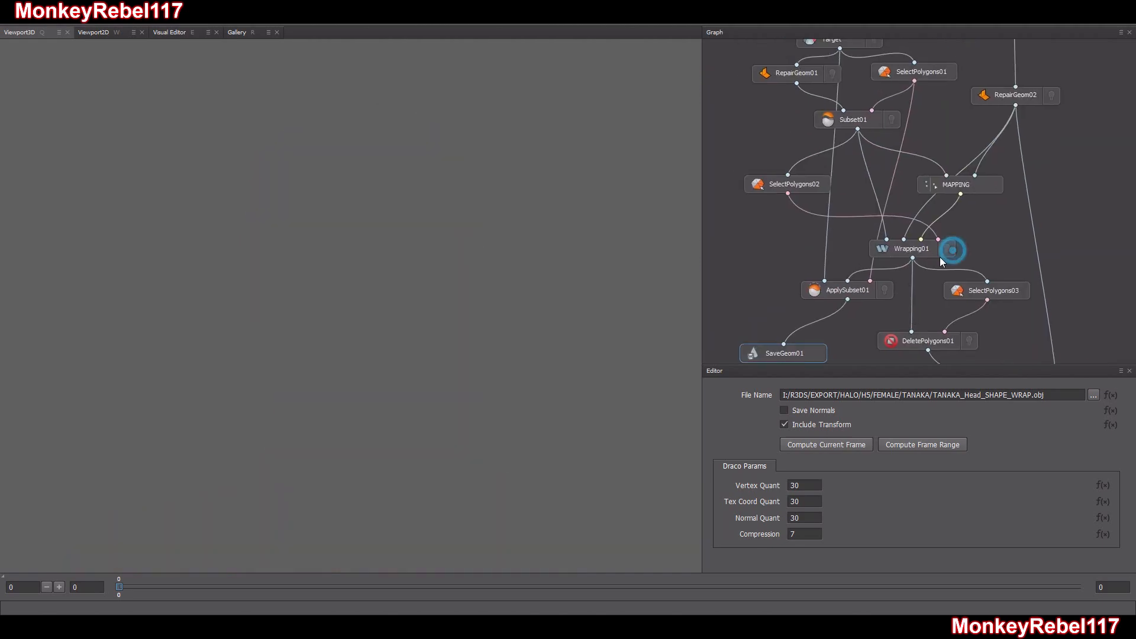